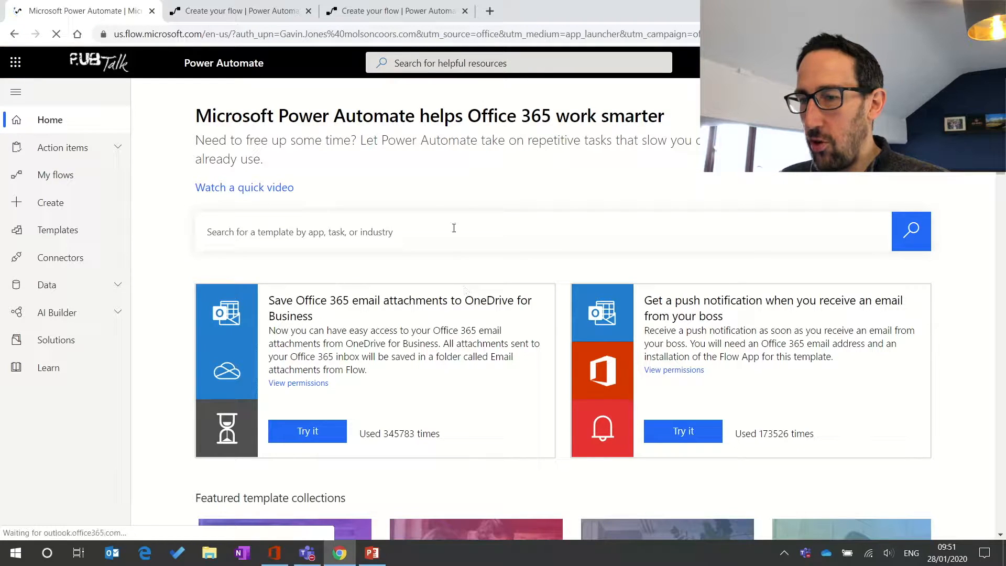
Step: Go to the Create page and filter the templates to the Approval category
{"action": "scroll", "coordinate": [527, 376], "scroll_direction": "down", "scroll_amount": 5}
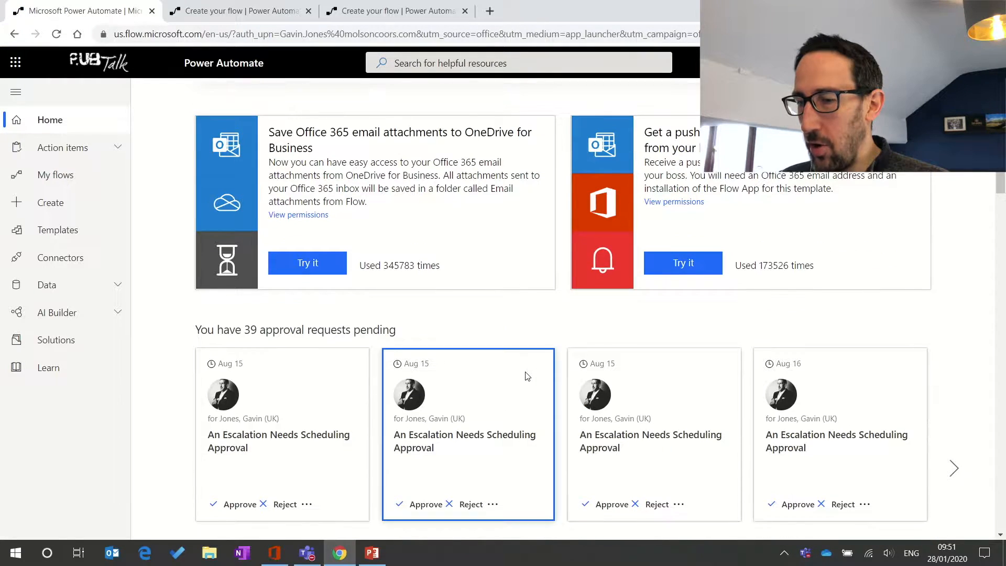
{"action": "scroll", "coordinate": [527, 376], "scroll_direction": "down", "scroll_amount": 2}
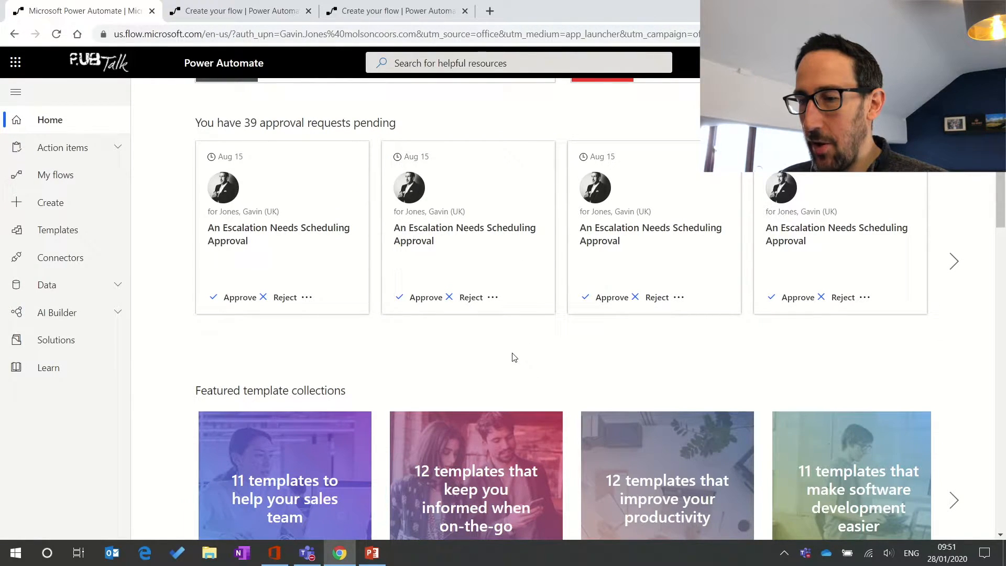
{"action": "scroll", "coordinate": [515, 358], "scroll_direction": "down", "scroll_amount": 3}
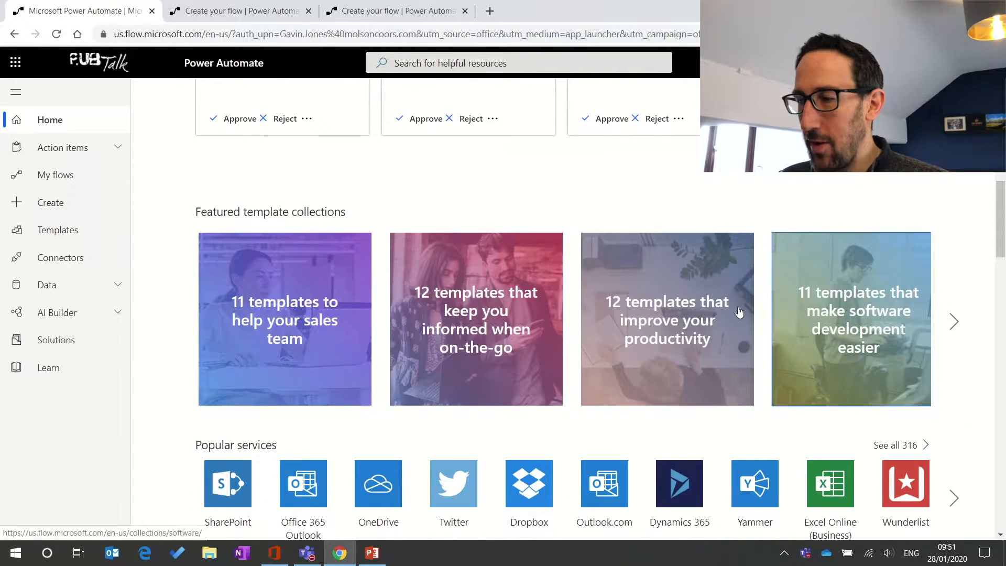
{"action": "scroll", "coordinate": [667, 350], "scroll_direction": "down", "scroll_amount": 5}
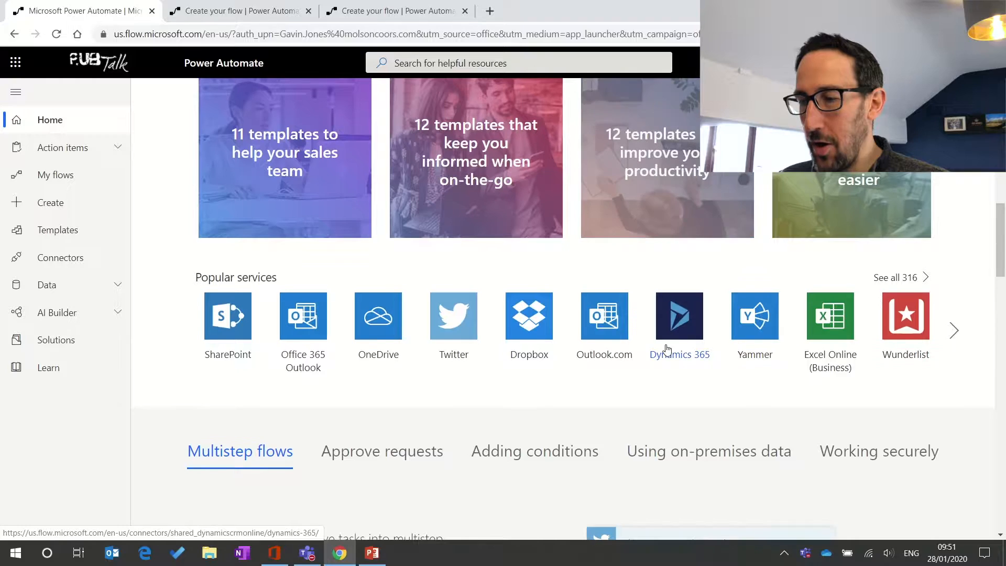
{"action": "scroll", "coordinate": [667, 349], "scroll_direction": "up", "scroll_amount": 12}
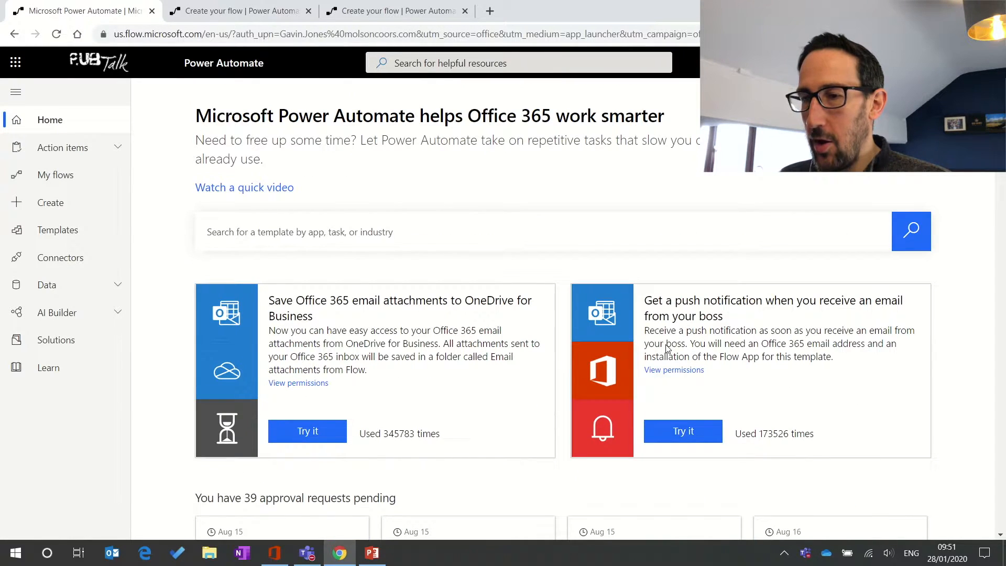
{"action": "left_click", "coordinate": [48, 206]}
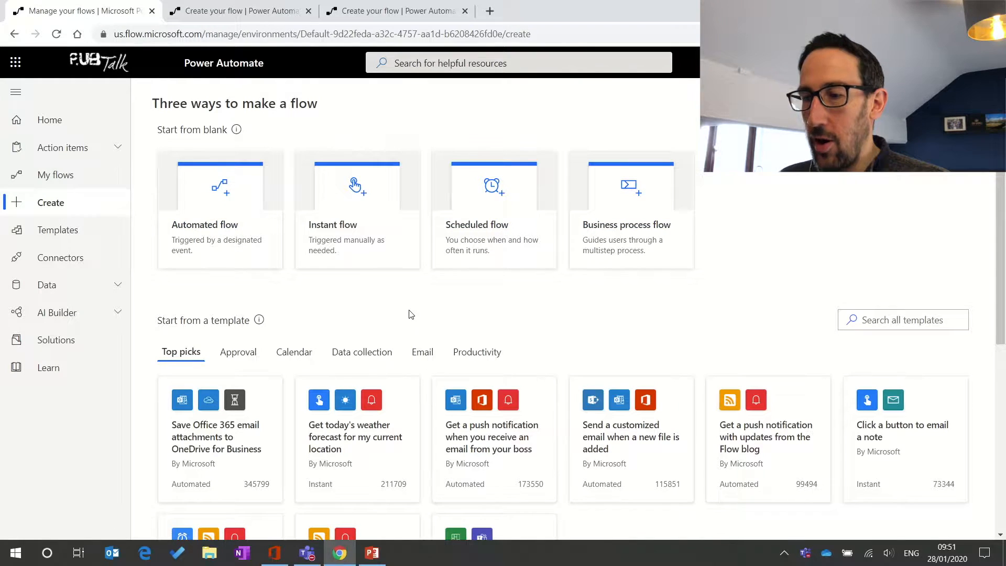
{"action": "scroll", "coordinate": [411, 315], "scroll_direction": "down", "scroll_amount": 1}
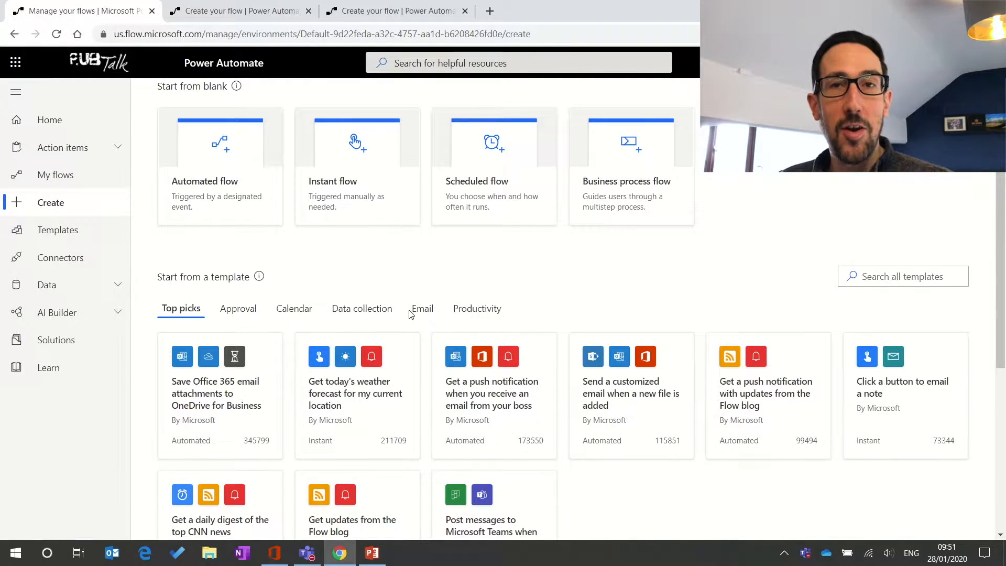
{"action": "scroll", "coordinate": [411, 314], "scroll_direction": "down", "scroll_amount": 3}
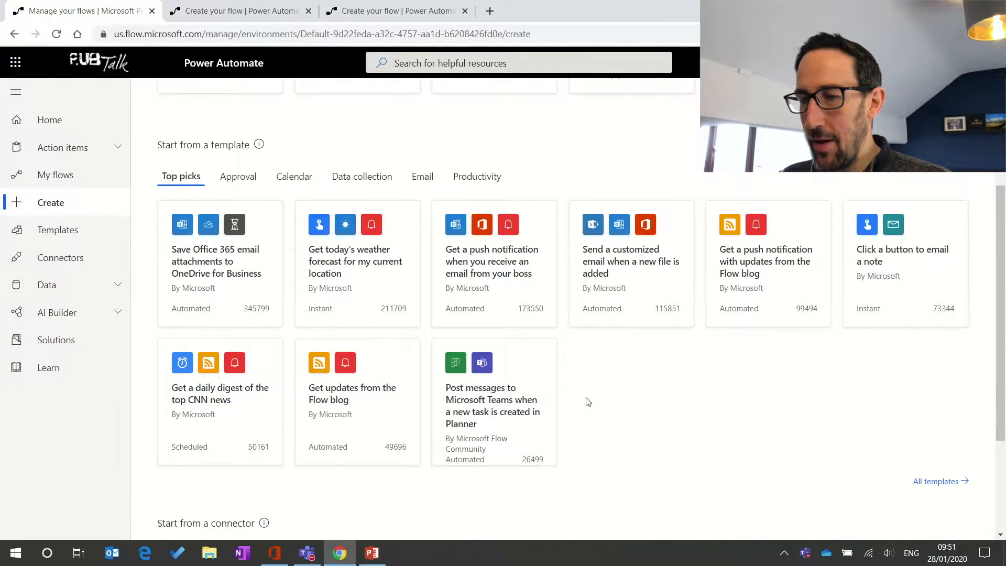
{"action": "left_click", "coordinate": [238, 185]}
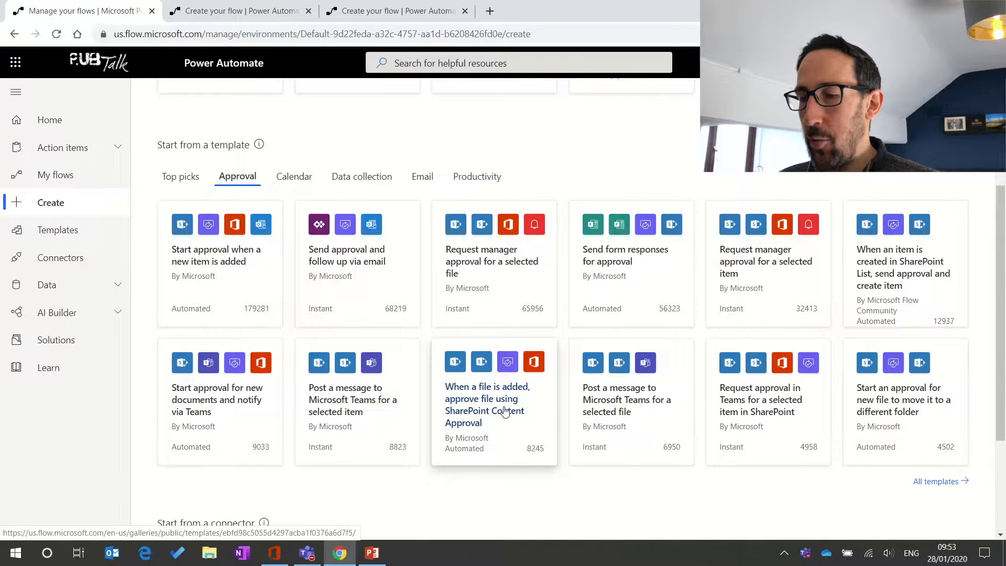
Step: Open the SharePoint Content Approval file template, check its SharePoint account, and continue to the editor
{"action": "left_click", "coordinate": [505, 411]}
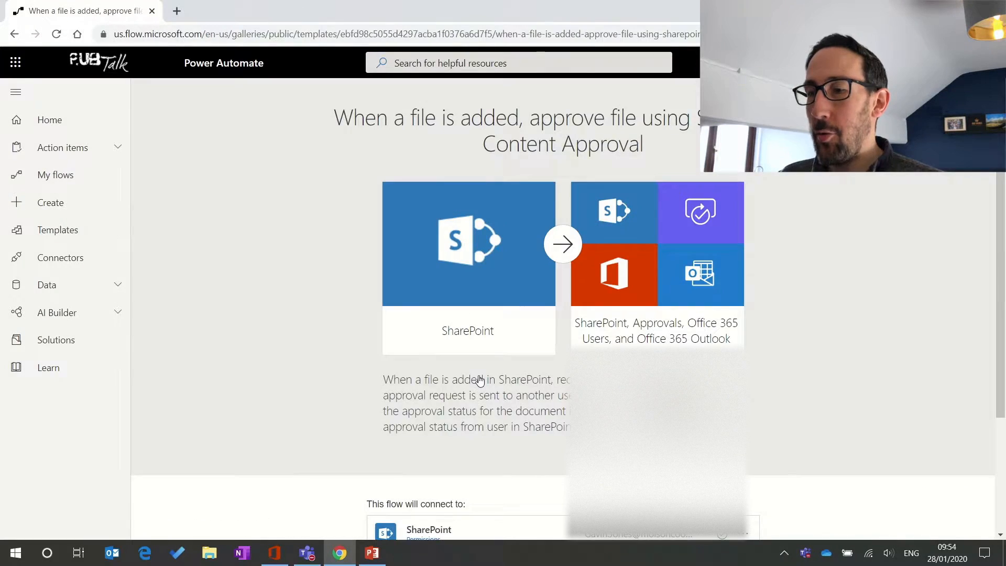
{"action": "scroll", "coordinate": [480, 379], "scroll_direction": "down", "scroll_amount": 2}
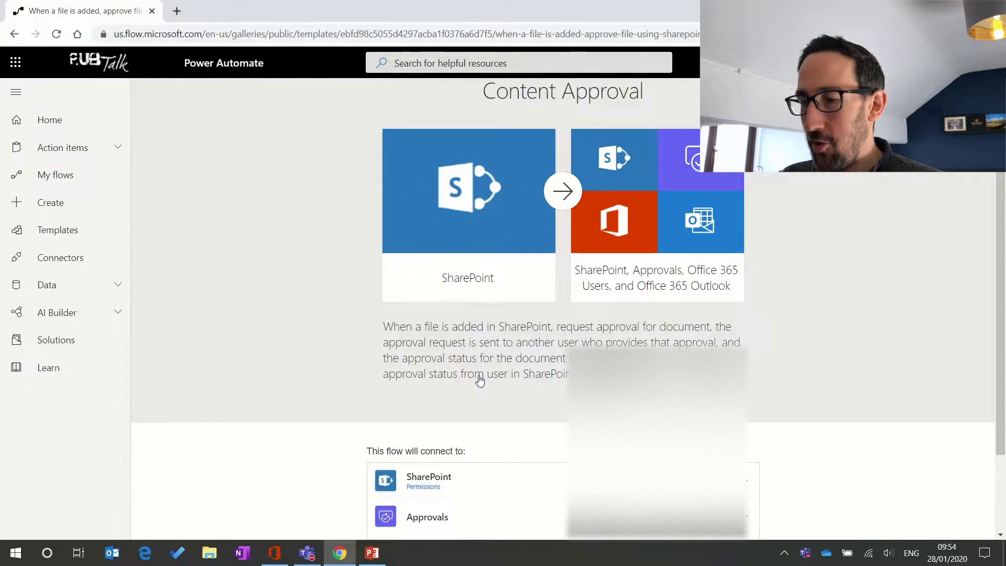
{"action": "scroll", "coordinate": [480, 379], "scroll_direction": "down", "scroll_amount": 1}
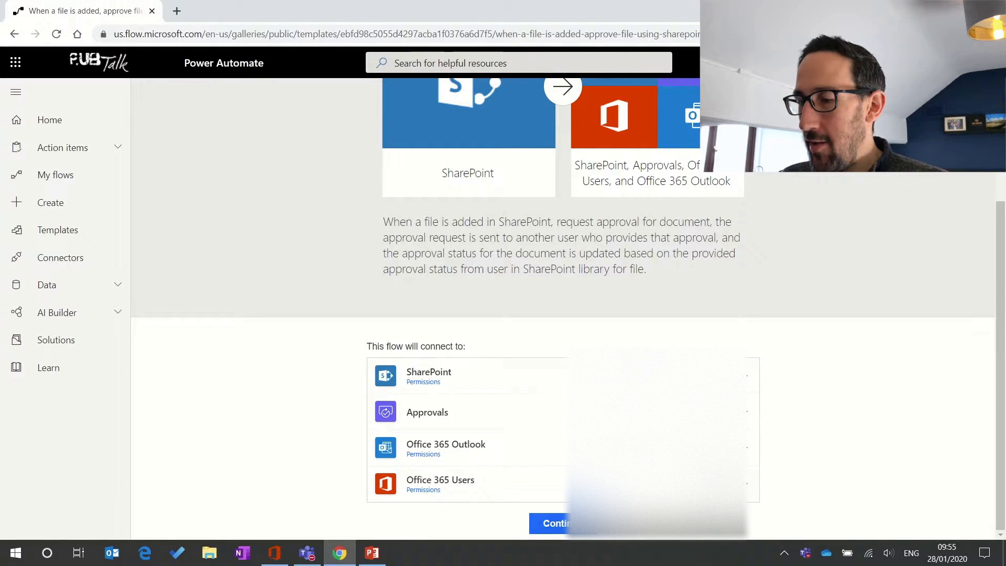
{"action": "left_click", "coordinate": [746, 381]}
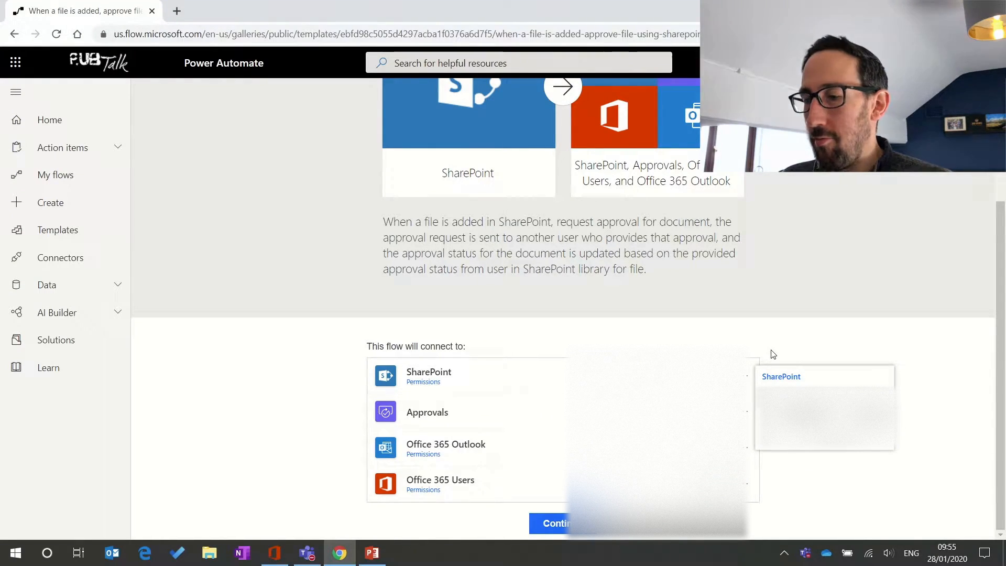
{"action": "left_click", "coordinate": [743, 344]}
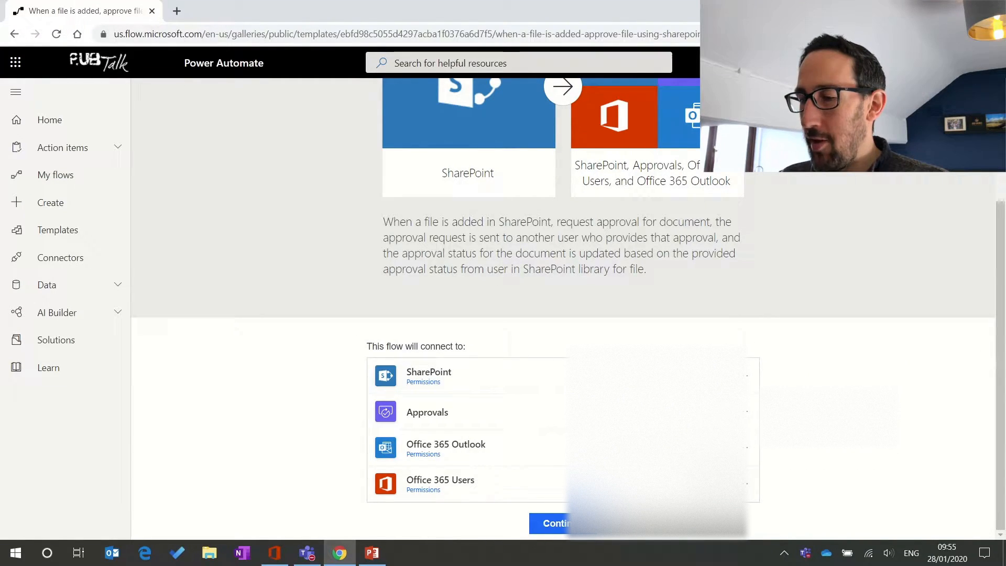
{"action": "left_click", "coordinate": [556, 524]}
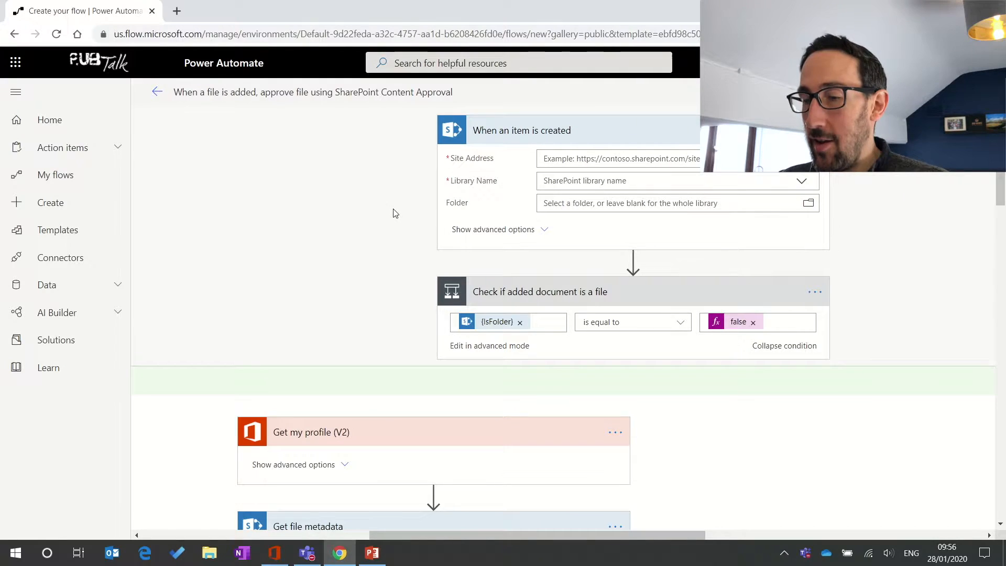
Step: Review the template's steps and expand the Get my profile (V2) advanced options
{"action": "scroll", "coordinate": [462, 281], "scroll_direction": "down", "scroll_amount": 1}
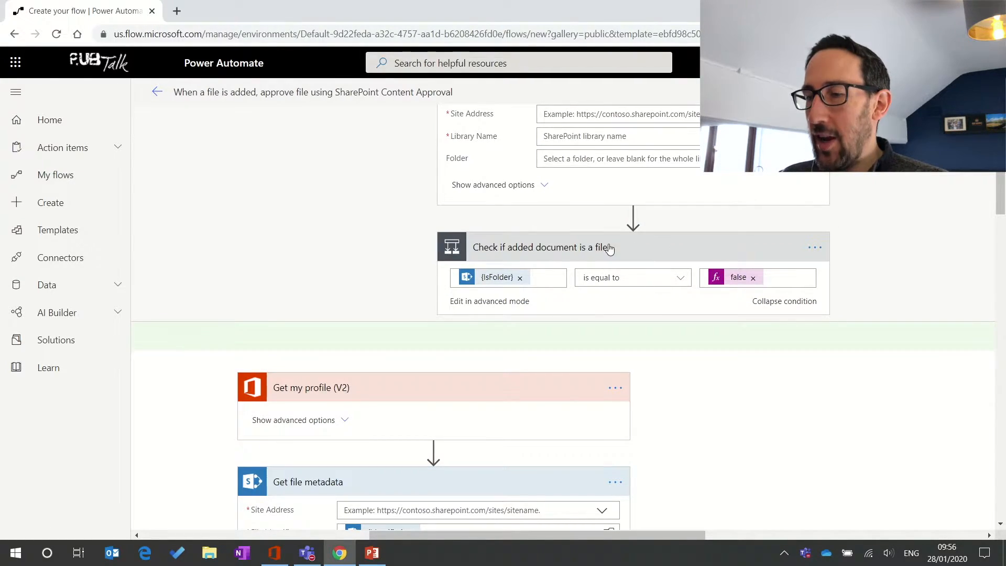
{"action": "scroll", "coordinate": [445, 250], "scroll_direction": "up", "scroll_amount": 1}
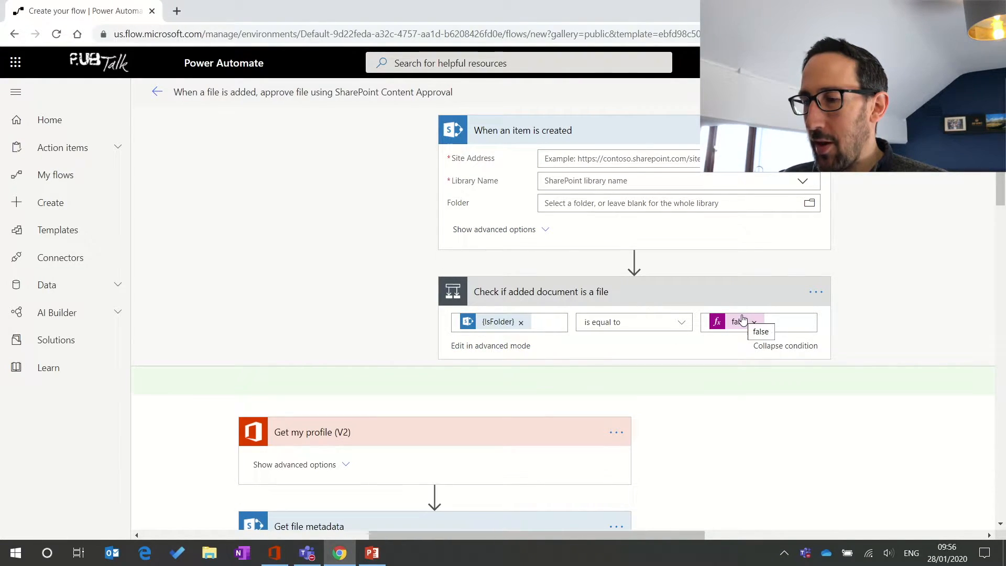
{"action": "scroll", "coordinate": [578, 387], "scroll_direction": "right", "scroll_amount": 10}
{"action": "scroll", "coordinate": [579, 388], "scroll_direction": "right", "scroll_amount": 3}
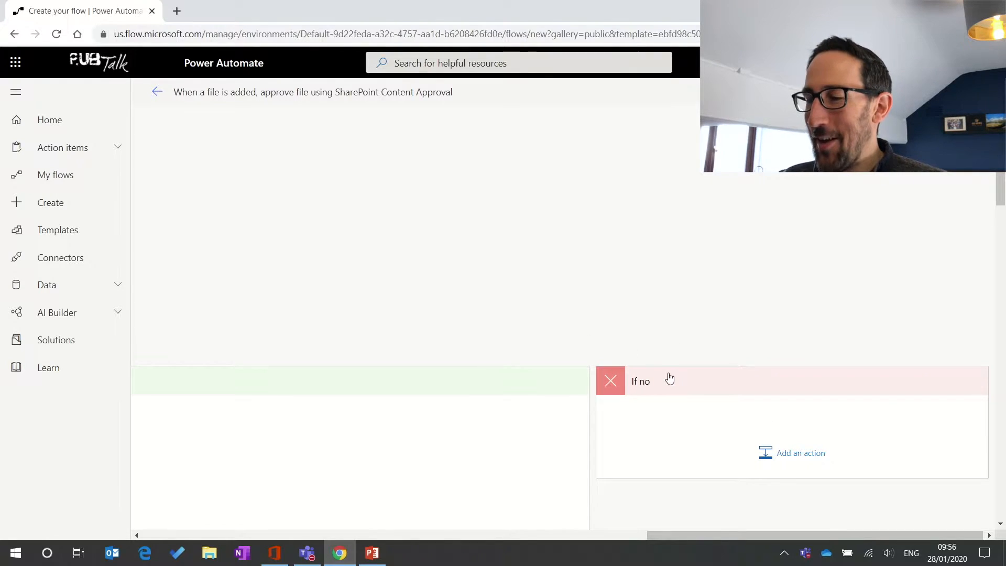
{"action": "scroll", "coordinate": [376, 293], "scroll_direction": "left", "scroll_amount": 5}
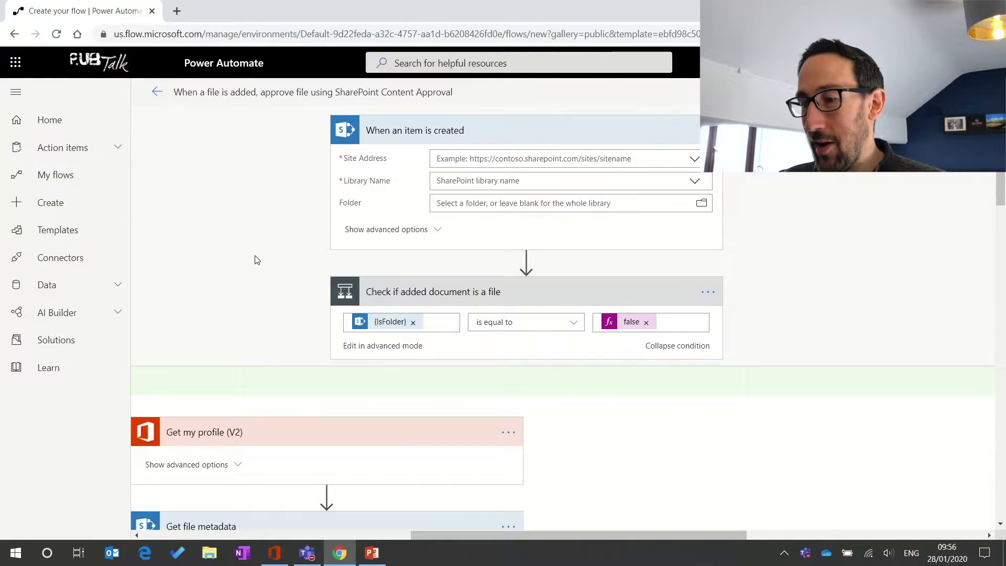
{"action": "scroll", "coordinate": [370, 272], "scroll_direction": "down", "scroll_amount": 3}
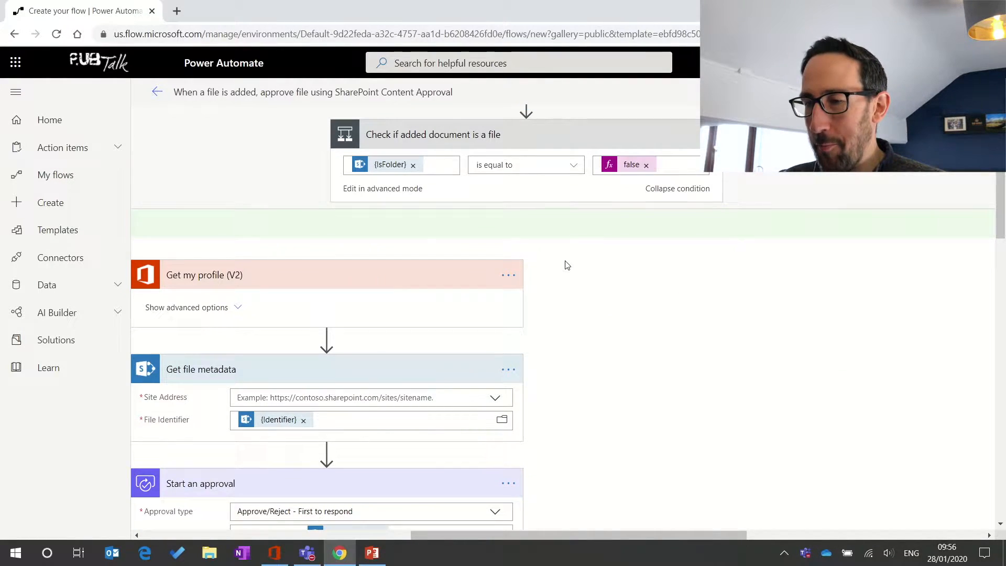
{"action": "scroll", "coordinate": [317, 227], "scroll_direction": "left", "scroll_amount": 3}
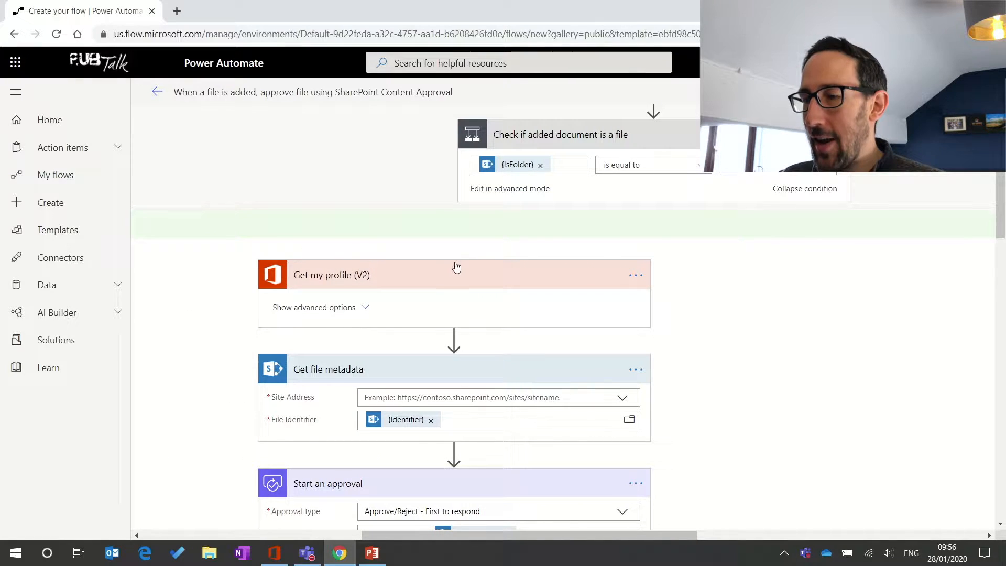
{"action": "scroll", "coordinate": [457, 267], "scroll_direction": "down", "scroll_amount": 1}
{"action": "scroll", "coordinate": [732, 258], "scroll_direction": "left", "scroll_amount": 10}
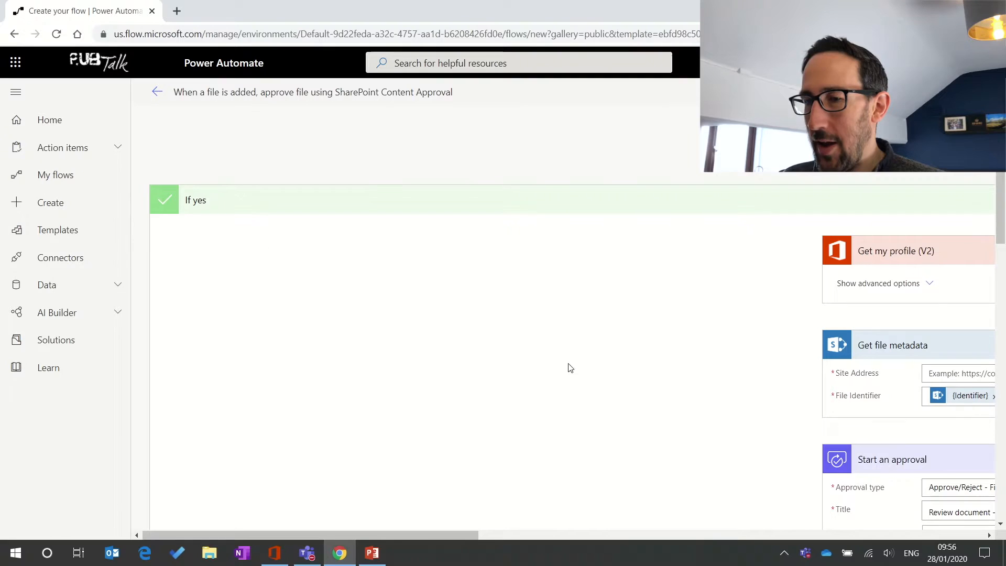
{"action": "scroll", "coordinate": [726, 283], "scroll_direction": "right", "scroll_amount": 7}
{"action": "scroll", "coordinate": [727, 285], "scroll_direction": "right", "scroll_amount": 2}
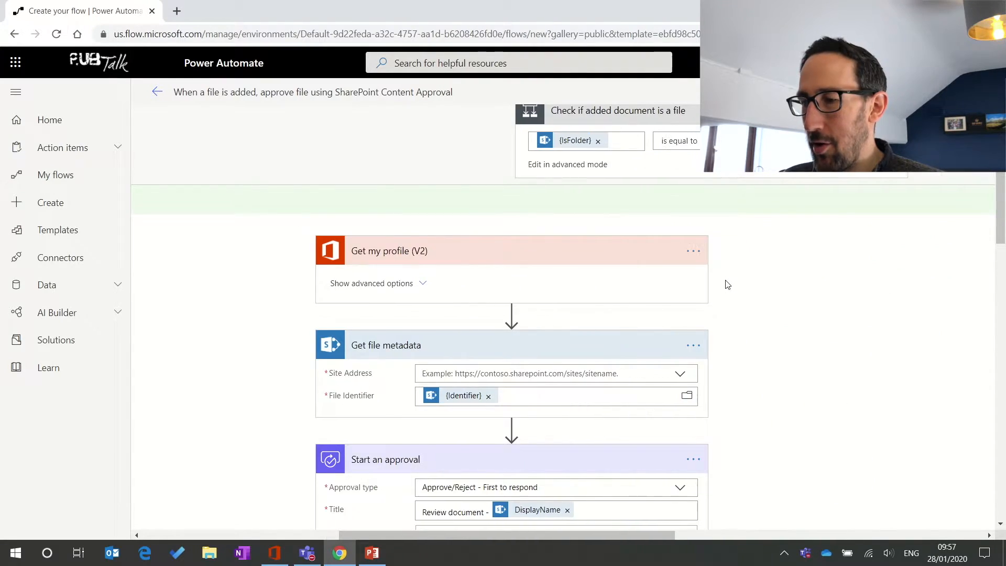
{"action": "left_click", "coordinate": [427, 283]}
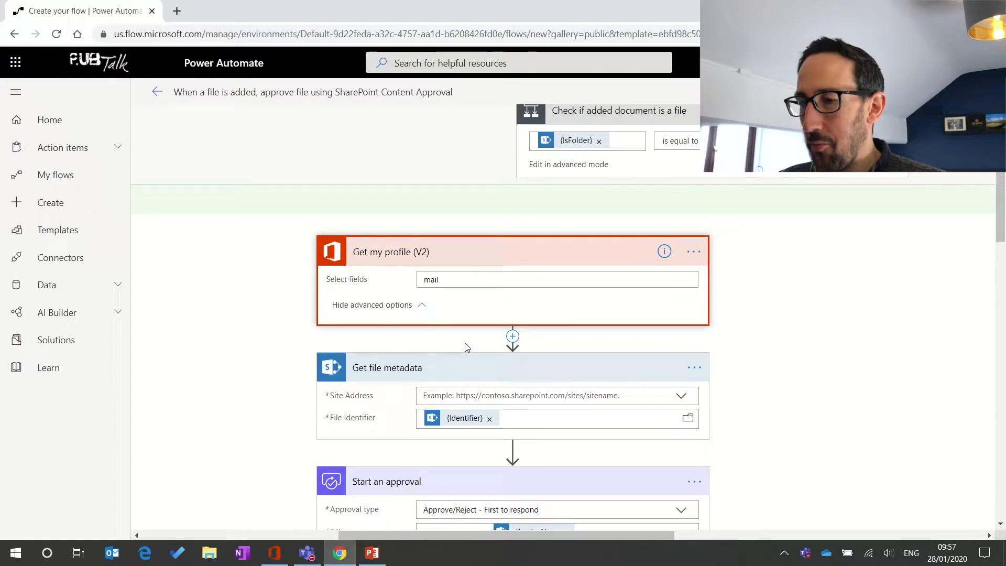
{"action": "scroll", "coordinate": [467, 347], "scroll_direction": "down", "scroll_amount": 2}
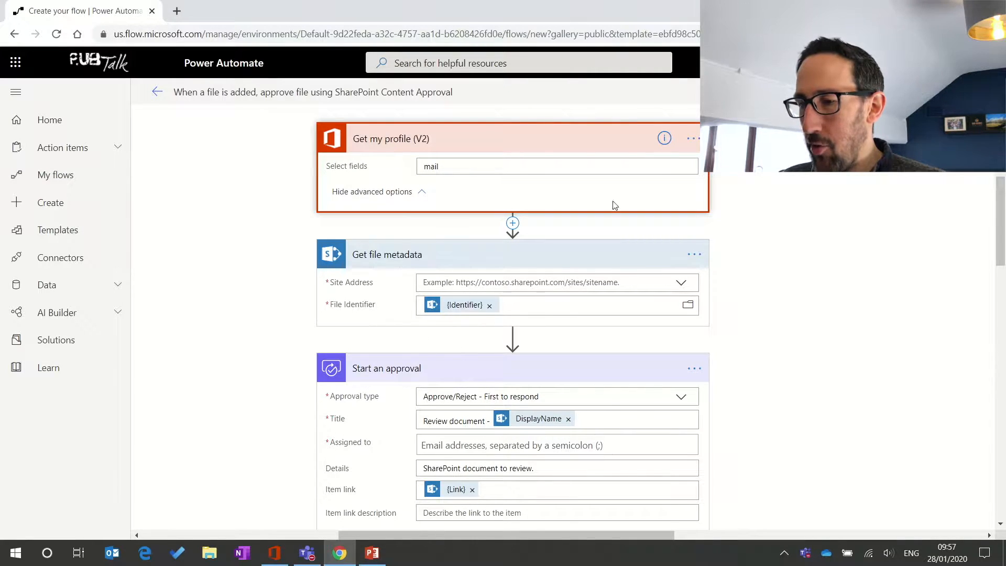
{"action": "scroll", "coordinate": [546, 277], "scroll_direction": "up", "scroll_amount": 5}
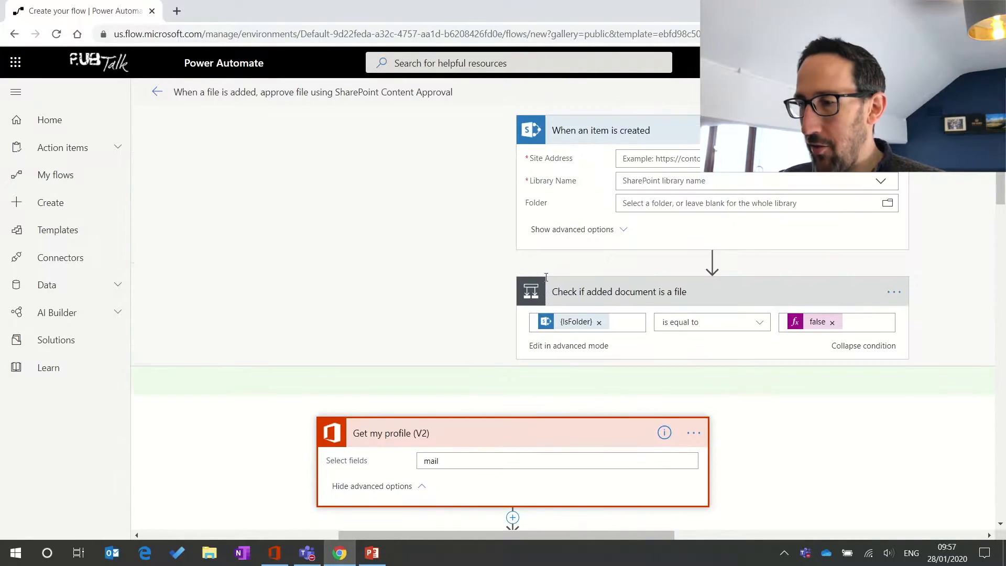
{"action": "scroll", "coordinate": [547, 277], "scroll_direction": "down", "scroll_amount": 5}
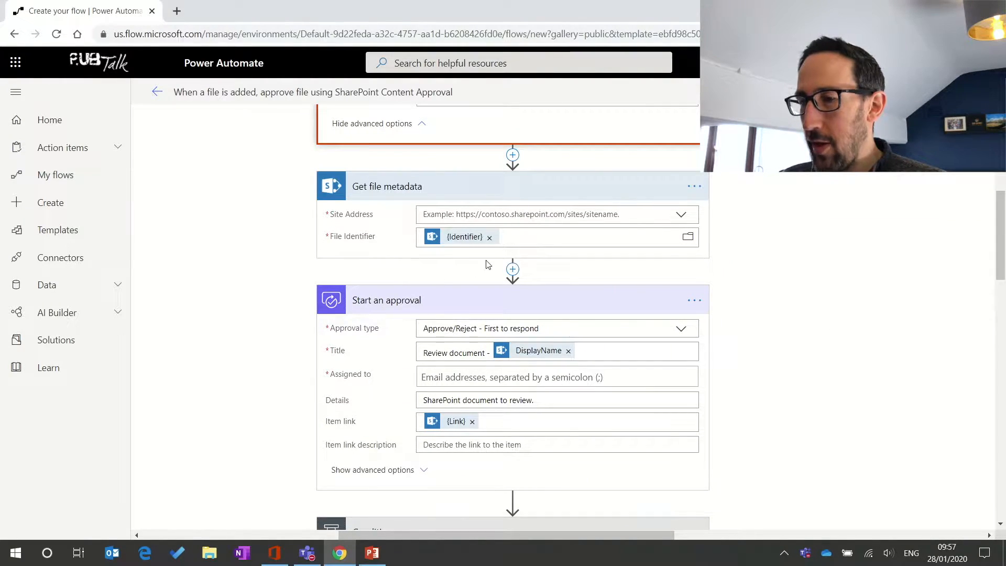
{"action": "scroll", "coordinate": [439, 253], "scroll_direction": "down", "scroll_amount": 1}
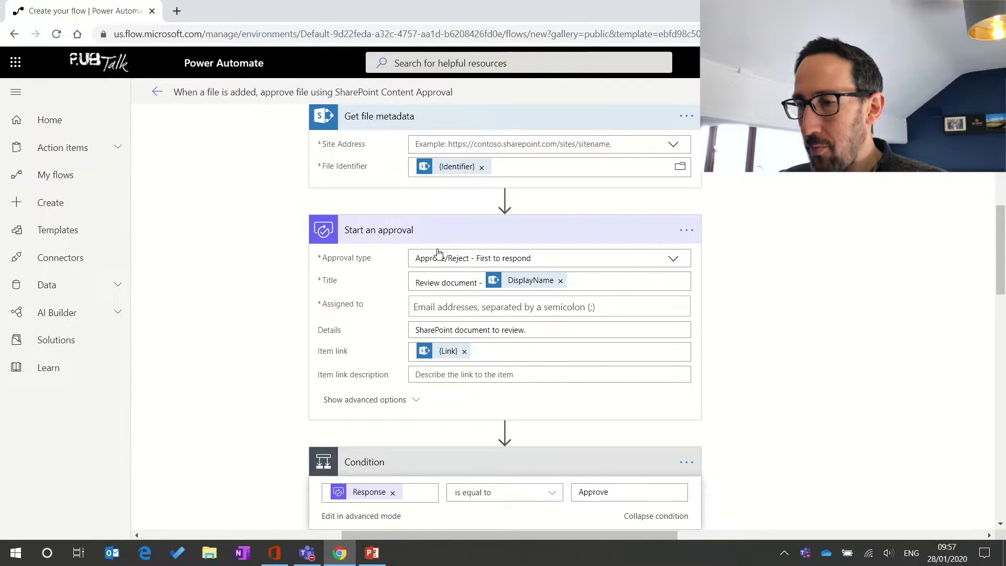
{"action": "scroll", "coordinate": [438, 252], "scroll_direction": "down", "scroll_amount": 1}
{"action": "scroll", "coordinate": [385, 204], "scroll_direction": "up", "scroll_amount": 1}
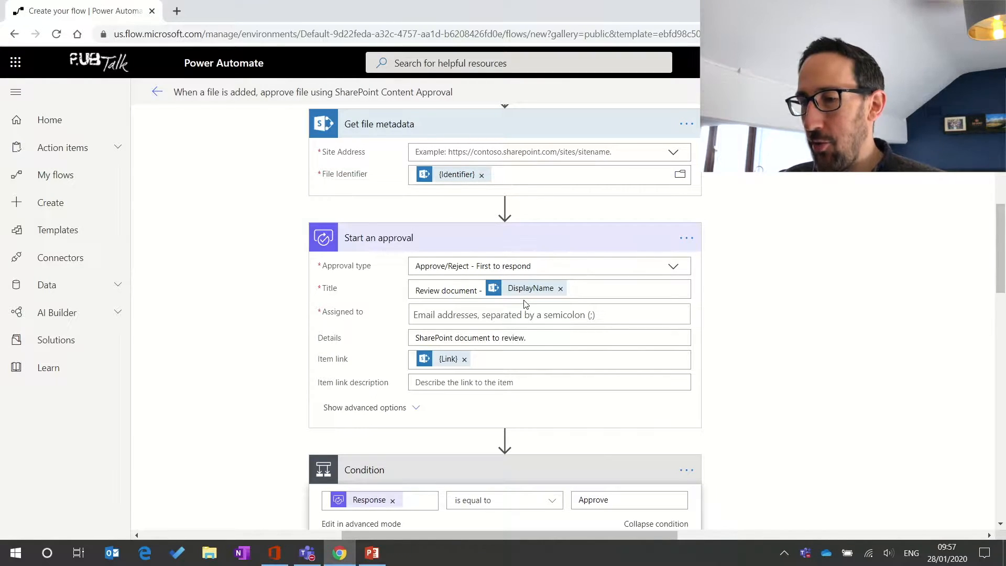
Step: Select the Start an approval assignee field and look over the surrounding flow steps
{"action": "left_click", "coordinate": [437, 315]}
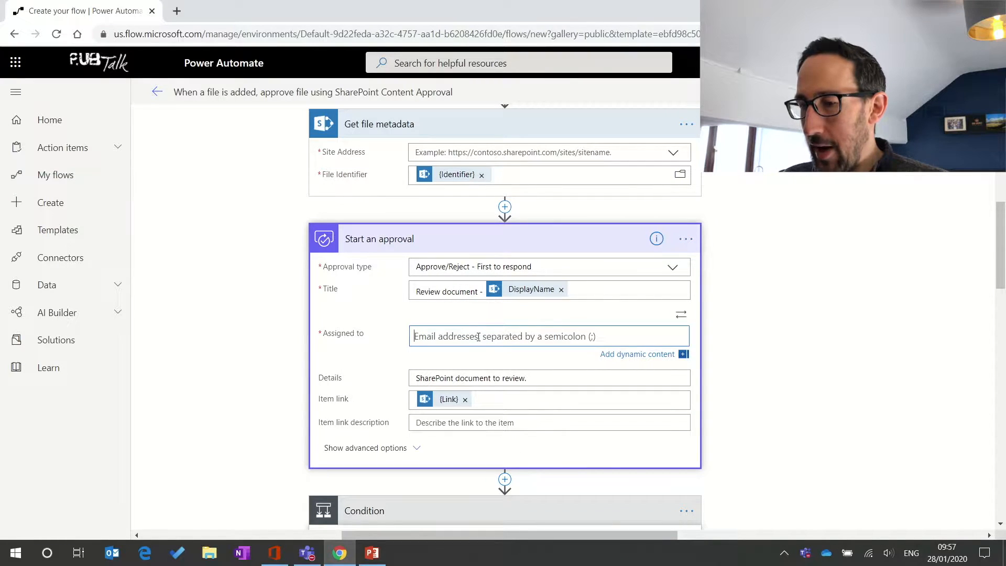
{"action": "scroll", "coordinate": [479, 350], "scroll_direction": "down", "scroll_amount": 1}
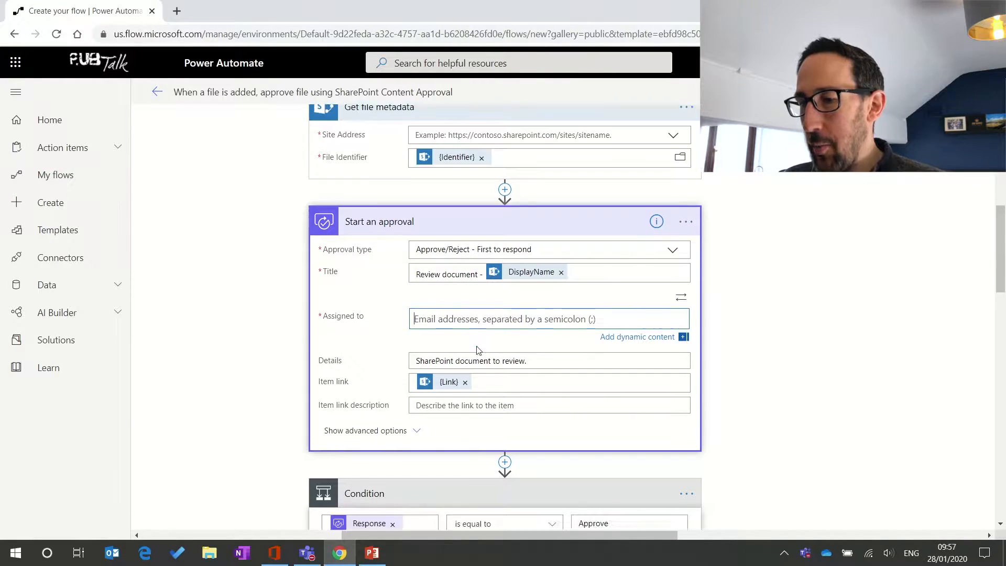
{"action": "scroll", "coordinate": [478, 346], "scroll_direction": "down", "scroll_amount": 1}
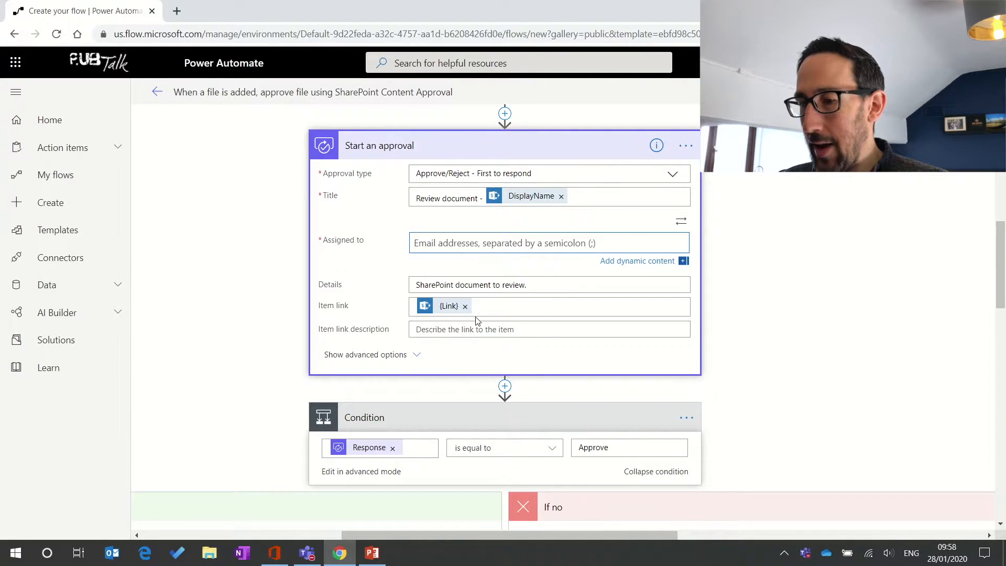
{"action": "scroll", "coordinate": [414, 312], "scroll_direction": "up", "scroll_amount": 4}
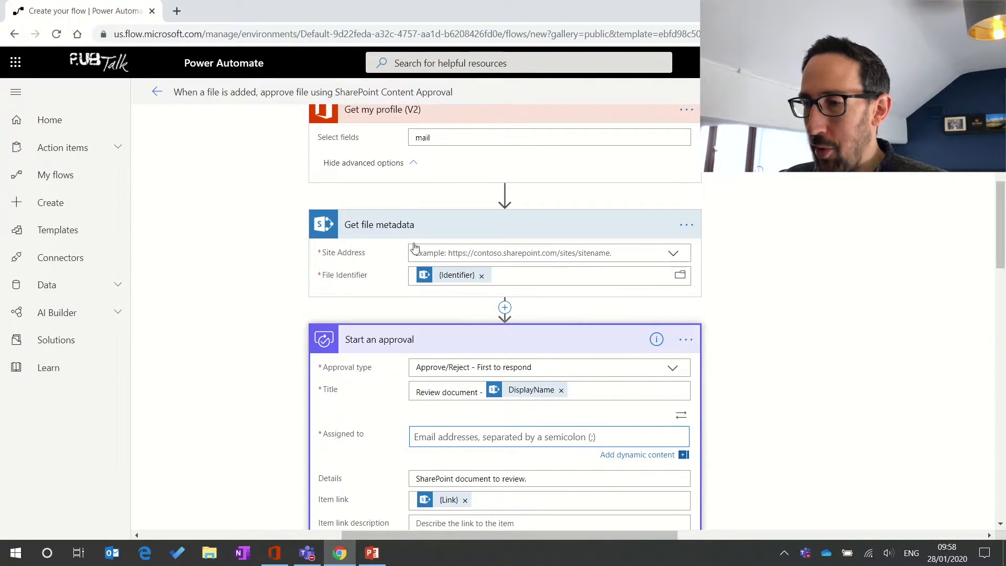
{"action": "scroll", "coordinate": [498, 273], "scroll_direction": "up", "scroll_amount": 7}
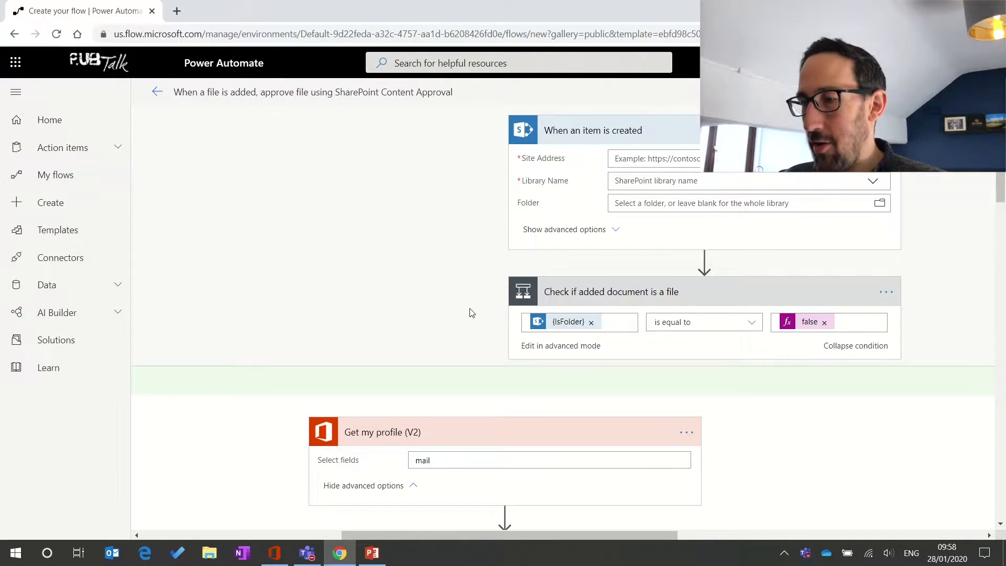
{"action": "scroll", "coordinate": [471, 309], "scroll_direction": "down", "scroll_amount": 15}
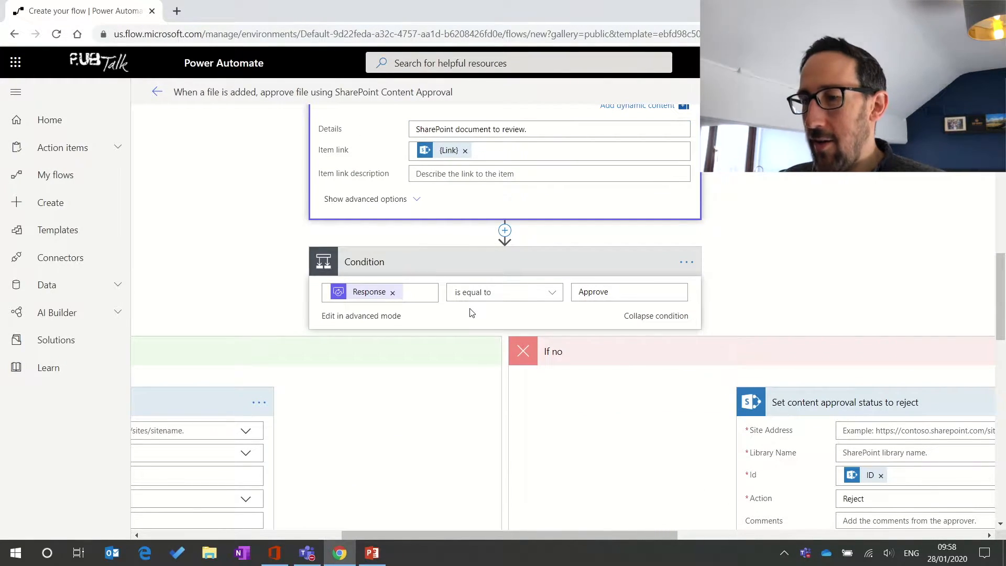
{"action": "scroll", "coordinate": [472, 313], "scroll_direction": "up", "scroll_amount": 3}
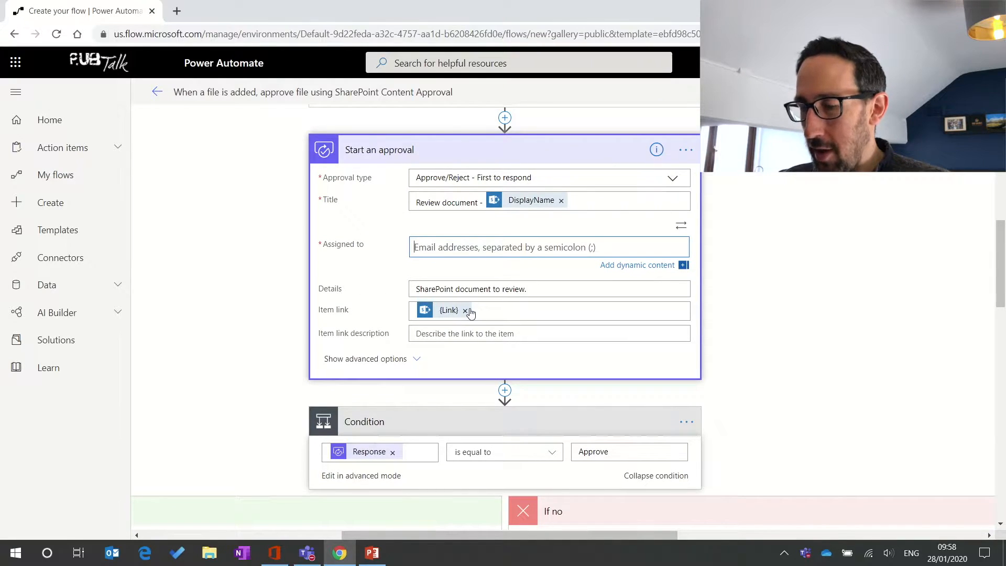
{"action": "scroll", "coordinate": [471, 313], "scroll_direction": "down", "scroll_amount": 2}
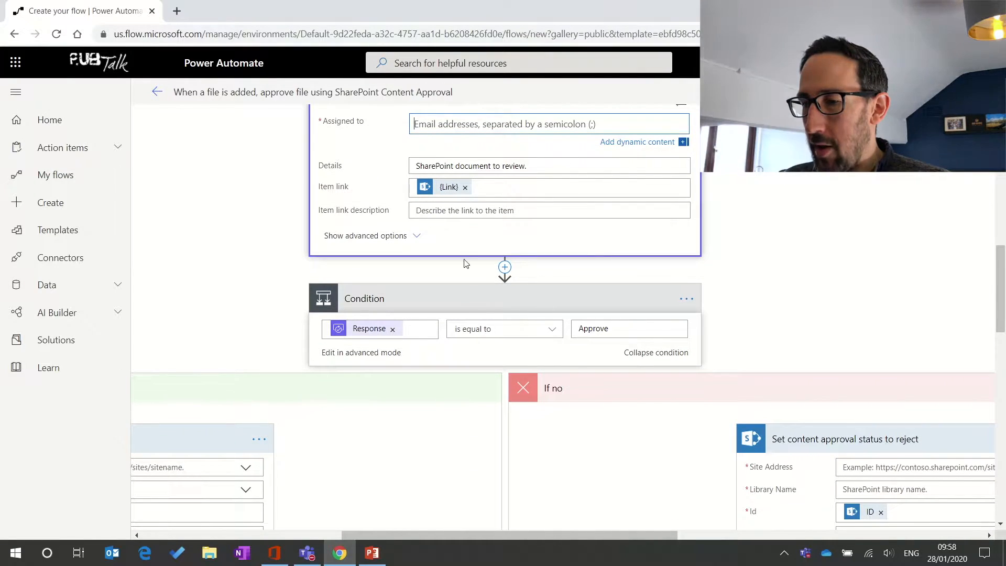
{"action": "scroll", "coordinate": [449, 341], "scroll_direction": "down", "scroll_amount": 2}
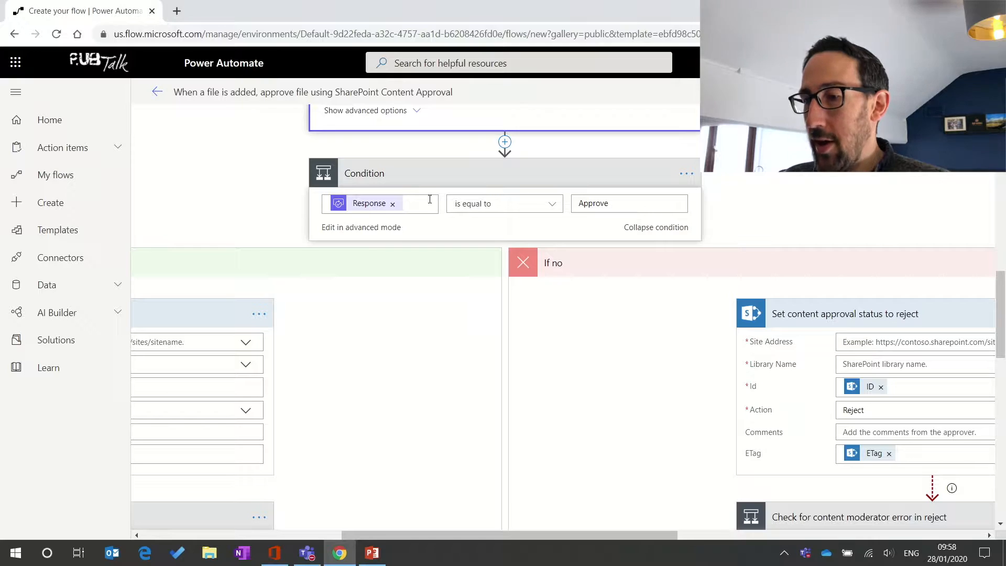
{"action": "scroll", "coordinate": [420, 239], "scroll_direction": "left", "scroll_amount": 5}
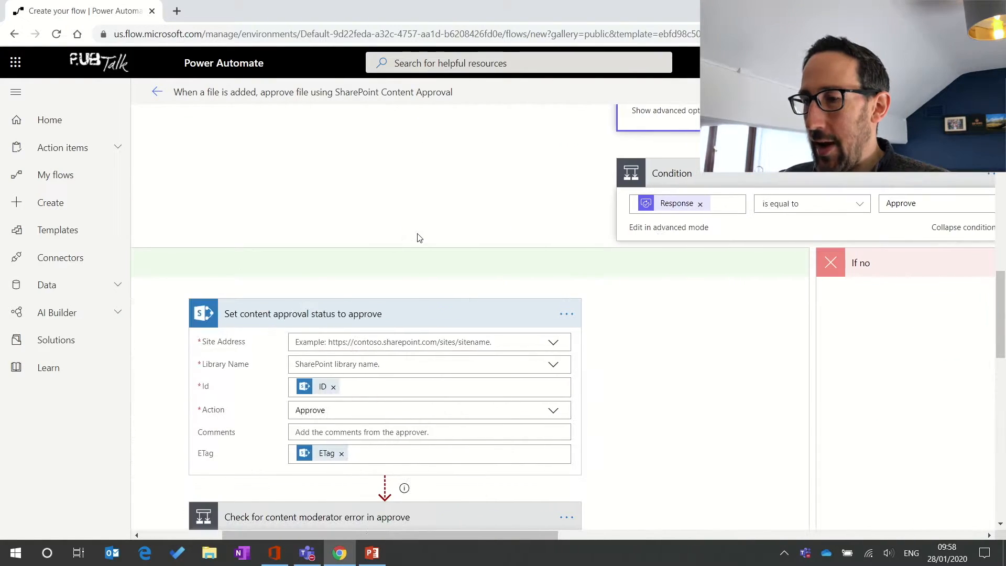
{"action": "scroll", "coordinate": [418, 236], "scroll_direction": "left", "scroll_amount": 3}
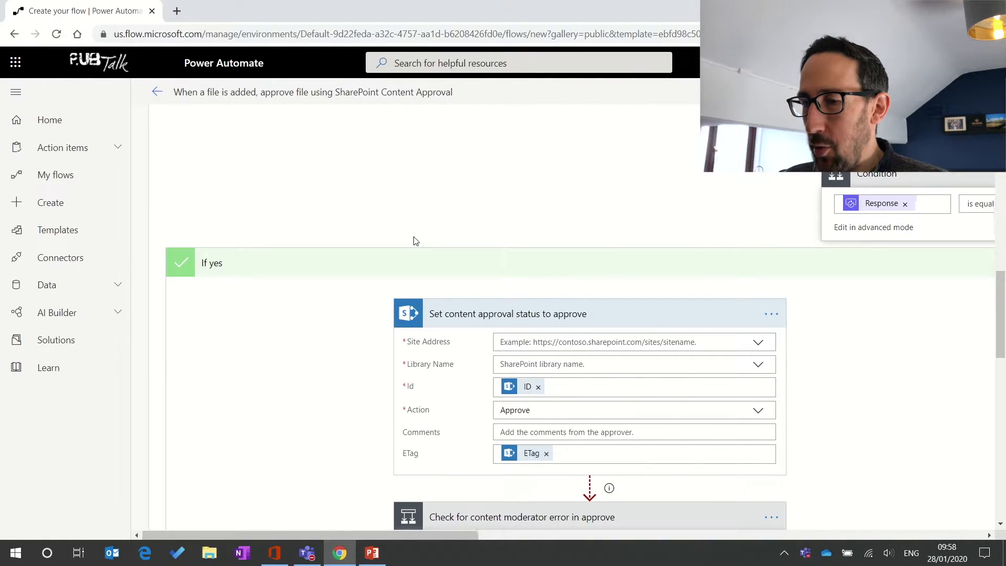
{"action": "scroll", "coordinate": [416, 241], "scroll_direction": "right", "scroll_amount": 9}
{"action": "scroll", "coordinate": [416, 241], "scroll_direction": "right", "scroll_amount": 5}
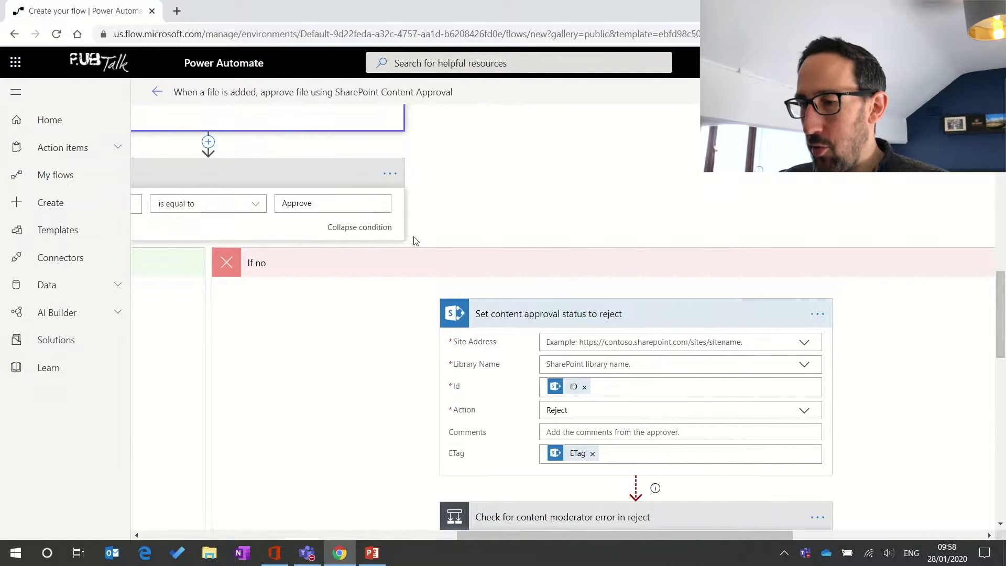
{"action": "scroll", "coordinate": [415, 241], "scroll_direction": "left", "scroll_amount": 4}
{"action": "scroll", "coordinate": [416, 241], "scroll_direction": "up", "scroll_amount": 5}
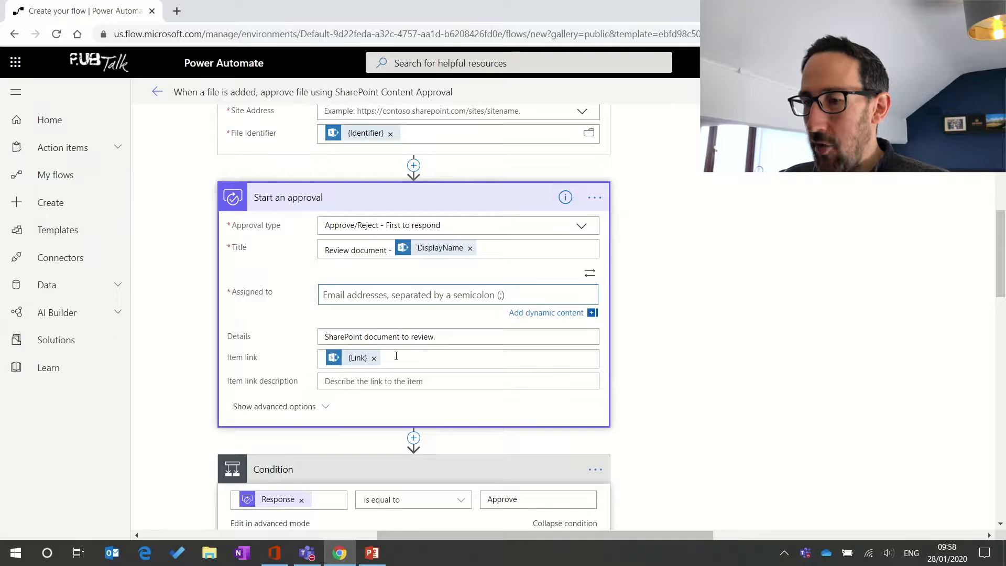
Step: Expand Start an approval's advanced options and set Enable notifications to Yes
{"action": "left_click", "coordinate": [299, 407]}
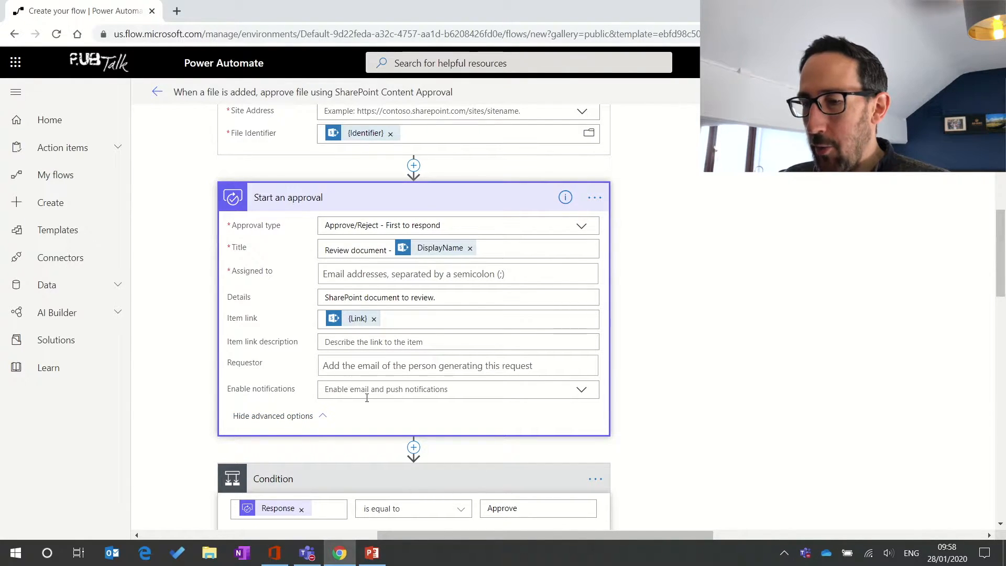
{"action": "left_click", "coordinate": [580, 394]}
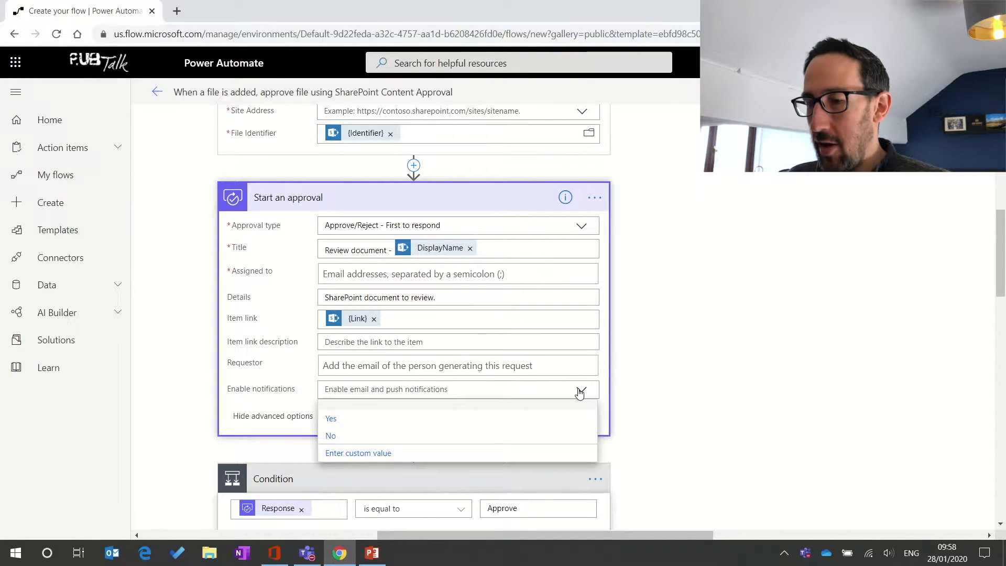
{"action": "left_click", "coordinate": [405, 421]}
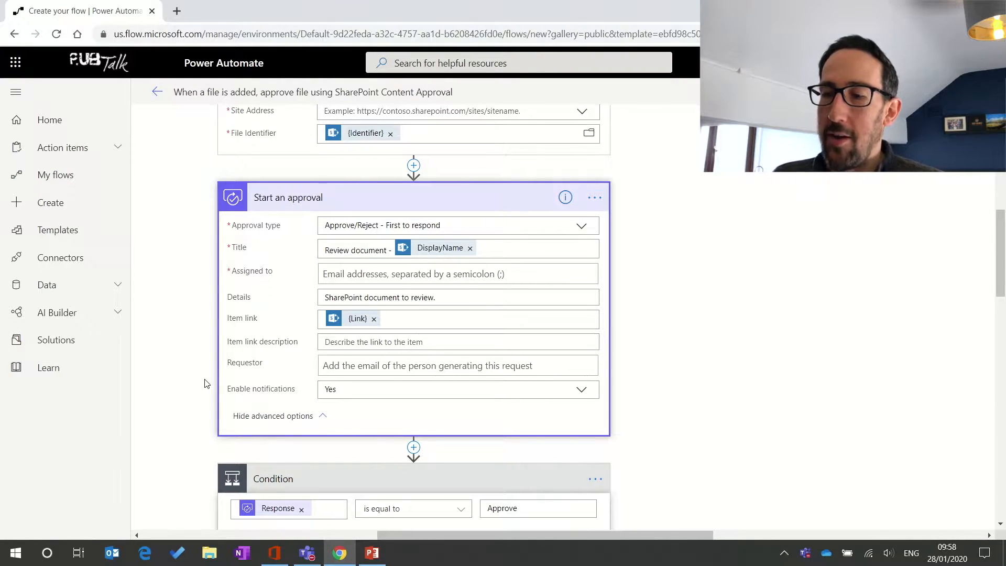
{"action": "scroll", "coordinate": [205, 383], "scroll_direction": "down", "scroll_amount": 1}
{"action": "scroll", "coordinate": [204, 383], "scroll_direction": "down", "scroll_amount": 1}
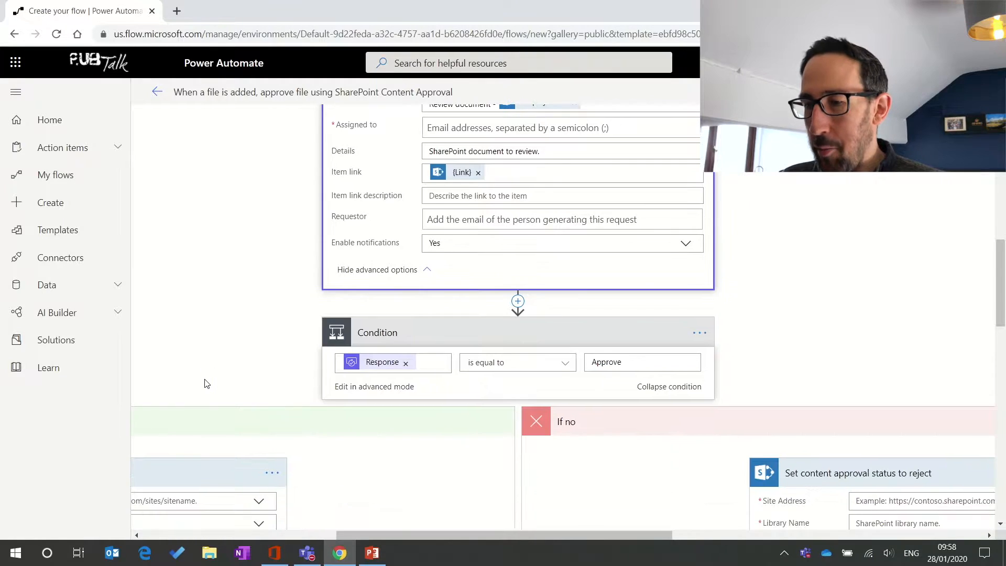
{"action": "scroll", "coordinate": [206, 383], "scroll_direction": "up", "scroll_amount": 3}
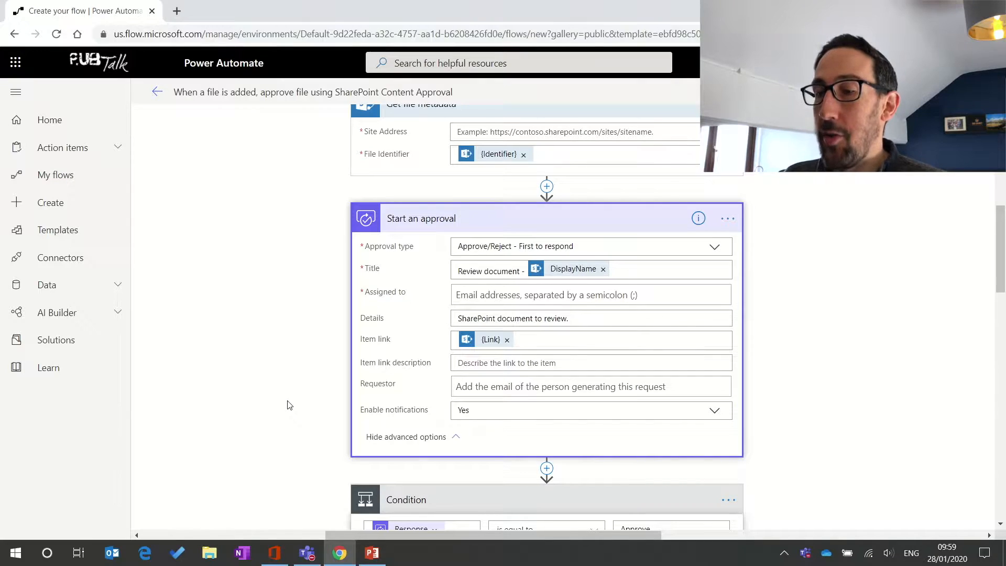
{"action": "scroll", "coordinate": [288, 405], "scroll_direction": "down", "scroll_amount": 3}
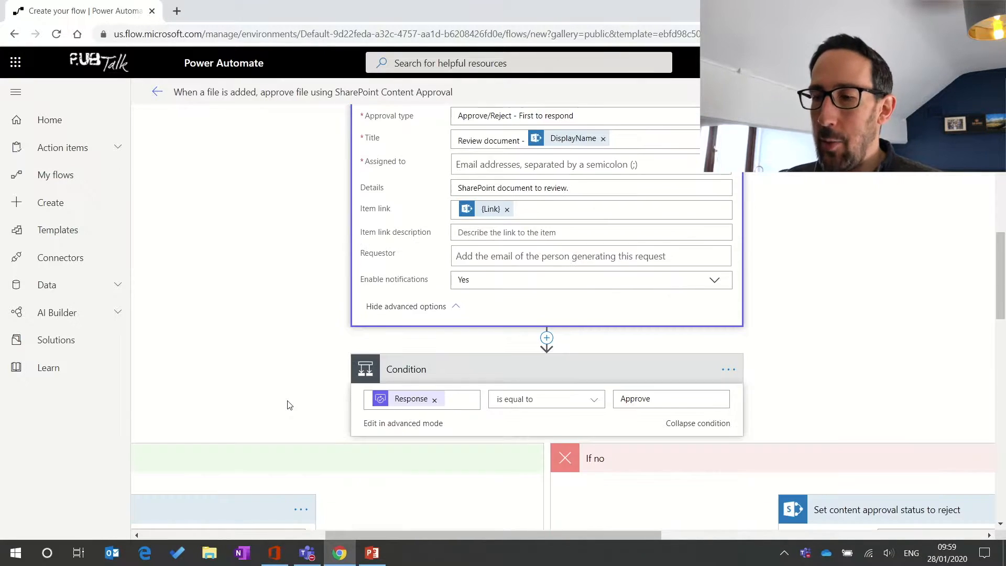
{"action": "scroll", "coordinate": [287, 405], "scroll_direction": "down", "scroll_amount": 2}
{"action": "scroll", "coordinate": [287, 405], "scroll_direction": "left", "scroll_amount": 1}
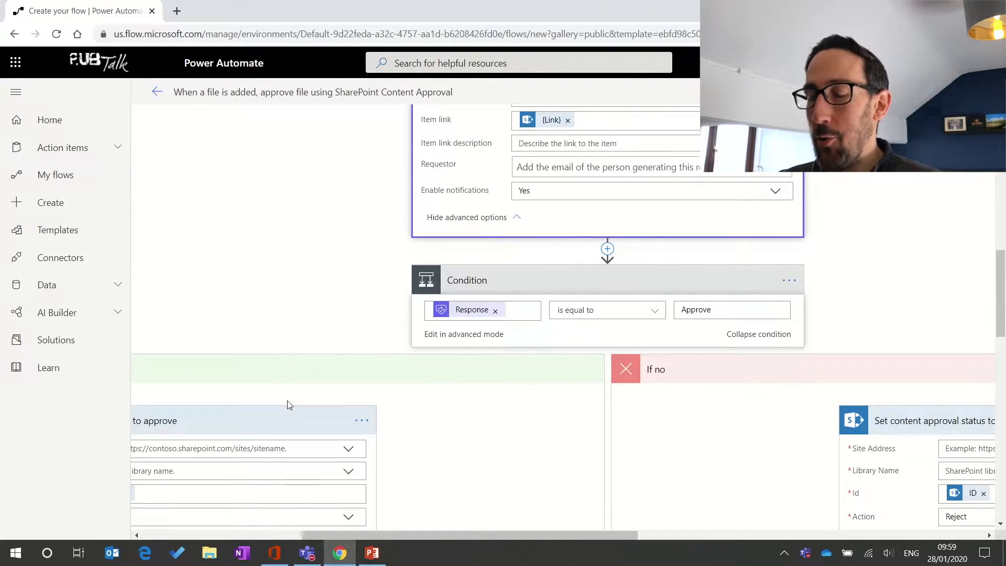
{"action": "scroll", "coordinate": [287, 405], "scroll_direction": "down", "scroll_amount": 2}
{"action": "scroll", "coordinate": [287, 405], "scroll_direction": "left", "scroll_amount": 4}
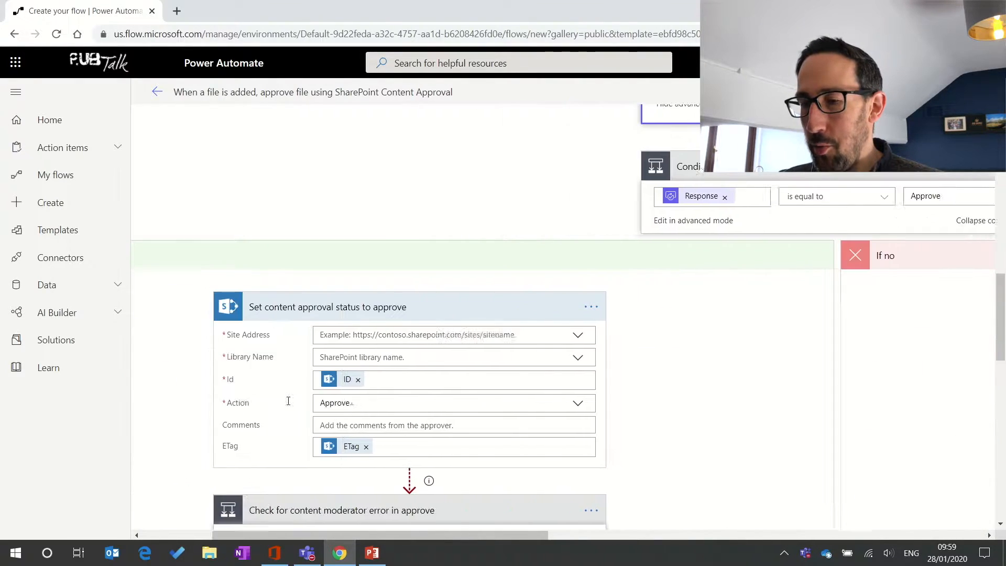
{"action": "scroll", "coordinate": [288, 401], "scroll_direction": "left", "scroll_amount": 3}
{"action": "scroll", "coordinate": [288, 401], "scroll_direction": "down", "scroll_amount": 2}
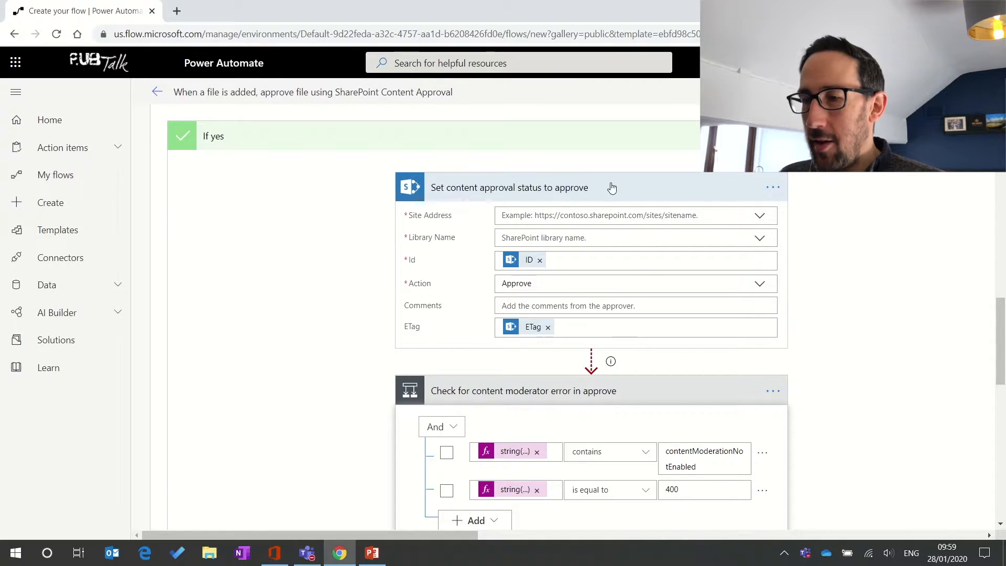
{"action": "scroll", "coordinate": [591, 274], "scroll_direction": "right", "scroll_amount": 3}
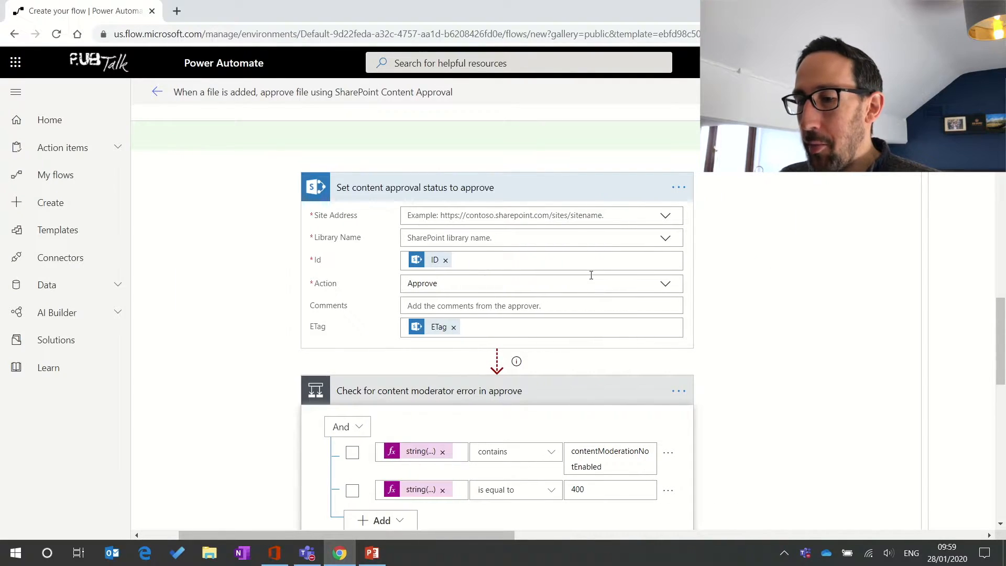
{"action": "scroll", "coordinate": [591, 275], "scroll_direction": "up", "scroll_amount": 2}
{"action": "scroll", "coordinate": [591, 280], "scroll_direction": "down", "scroll_amount": 3}
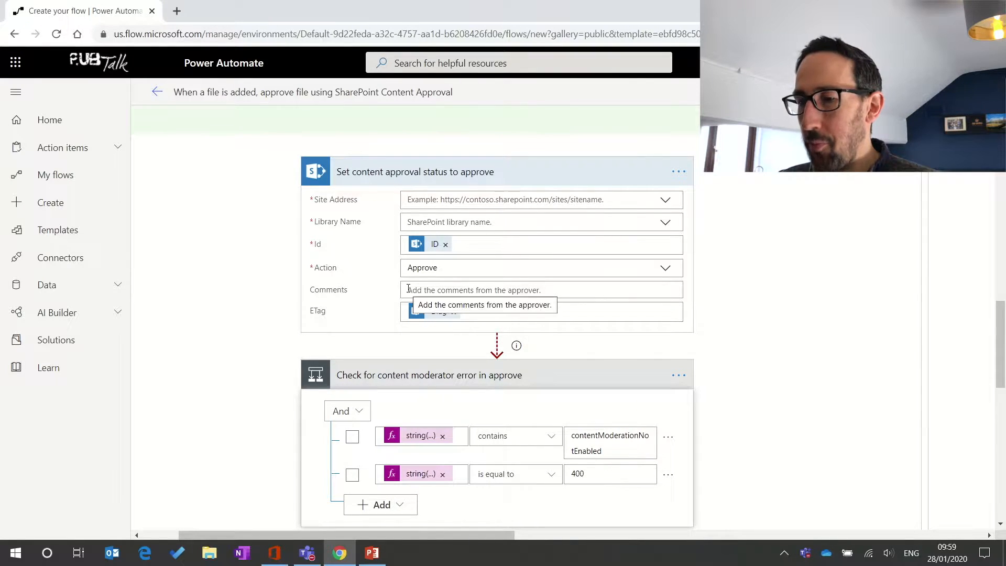
{"action": "mouse_move", "coordinate": [441, 313]}
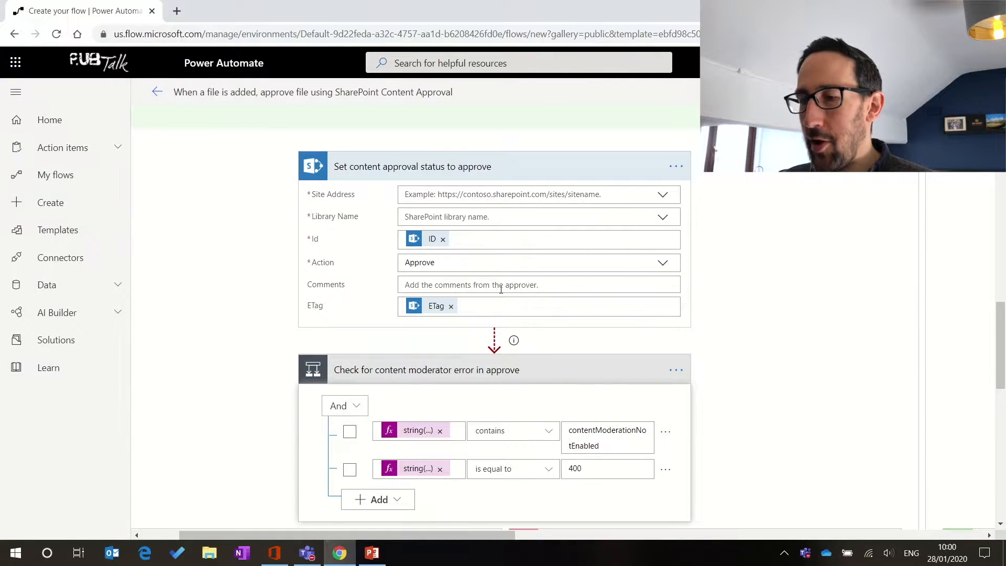
{"action": "scroll", "coordinate": [501, 289], "scroll_direction": "down", "scroll_amount": 2}
{"action": "scroll", "coordinate": [501, 289], "scroll_direction": "down", "scroll_amount": 2}
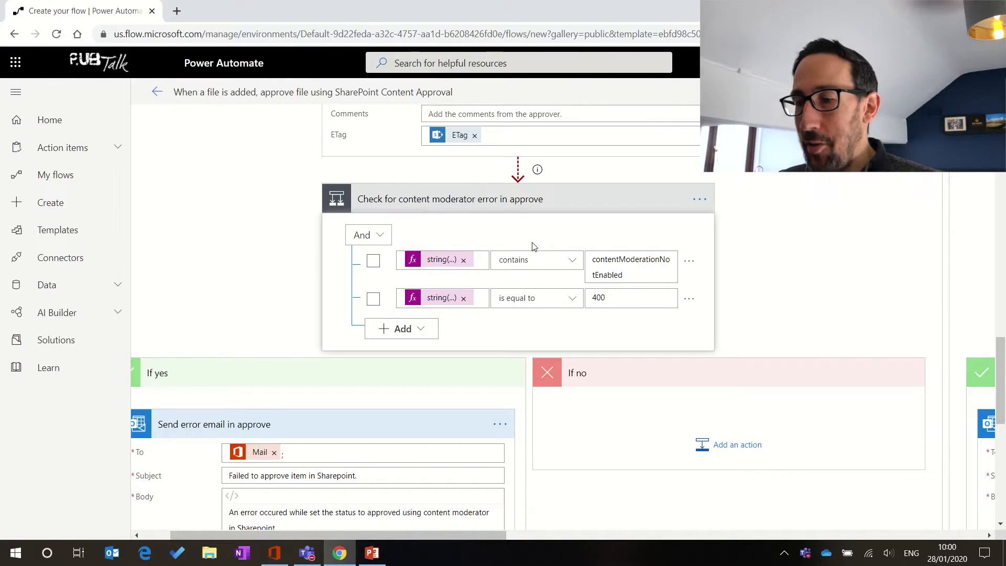
{"action": "scroll", "coordinate": [533, 246], "scroll_direction": "down", "scroll_amount": 1}
{"action": "scroll", "coordinate": [534, 247], "scroll_direction": "down", "scroll_amount": 2}
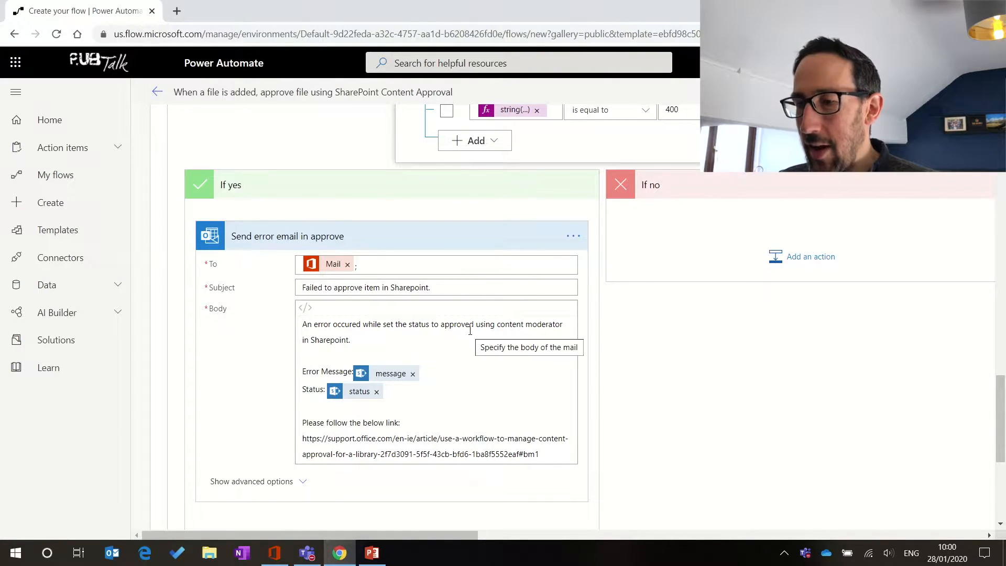
{"action": "scroll", "coordinate": [470, 330], "scroll_direction": "down", "scroll_amount": 4}
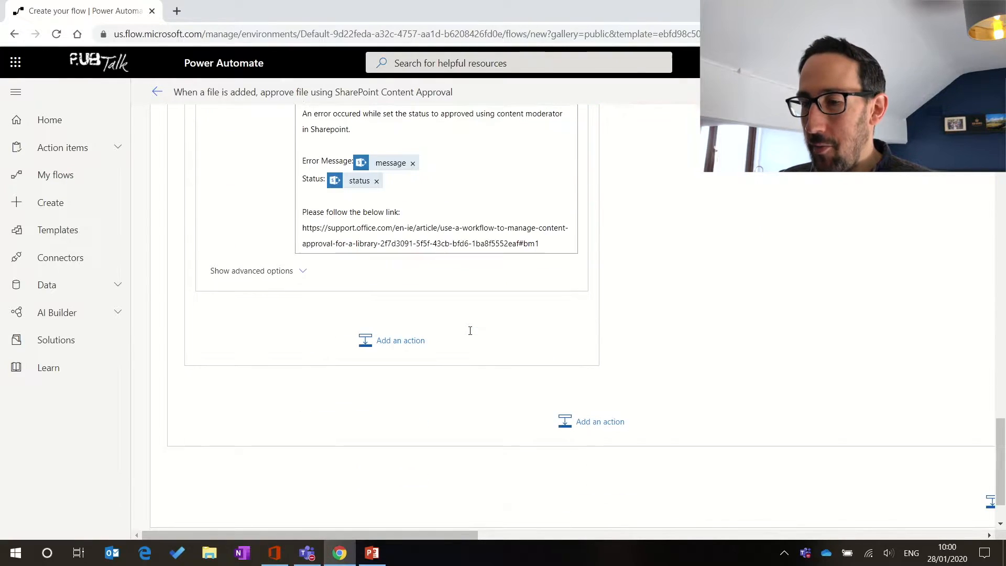
{"action": "scroll", "coordinate": [471, 331], "scroll_direction": "up", "scroll_amount": 13}
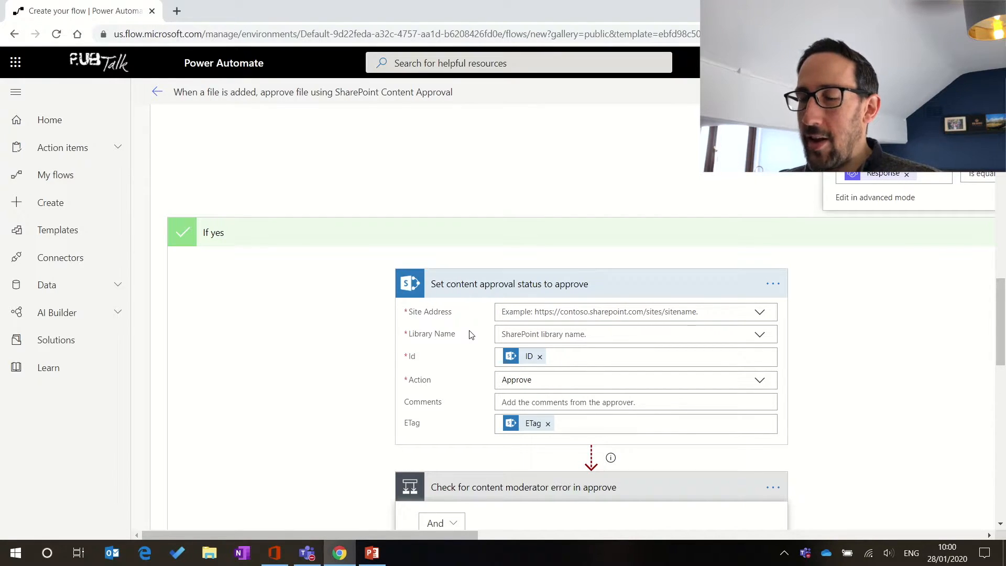
{"action": "scroll", "coordinate": [471, 335], "scroll_direction": "right", "scroll_amount": 15}
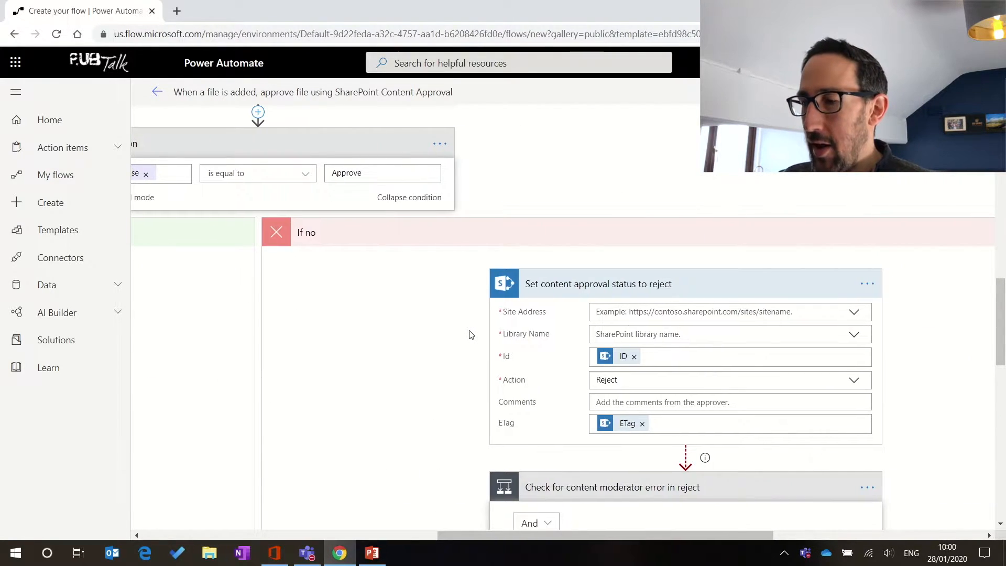
{"action": "scroll", "coordinate": [601, 384], "scroll_direction": "down", "scroll_amount": 7}
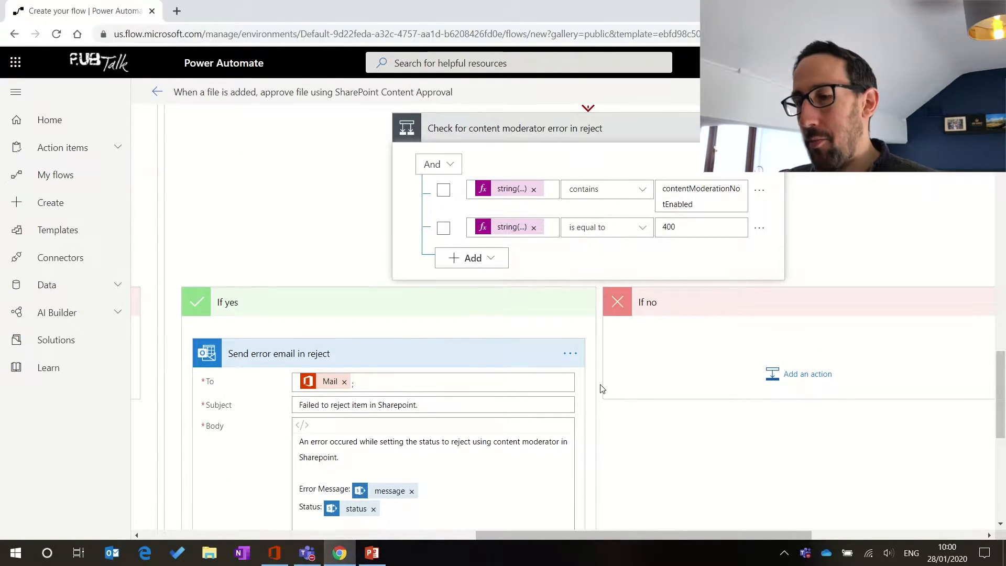
{"action": "scroll", "coordinate": [601, 386], "scroll_direction": "down", "scroll_amount": 1}
{"action": "scroll", "coordinate": [402, 399], "scroll_direction": "up", "scroll_amount": 10}
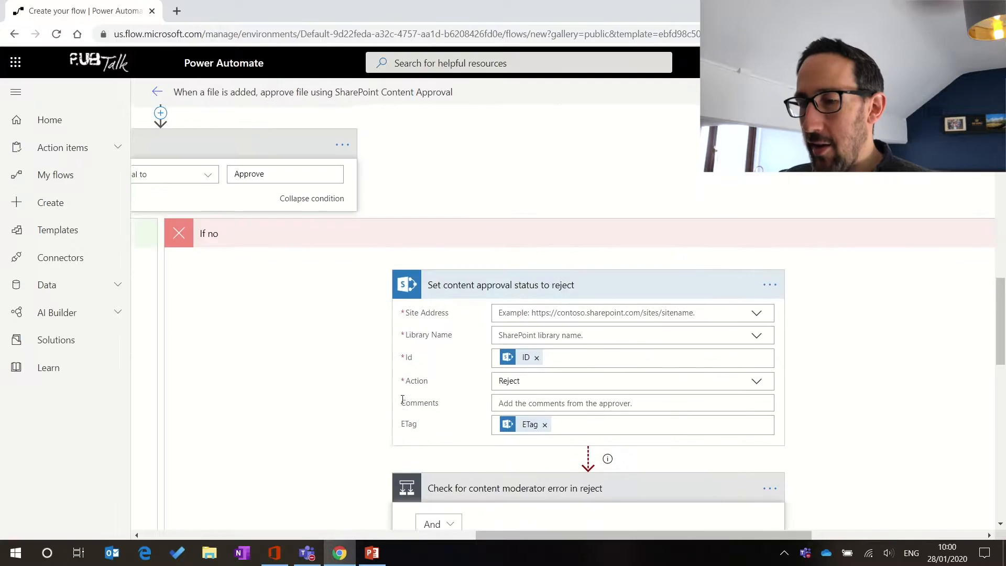
{"action": "scroll", "coordinate": [402, 404], "scroll_direction": "left", "scroll_amount": 3}
{"action": "scroll", "coordinate": [404, 404], "scroll_direction": "left", "scroll_amount": 4}
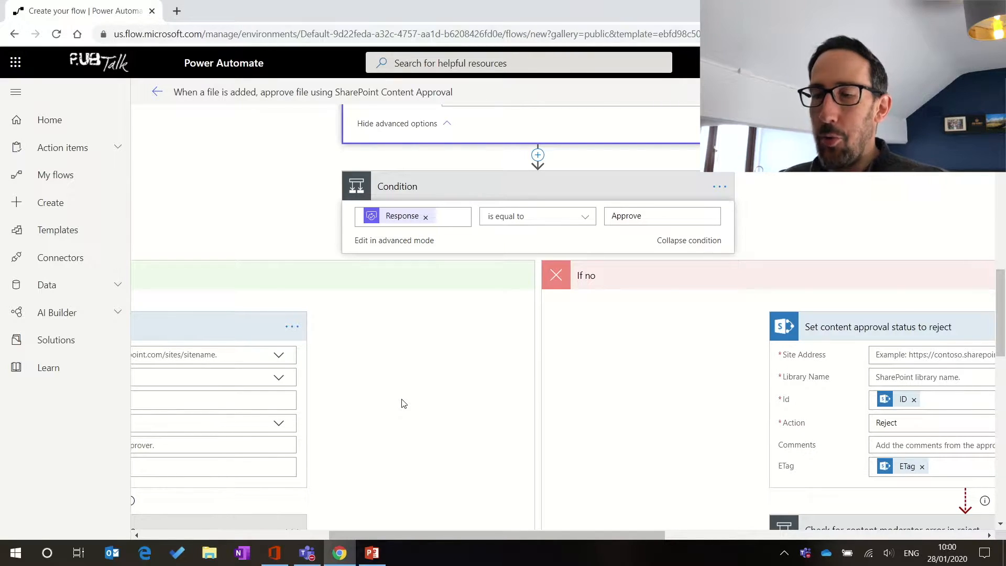
{"action": "scroll", "coordinate": [403, 404], "scroll_direction": "up", "scroll_amount": 3}
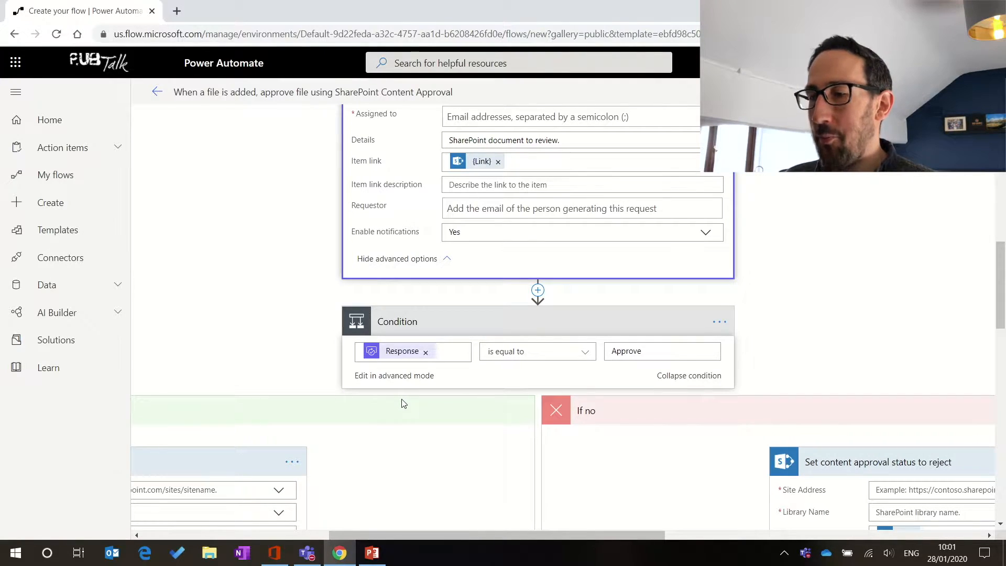
{"action": "scroll", "coordinate": [777, 412], "scroll_direction": "down", "scroll_amount": 2}
{"action": "scroll", "coordinate": [777, 412], "scroll_direction": "right", "scroll_amount": 3}
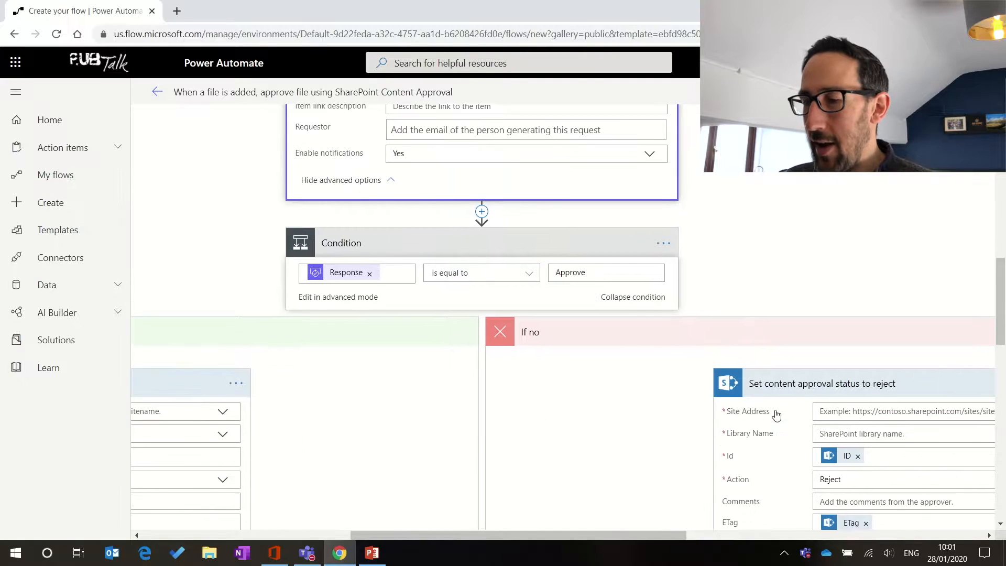
{"action": "scroll", "coordinate": [777, 410], "scroll_direction": "right", "scroll_amount": 2}
{"action": "scroll", "coordinate": [777, 411], "scroll_direction": "down", "scroll_amount": 1}
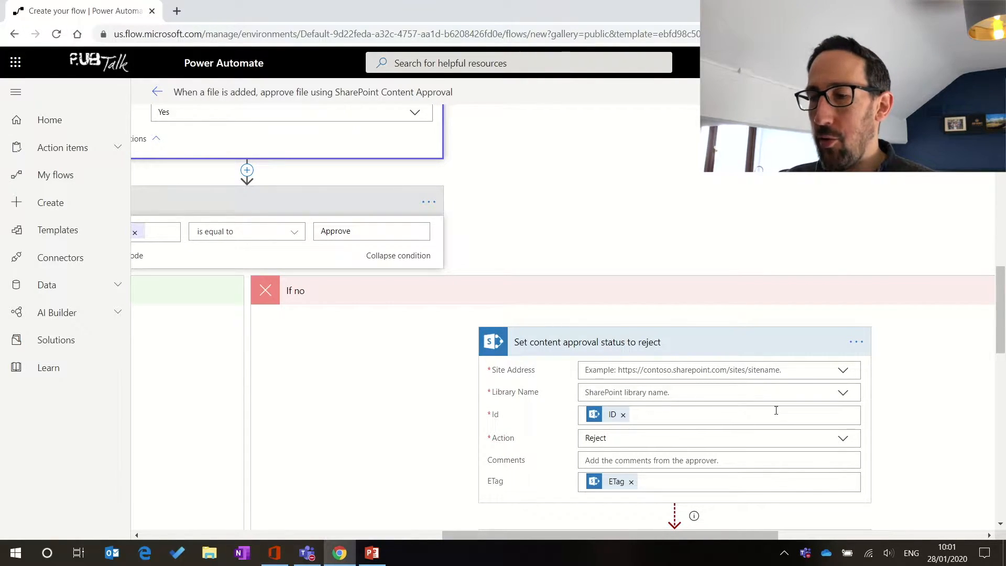
{"action": "scroll", "coordinate": [509, 372], "scroll_direction": "down", "scroll_amount": 6}
{"action": "scroll", "coordinate": [509, 373], "scroll_direction": "right", "scroll_amount": 3}
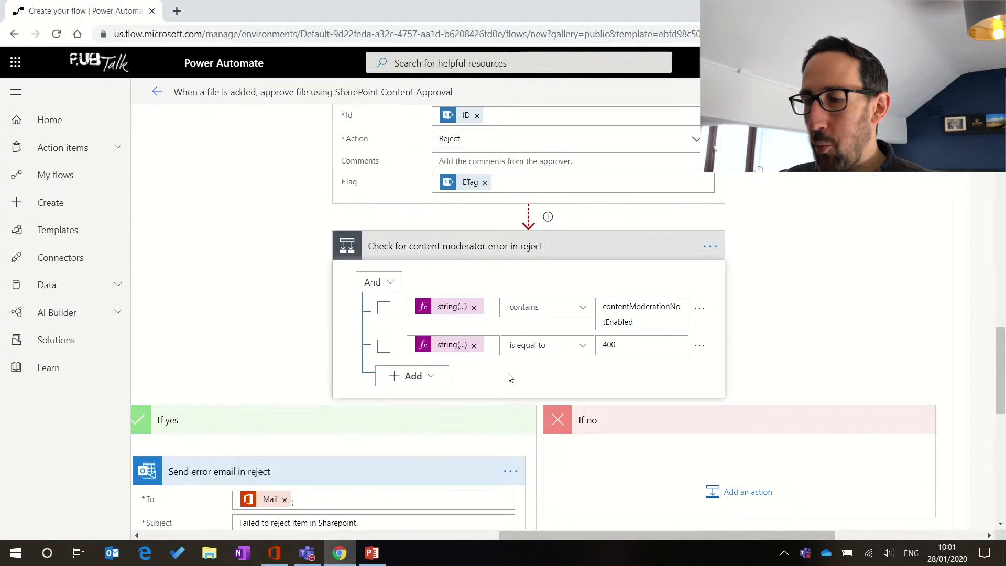
{"action": "scroll", "coordinate": [510, 377], "scroll_direction": "down", "scroll_amount": 3}
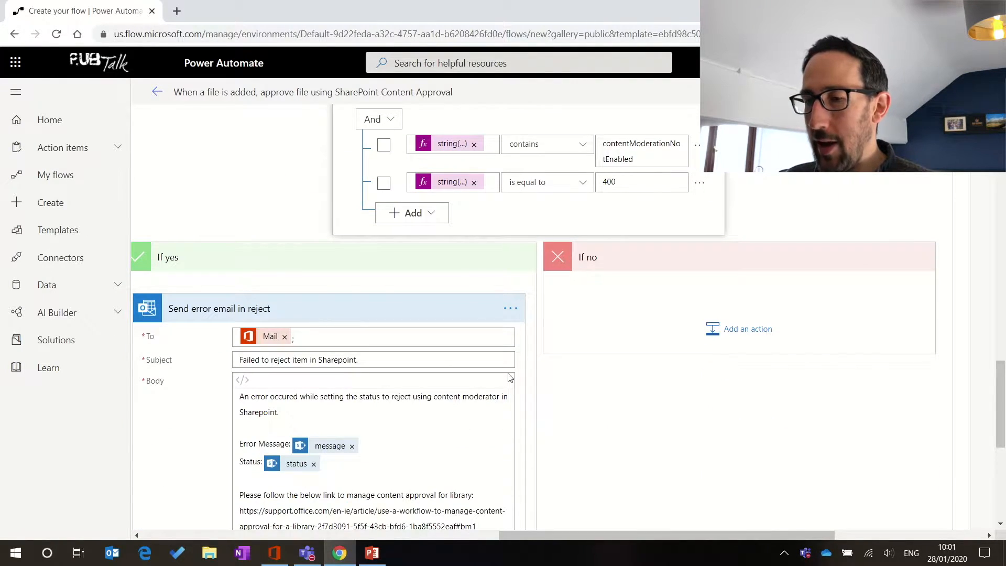
{"action": "scroll", "coordinate": [510, 377], "scroll_direction": "up", "scroll_amount": 2}
{"action": "scroll", "coordinate": [510, 377], "scroll_direction": "down", "scroll_amount": 5}
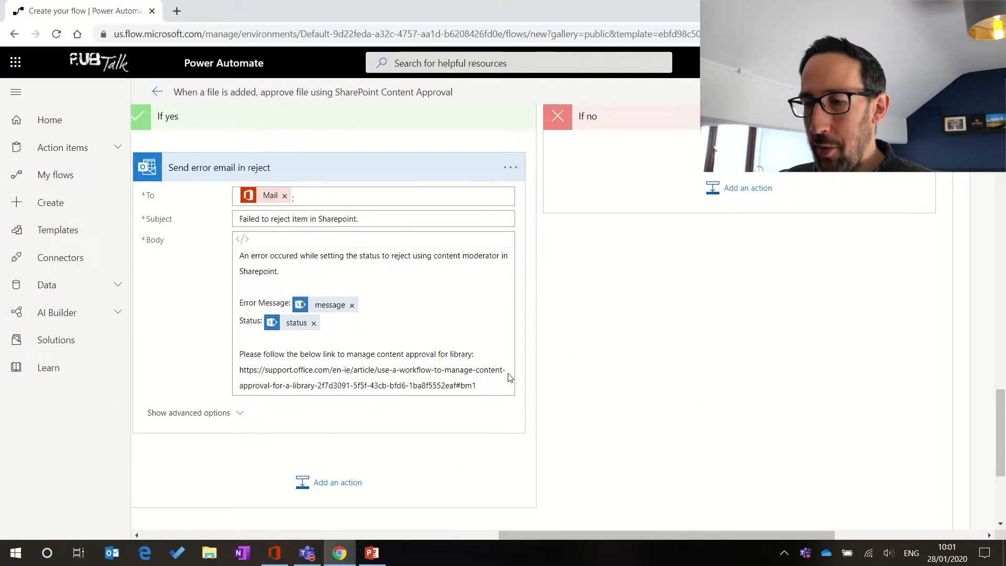
{"action": "scroll", "coordinate": [510, 377], "scroll_direction": "up", "scroll_amount": 8}
{"action": "scroll", "coordinate": [510, 377], "scroll_direction": "right", "scroll_amount": 3}
{"action": "scroll", "coordinate": [510, 377], "scroll_direction": "left", "scroll_amount": 4}
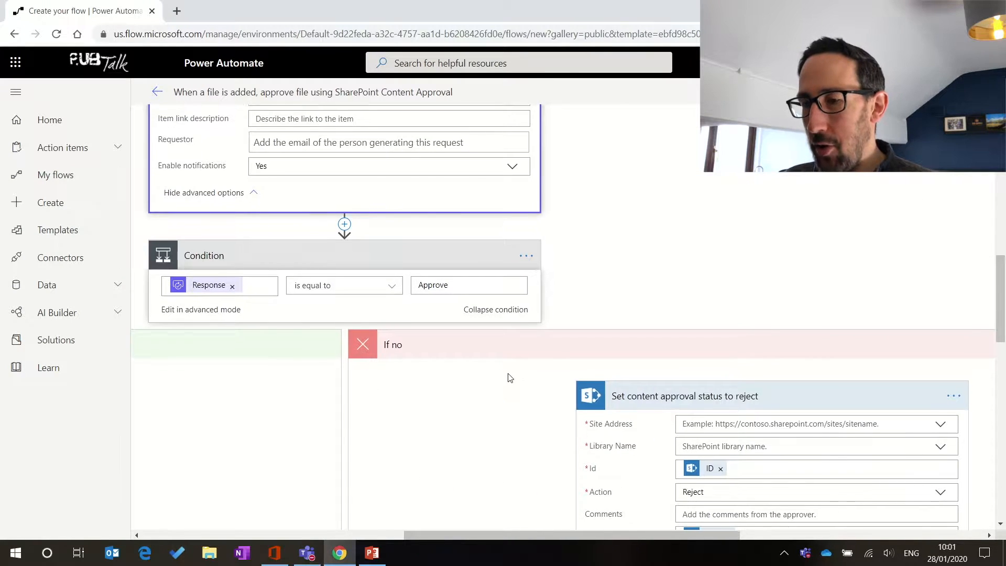
{"action": "scroll", "coordinate": [510, 377], "scroll_direction": "up", "scroll_amount": 9}
{"action": "scroll", "coordinate": [510, 377], "scroll_direction": "left", "scroll_amount": 2}
{"action": "scroll", "coordinate": [510, 378], "scroll_direction": "down", "scroll_amount": 7}
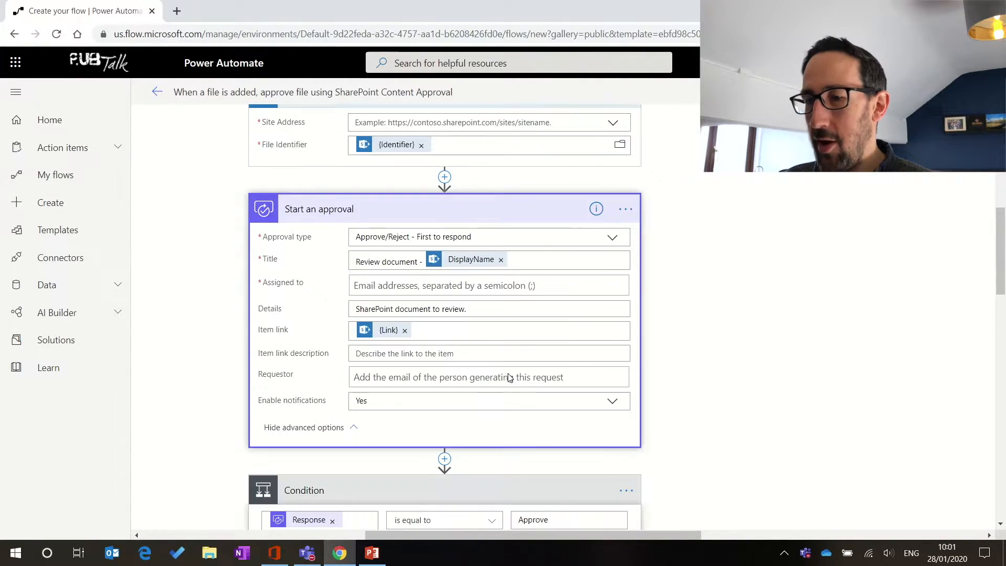
{"action": "scroll", "coordinate": [510, 378], "scroll_direction": "up", "scroll_amount": 11}
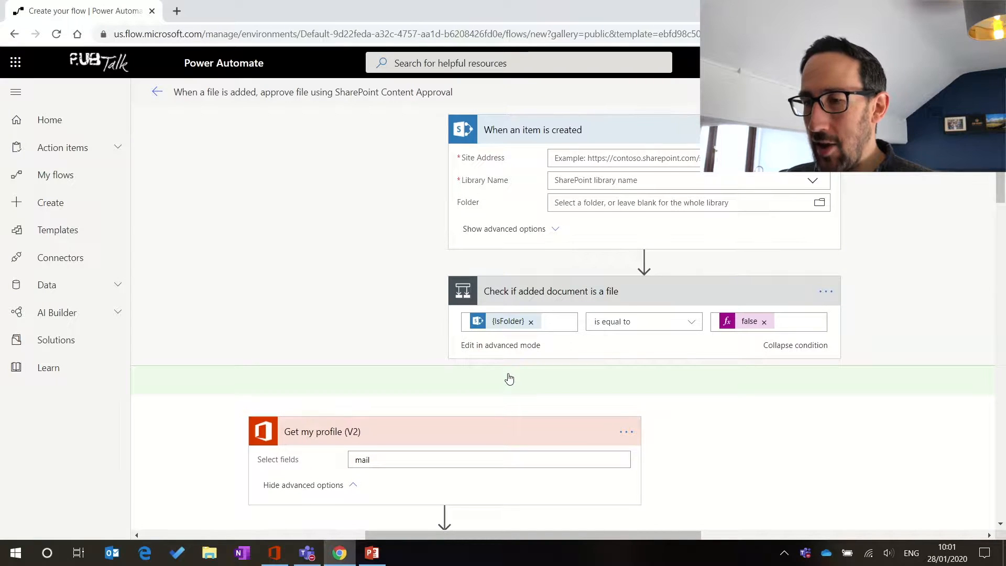
Step: Discard the unfinished flow and open the 'Start approval for new documents and notify via Teams' template
{"action": "scroll", "coordinate": [509, 379], "scroll_direction": "right", "scroll_amount": 4}
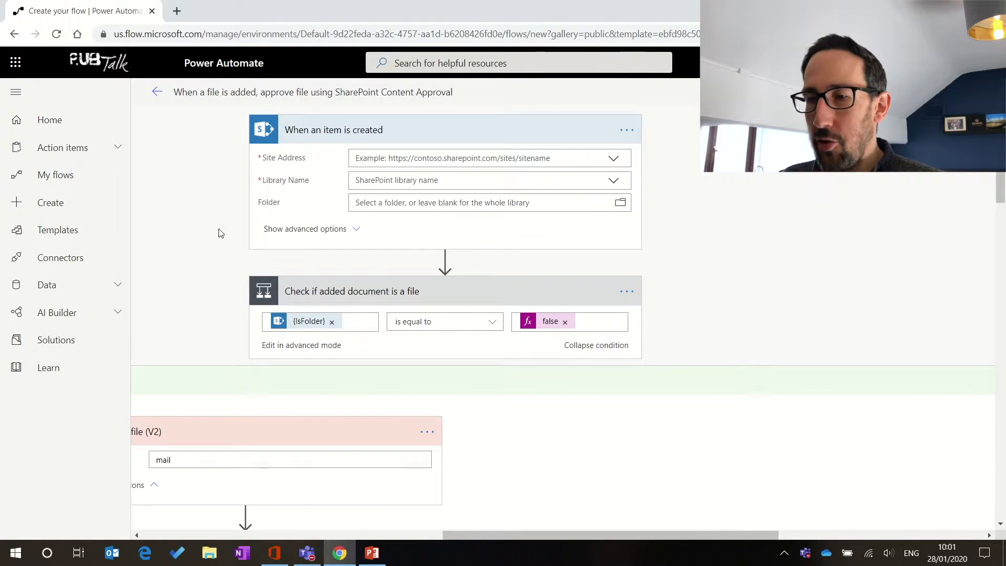
{"action": "left_click", "coordinate": [58, 213]}
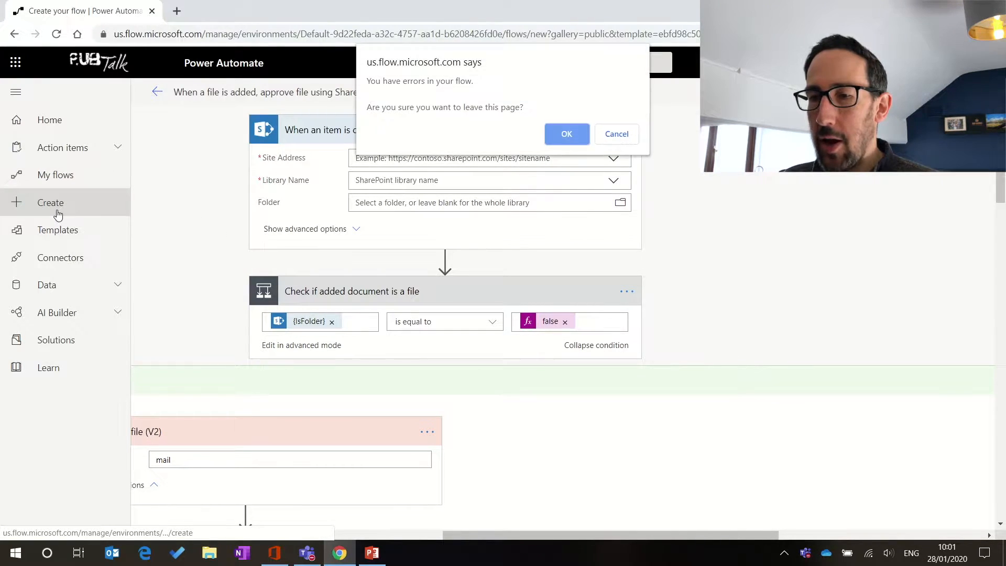
{"action": "left_click", "coordinate": [567, 135]}
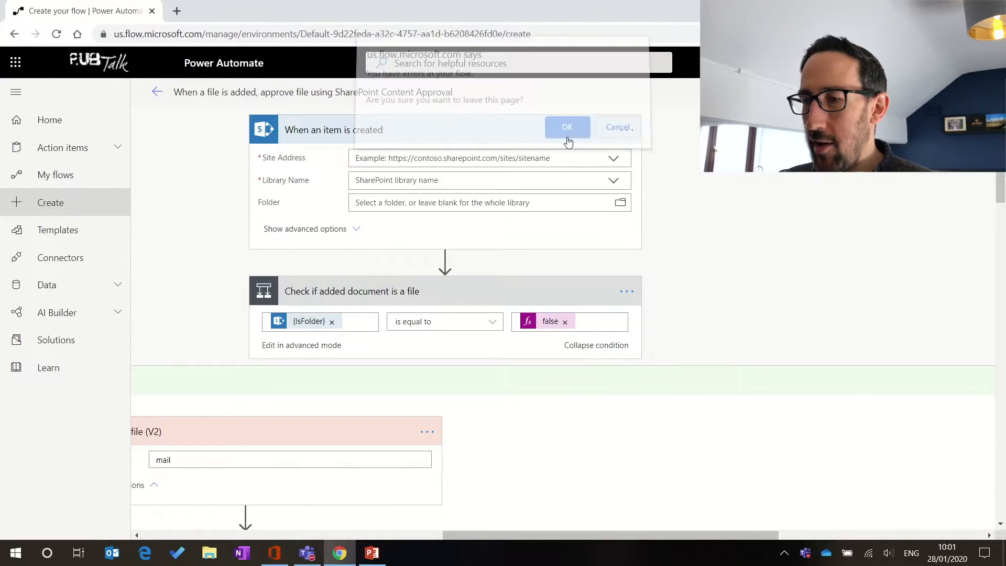
{"action": "left_click", "coordinate": [242, 354]}
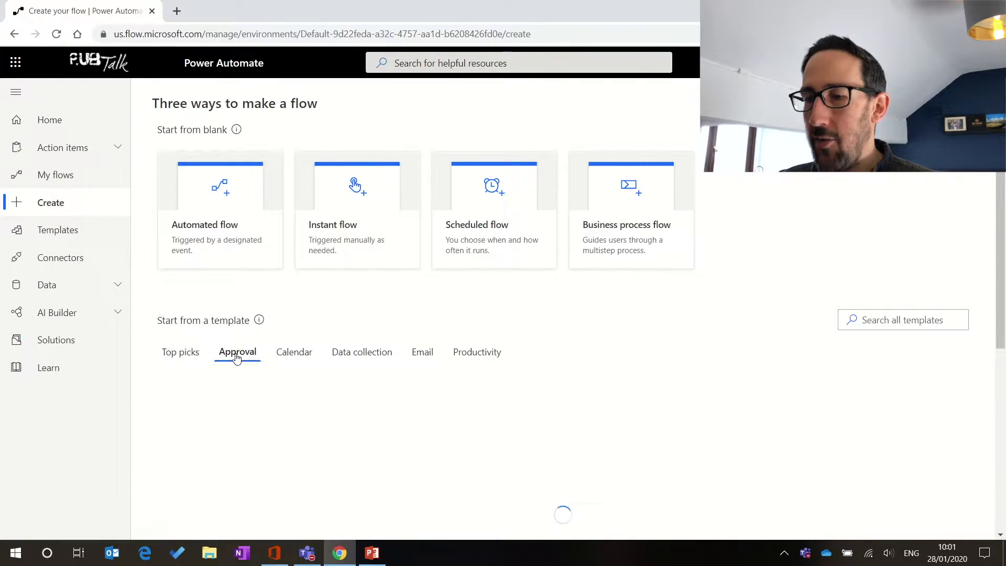
{"action": "scroll", "coordinate": [497, 394], "scroll_direction": "down", "scroll_amount": 3}
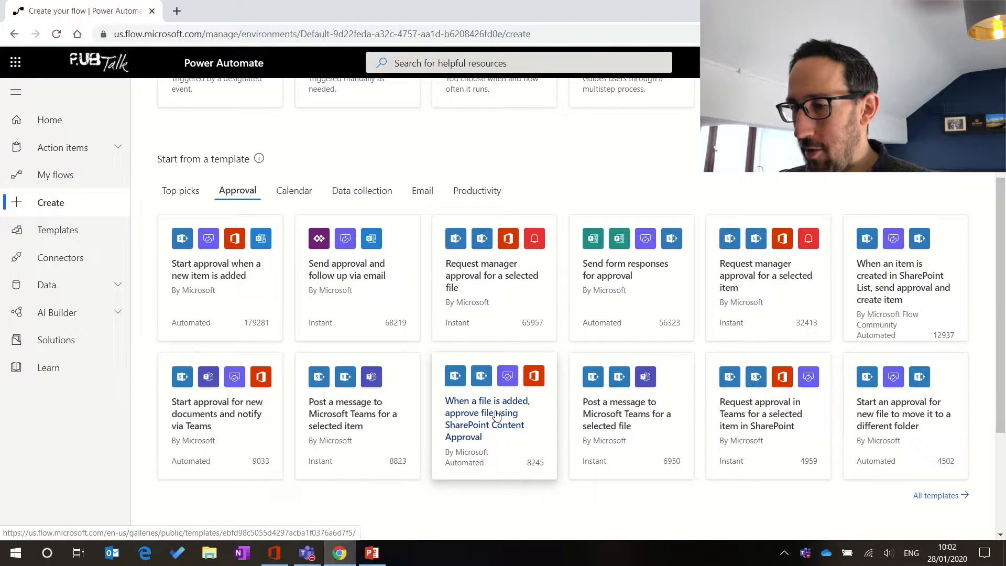
{"action": "scroll", "coordinate": [497, 417], "scroll_direction": "down", "scroll_amount": 1}
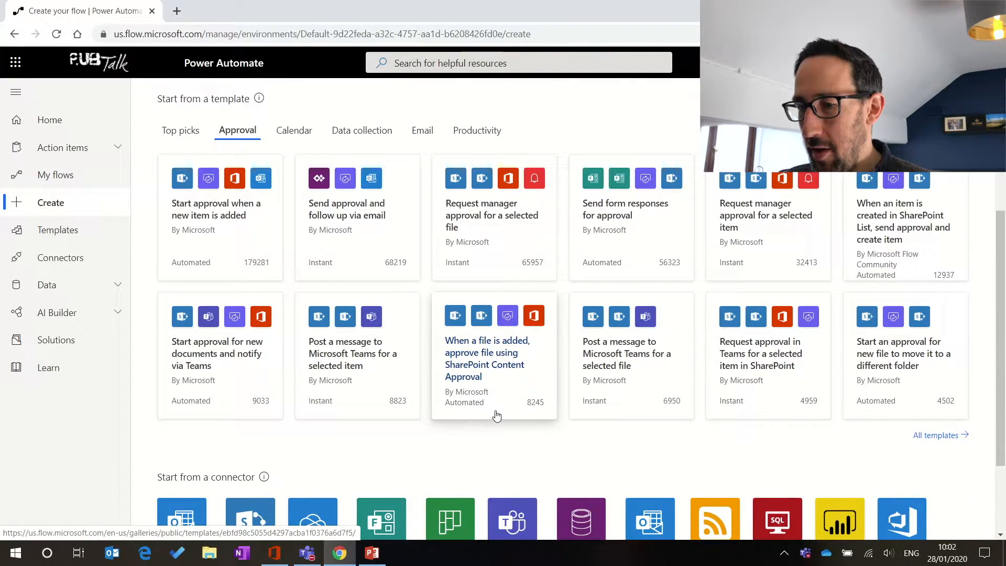
{"action": "left_click", "coordinate": [226, 357]}
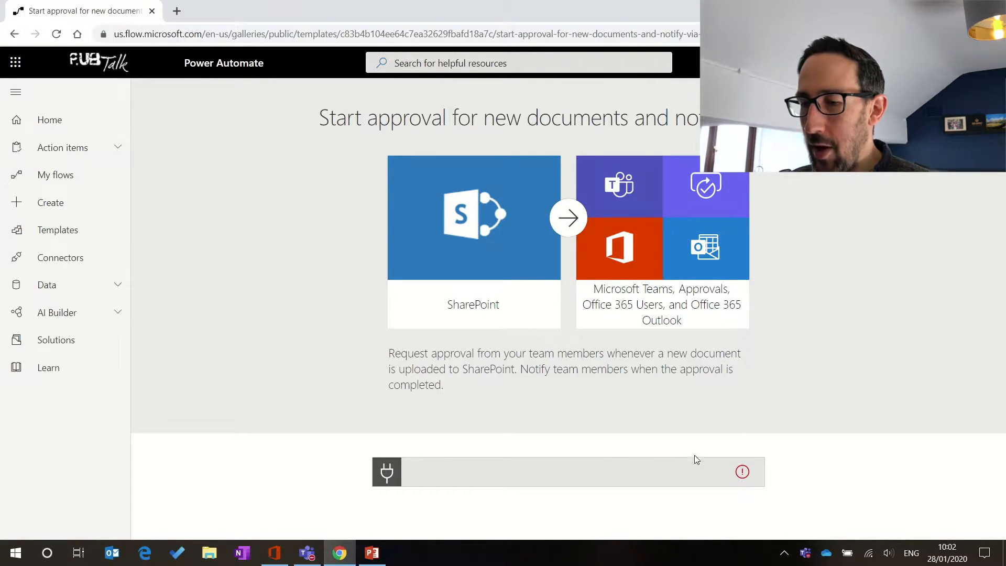
Step: Inspect the template's connection warning, then return to the Create page
{"action": "left_click", "coordinate": [742, 470]}
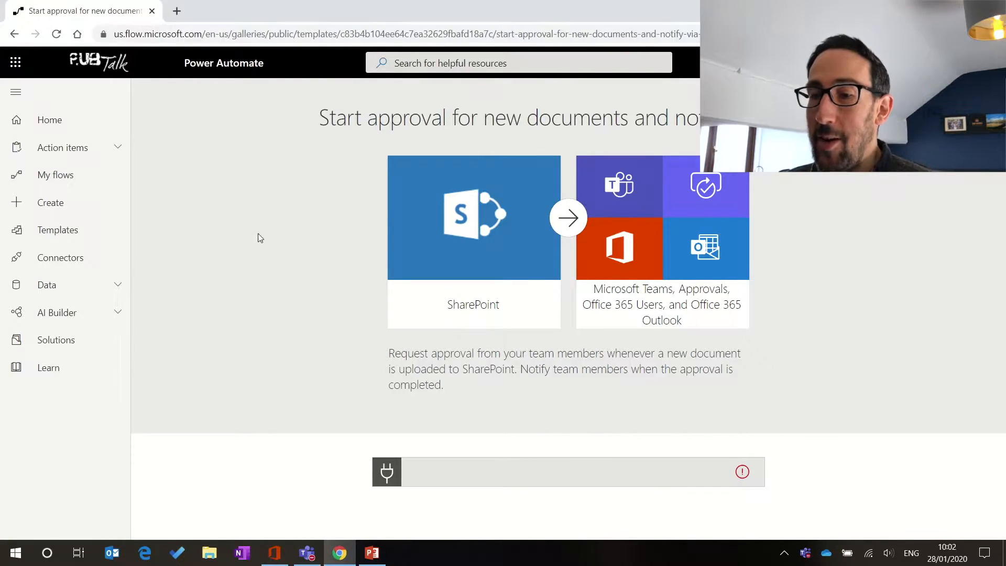
{"action": "left_click", "coordinate": [67, 204]}
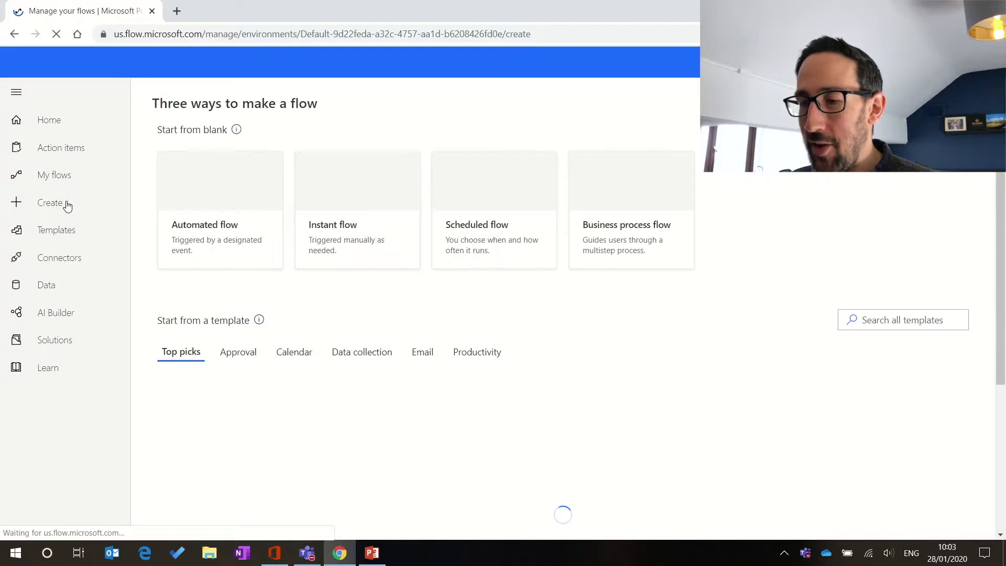
Step: From the Approval templates, start a flow from 'Start approval for new documents and notify via Teams'
{"action": "scroll", "coordinate": [359, 352], "scroll_direction": "down", "scroll_amount": 4}
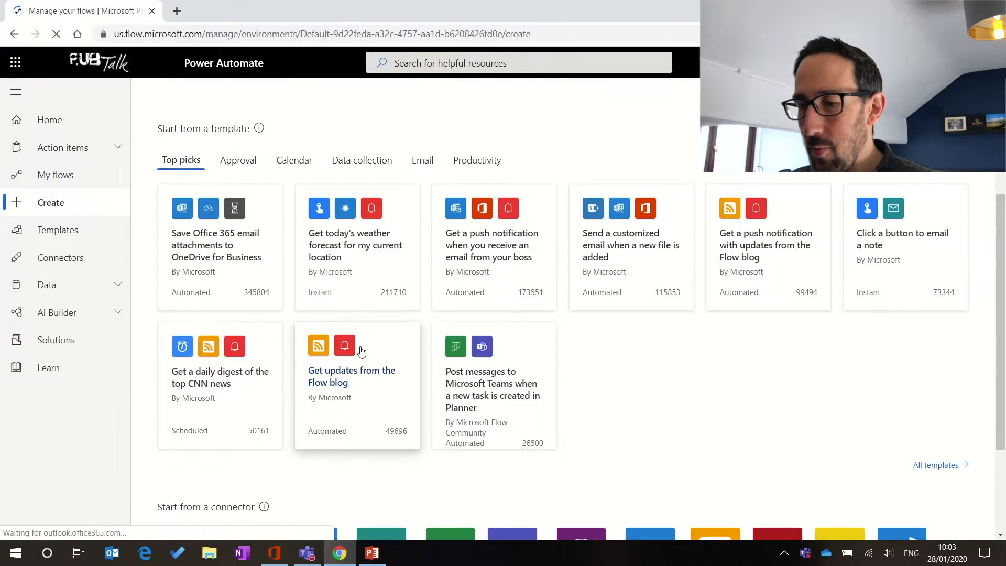
{"action": "left_click", "coordinate": [237, 160]}
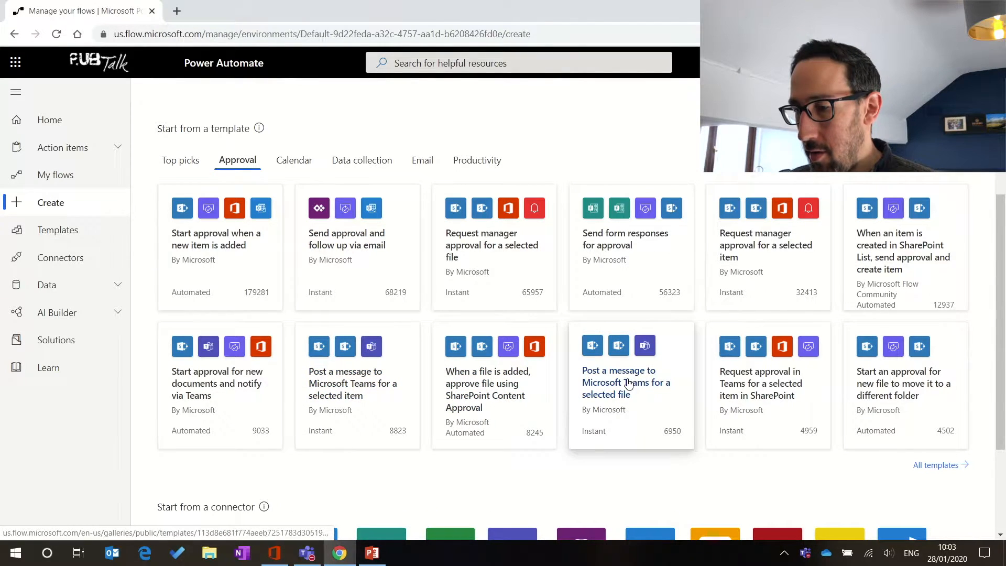
{"action": "left_click", "coordinate": [238, 374]}
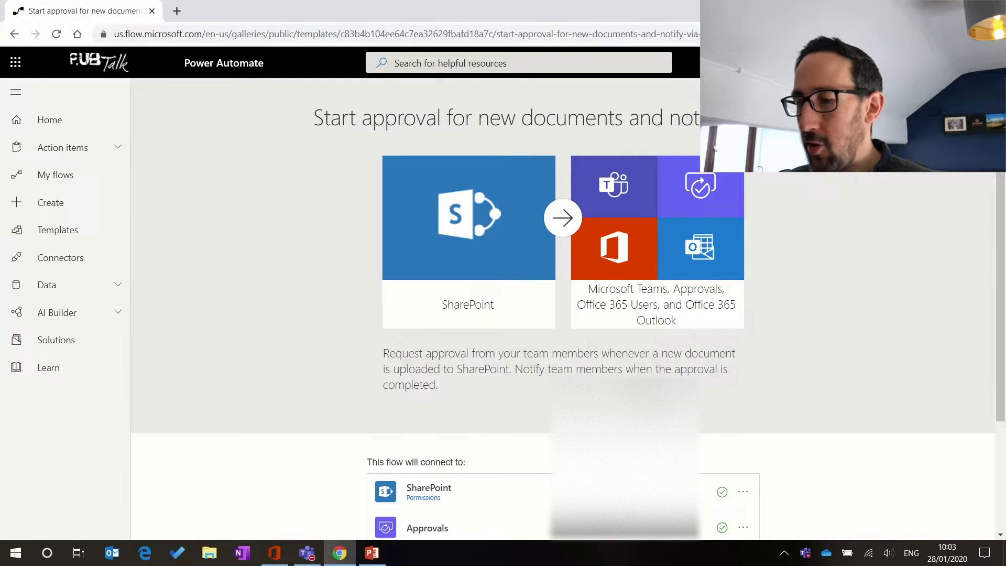
{"action": "scroll", "coordinate": [832, 444], "scroll_direction": "down", "scroll_amount": 3}
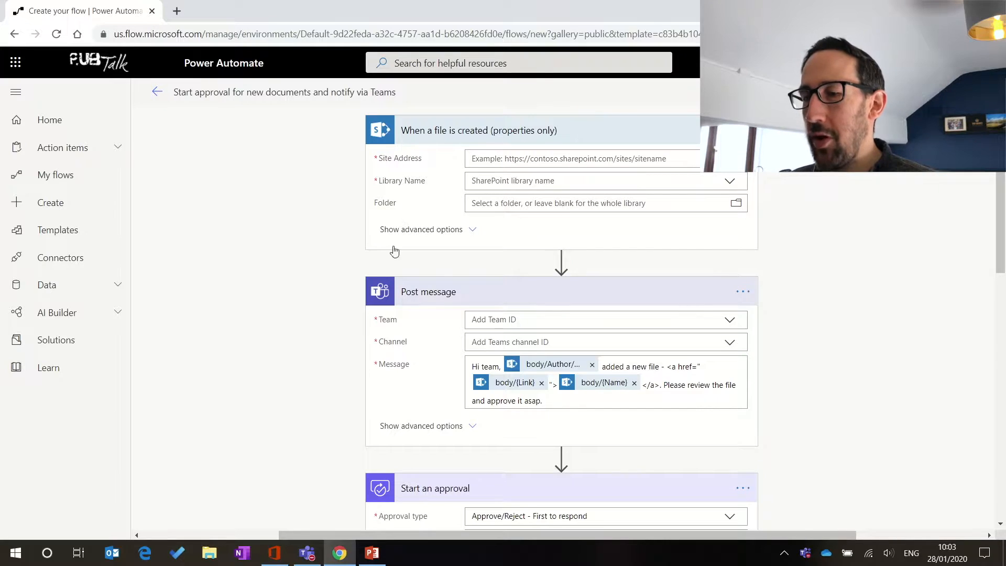
Step: Open and dismiss the file-created trigger's menu, exposing empty required Site Address and Library Name fields
{"action": "scroll", "coordinate": [309, 283], "scroll_direction": "down", "scroll_amount": 2}
{"action": "scroll", "coordinate": [310, 284], "scroll_direction": "up", "scroll_amount": 2}
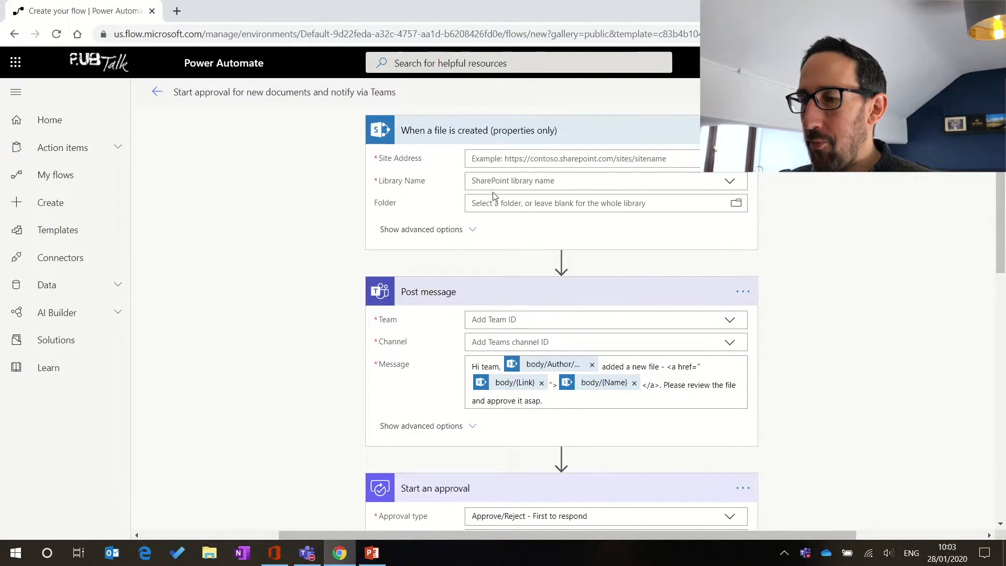
{"action": "scroll", "coordinate": [552, 233], "scroll_direction": "down", "scroll_amount": 2}
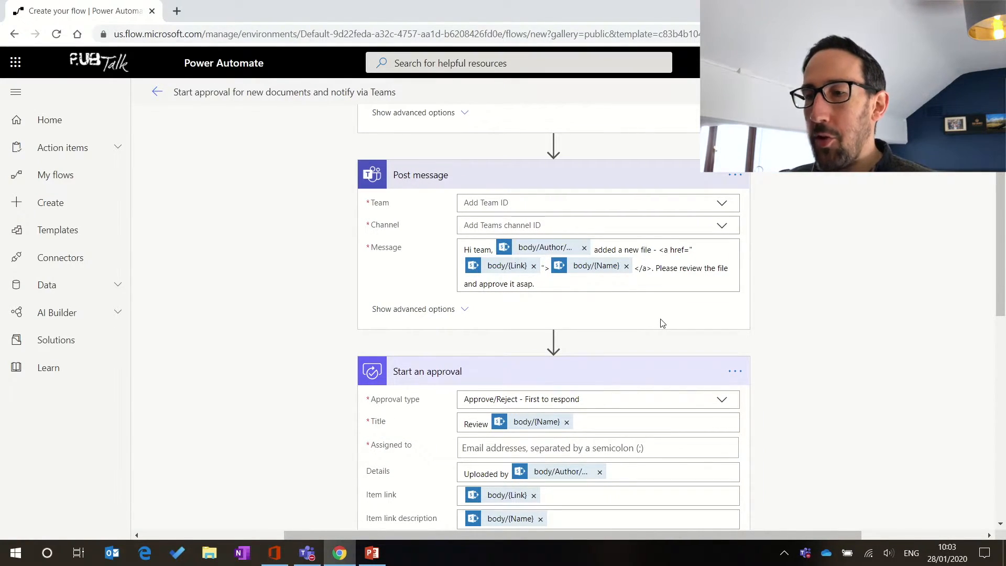
{"action": "scroll", "coordinate": [663, 324], "scroll_direction": "up", "scroll_amount": 2}
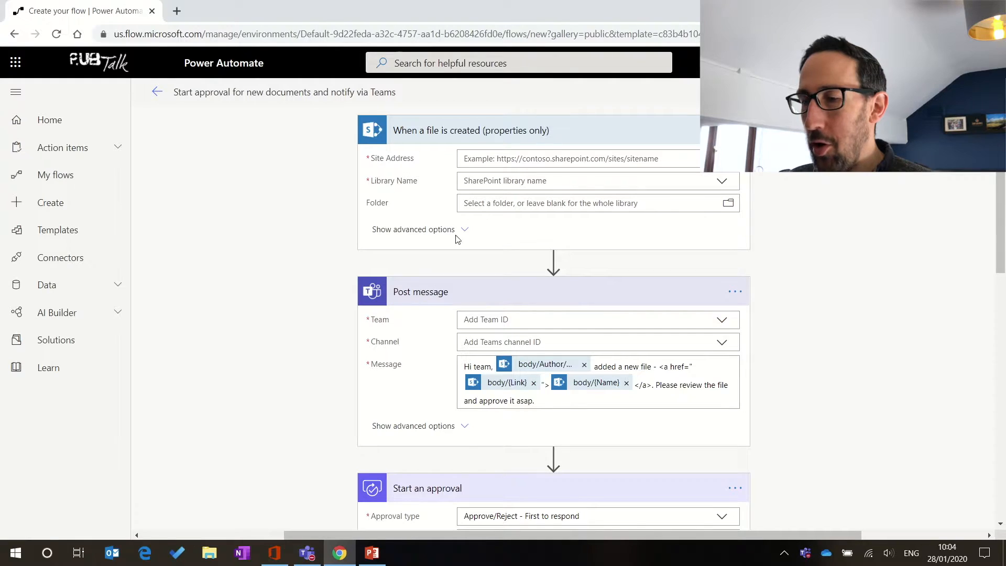
{"action": "left_click", "coordinate": [736, 130]}
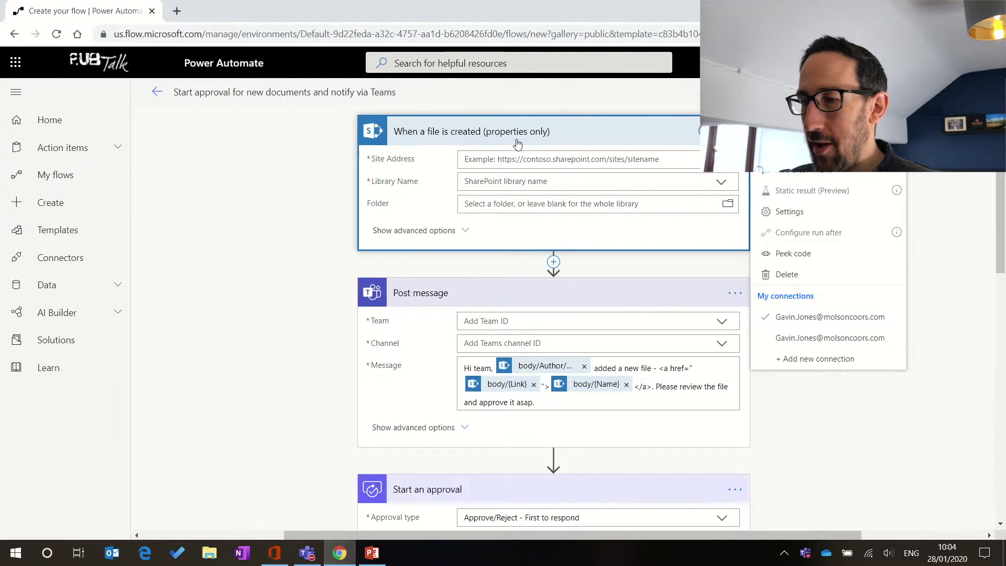
{"action": "left_click", "coordinate": [333, 289]}
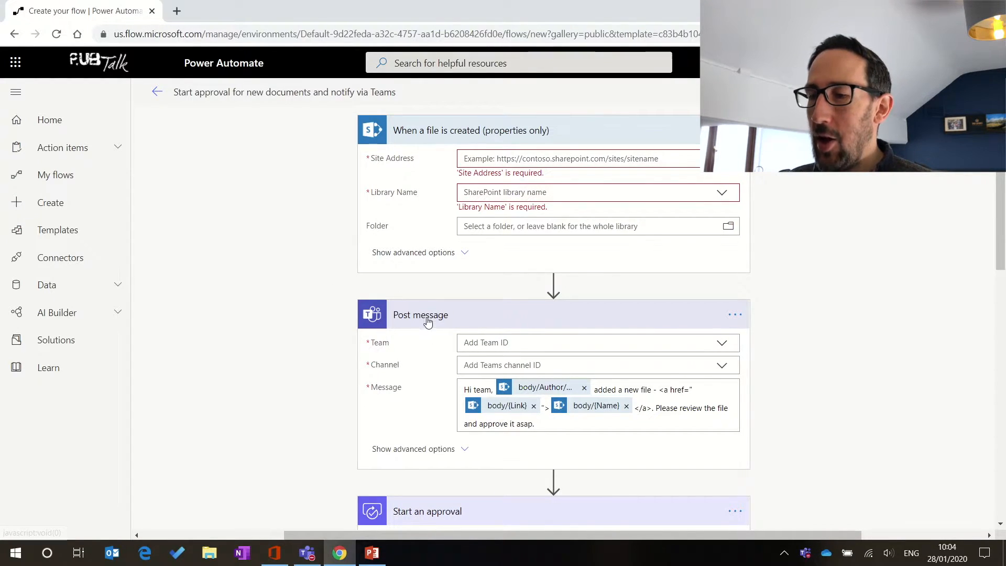
{"action": "scroll", "coordinate": [422, 330], "scroll_direction": "down", "scroll_amount": 12}
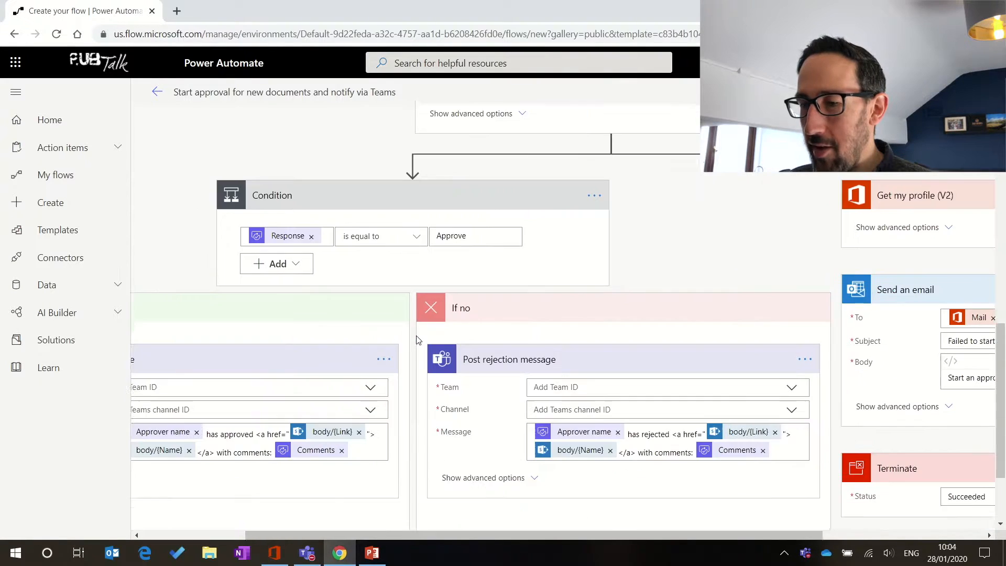
{"action": "scroll", "coordinate": [419, 341], "scroll_direction": "down", "scroll_amount": 2}
{"action": "scroll", "coordinate": [419, 341], "scroll_direction": "left", "scroll_amount": 3}
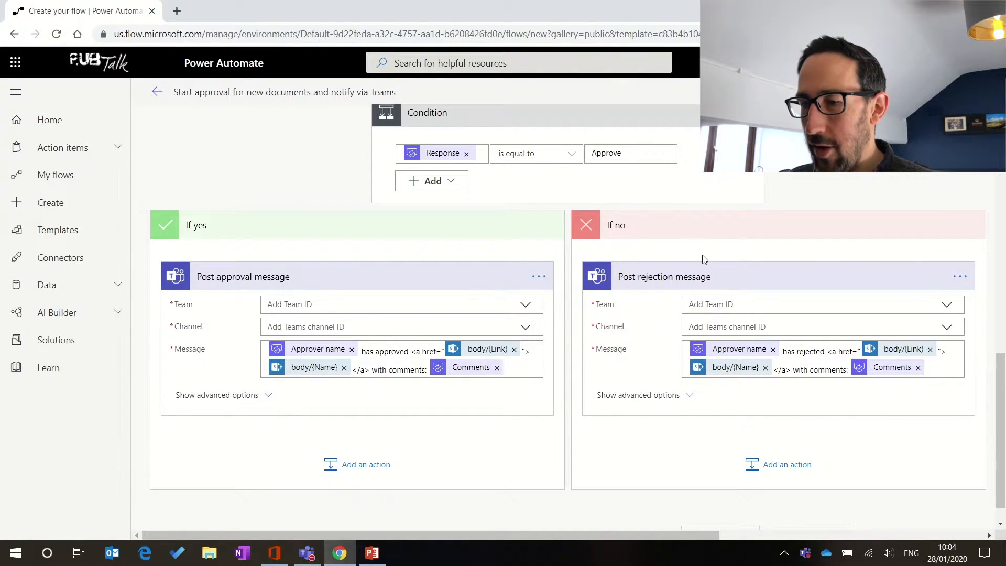
{"action": "scroll", "coordinate": [694, 281], "scroll_direction": "up", "scroll_amount": 10}
{"action": "scroll", "coordinate": [694, 281], "scroll_direction": "right", "scroll_amount": 3}
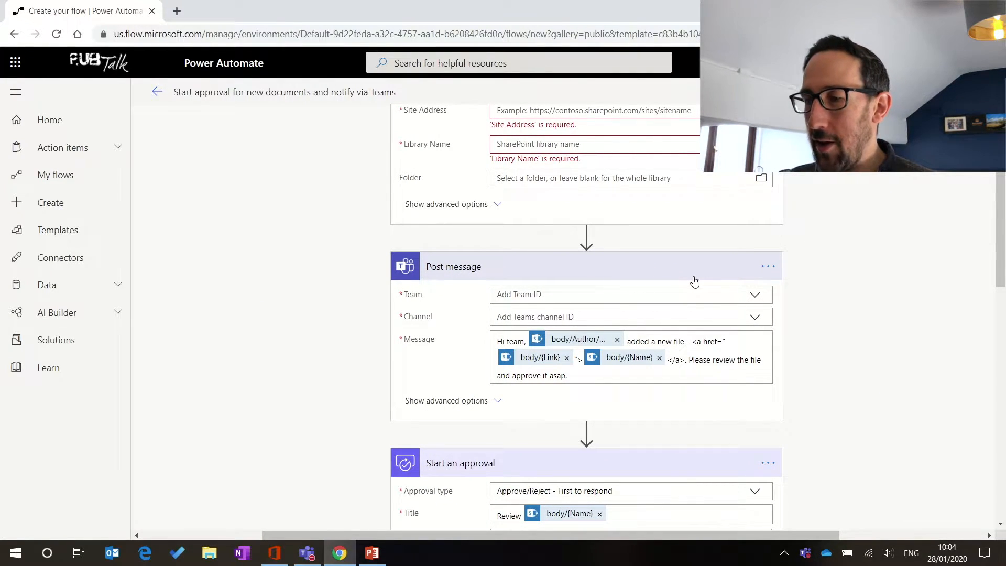
{"action": "scroll", "coordinate": [695, 282], "scroll_direction": "up", "scroll_amount": 1}
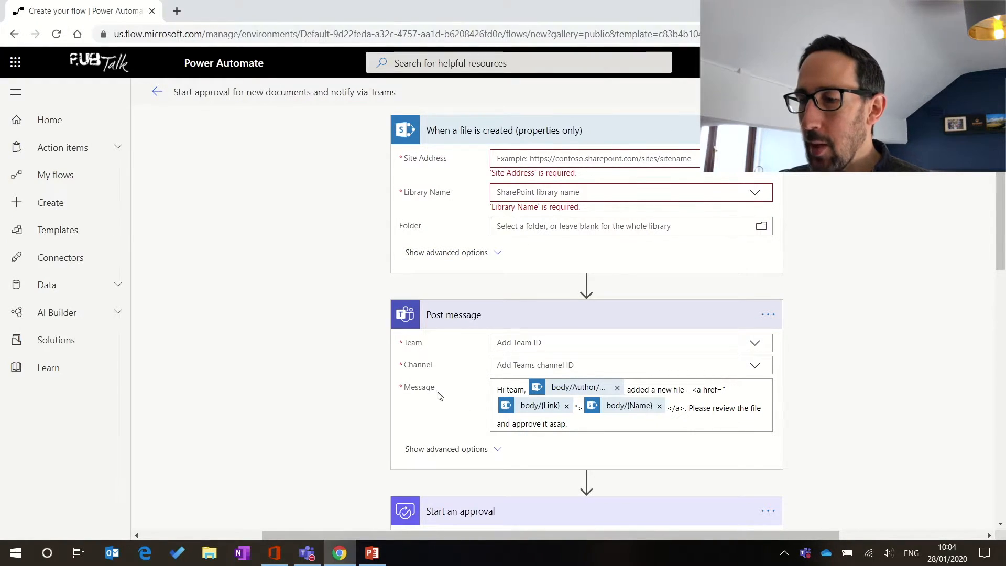
{"action": "scroll", "coordinate": [481, 399], "scroll_direction": "down", "scroll_amount": 2}
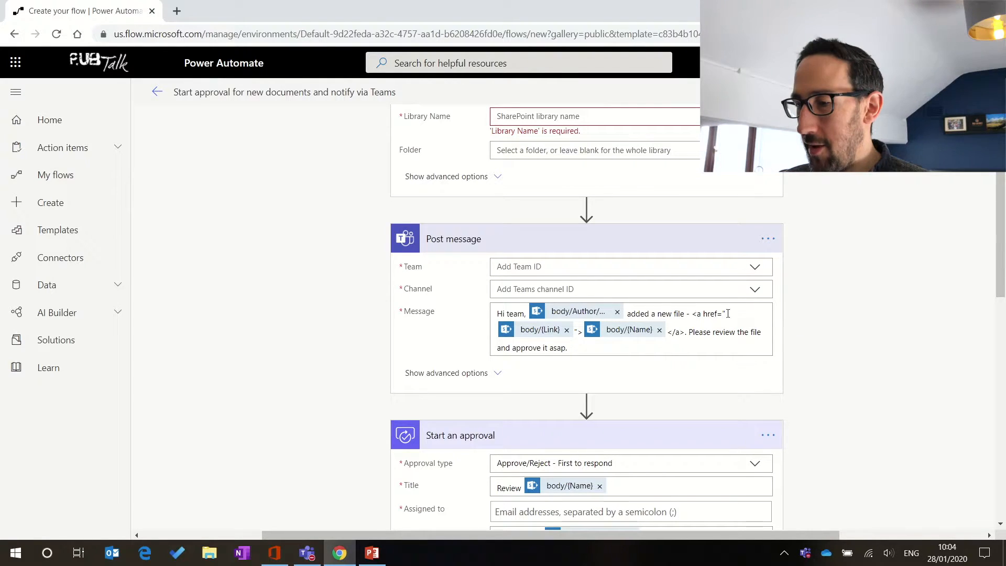
{"action": "scroll", "coordinate": [648, 373], "scroll_direction": "down", "scroll_amount": 1}
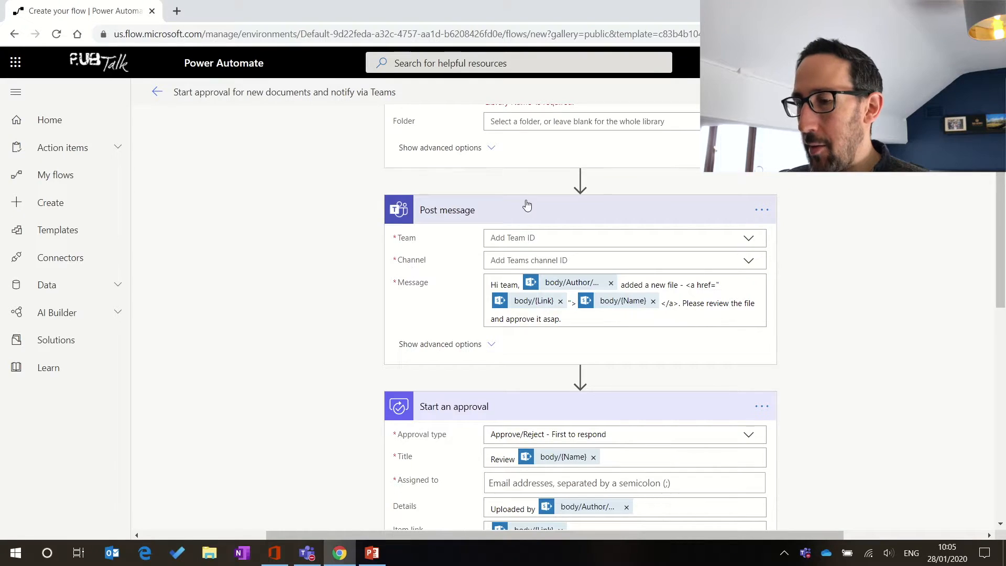
{"action": "scroll", "coordinate": [551, 305], "scroll_direction": "up", "scroll_amount": 2}
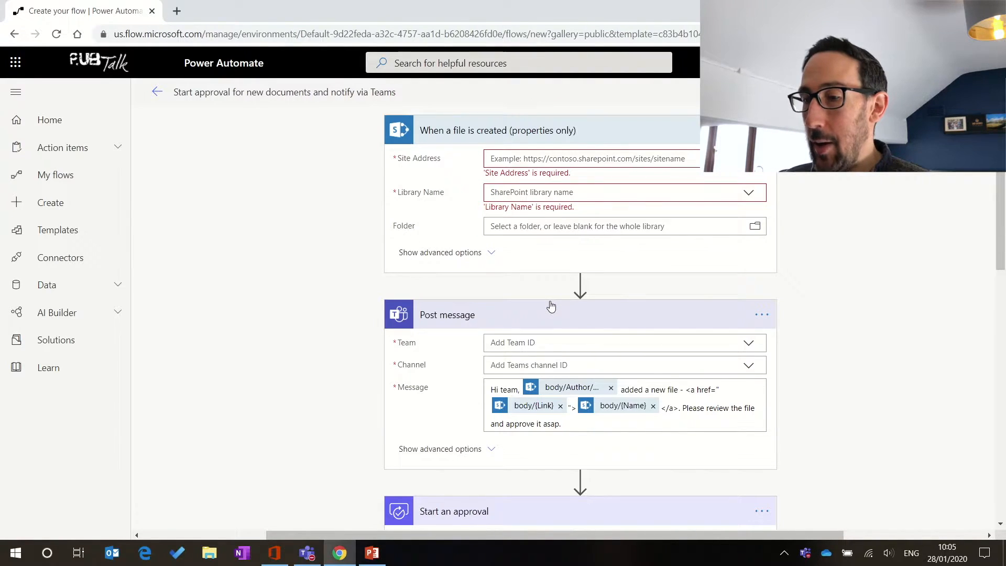
{"action": "scroll", "coordinate": [551, 305], "scroll_direction": "down", "scroll_amount": 5}
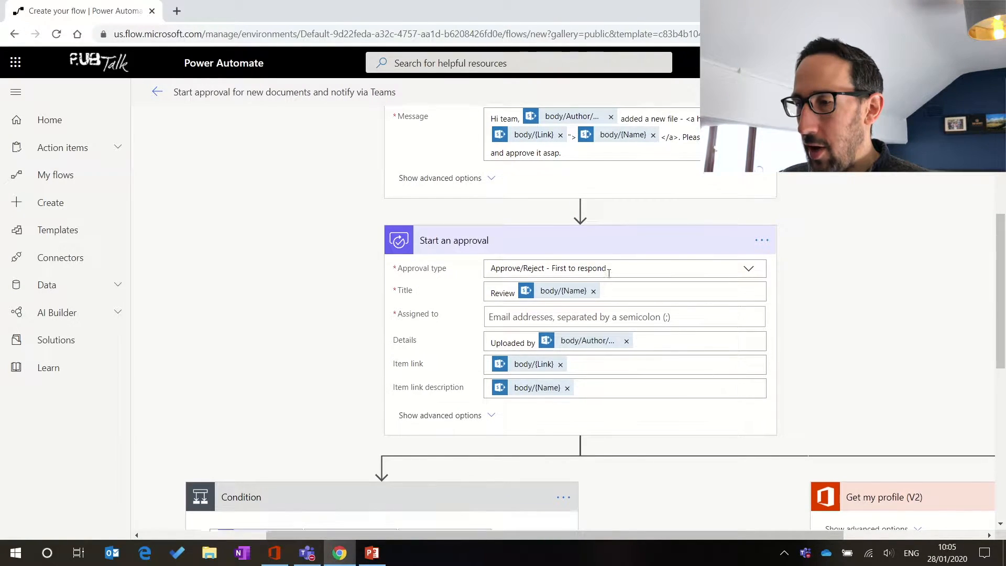
{"action": "scroll", "coordinate": [609, 273], "scroll_direction": "up", "scroll_amount": 3}
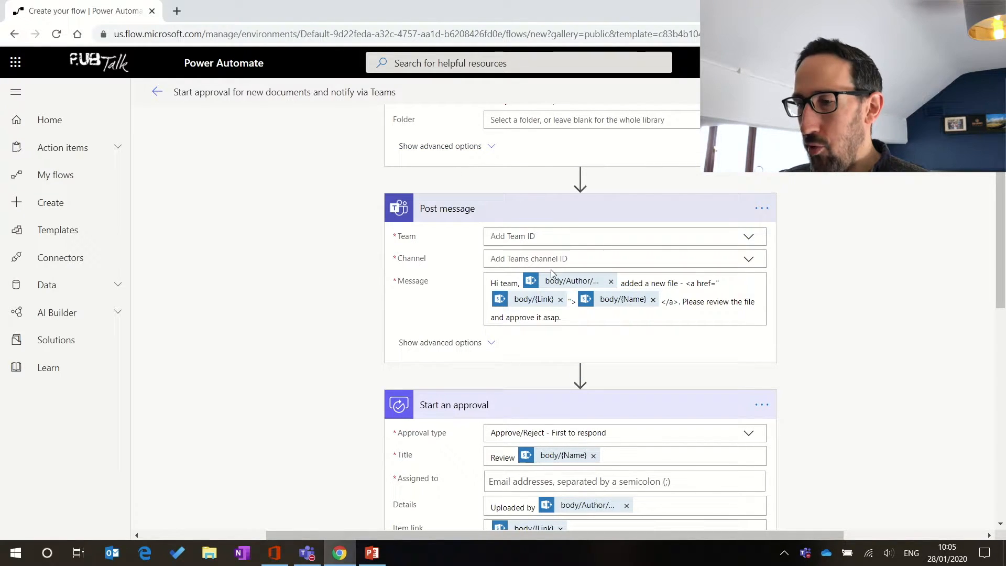
{"action": "scroll", "coordinate": [583, 344], "scroll_direction": "down", "scroll_amount": 2}
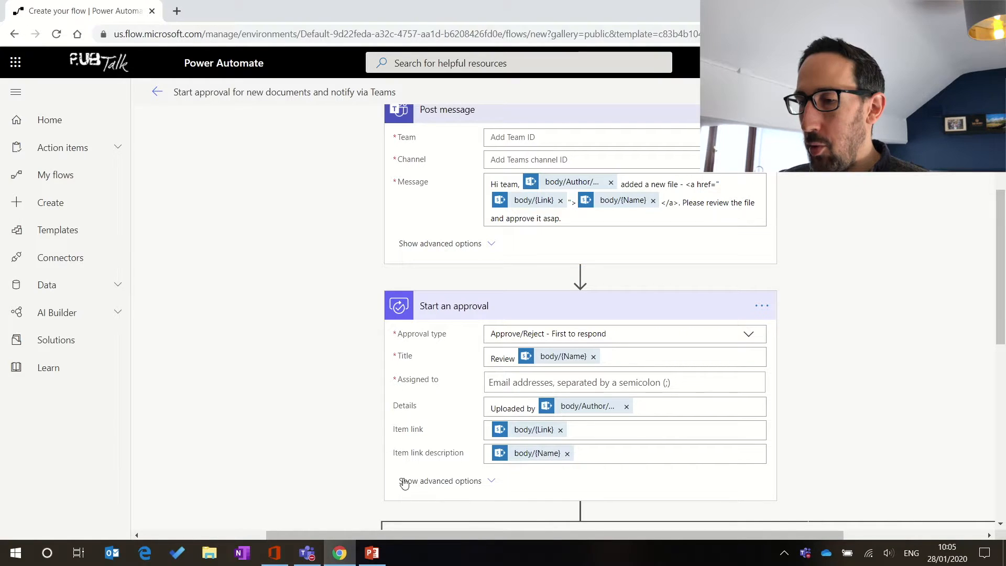
{"action": "scroll", "coordinate": [555, 319], "scroll_direction": "down", "scroll_amount": 3}
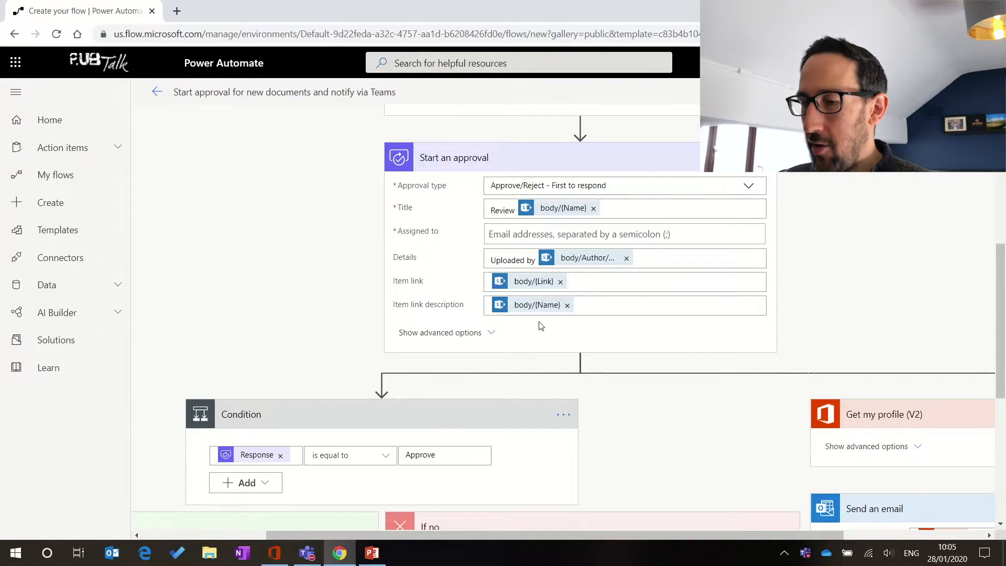
{"action": "left_click", "coordinate": [454, 333]}
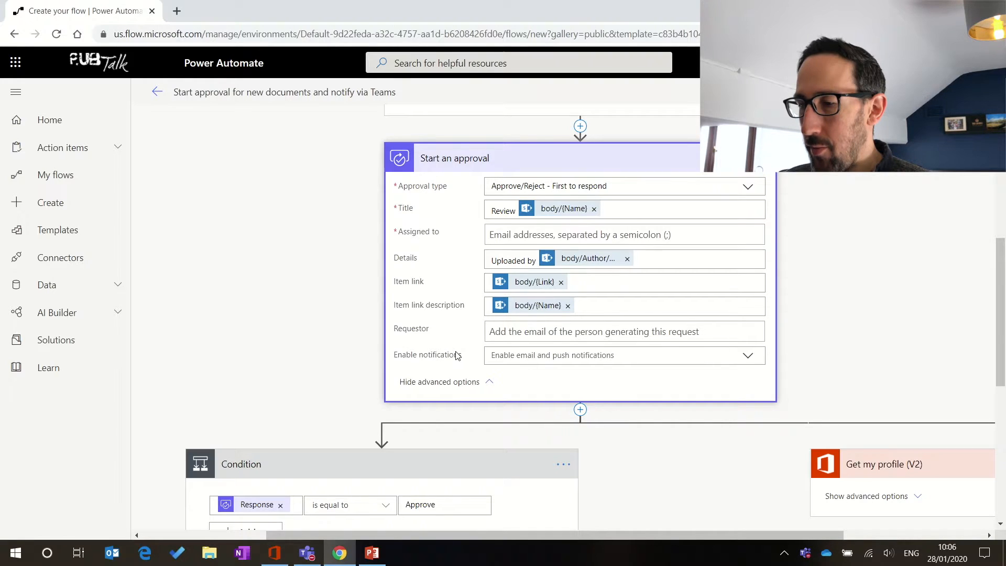
{"action": "left_click", "coordinate": [482, 388]}
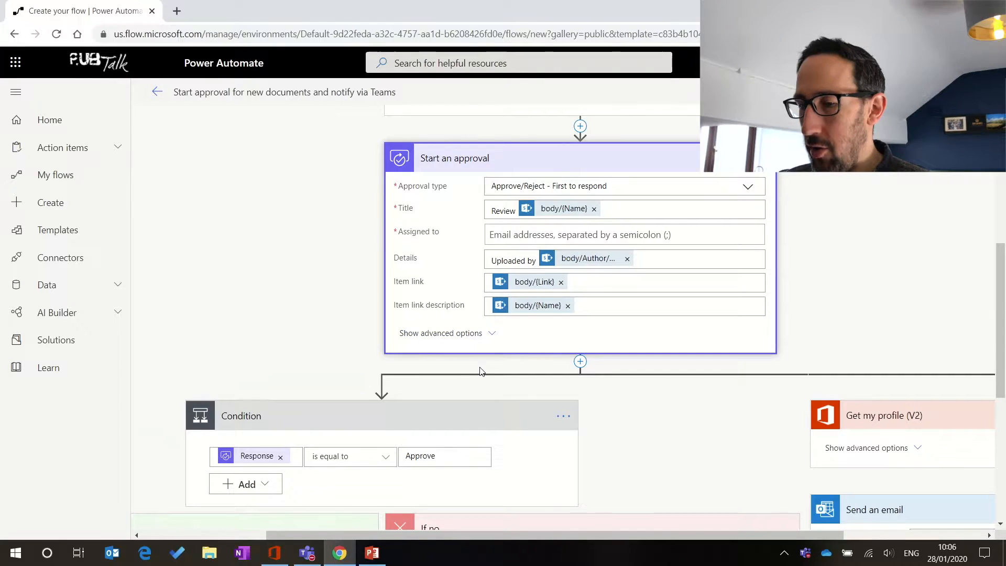
{"action": "scroll", "coordinate": [480, 371], "scroll_direction": "down", "scroll_amount": 4}
{"action": "scroll", "coordinate": [481, 371], "scroll_direction": "down", "scroll_amount": 1}
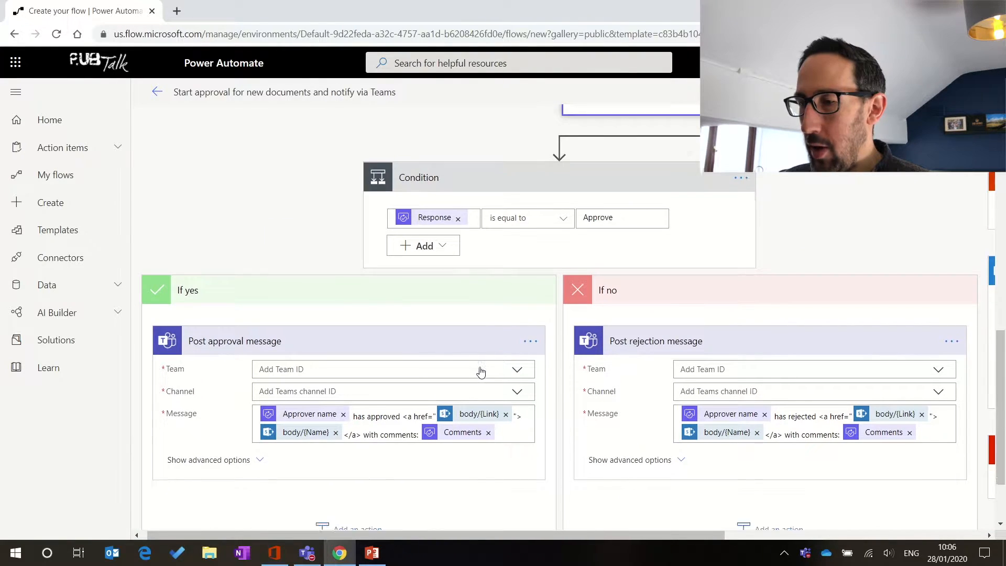
{"action": "scroll", "coordinate": [478, 370], "scroll_direction": "right", "scroll_amount": 7}
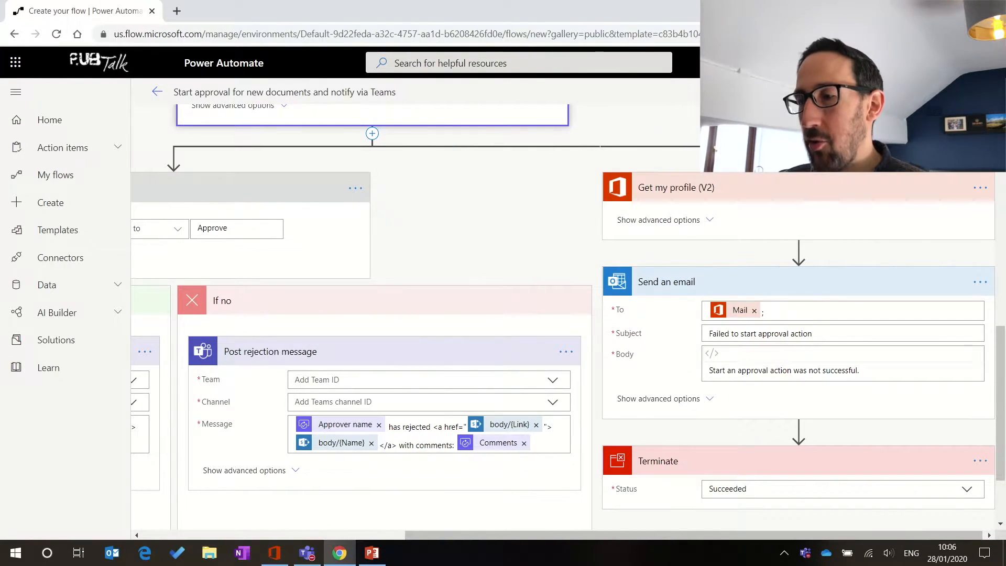
{"action": "scroll", "coordinate": [797, 181], "scroll_direction": "up", "scroll_amount": 1}
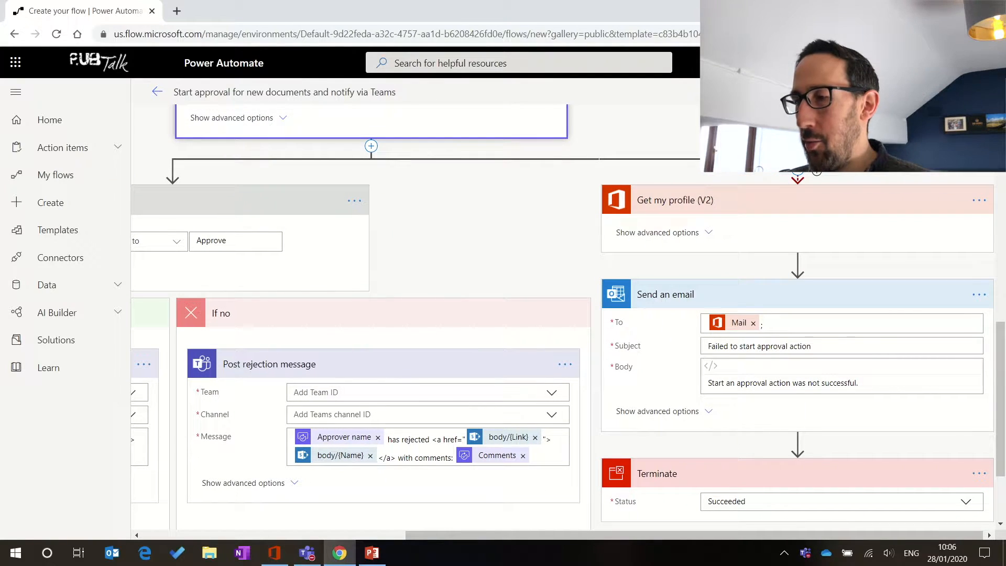
{"action": "scroll", "coordinate": [814, 186], "scroll_direction": "down", "scroll_amount": 1}
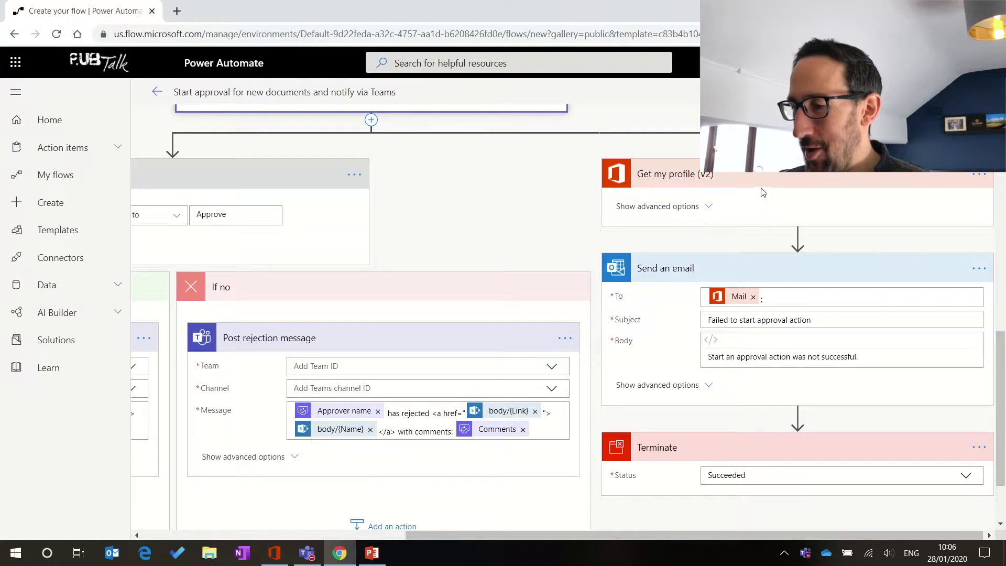
{"action": "scroll", "coordinate": [492, 184], "scroll_direction": "up", "scroll_amount": 4}
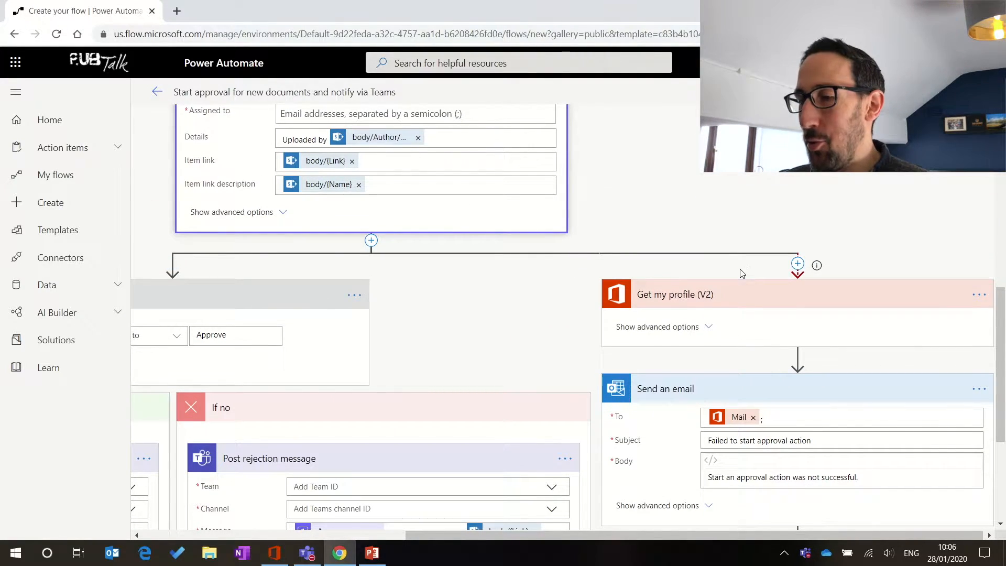
{"action": "scroll", "coordinate": [760, 314], "scroll_direction": "down", "scroll_amount": 2}
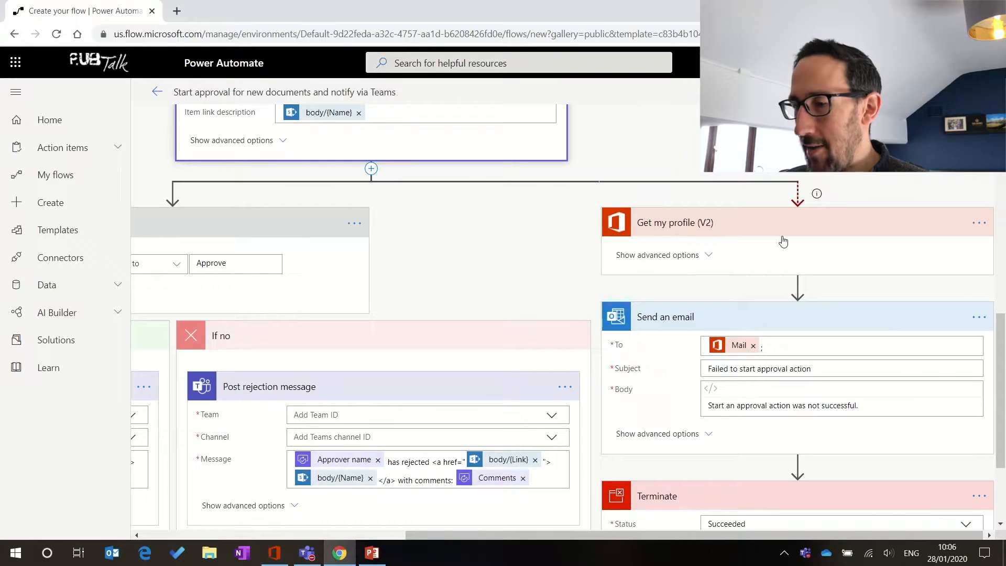
Step: Show Get my profile (V2) advanced options, confirming Select fields is Mail, then scroll to Terminate
{"action": "left_click", "coordinate": [699, 256]}
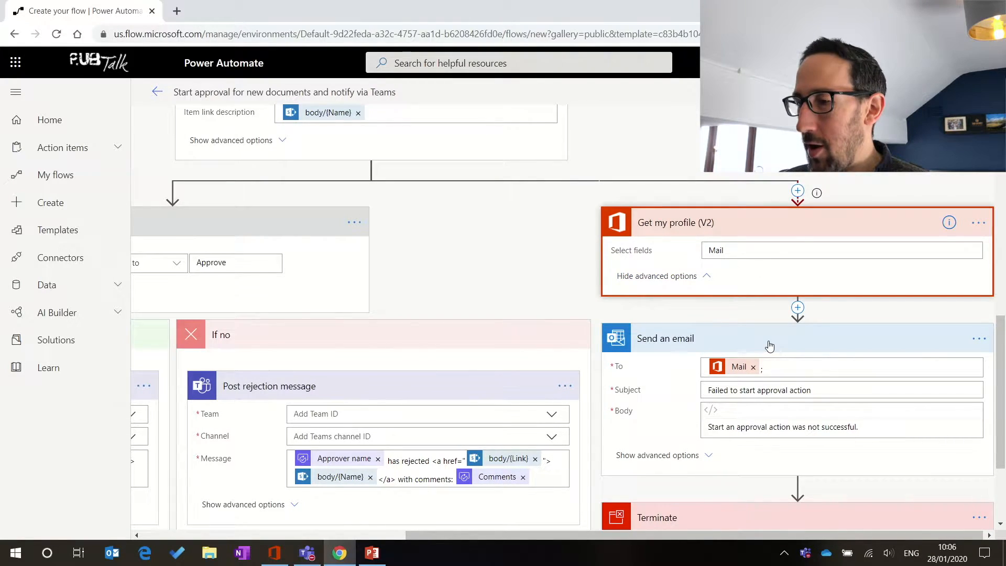
{"action": "scroll", "coordinate": [770, 346], "scroll_direction": "down", "scroll_amount": 2}
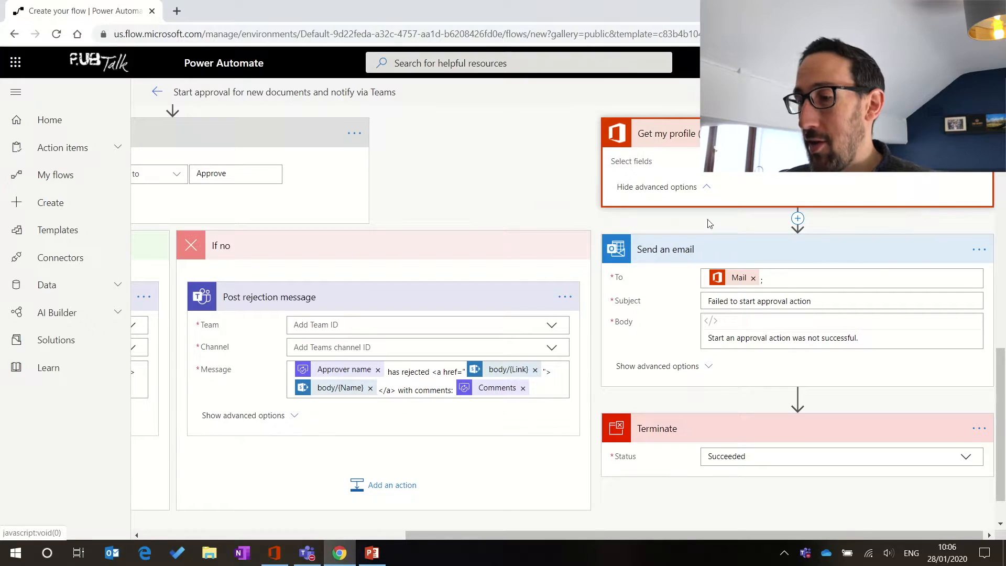
{"action": "scroll", "coordinate": [703, 196], "scroll_direction": "up", "scroll_amount": 10}
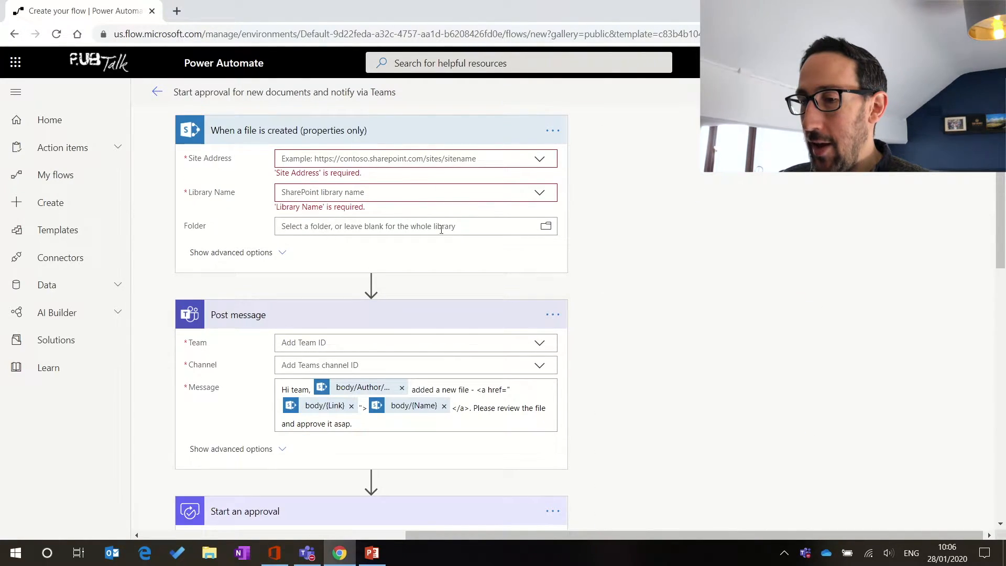
{"action": "scroll", "coordinate": [658, 247], "scroll_direction": "down", "scroll_amount": 10}
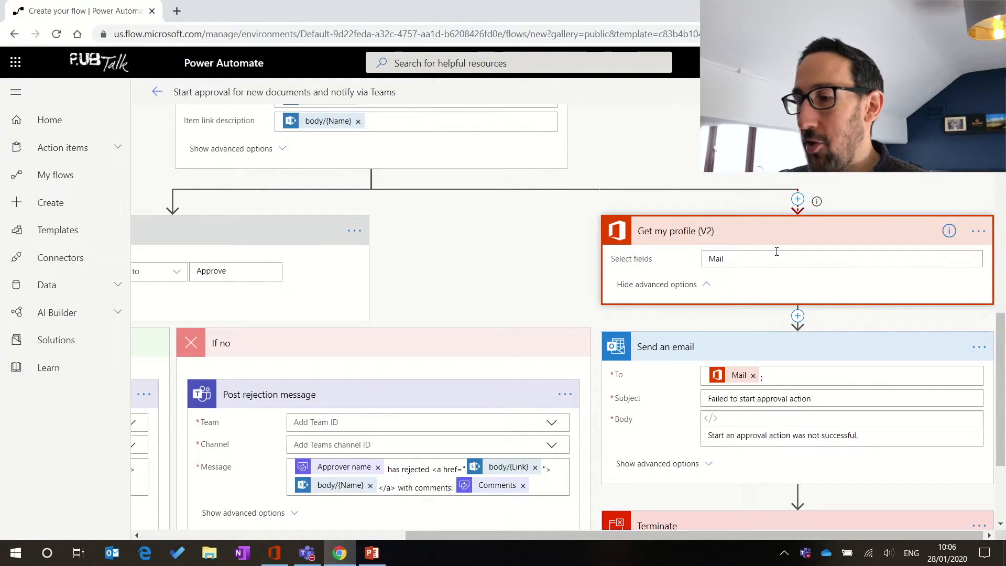
{"action": "scroll", "coordinate": [776, 309], "scroll_direction": "down", "scroll_amount": 2}
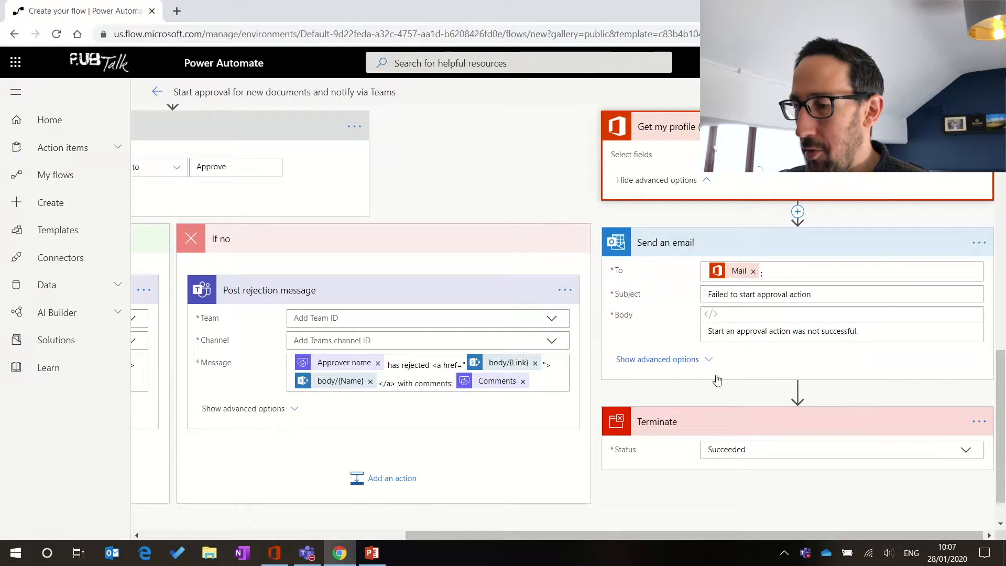
{"action": "scroll", "coordinate": [738, 455], "scroll_direction": "down", "scroll_amount": 1}
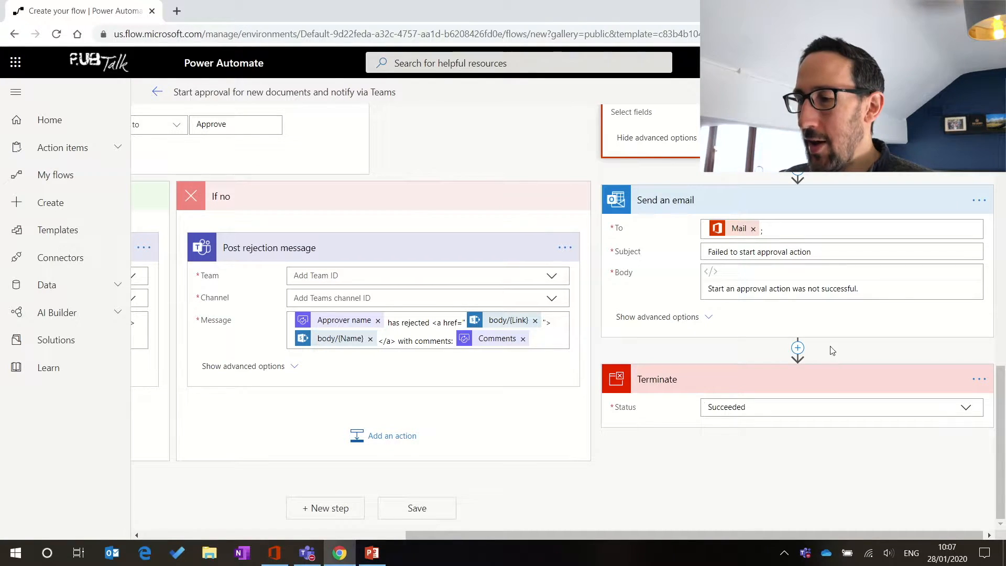
Step: Review the trigger, Post message, Start an approval and Condition steps, then switch to Microsoft Teams
{"action": "scroll", "coordinate": [776, 393], "scroll_direction": "left", "scroll_amount": 1}
{"action": "scroll", "coordinate": [776, 393], "scroll_direction": "up", "scroll_amount": 1}
{"action": "scroll", "coordinate": [776, 393], "scroll_direction": "left", "scroll_amount": 5}
{"action": "scroll", "coordinate": [776, 393], "scroll_direction": "up", "scroll_amount": 5}
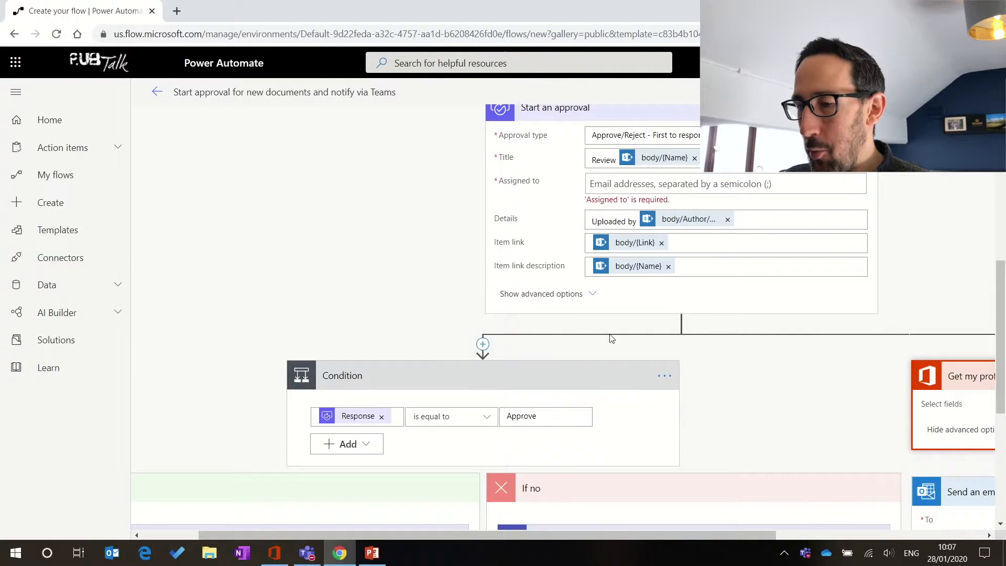
{"action": "scroll", "coordinate": [407, 381], "scroll_direction": "left", "scroll_amount": 2}
{"action": "scroll", "coordinate": [409, 381], "scroll_direction": "down", "scroll_amount": 2}
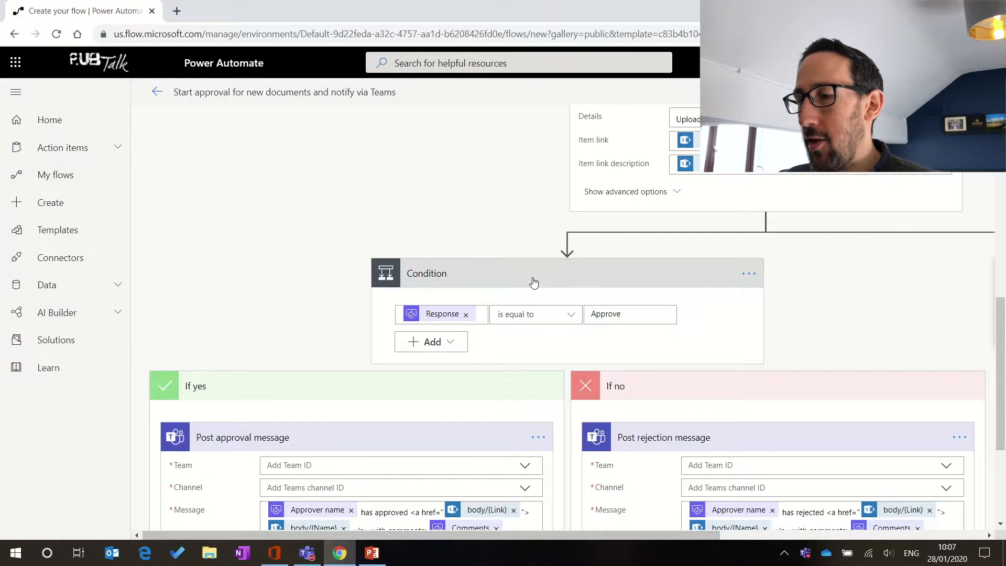
{"action": "scroll", "coordinate": [524, 286], "scroll_direction": "down", "scroll_amount": 2}
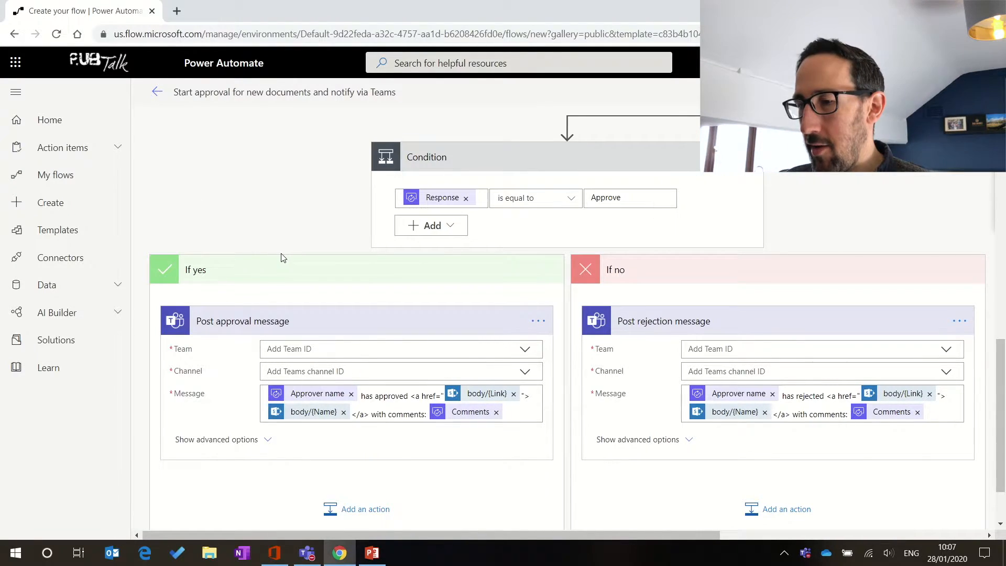
{"action": "scroll", "coordinate": [318, 294], "scroll_direction": "down", "scroll_amount": 1}
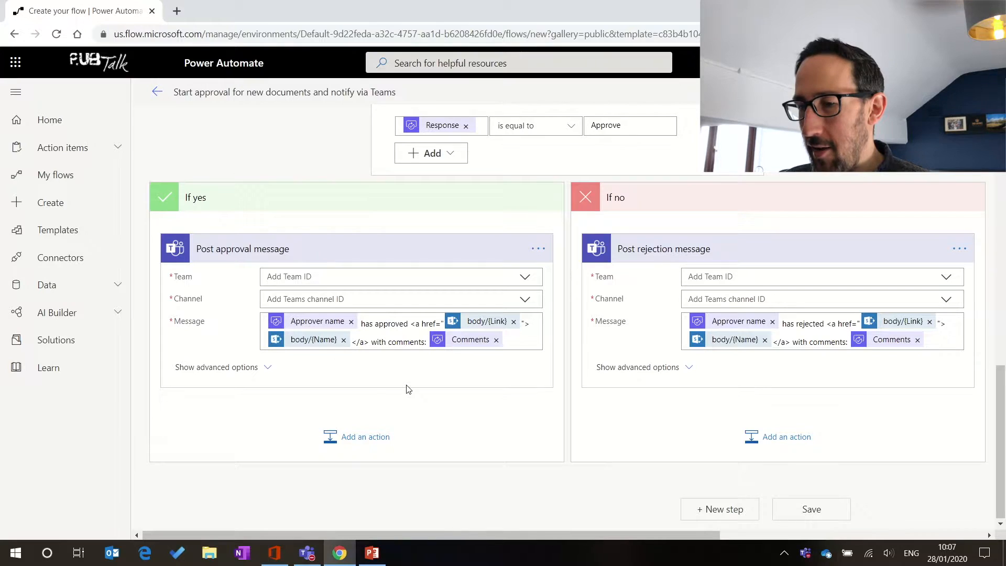
{"action": "scroll", "coordinate": [558, 202], "scroll_direction": "up", "scroll_amount": 2}
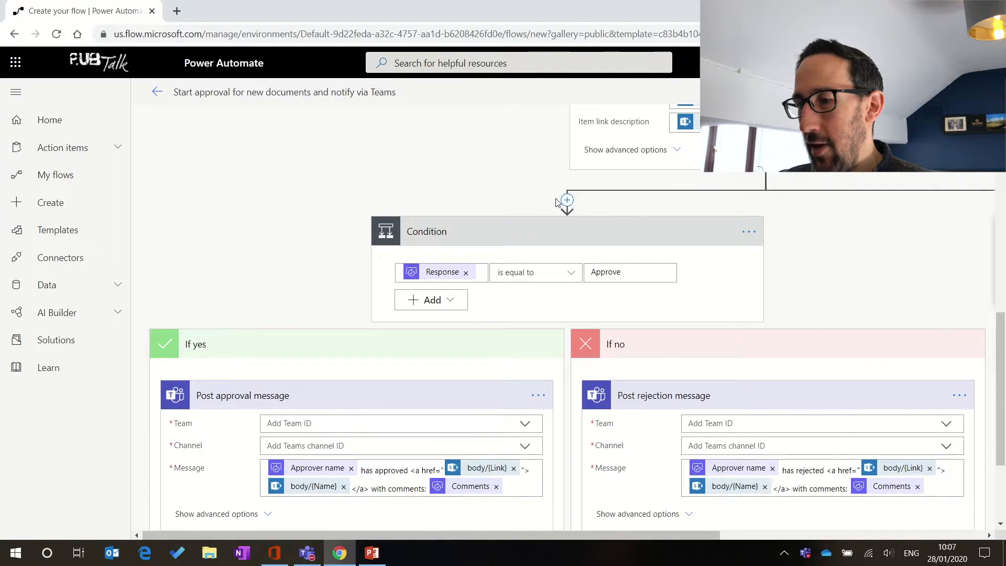
{"action": "scroll", "coordinate": [635, 361], "scroll_direction": "down", "scroll_amount": 1}
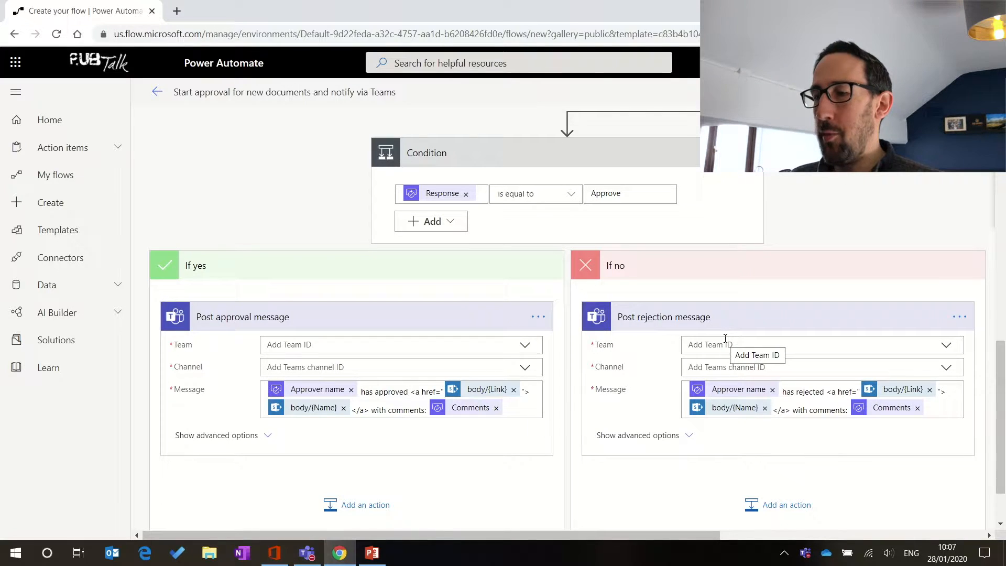
{"action": "scroll", "coordinate": [726, 338], "scroll_direction": "up", "scroll_amount": 1}
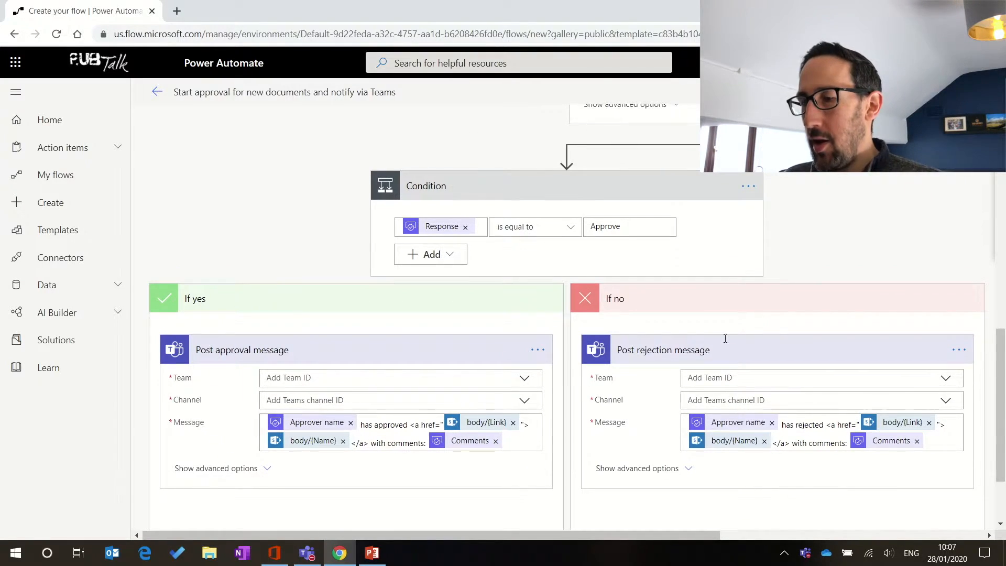
{"action": "scroll", "coordinate": [726, 342], "scroll_direction": "up", "scroll_amount": 5}
{"action": "scroll", "coordinate": [725, 342], "scroll_direction": "up", "scroll_amount": 4}
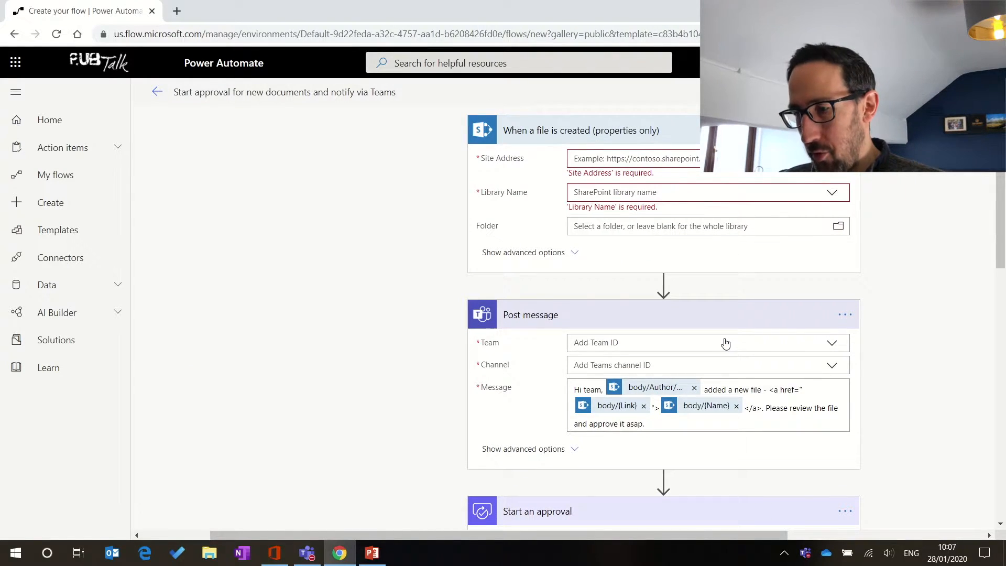
{"action": "scroll", "coordinate": [725, 342], "scroll_direction": "down", "scroll_amount": 3}
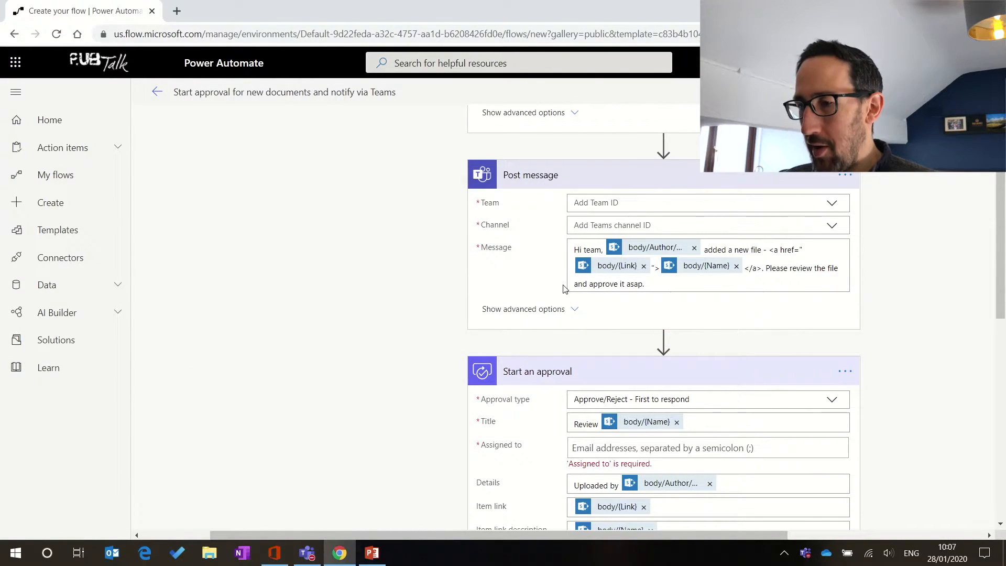
{"action": "scroll", "coordinate": [657, 313], "scroll_direction": "down", "scroll_amount": 2}
{"action": "scroll", "coordinate": [656, 313], "scroll_direction": "up", "scroll_amount": 5}
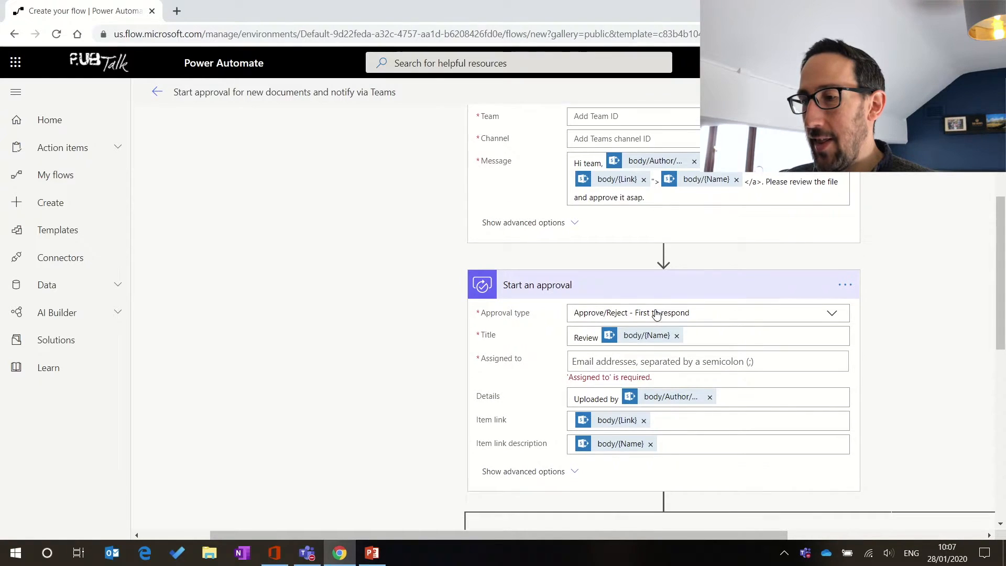
{"action": "scroll", "coordinate": [657, 314], "scroll_direction": "down", "scroll_amount": 2}
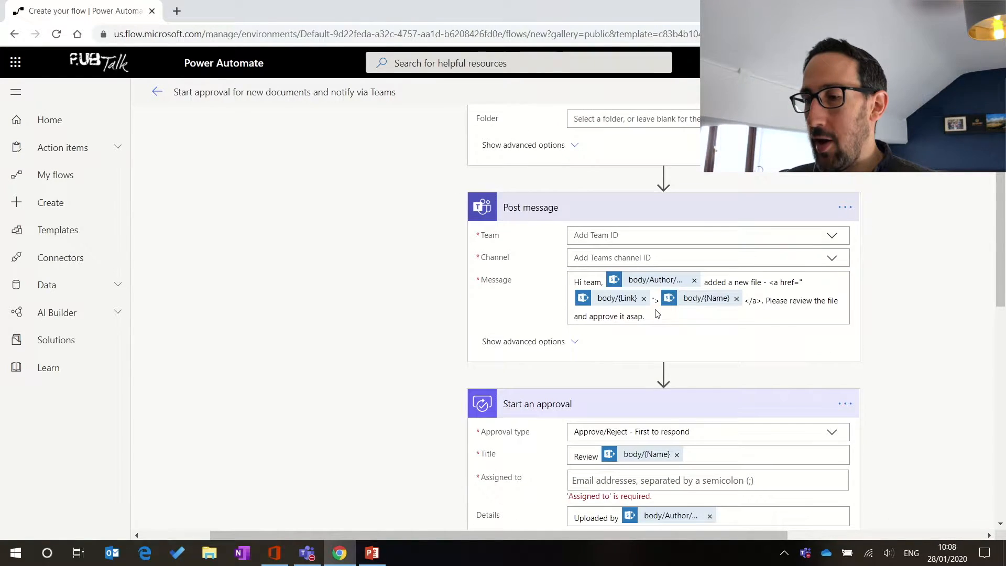
{"action": "scroll", "coordinate": [657, 314], "scroll_direction": "up", "scroll_amount": 2}
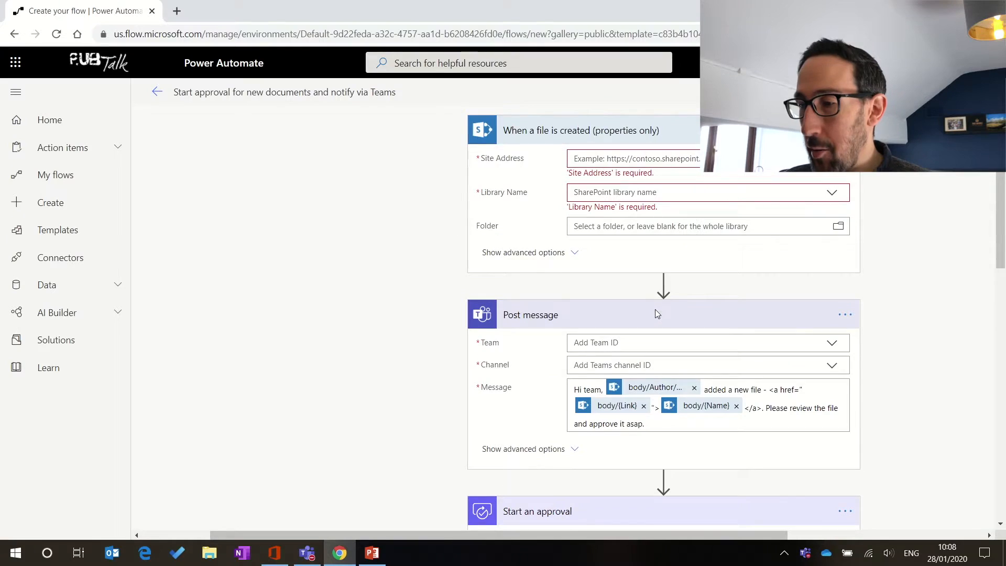
{"action": "scroll", "coordinate": [626, 335], "scroll_direction": "down", "scroll_amount": 4}
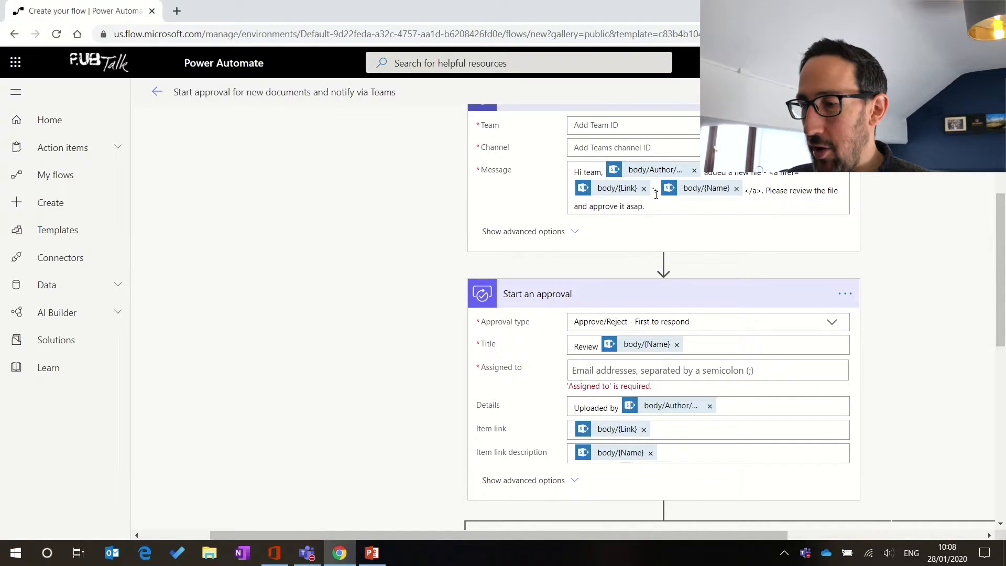
{"action": "scroll", "coordinate": [647, 251], "scroll_direction": "down", "scroll_amount": 2}
{"action": "scroll", "coordinate": [656, 194], "scroll_direction": "up", "scroll_amount": 5}
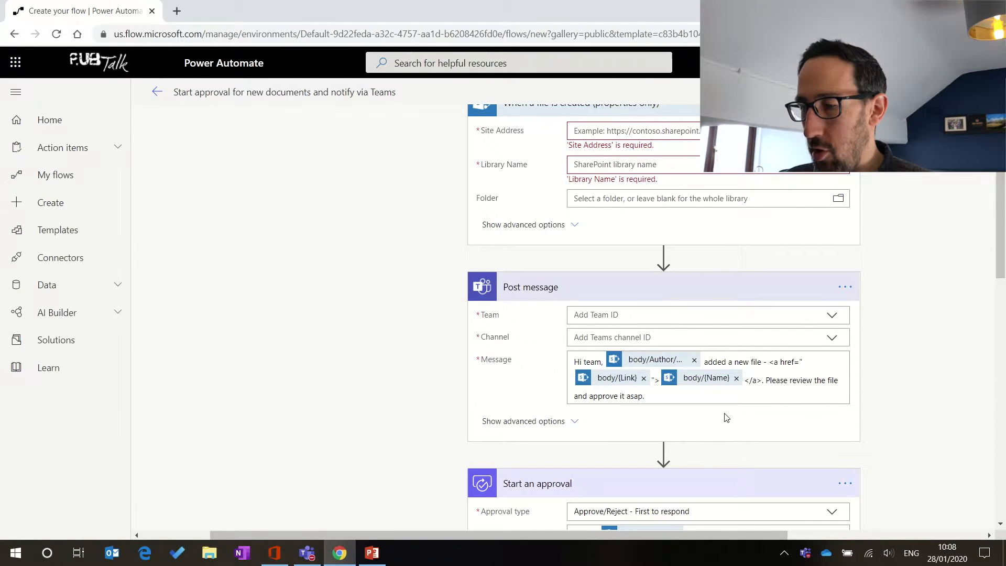
{"action": "scroll", "coordinate": [852, 389], "scroll_direction": "down", "scroll_amount": 2}
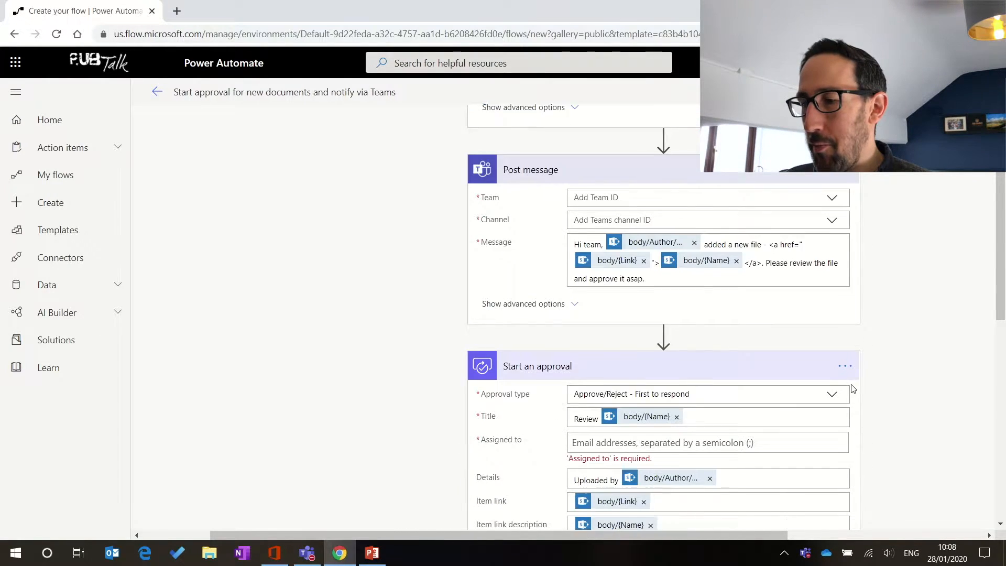
{"action": "scroll", "coordinate": [852, 389], "scroll_direction": "up", "scroll_amount": 1}
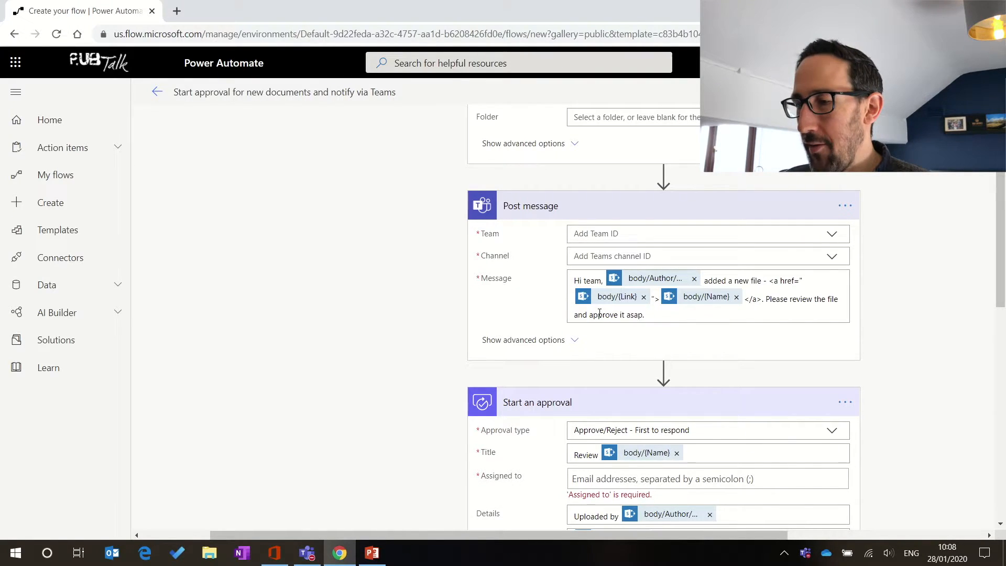
{"action": "scroll", "coordinate": [600, 314], "scroll_direction": "down", "scroll_amount": 1}
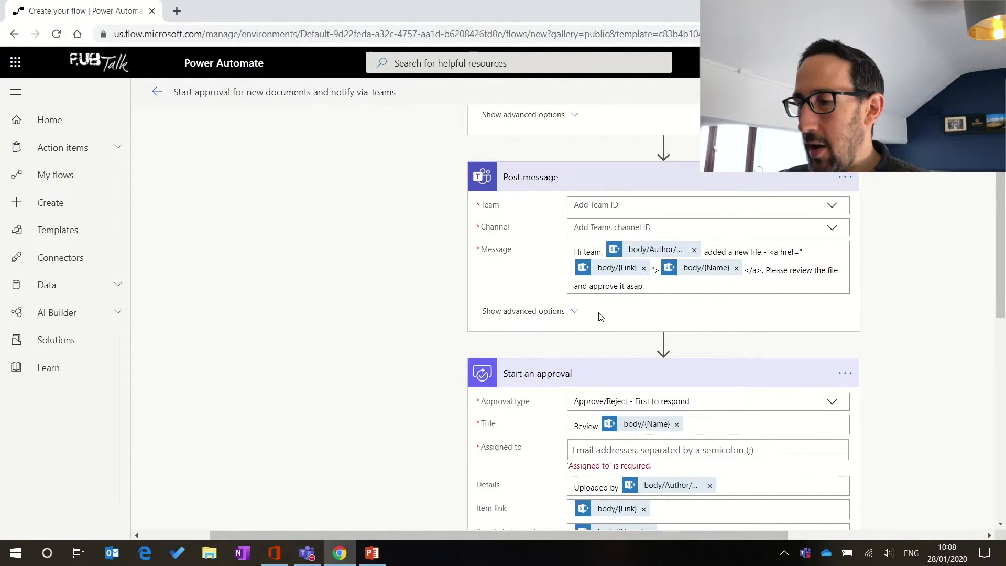
{"action": "scroll", "coordinate": [601, 317], "scroll_direction": "down", "scroll_amount": 8}
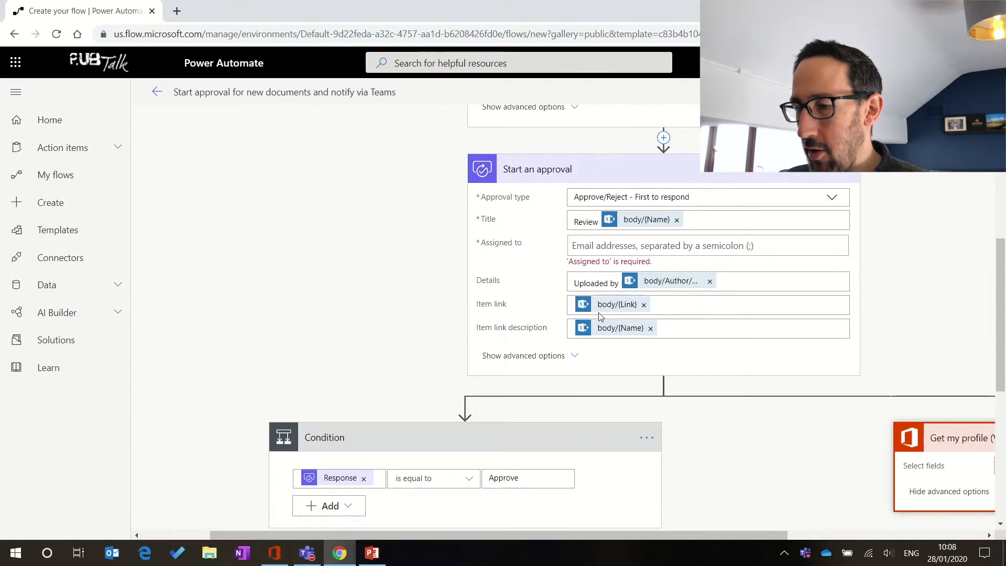
{"action": "scroll", "coordinate": [601, 316], "scroll_direction": "down", "scroll_amount": 3}
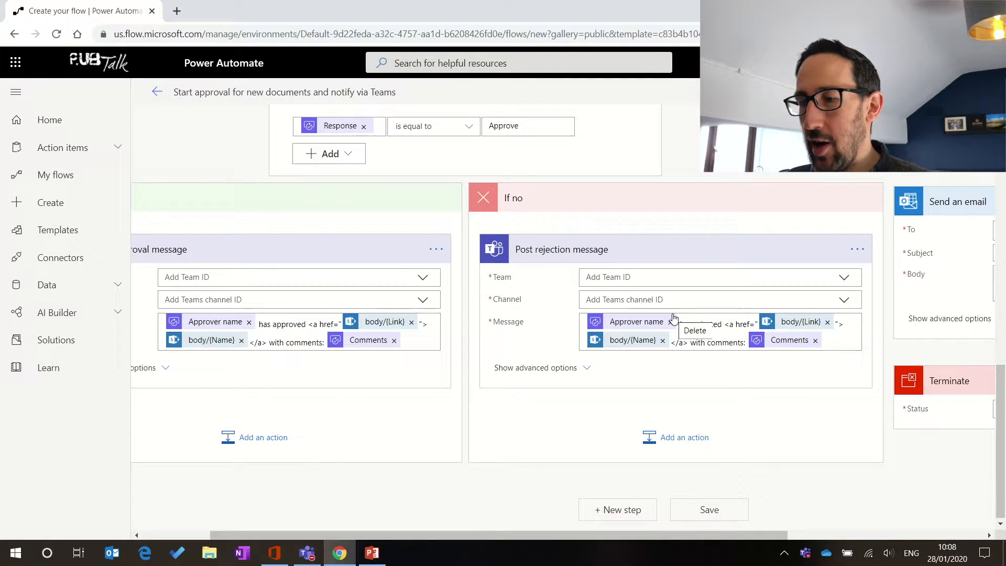
{"action": "scroll", "coordinate": [673, 319], "scroll_direction": "up", "scroll_amount": 6}
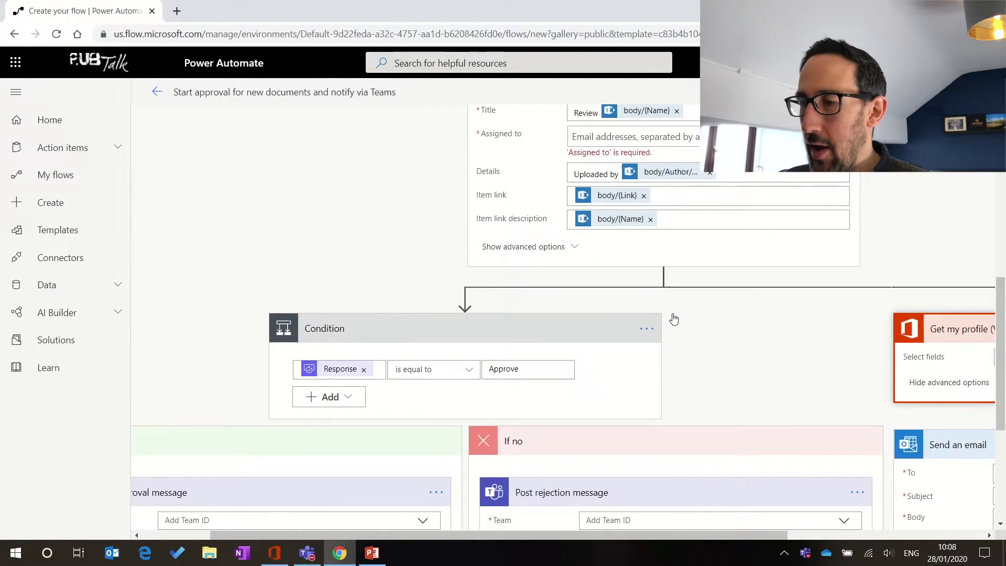
{"action": "scroll", "coordinate": [470, 258], "scroll_direction": "up", "scroll_amount": 2}
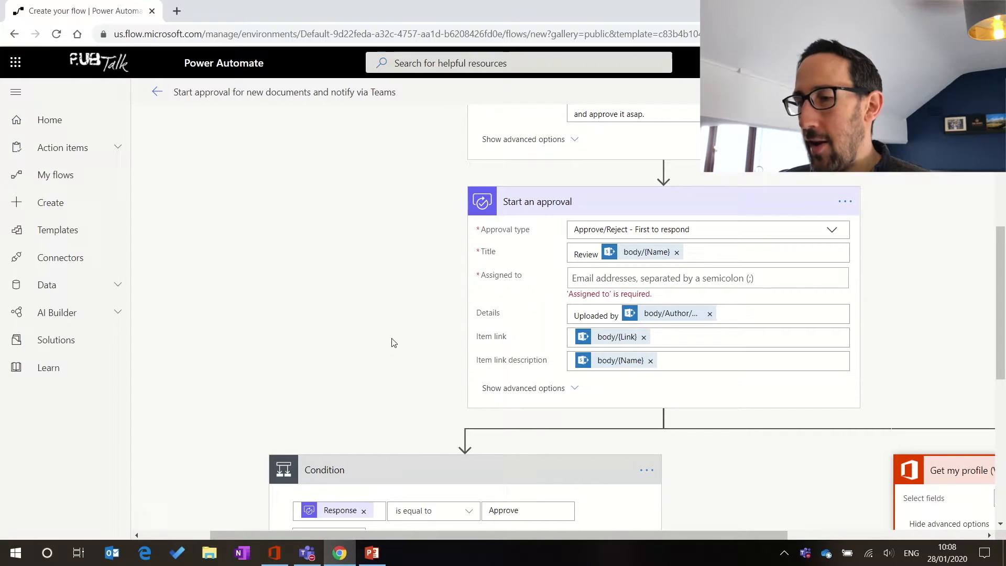
{"action": "scroll", "coordinate": [395, 343], "scroll_direction": "up", "scroll_amount": 6}
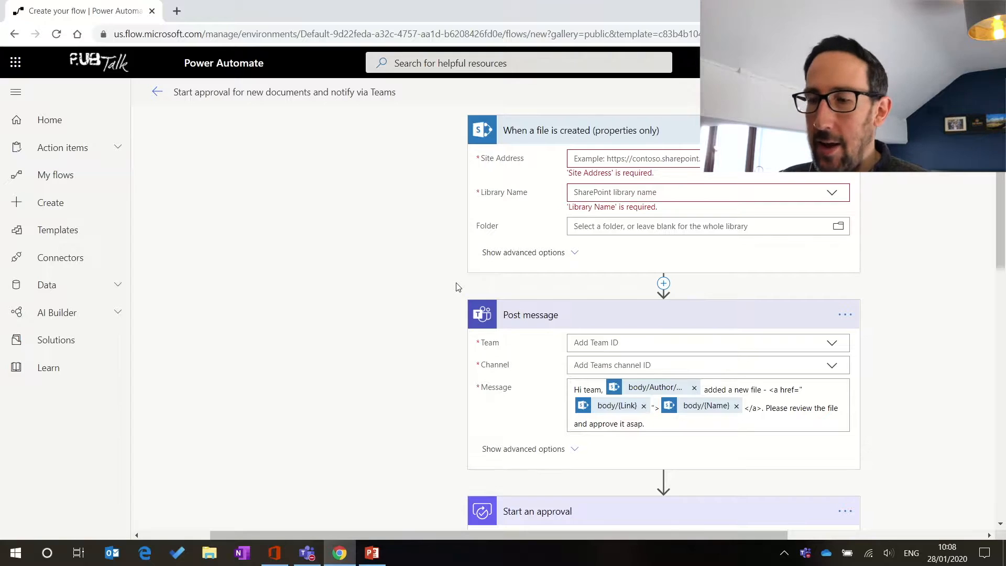
{"action": "left_click", "coordinate": [308, 556]}
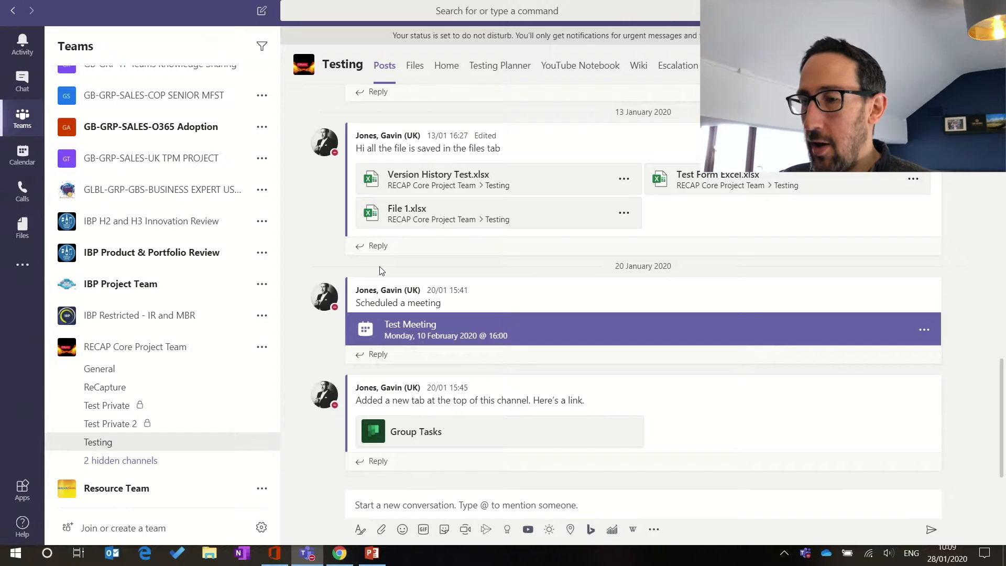
Step: In Teams, browse the Testing channel's Escalations Folder to 2019 Escalation Form - NEW.xlsx, then return to Power Automate
{"action": "left_click", "coordinate": [418, 70]}
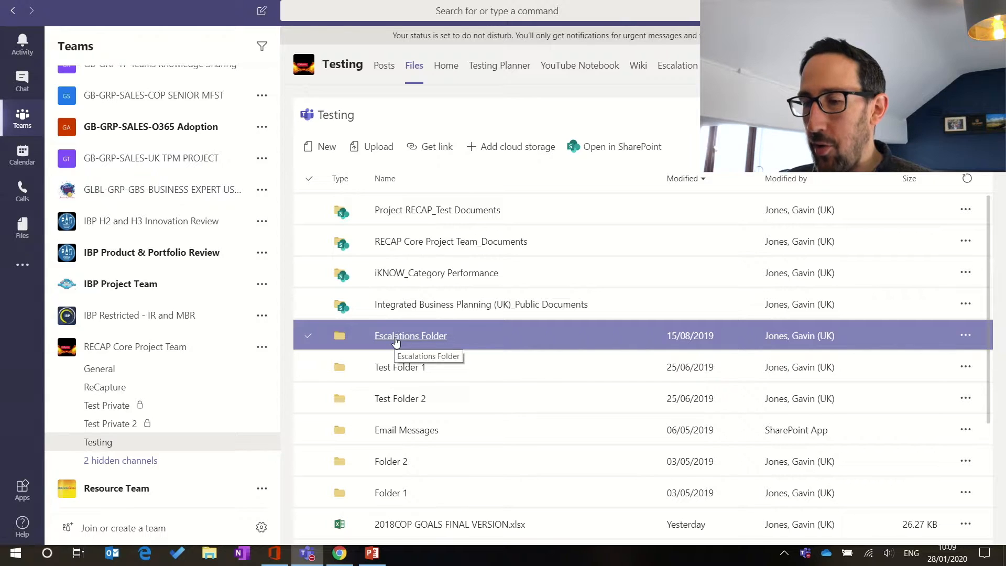
{"action": "left_click", "coordinate": [404, 342]}
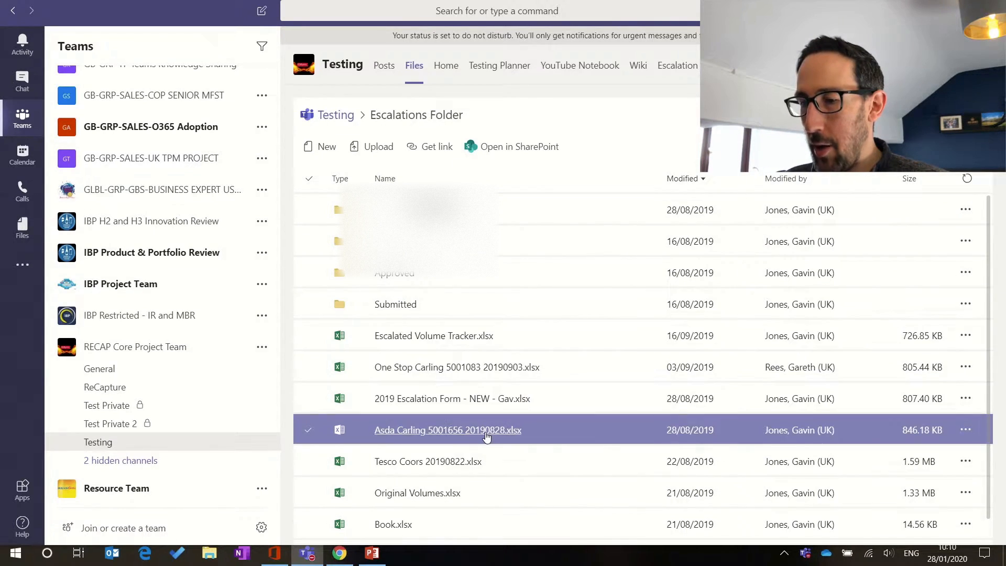
{"action": "scroll", "coordinate": [485, 420], "scroll_direction": "down", "scroll_amount": 1}
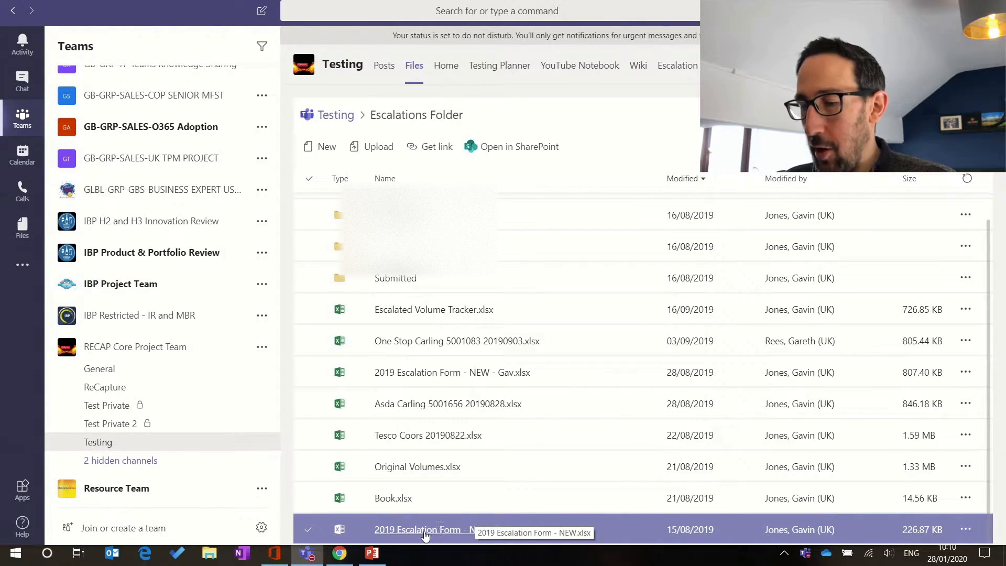
{"action": "left_click", "coordinate": [455, 522]}
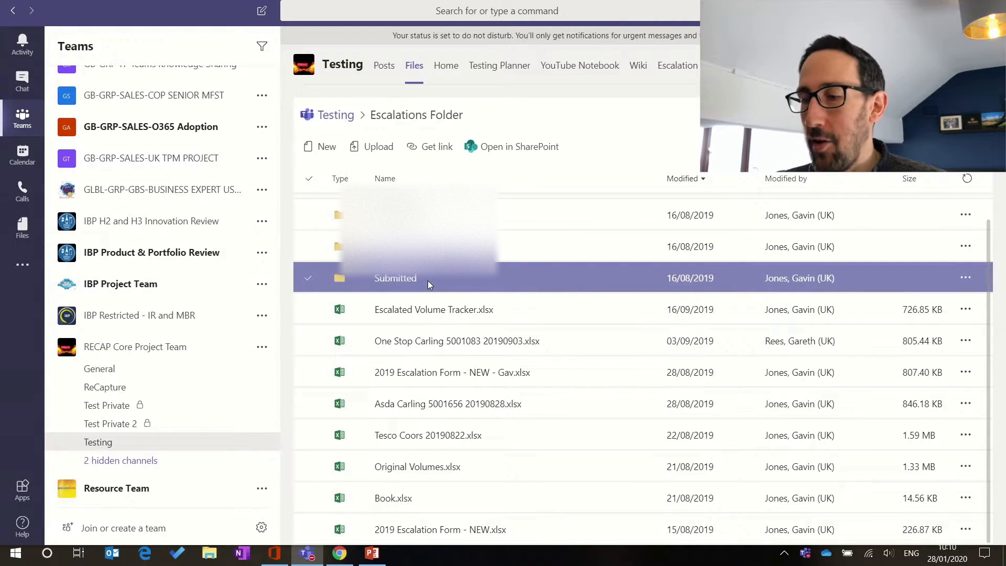
{"action": "key", "text": "alt+Tab"}
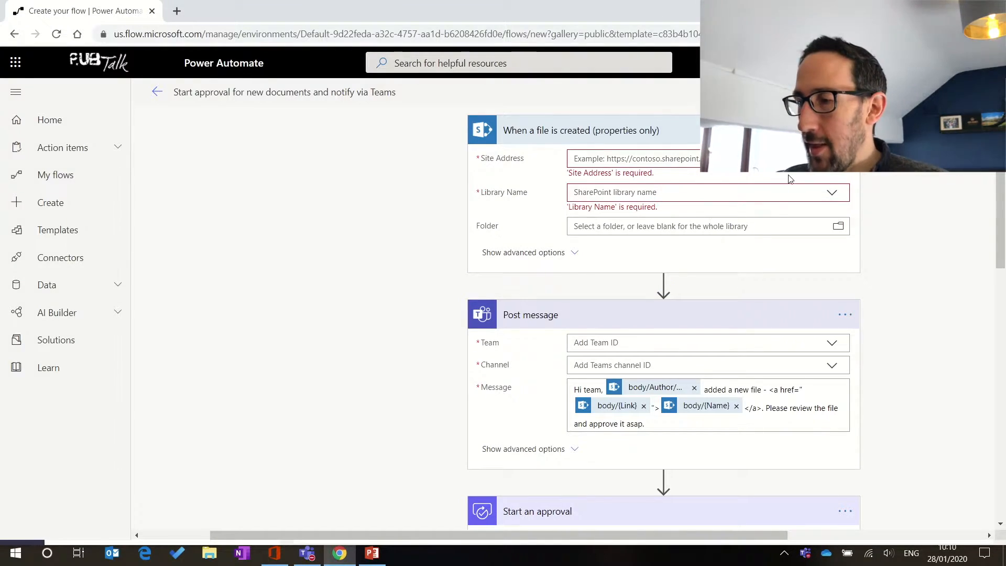
Step: Set the trigger to the RECAP Core Project Team site's Documents library and browse its folders
{"action": "left_click", "coordinate": [789, 192]}
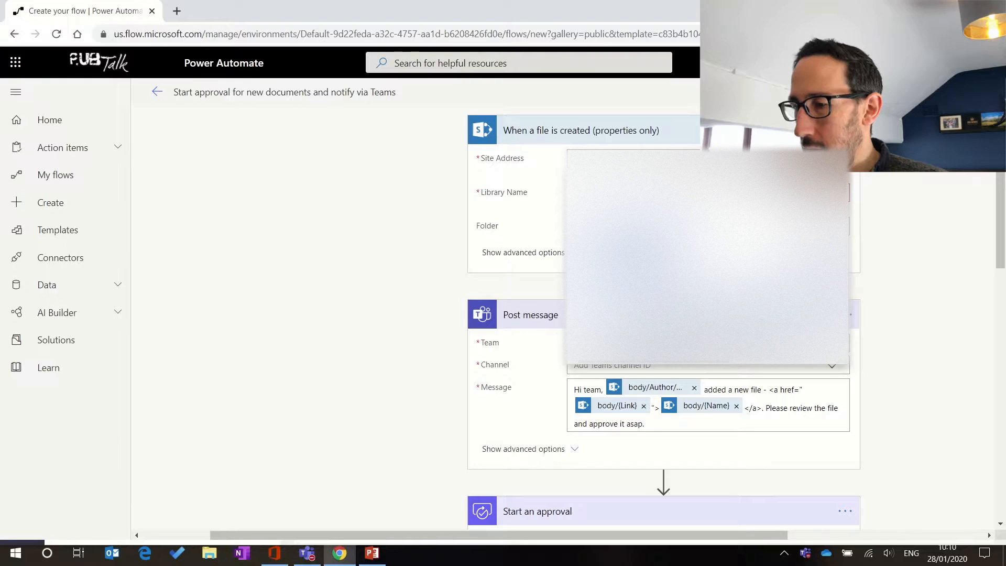
{"action": "left_click", "coordinate": [663, 330]}
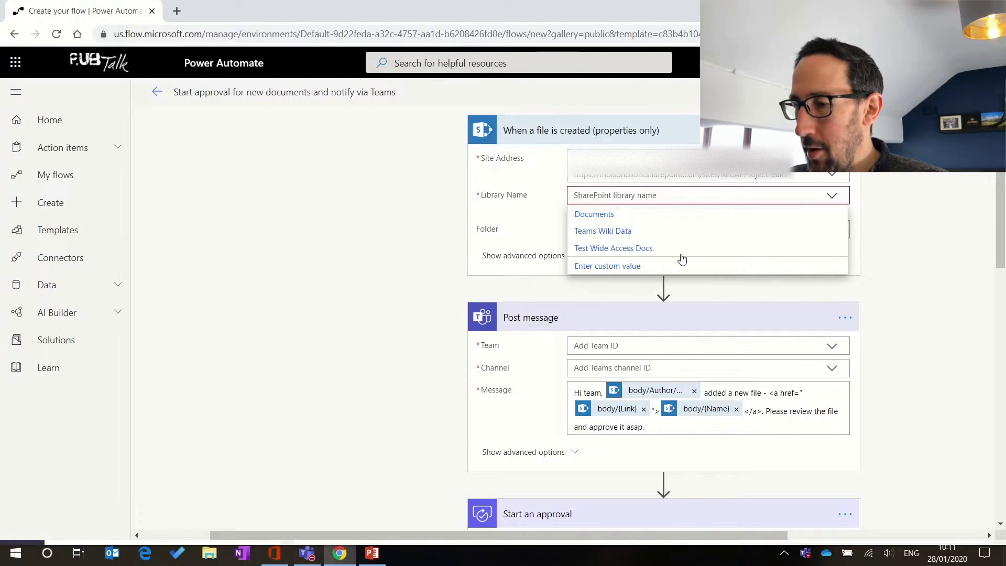
{"action": "left_click", "coordinate": [601, 218]}
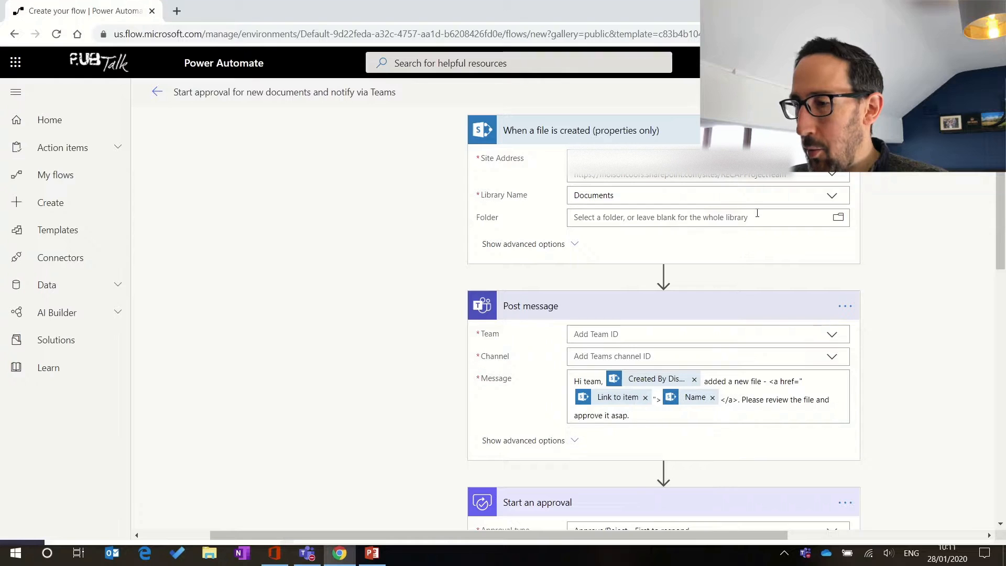
{"action": "left_click", "coordinate": [839, 218]}
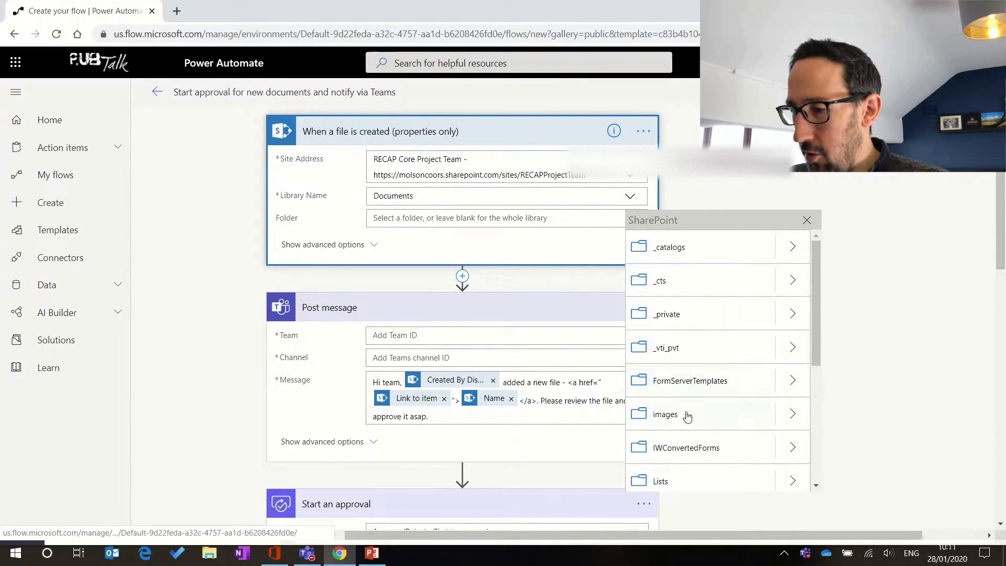
Step: Point the trigger at /Shared Documents/Testing/Escalations Folder/Submitted and expand its advanced options
{"action": "left_click_drag", "start_coordinate": [819, 267], "coordinate": [807, 364]}
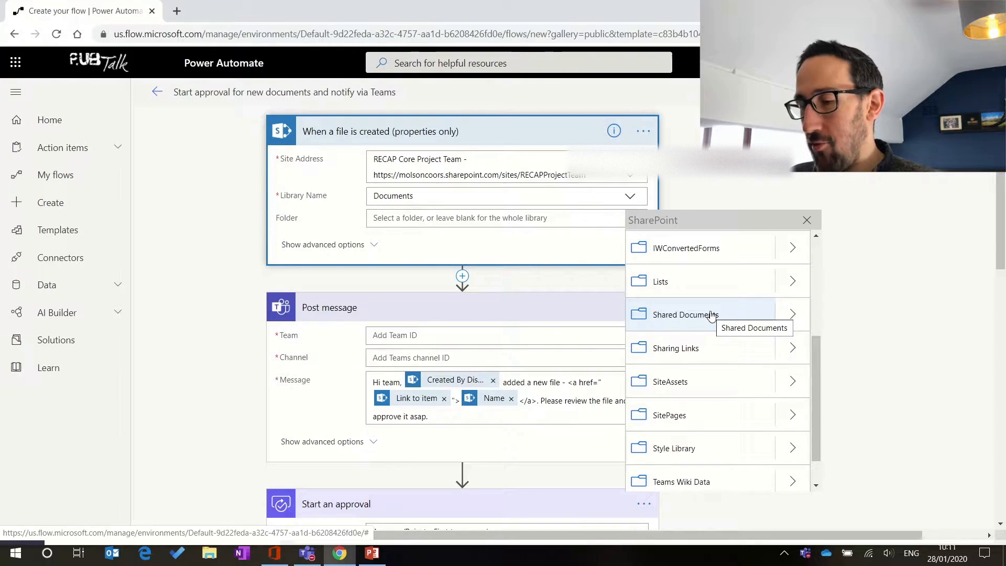
{"action": "left_click", "coordinate": [793, 316]}
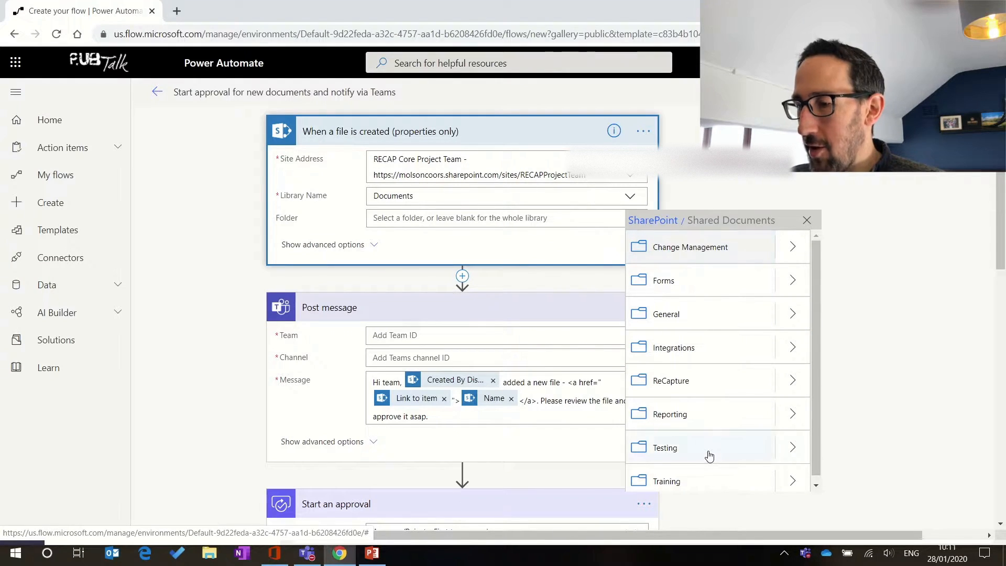
{"action": "scroll", "coordinate": [710, 453], "scroll_direction": "down", "scroll_amount": 1}
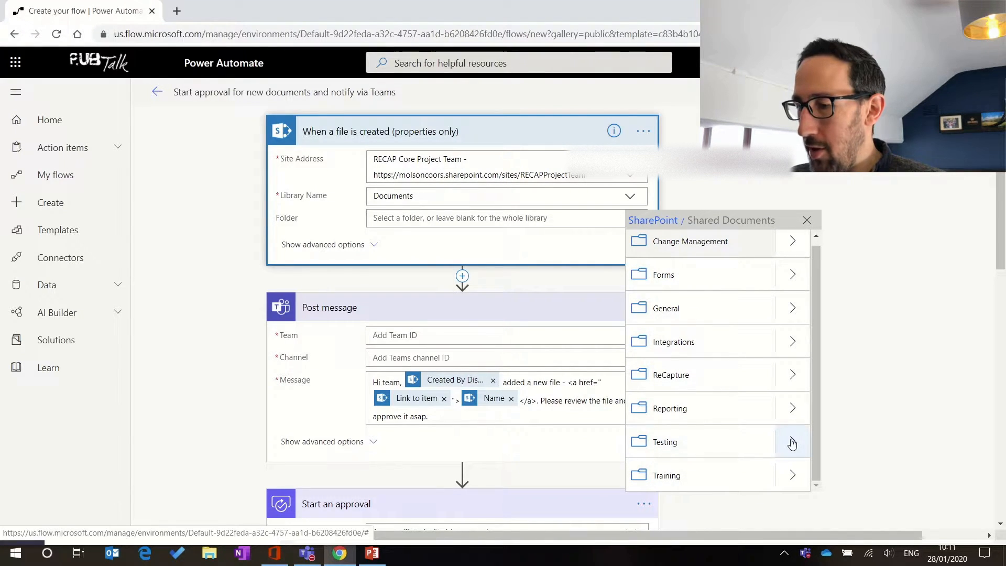
{"action": "left_click", "coordinate": [792, 443]}
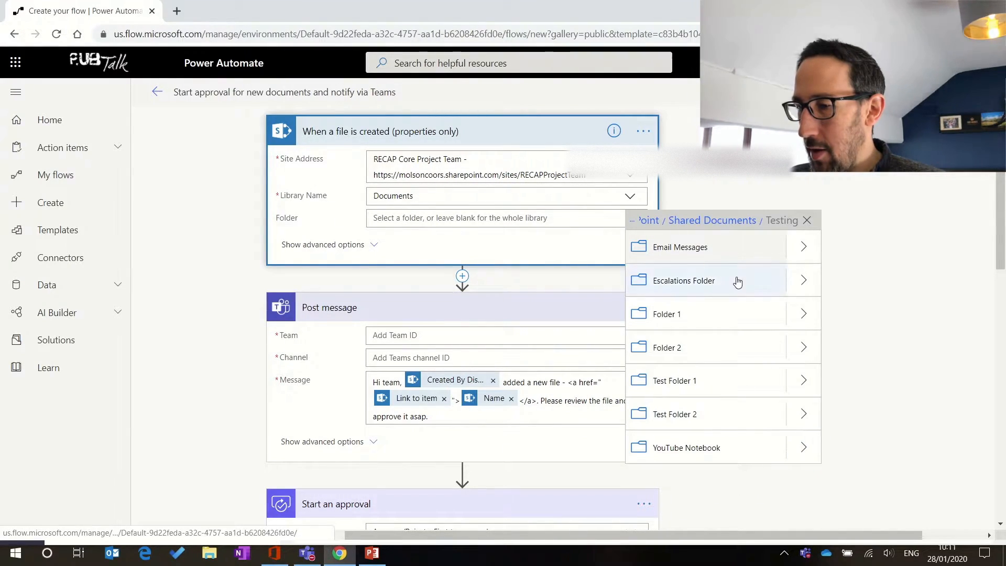
{"action": "left_click", "coordinate": [805, 285]}
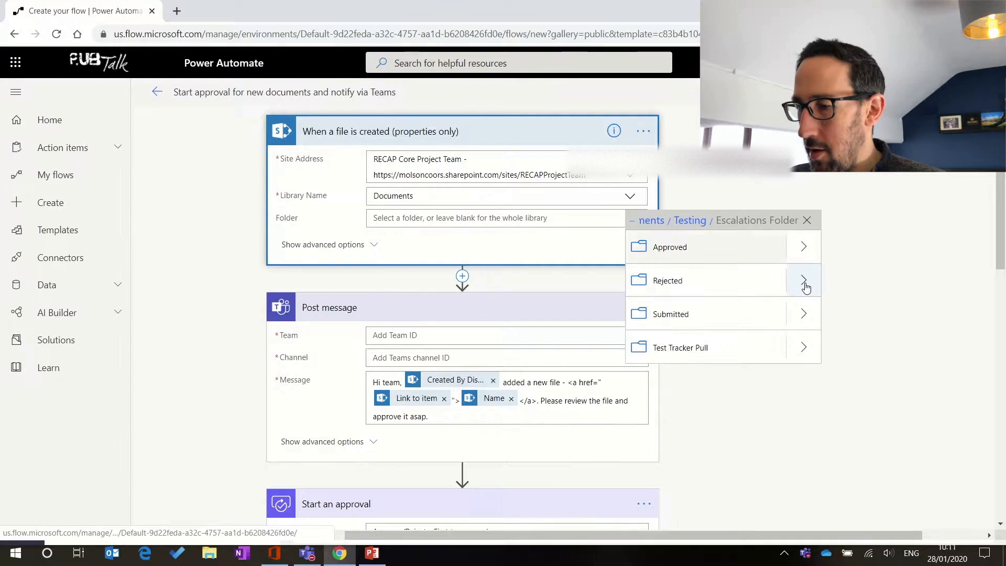
{"action": "left_click", "coordinate": [702, 315]}
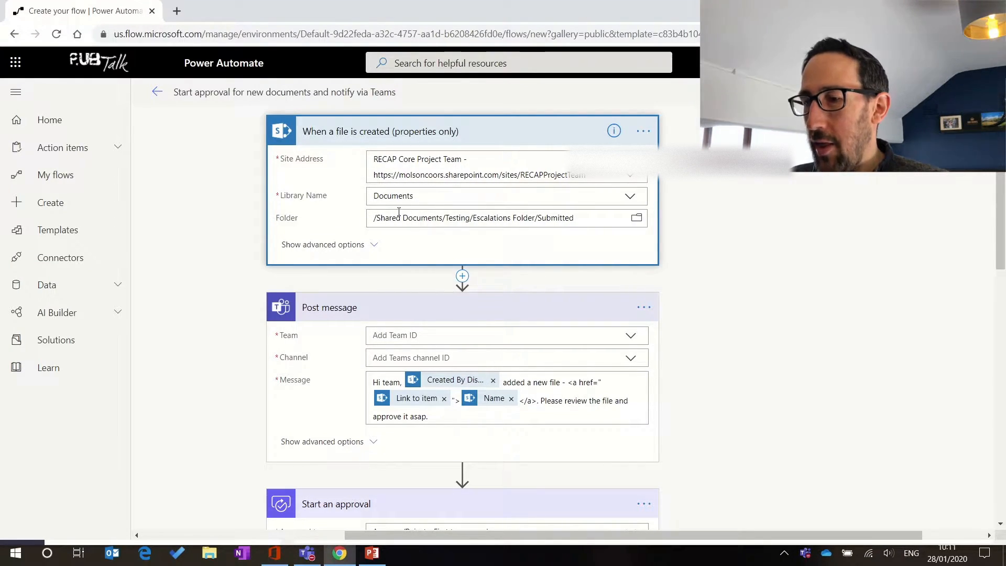
{"action": "left_click", "coordinate": [336, 246]}
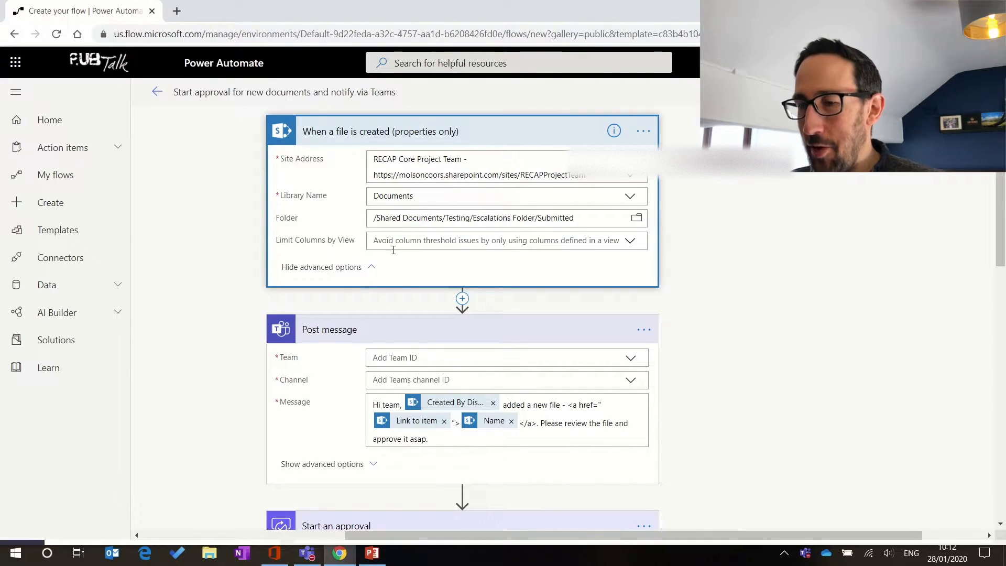
Step: Collapse the trigger's advanced options and send Post message to RECAP Core Project Team's Testing channel
{"action": "left_click", "coordinate": [370, 268]}
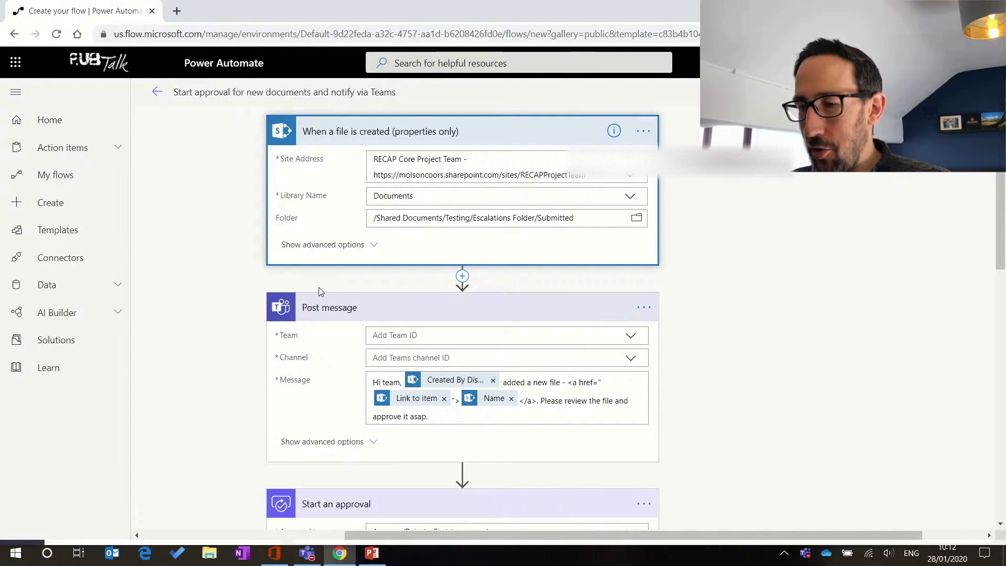
{"action": "scroll", "coordinate": [320, 289], "scroll_direction": "down", "scroll_amount": 1}
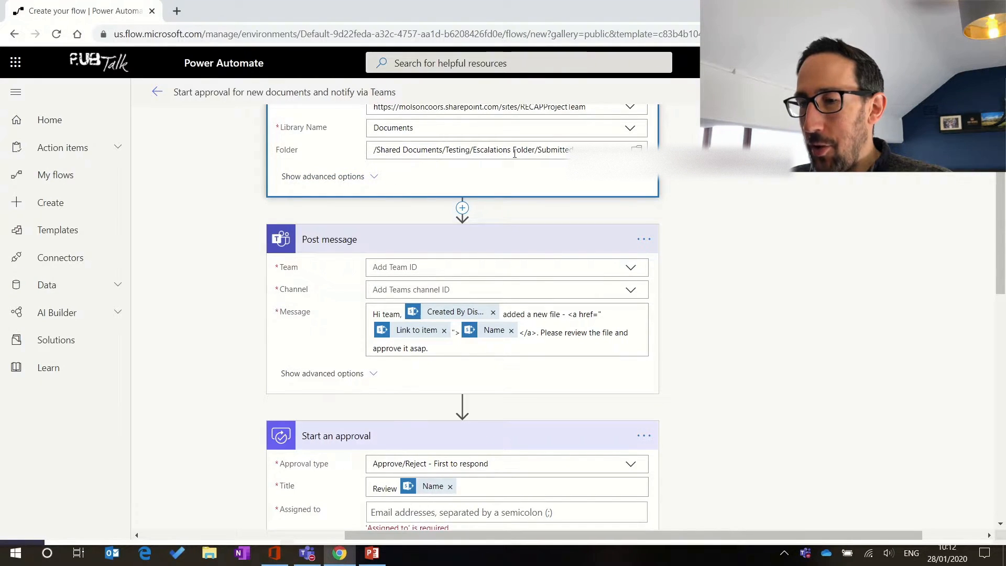
{"action": "scroll", "coordinate": [341, 245], "scroll_direction": "down", "scroll_amount": 1}
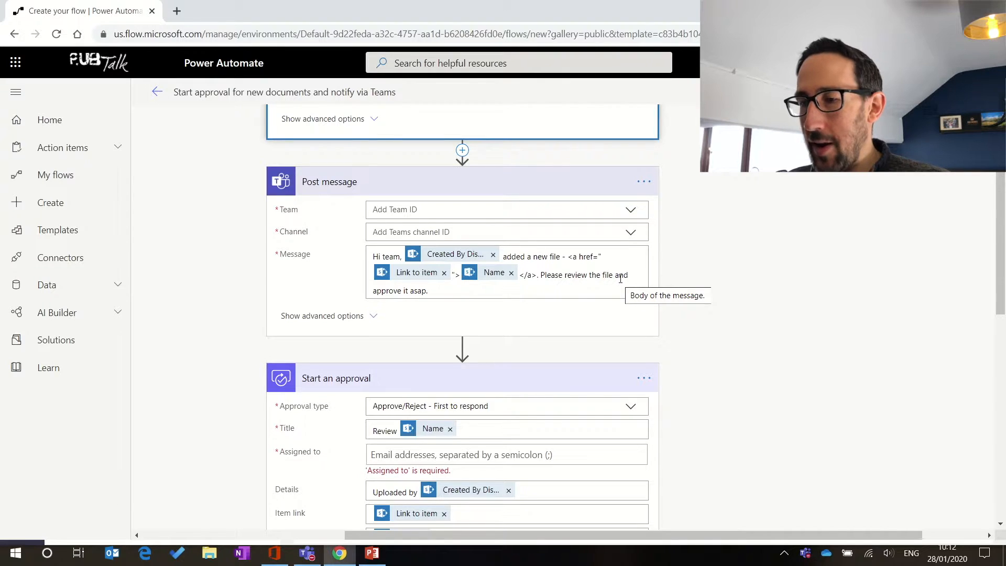
{"action": "left_click", "coordinate": [631, 212]}
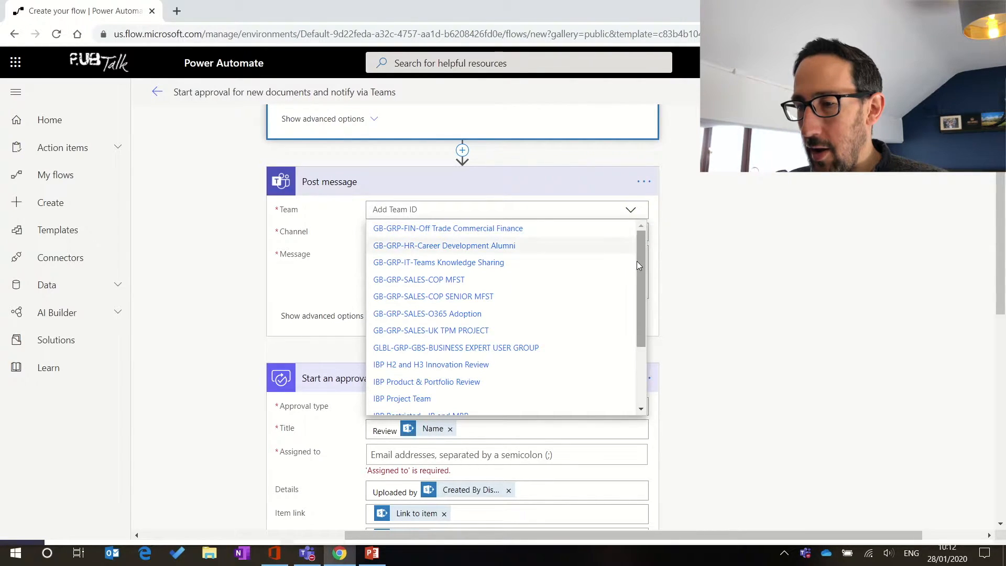
{"action": "left_click_drag", "start_coordinate": [639, 260], "coordinate": [639, 367]}
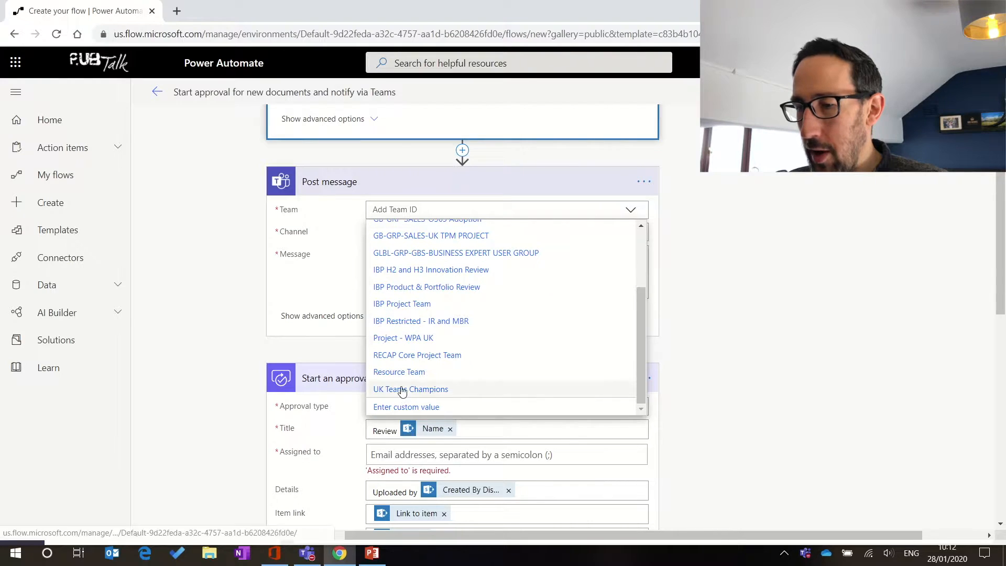
{"action": "left_click", "coordinate": [428, 356]}
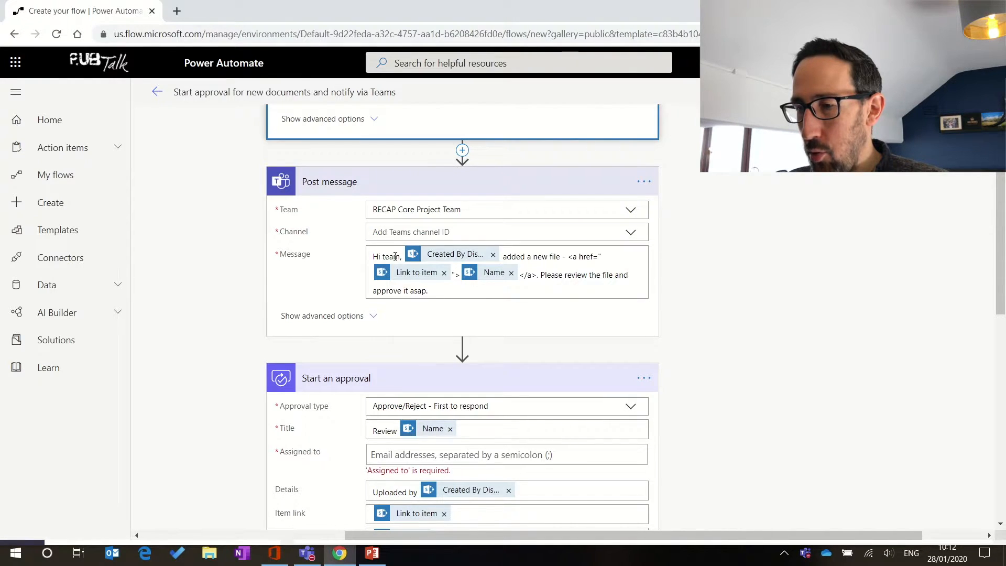
{"action": "left_click", "coordinate": [631, 236]}
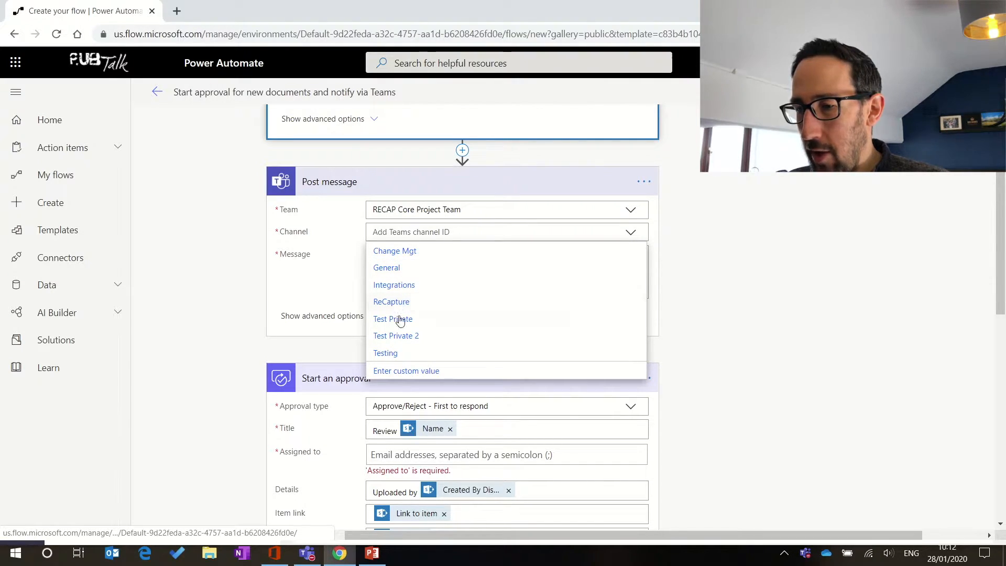
{"action": "left_click", "coordinate": [391, 354]}
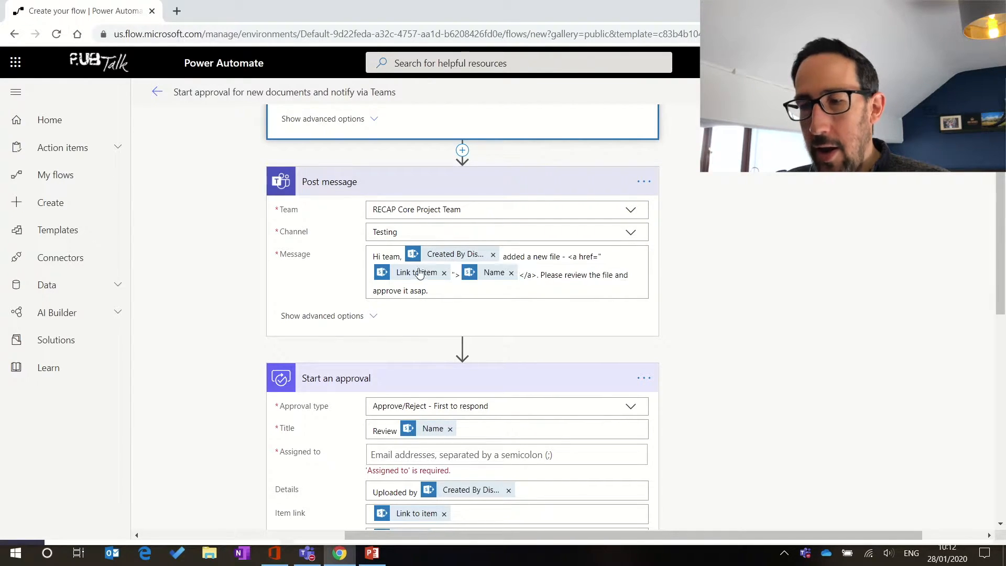
{"action": "left_click", "coordinate": [467, 291]}
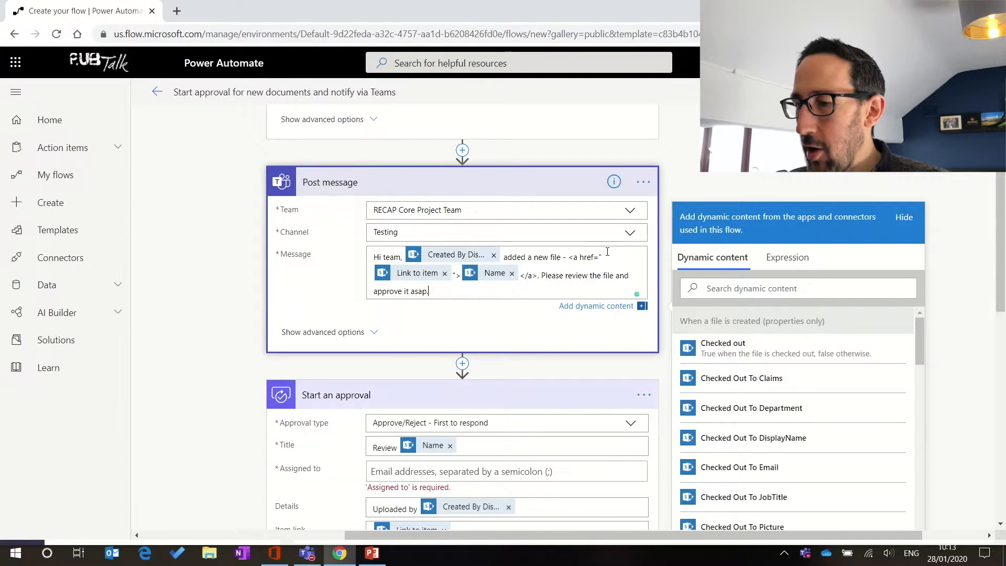
Step: Scroll through the Post message card, whose text ends 'Please review the file and approve it asap.'
{"action": "scroll", "coordinate": [607, 252], "scroll_direction": "up", "scroll_amount": 3}
{"action": "scroll", "coordinate": [608, 252], "scroll_direction": "down", "scroll_amount": 2}
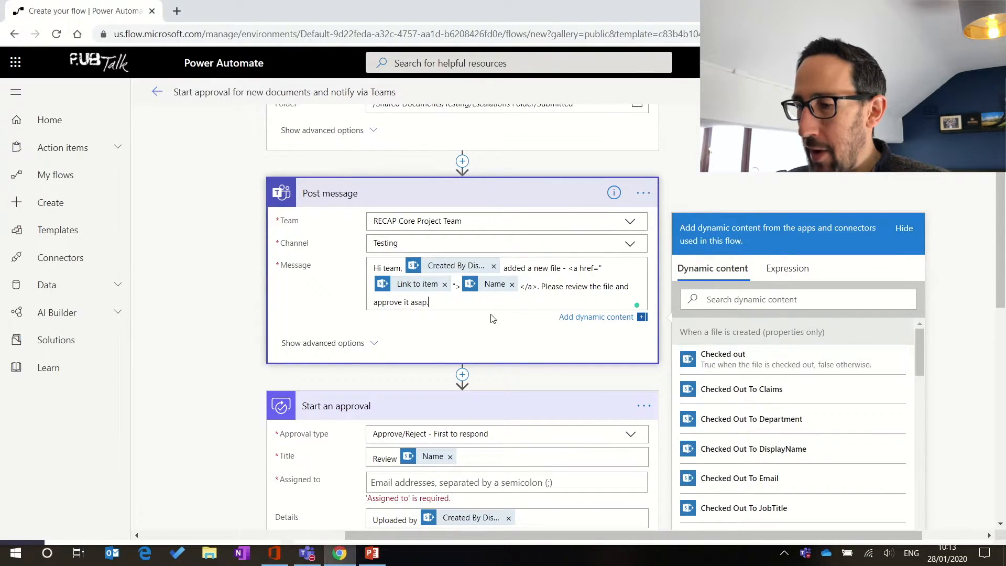
{"action": "scroll", "coordinate": [785, 378], "scroll_direction": "down", "scroll_amount": 5}
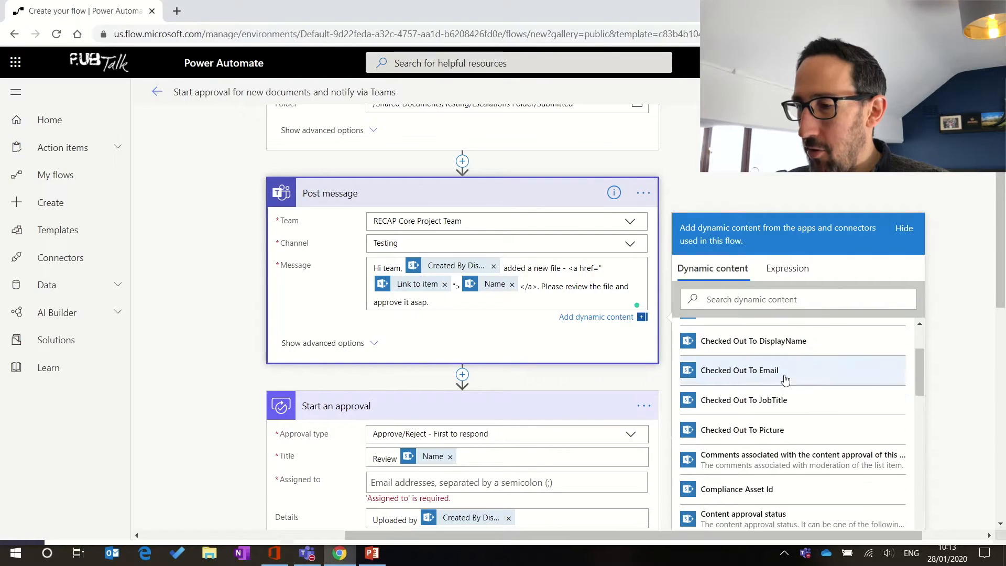
{"action": "scroll", "coordinate": [784, 378], "scroll_direction": "down", "scroll_amount": 3}
{"action": "scroll", "coordinate": [784, 378], "scroll_direction": "up", "scroll_amount": 10}
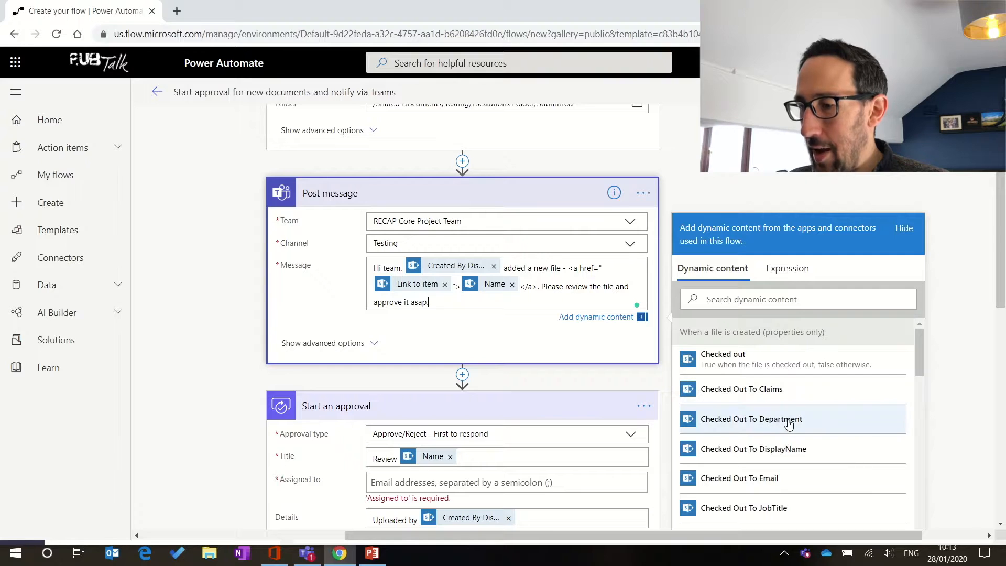
{"action": "scroll", "coordinate": [789, 425], "scroll_direction": "down", "scroll_amount": 1}
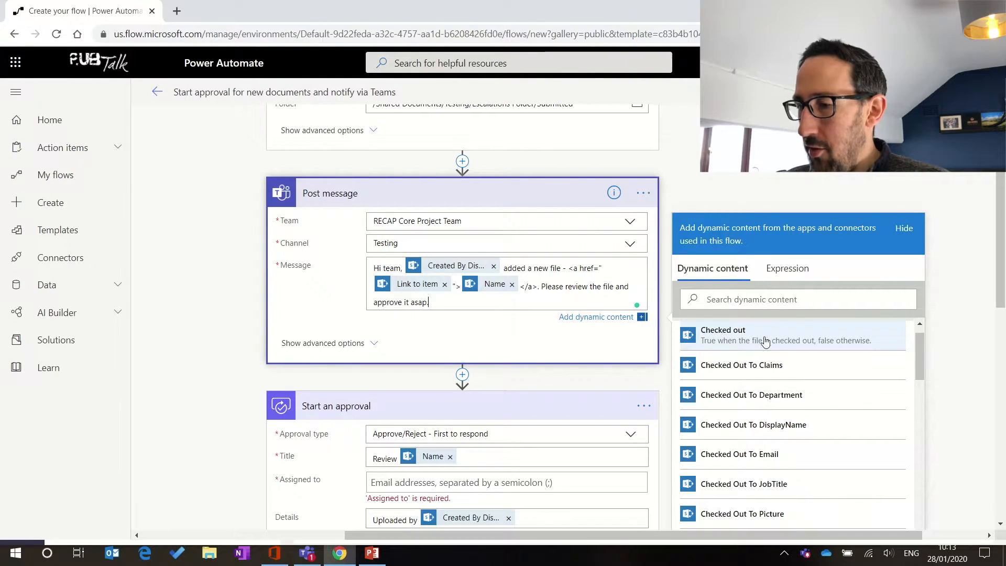
{"action": "scroll", "coordinate": [792, 377], "scroll_direction": "down", "scroll_amount": 3}
{"action": "scroll", "coordinate": [797, 379], "scroll_direction": "down", "scroll_amount": 6}
{"action": "scroll", "coordinate": [797, 378], "scroll_direction": "down", "scroll_amount": 4}
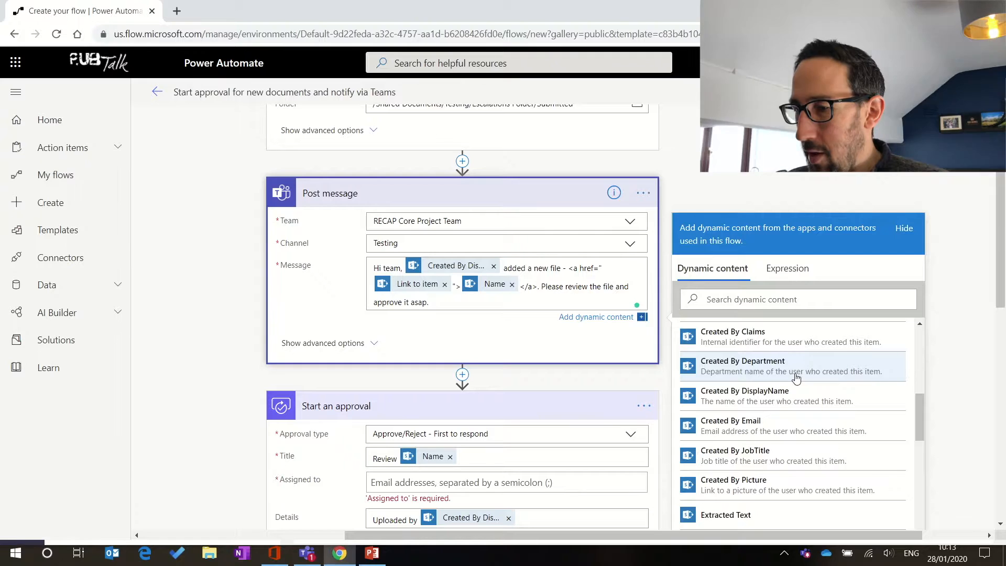
{"action": "scroll", "coordinate": [797, 378], "scroll_direction": "down", "scroll_amount": 3}
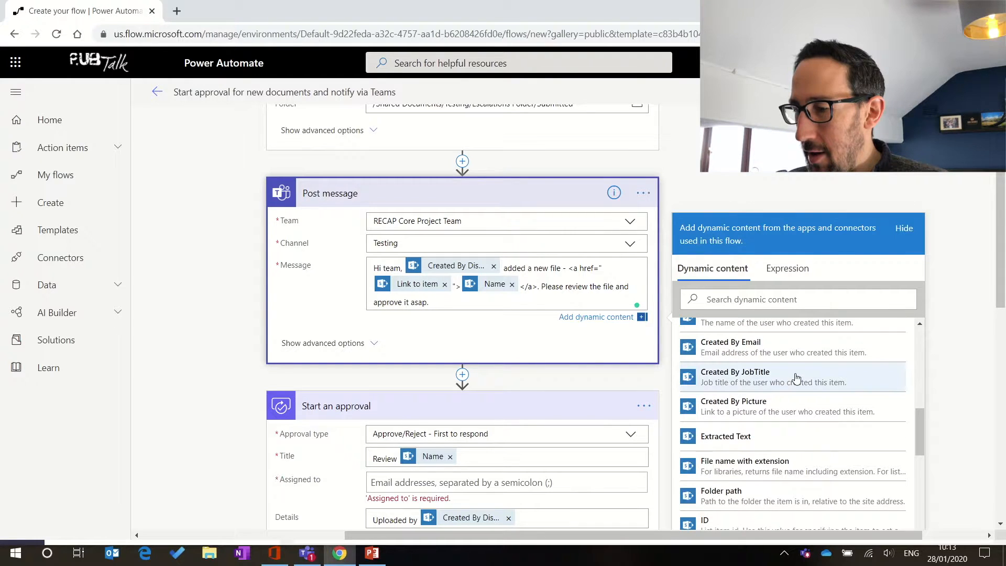
{"action": "scroll", "coordinate": [797, 377], "scroll_direction": "down", "scroll_amount": 5}
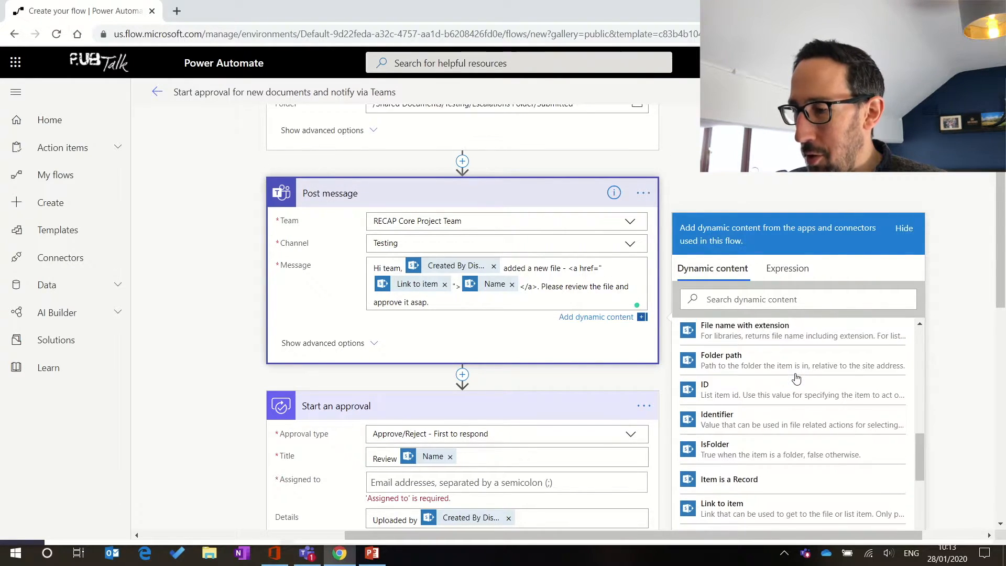
{"action": "scroll", "coordinate": [797, 378], "scroll_direction": "down", "scroll_amount": 1}
{"action": "scroll", "coordinate": [796, 378], "scroll_direction": "down", "scroll_amount": 2}
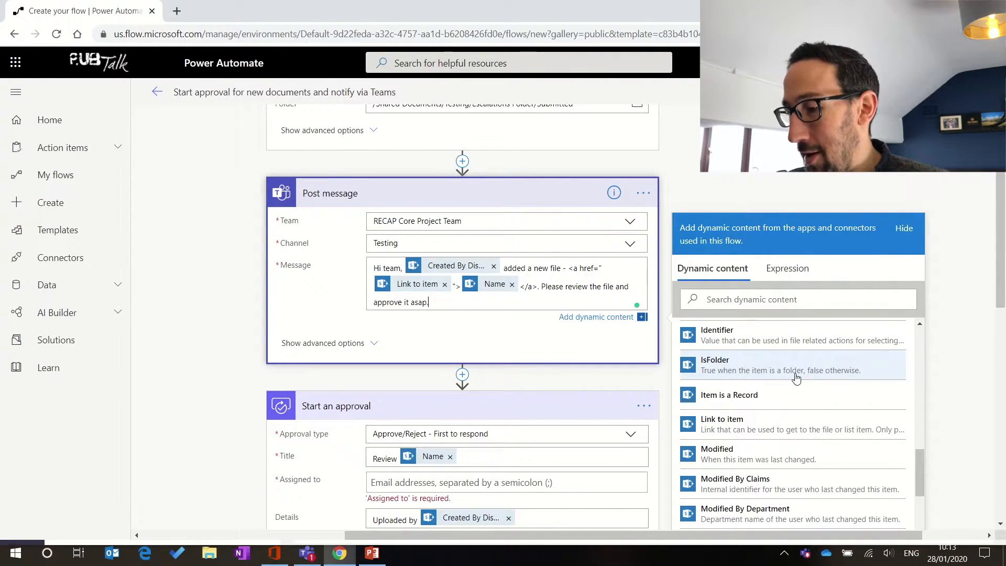
{"action": "scroll", "coordinate": [797, 378], "scroll_direction": "down", "scroll_amount": 3}
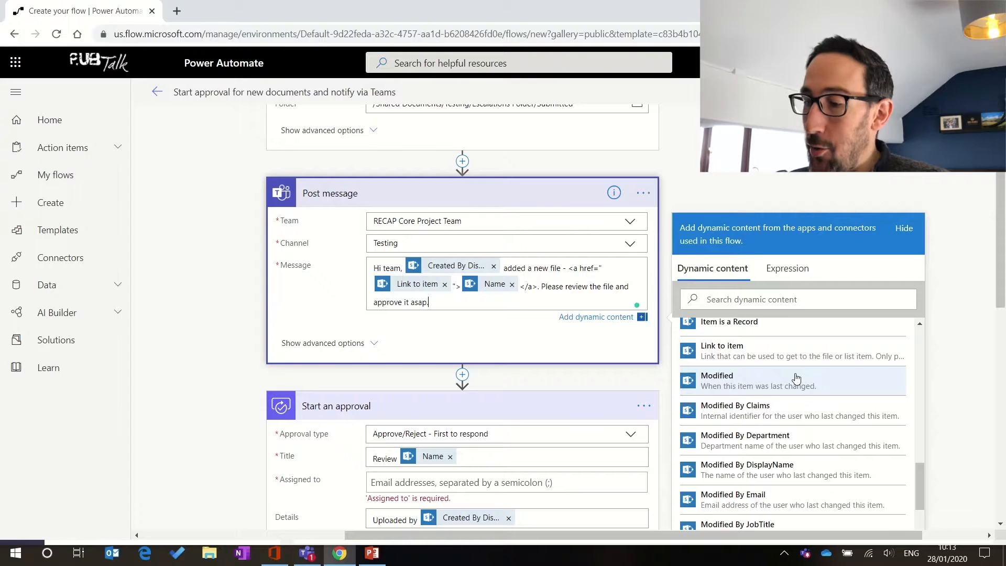
{"action": "scroll", "coordinate": [796, 378], "scroll_direction": "down", "scroll_amount": 2}
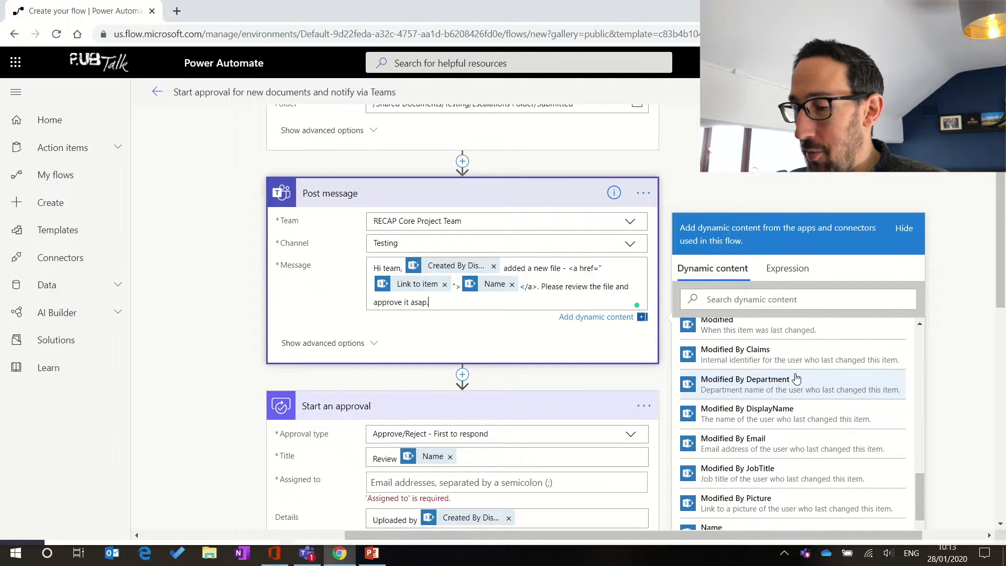
{"action": "scroll", "coordinate": [797, 378], "scroll_direction": "down", "scroll_amount": 2}
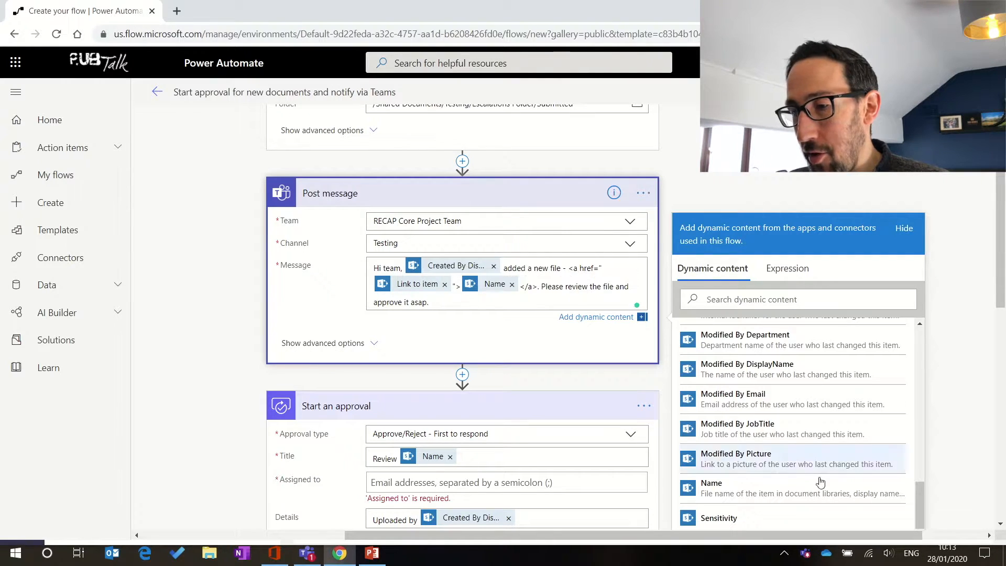
{"action": "scroll", "coordinate": [816, 484], "scroll_direction": "down", "scroll_amount": 3}
{"action": "scroll", "coordinate": [819, 486], "scroll_direction": "up", "scroll_amount": 5}
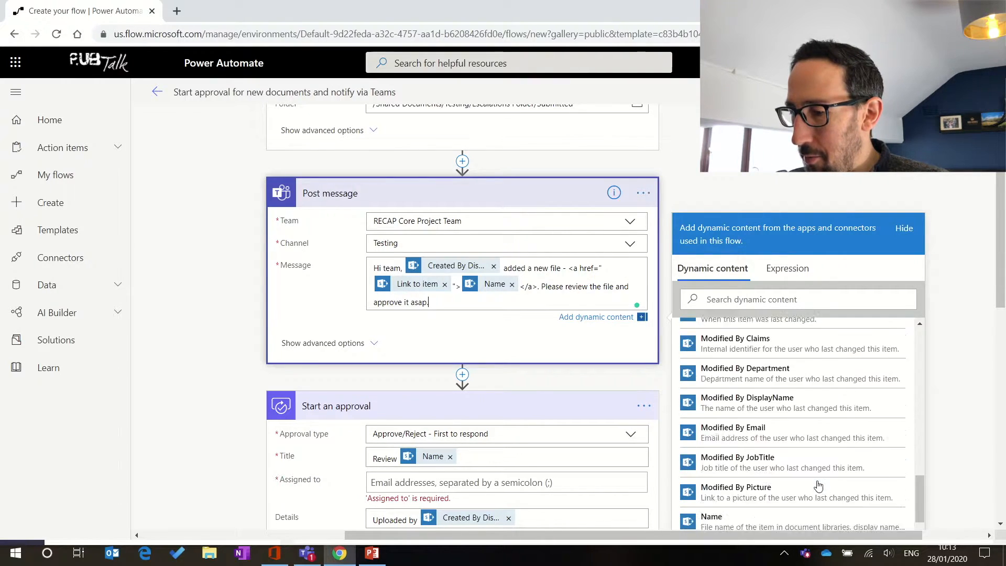
{"action": "scroll", "coordinate": [819, 485], "scroll_direction": "up", "scroll_amount": 2}
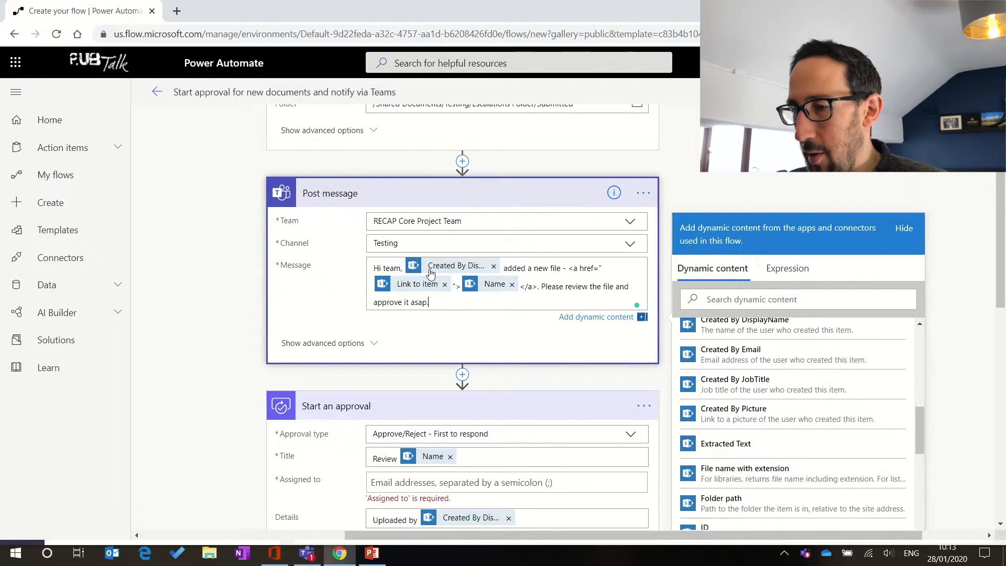
{"action": "mouse_move", "coordinate": [418, 274]}
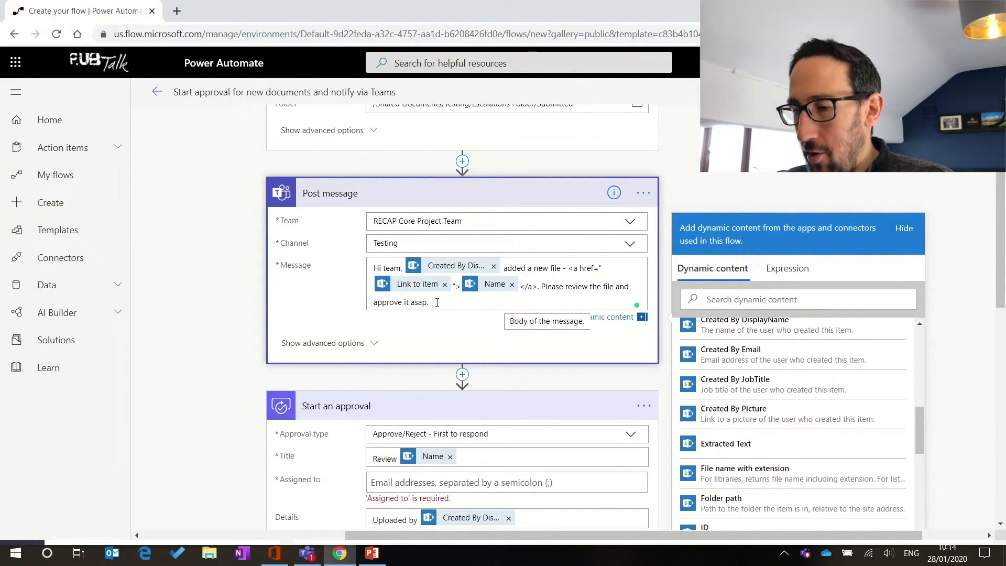
{"action": "scroll", "coordinate": [360, 361], "scroll_direction": "down", "scroll_amount": 4}
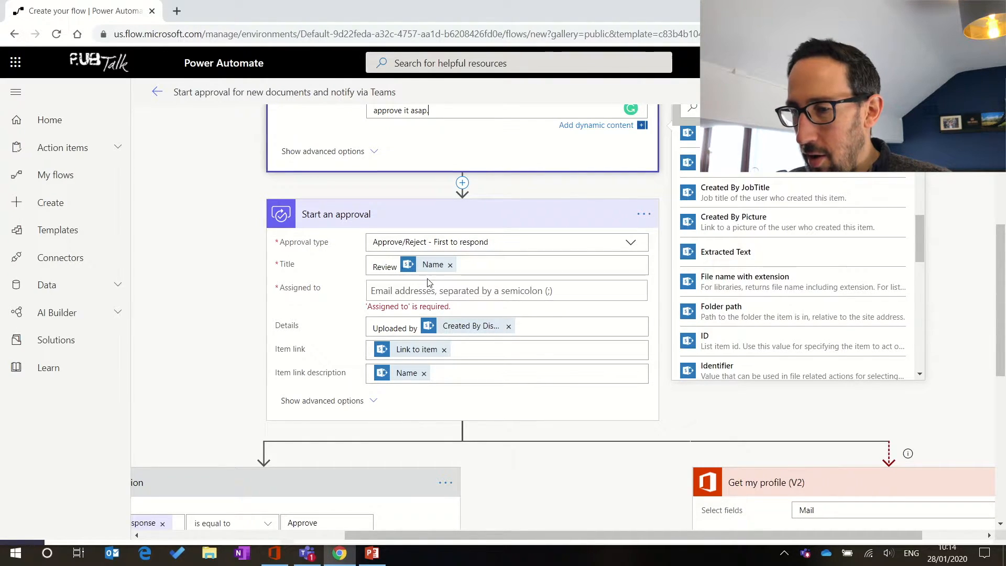
Step: Assign the approval to a colleague by entering their username and picking them from Suggested People
{"action": "left_click", "coordinate": [492, 260]}
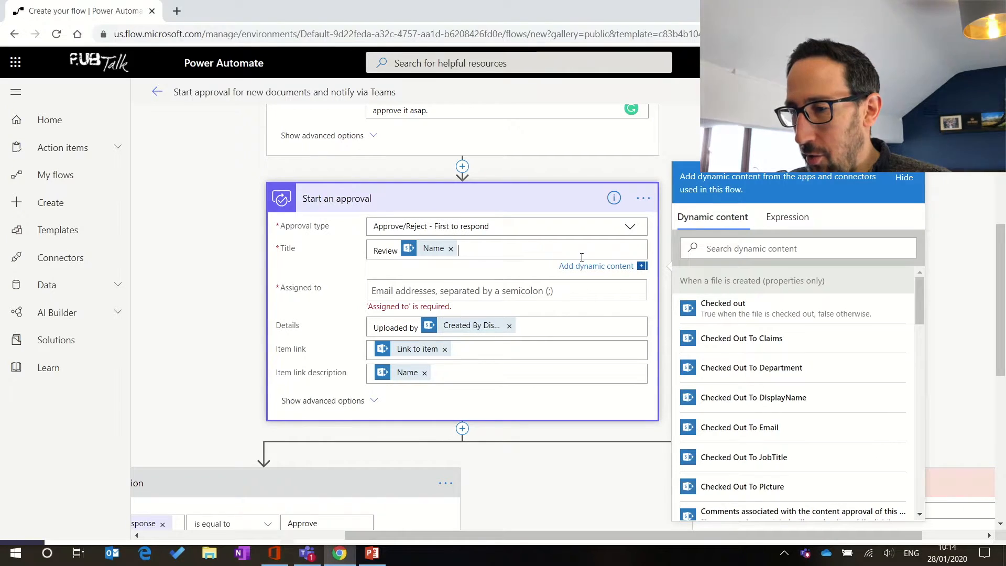
{"action": "scroll", "coordinate": [769, 461], "scroll_direction": "down", "scroll_amount": 10}
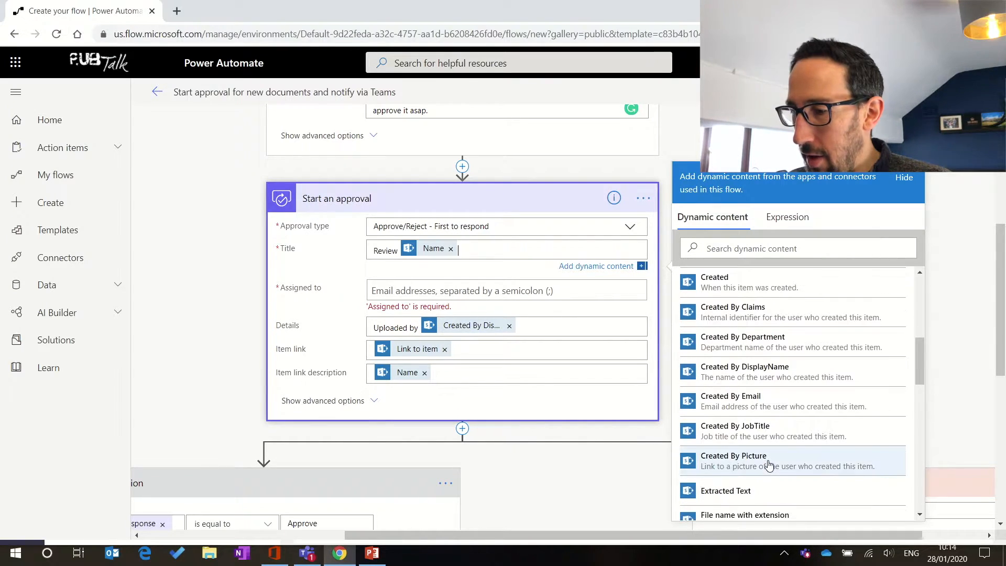
{"action": "scroll", "coordinate": [769, 464], "scroll_direction": "down", "scroll_amount": 5}
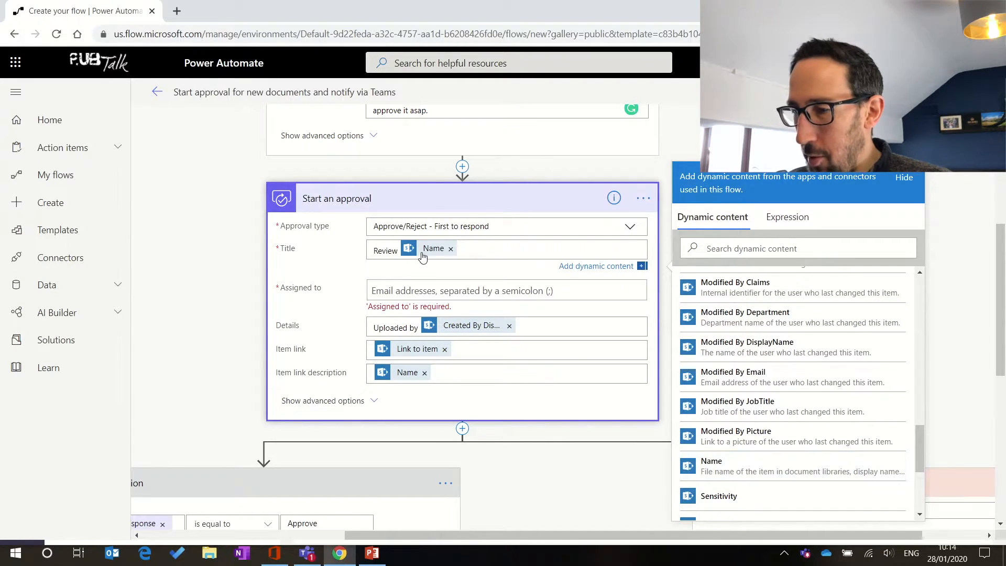
{"action": "left_click", "coordinate": [332, 292]}
{"action": "scroll", "coordinate": [324, 301], "scroll_direction": "down", "scroll_amount": 1}
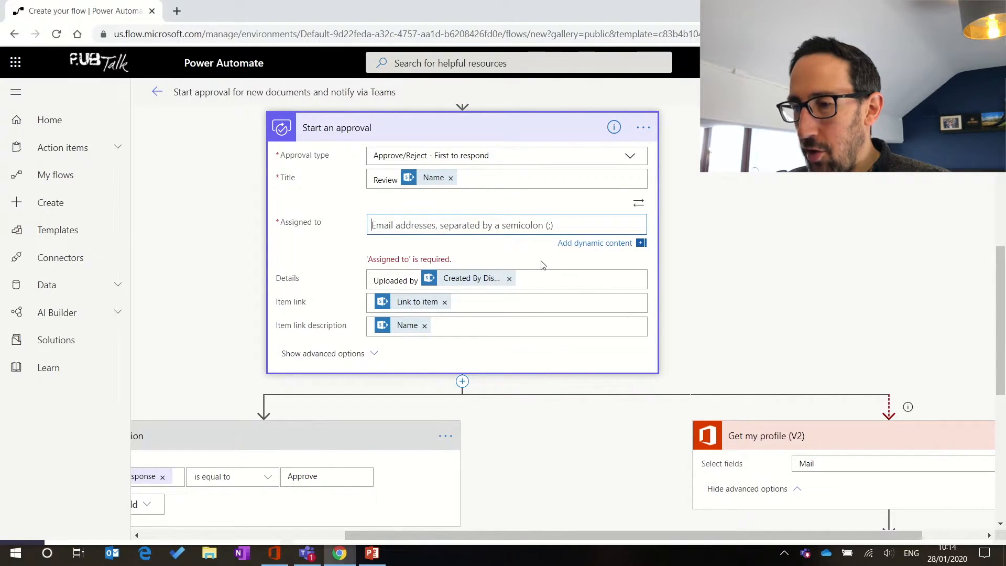
{"action": "scroll", "coordinate": [547, 223], "scroll_direction": "up", "scroll_amount": 5}
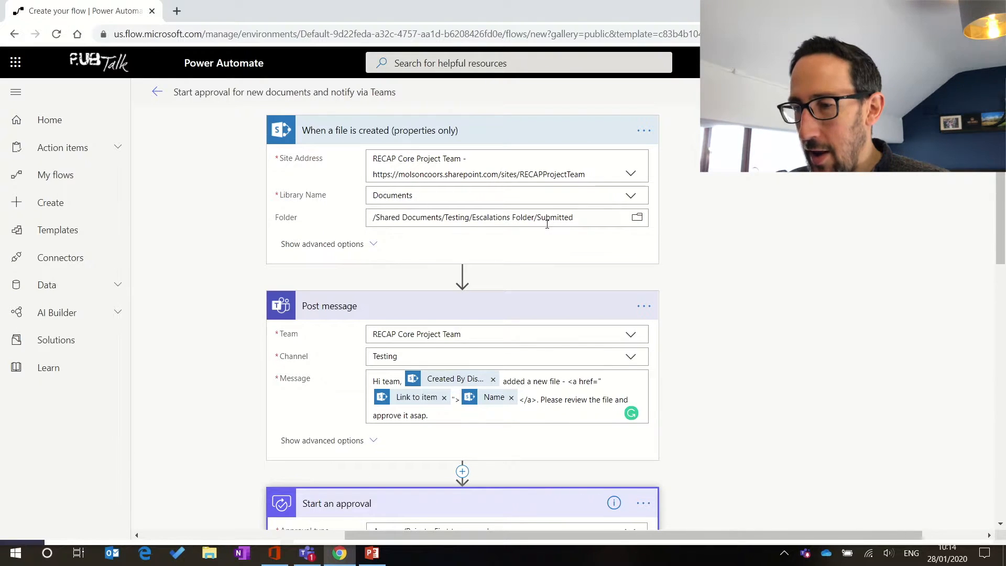
{"action": "scroll", "coordinate": [548, 226], "scroll_direction": "down", "scroll_amount": 3}
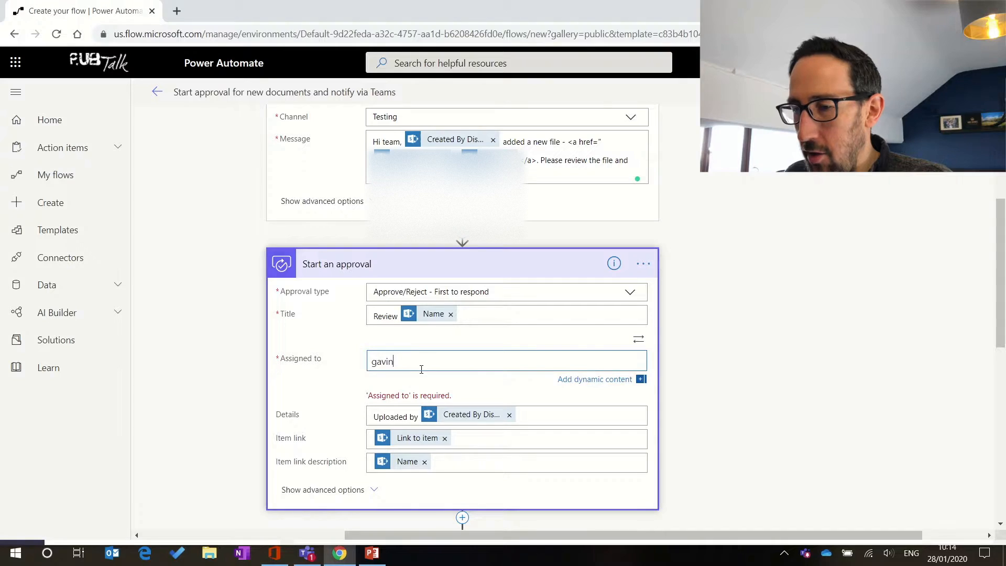
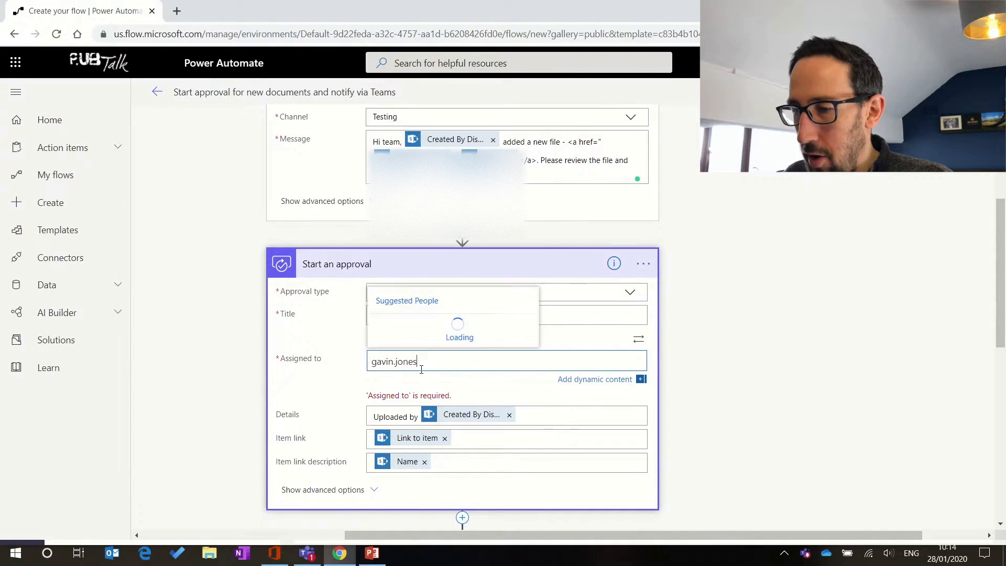
{"action": "left_click", "coordinate": [434, 333]}
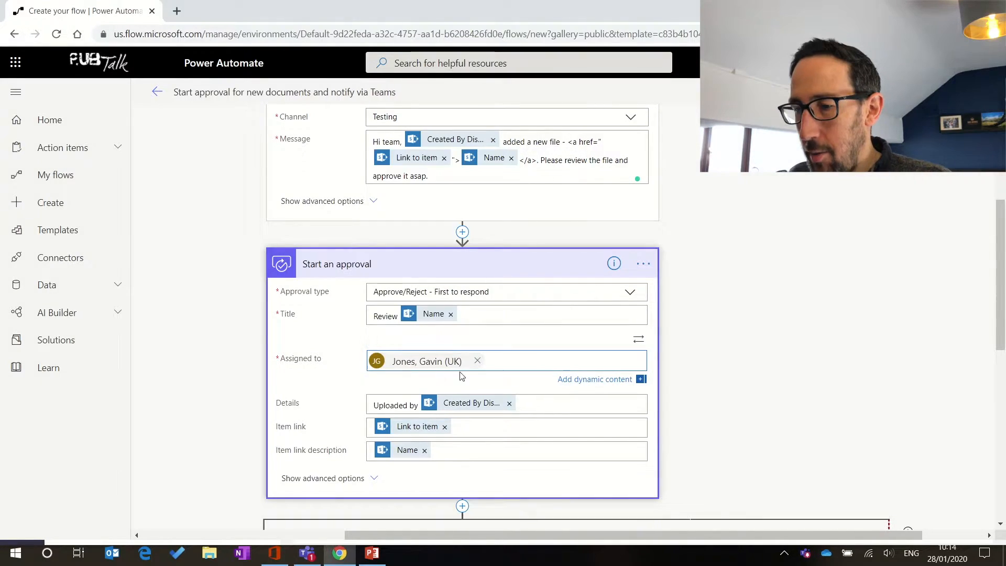
{"action": "scroll", "coordinate": [493, 405], "scroll_direction": "down", "scroll_amount": 2}
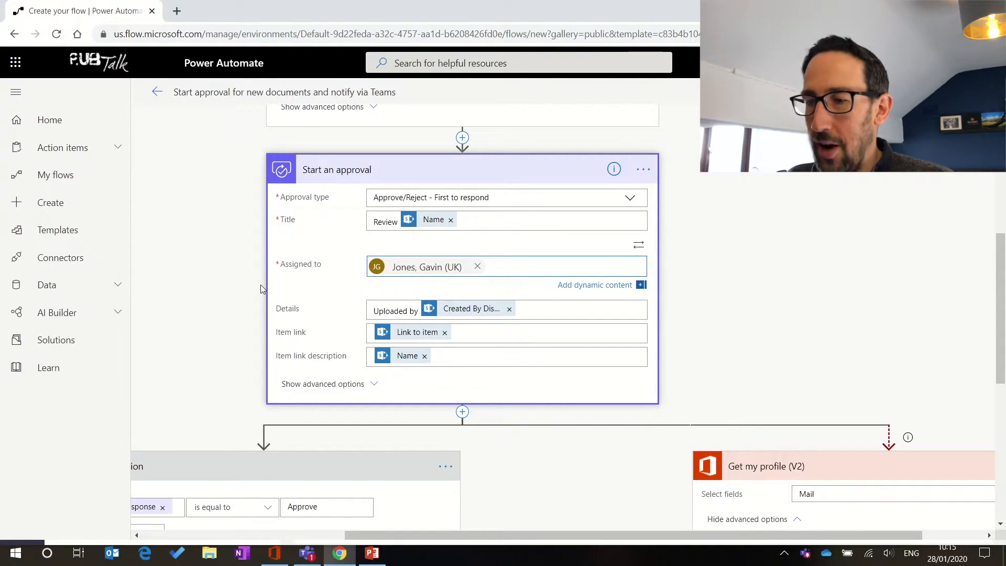
{"action": "scroll", "coordinate": [260, 286], "scroll_direction": "up", "scroll_amount": 6}
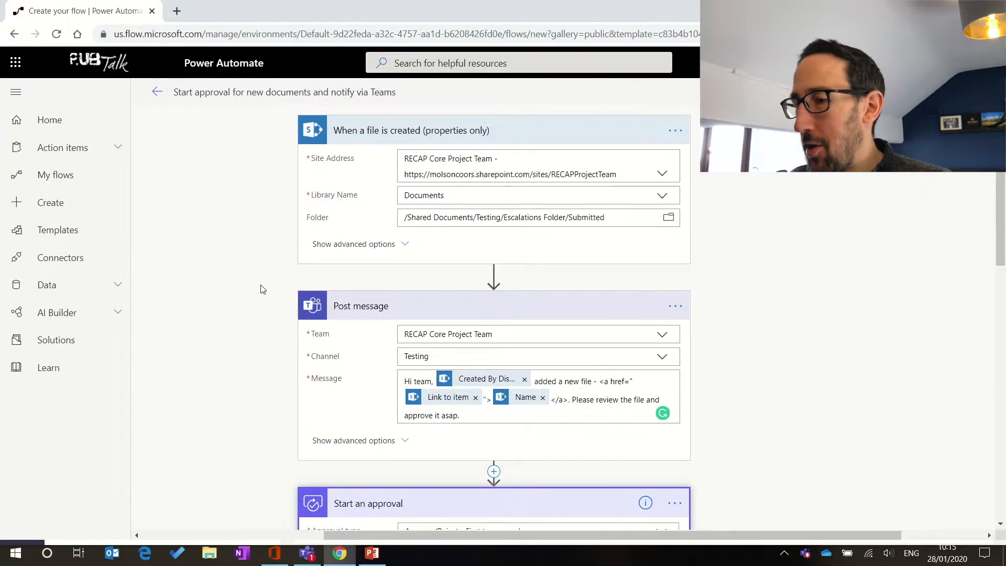
{"action": "scroll", "coordinate": [261, 286], "scroll_direction": "down", "scroll_amount": 5}
{"action": "scroll", "coordinate": [262, 289], "scroll_direction": "down", "scroll_amount": 2}
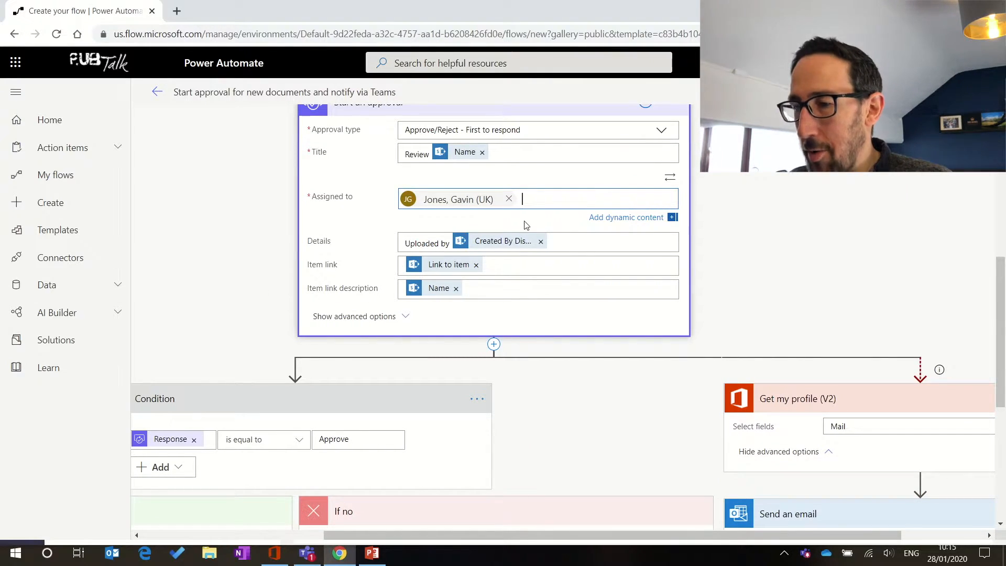
{"action": "scroll", "coordinate": [424, 261], "scroll_direction": "up", "scroll_amount": 2}
{"action": "scroll", "coordinate": [424, 260], "scroll_direction": "down", "scroll_amount": 1}
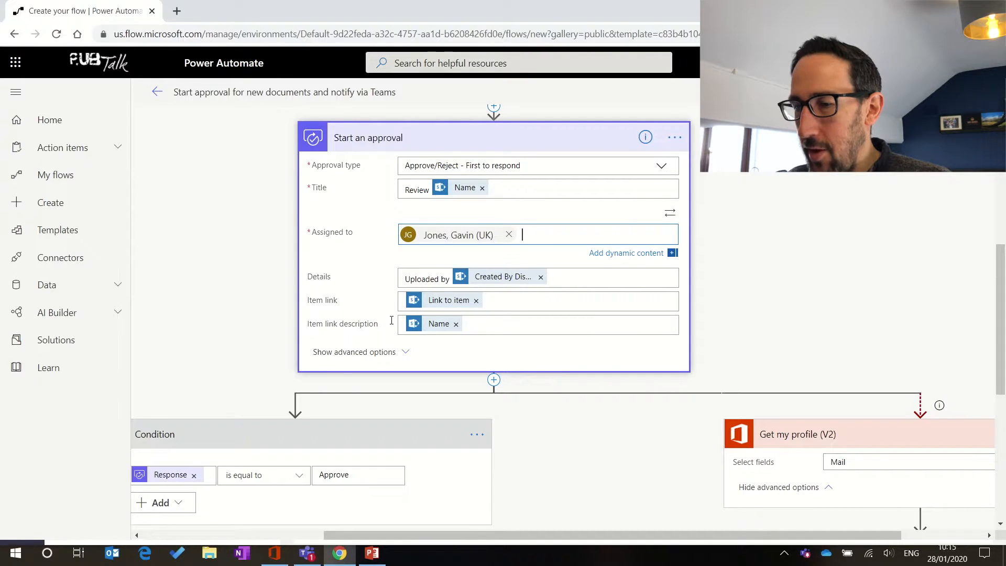
{"action": "left_click", "coordinate": [390, 356]}
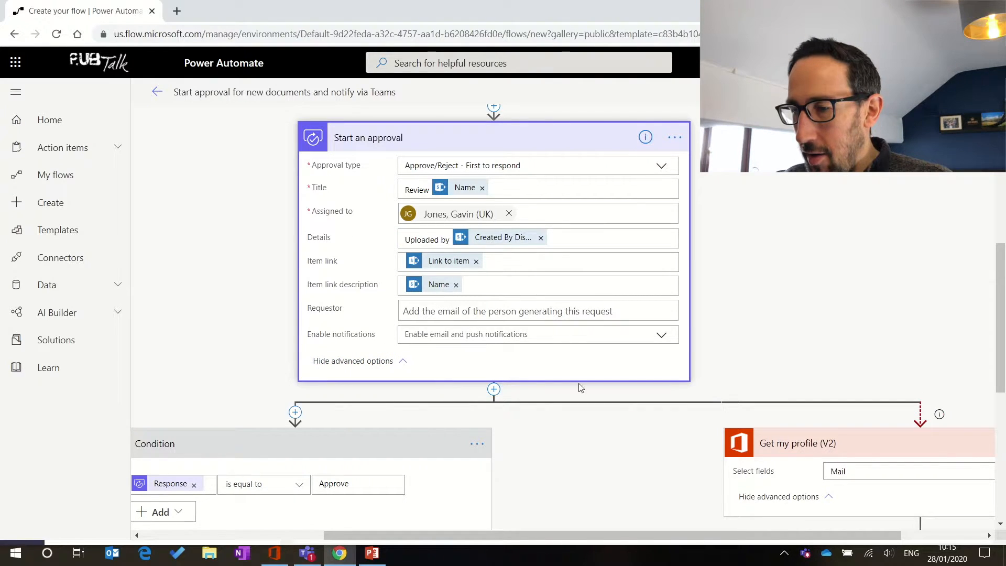
{"action": "left_click", "coordinate": [396, 360]}
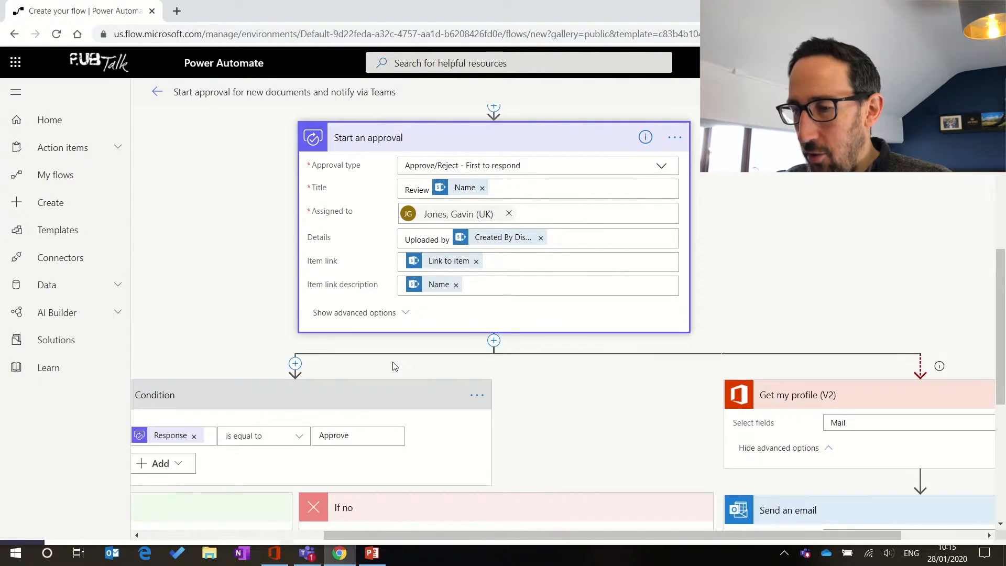
{"action": "scroll", "coordinate": [278, 308], "scroll_direction": "down", "scroll_amount": 3}
Step: Send the approval message to the RECAP Core Project Team's Testing channel
{"action": "scroll", "coordinate": [277, 308], "scroll_direction": "left", "scroll_amount": 3}
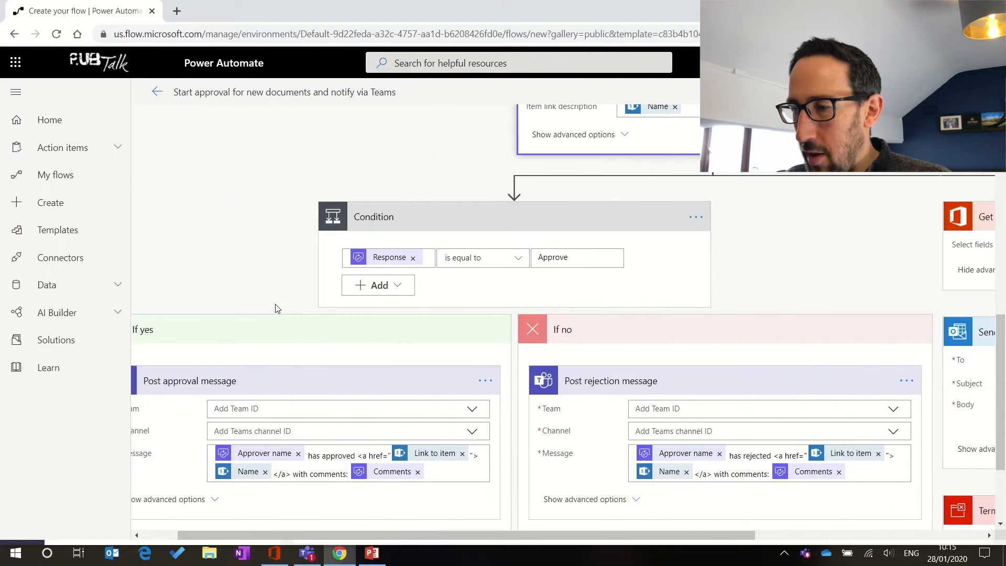
{"action": "scroll", "coordinate": [277, 308], "scroll_direction": "right", "scroll_amount": 5}
{"action": "scroll", "coordinate": [278, 308], "scroll_direction": "down", "scroll_amount": 3}
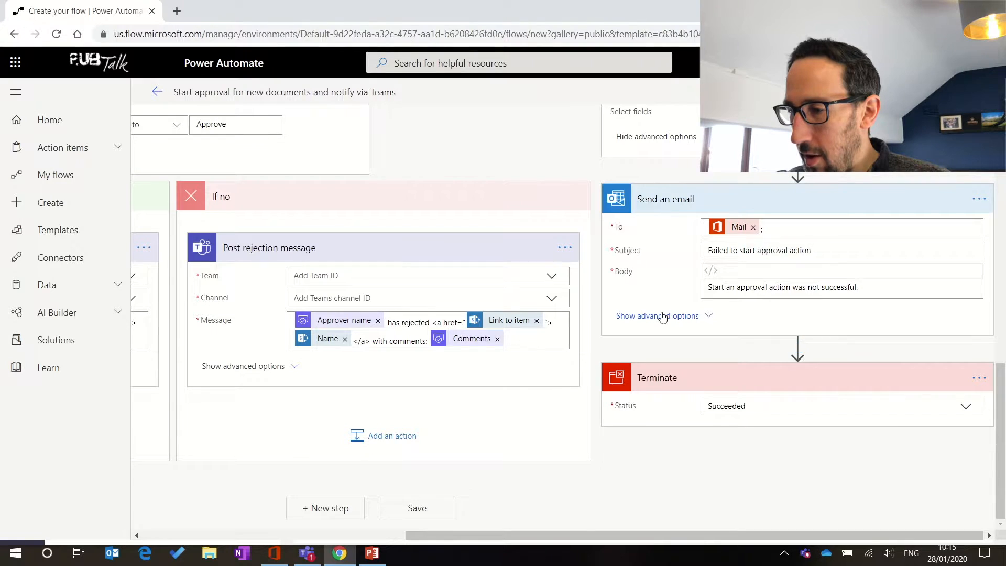
{"action": "scroll", "coordinate": [664, 316], "scroll_direction": "up", "scroll_amount": 3}
{"action": "scroll", "coordinate": [663, 317], "scroll_direction": "down", "scroll_amount": 3}
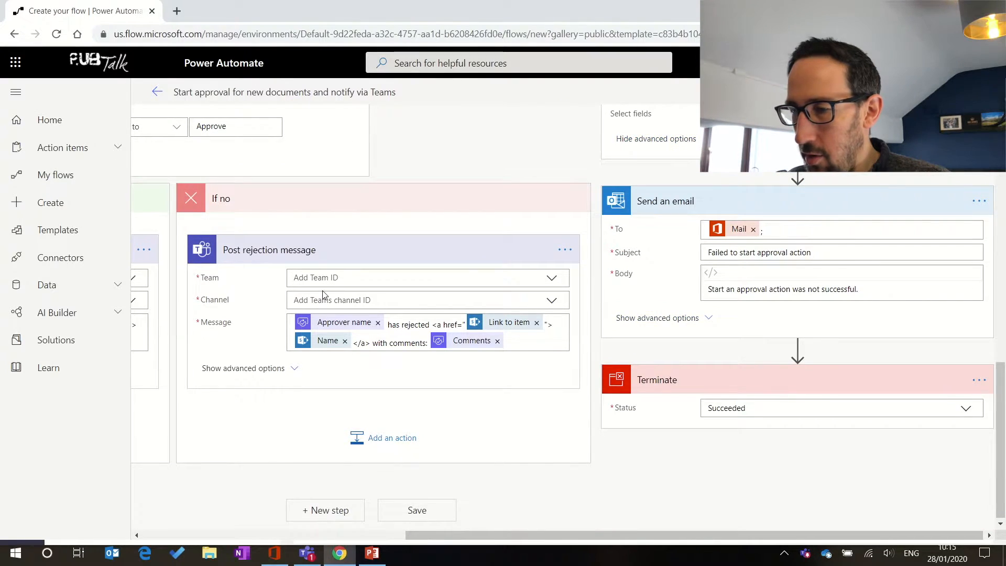
{"action": "scroll", "coordinate": [323, 294], "scroll_direction": "left", "scroll_amount": 5}
{"action": "scroll", "coordinate": [324, 294], "scroll_direction": "up", "scroll_amount": 1}
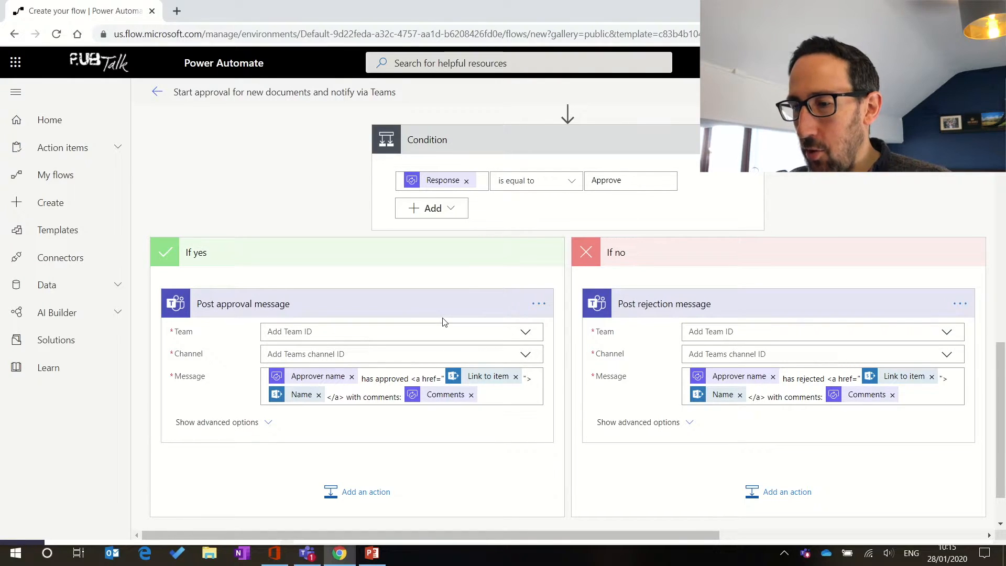
{"action": "left_click", "coordinate": [527, 331]}
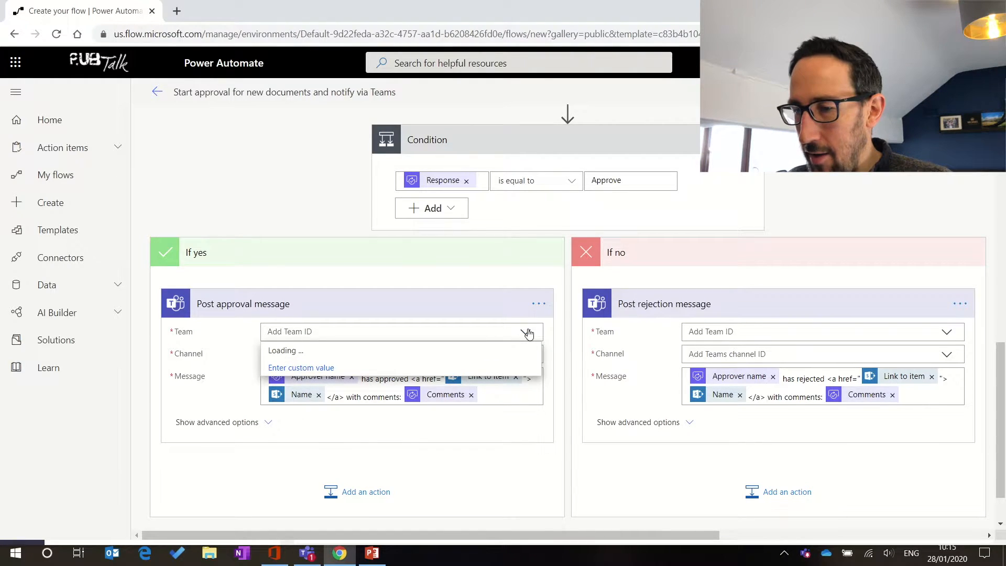
{"action": "scroll", "coordinate": [530, 399], "scroll_direction": "down", "scroll_amount": 2}
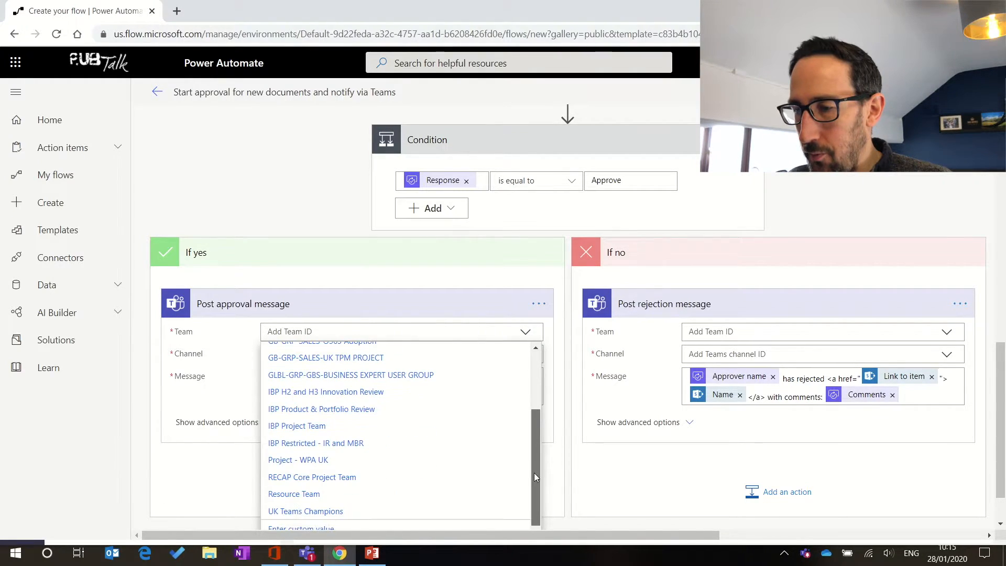
{"action": "left_click", "coordinate": [315, 477]}
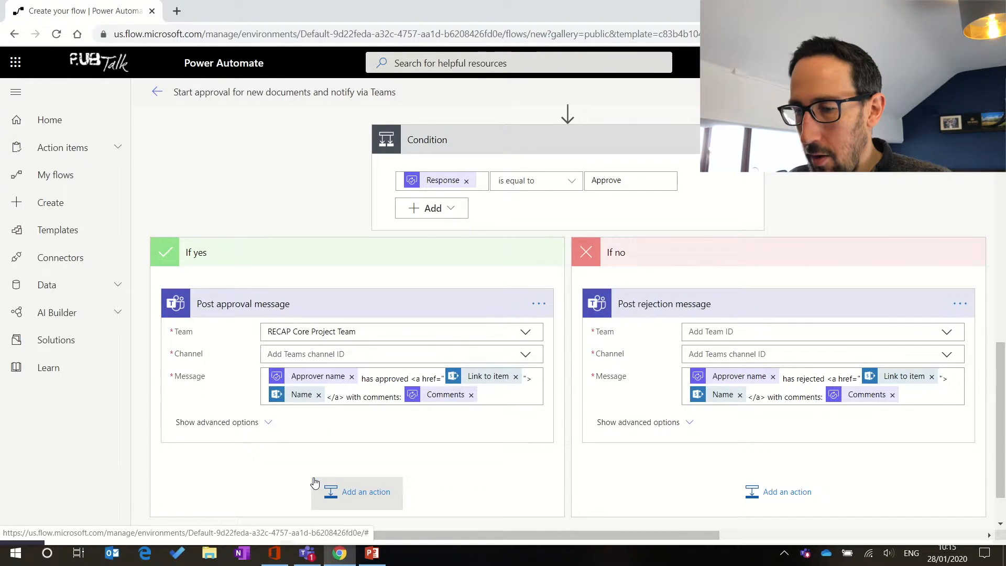
{"action": "left_click", "coordinate": [525, 355]}
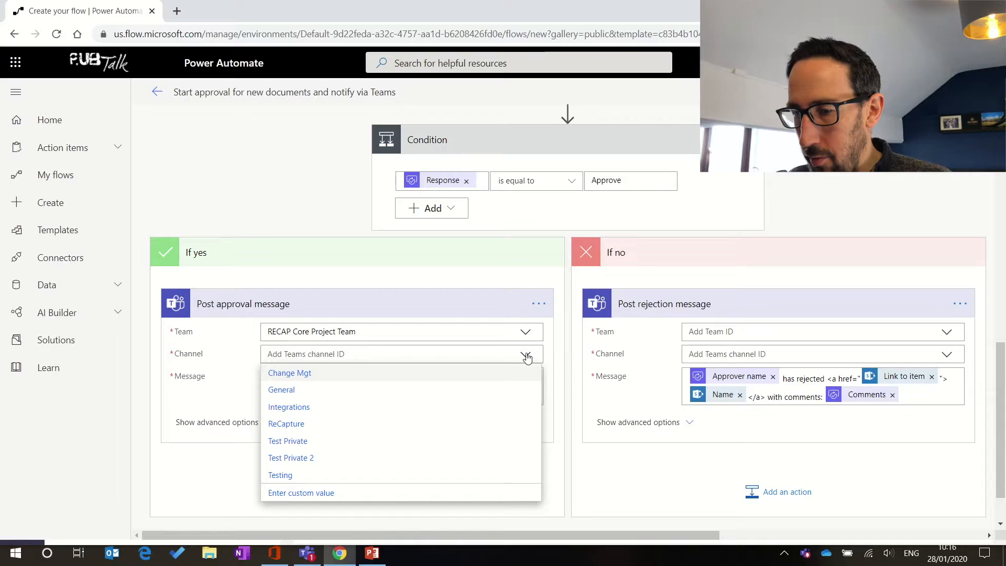
{"action": "left_click", "coordinate": [307, 475]}
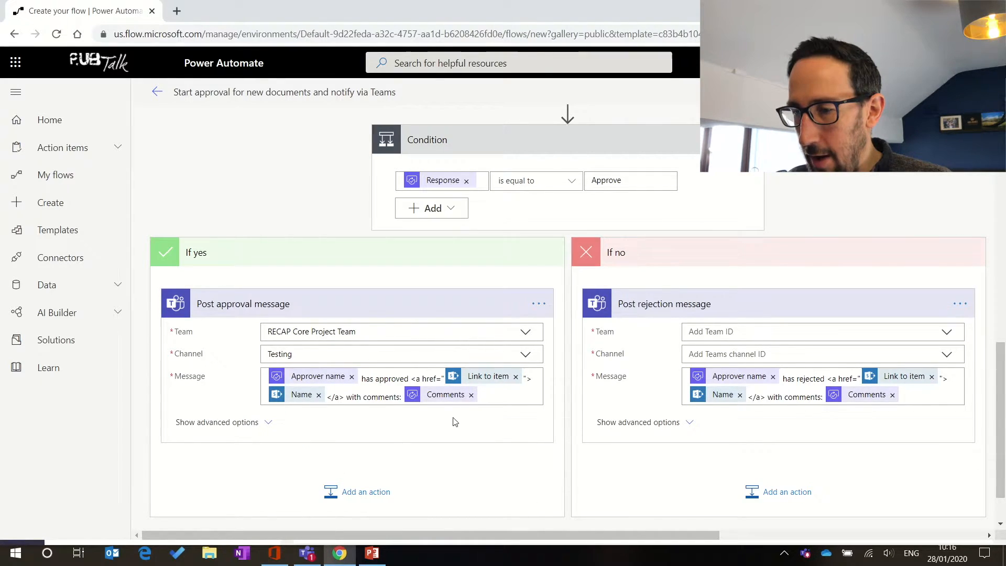
Step: Send the rejection message to the RECAP Core Project Team's Testing channel as well
{"action": "scroll", "coordinate": [498, 420], "scroll_direction": "right", "scroll_amount": 3}
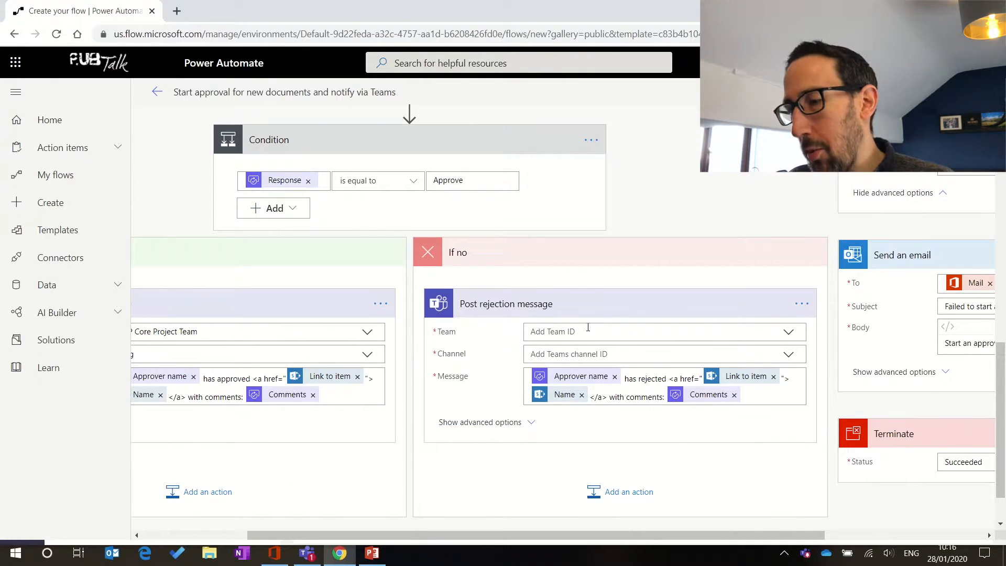
{"action": "left_click", "coordinate": [588, 330]}
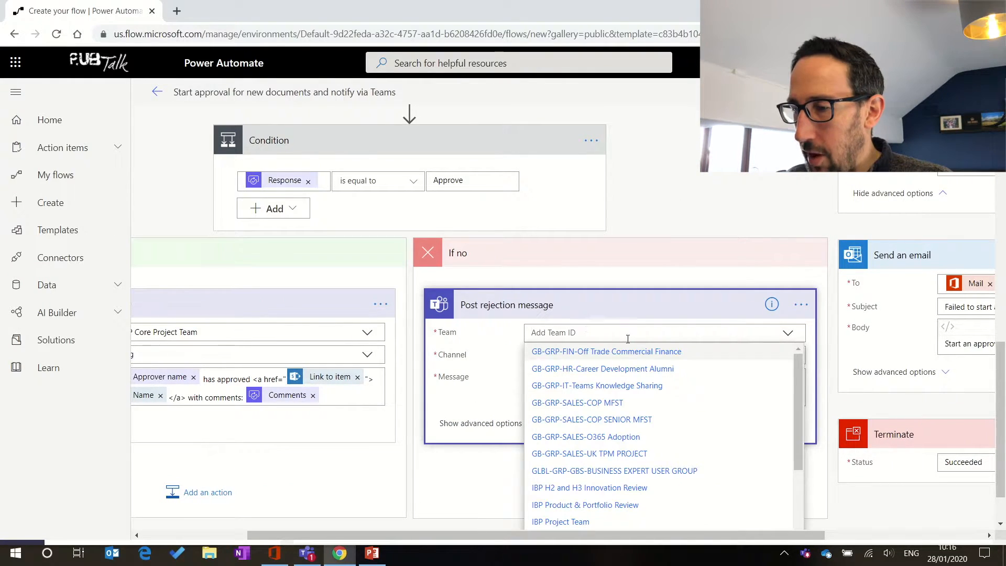
{"action": "scroll", "coordinate": [682, 445], "scroll_direction": "down", "scroll_amount": 3}
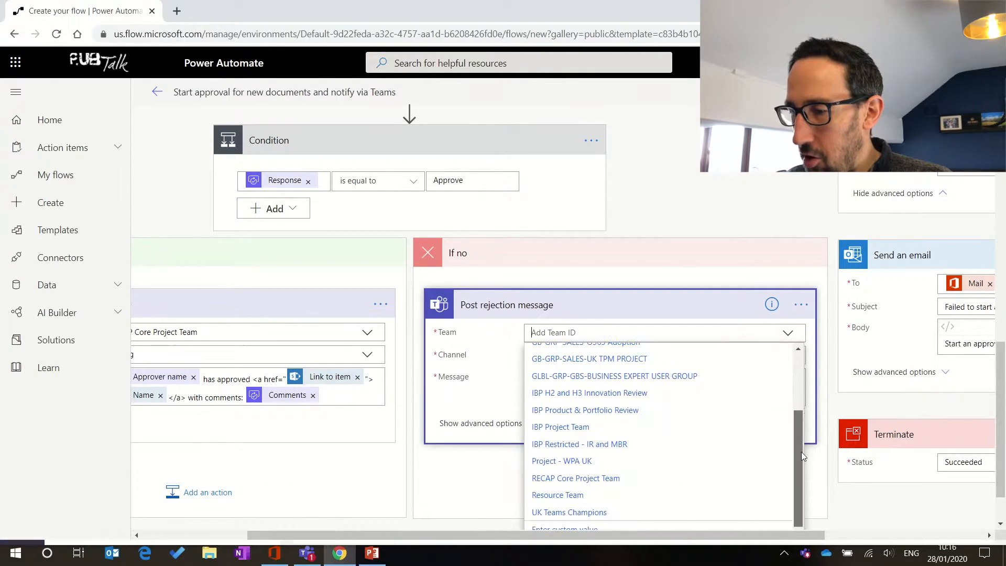
{"action": "left_click", "coordinate": [589, 478]}
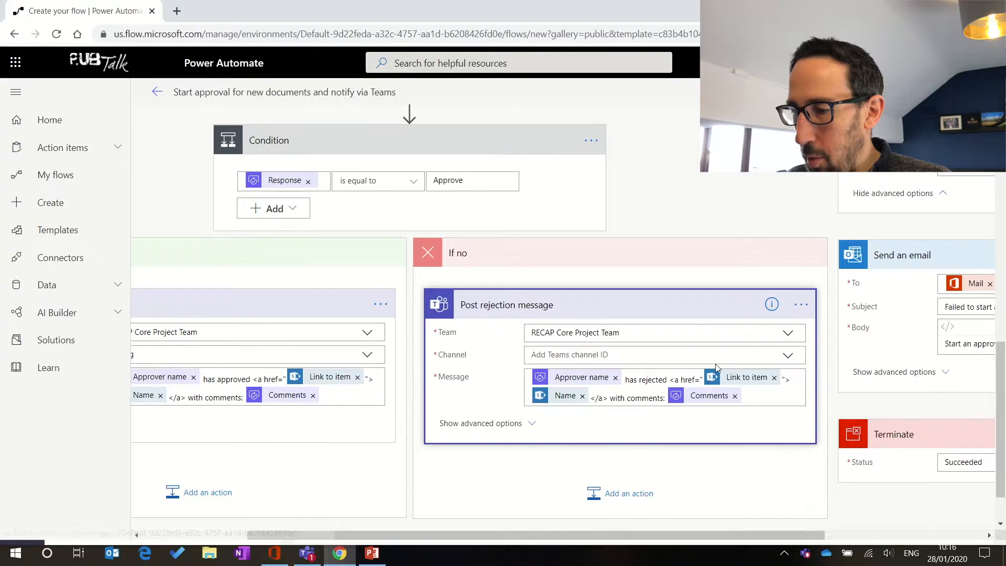
{"action": "left_click", "coordinate": [789, 357]}
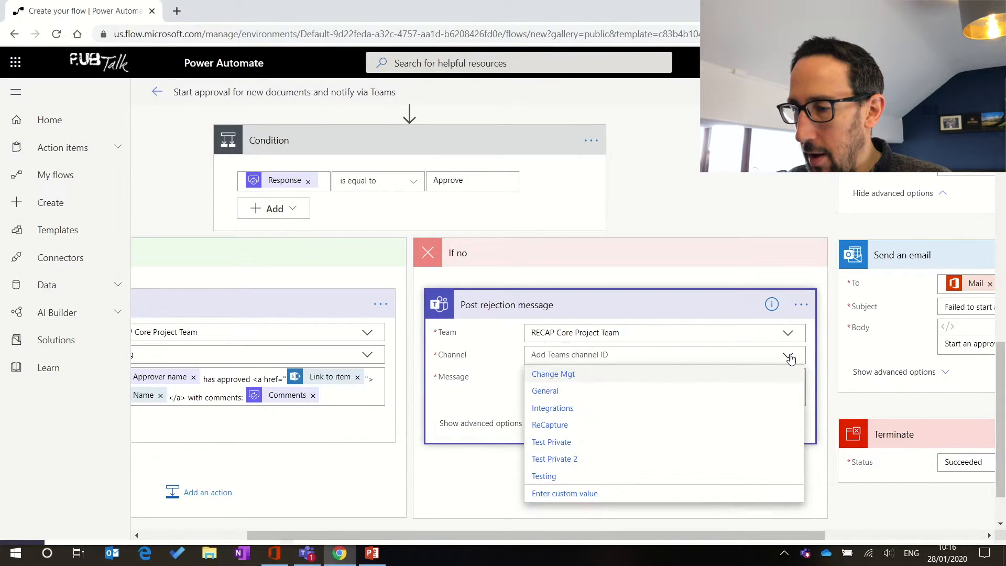
{"action": "left_click", "coordinate": [586, 477]}
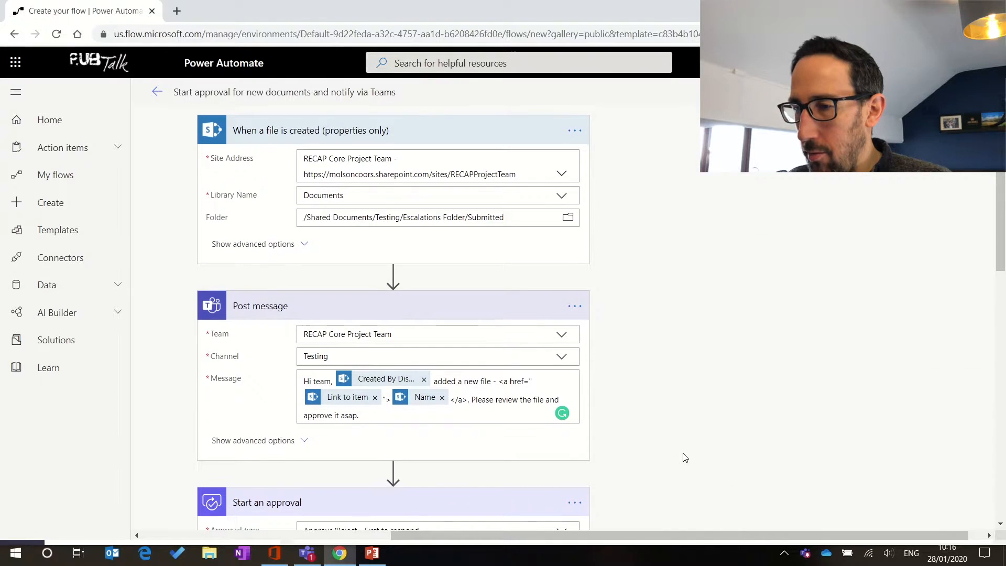
Step: Save the flow, rename it 'Test Teams Approval Flow', save again and bring up test options
{"action": "left_click", "coordinate": [851, 94]}
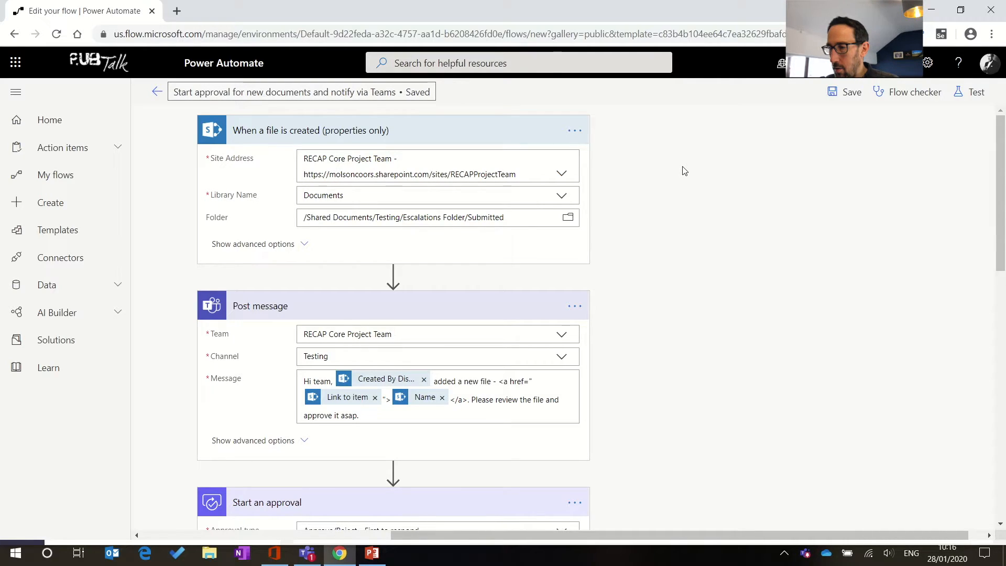
{"action": "left_click", "coordinate": [368, 94]}
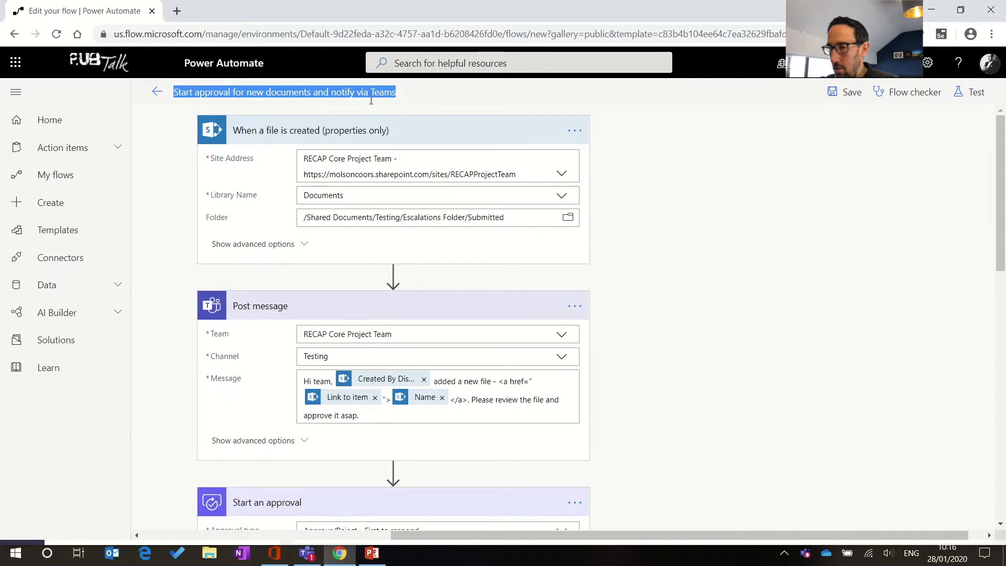
{"action": "type", "text": "F"}
{"action": "type", "text": "T"}
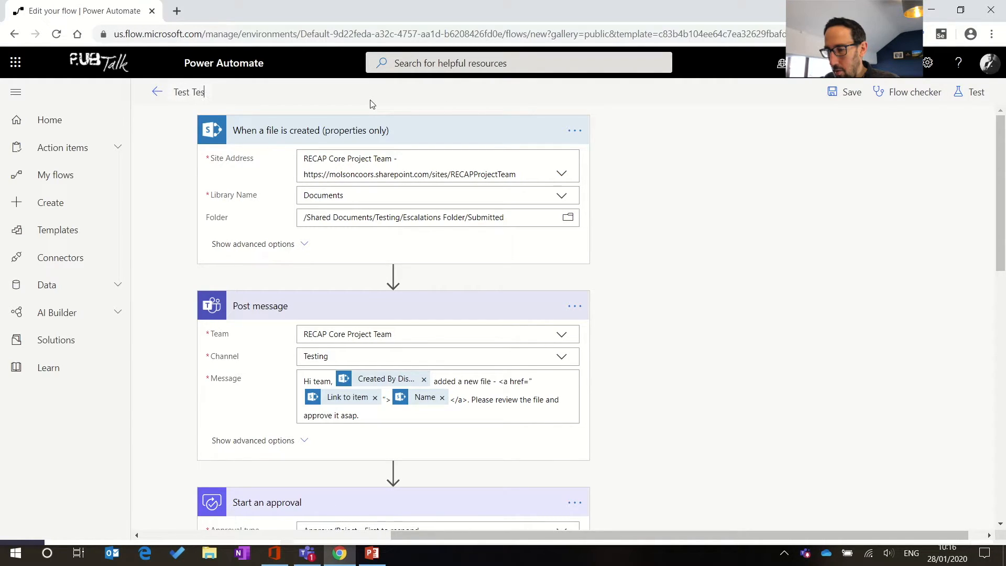
{"action": "type", "text": "est Teams Approval Flow"}
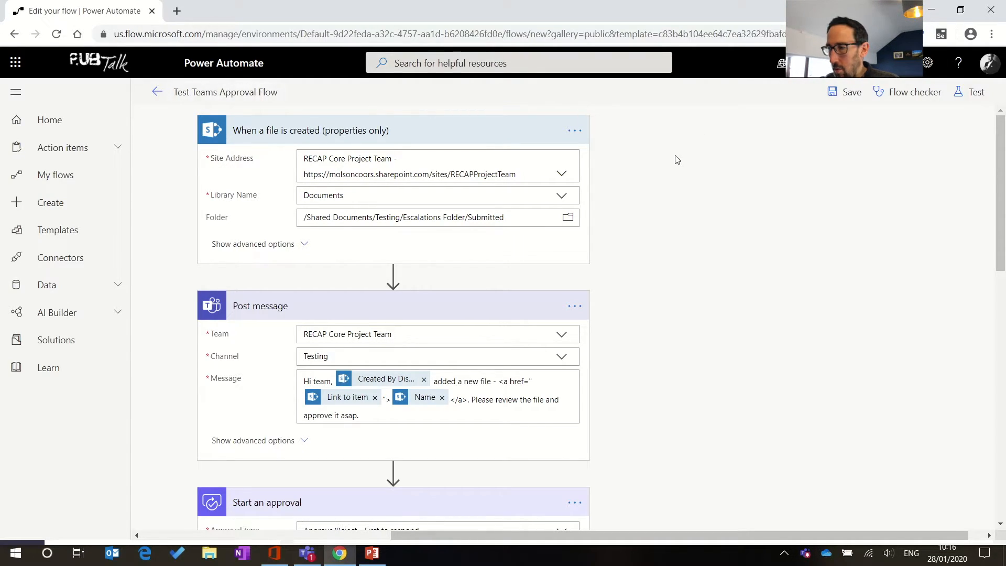
{"action": "left_click", "coordinate": [845, 92]}
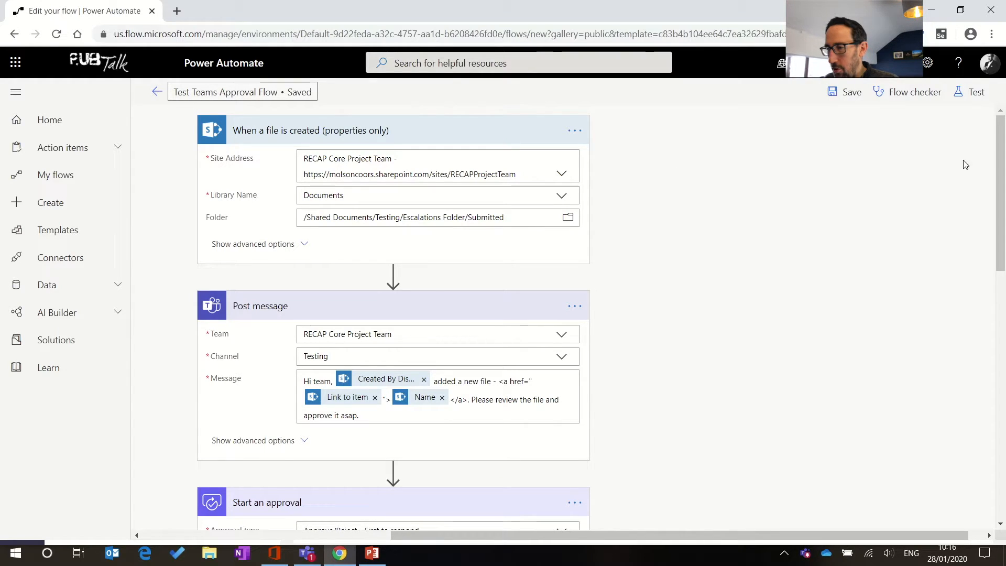
{"action": "left_click", "coordinate": [972, 91]}
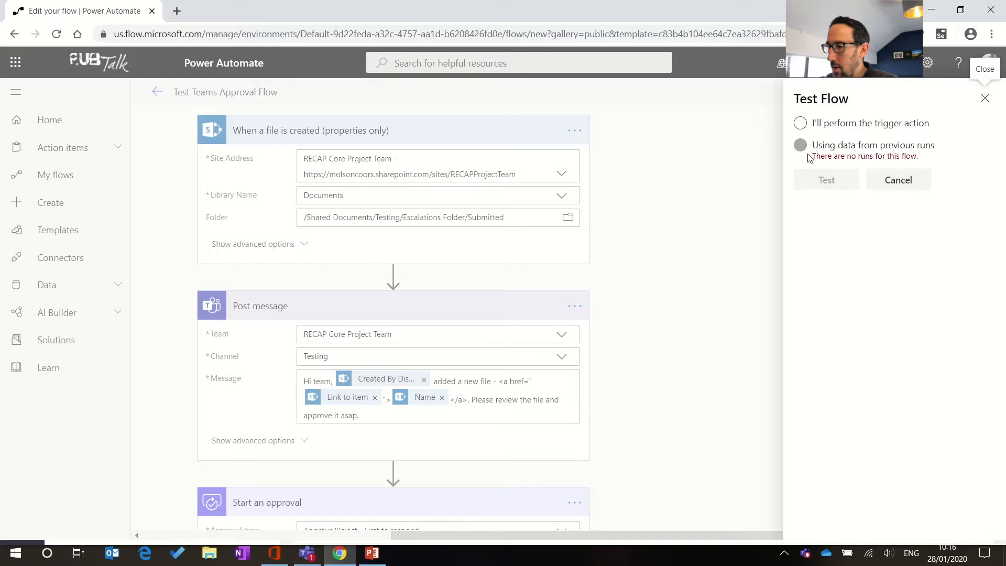
Step: Start a test run with 'I'll perform the trigger action' selected
{"action": "left_click", "coordinate": [801, 125]}
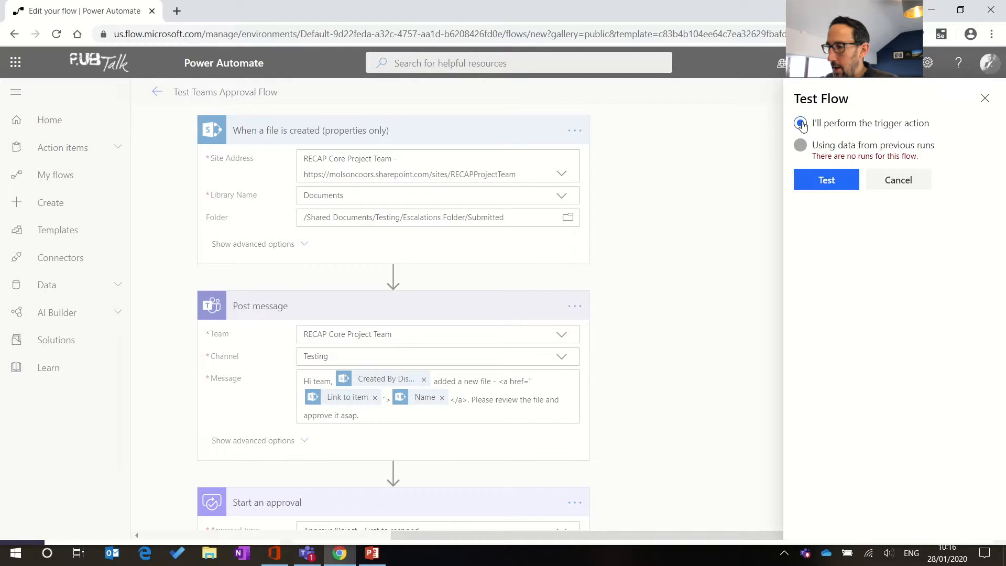
{"action": "left_click", "coordinate": [827, 180]}
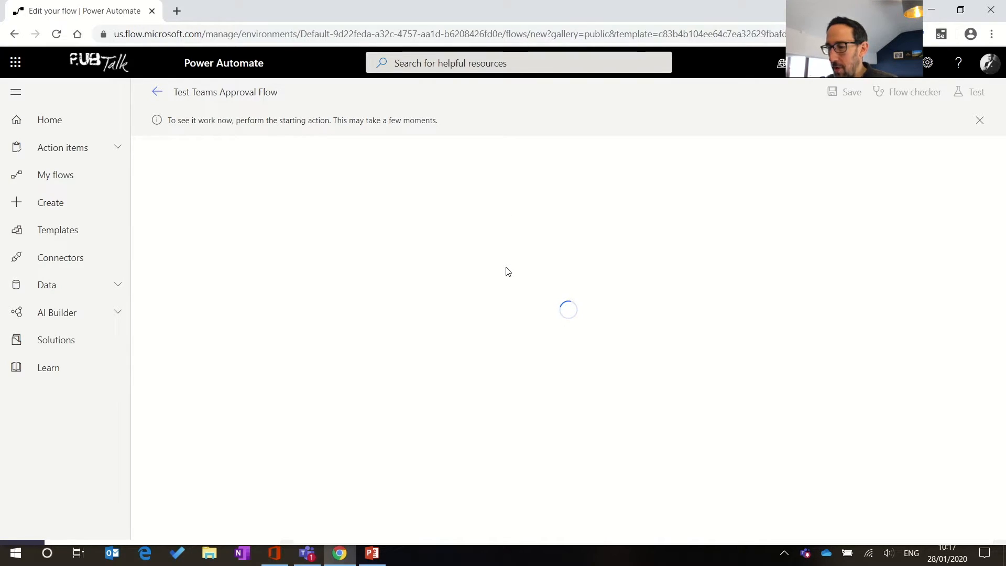
Step: In Teams, copy 2019 Escalation Form - NEW.xlsx into the Escalations Folder, keeping both files
{"action": "mouse_move", "coordinate": [308, 562]}
{"action": "left_click", "coordinate": [308, 558]}
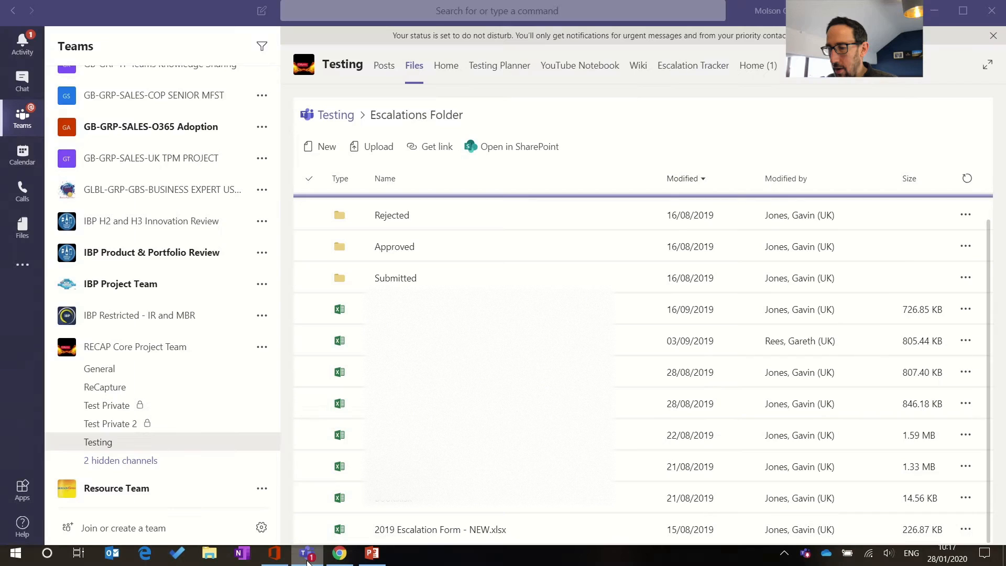
{"action": "double_click", "coordinate": [741, 12]}
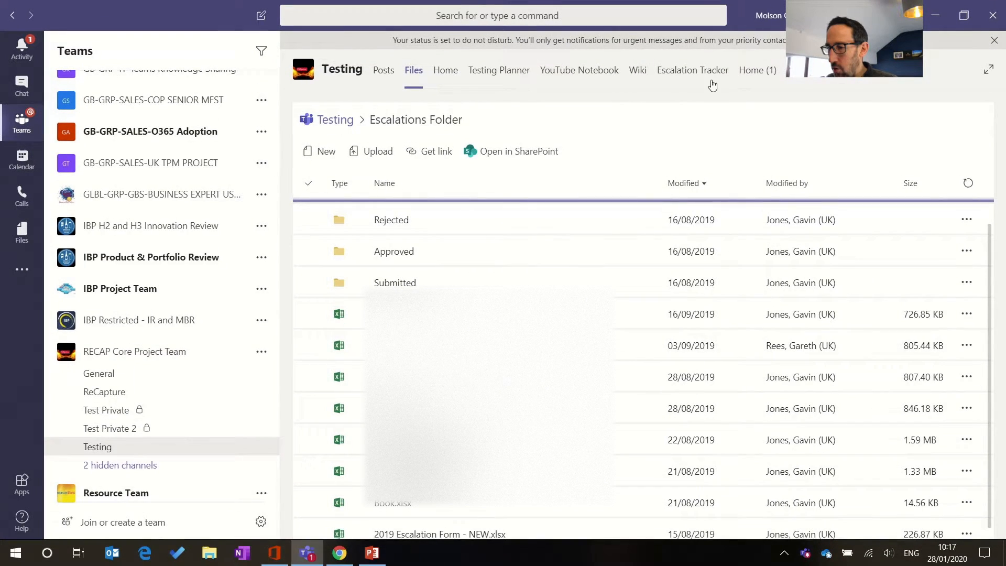
{"action": "scroll", "coordinate": [456, 340], "scroll_direction": "down", "scroll_amount": 1}
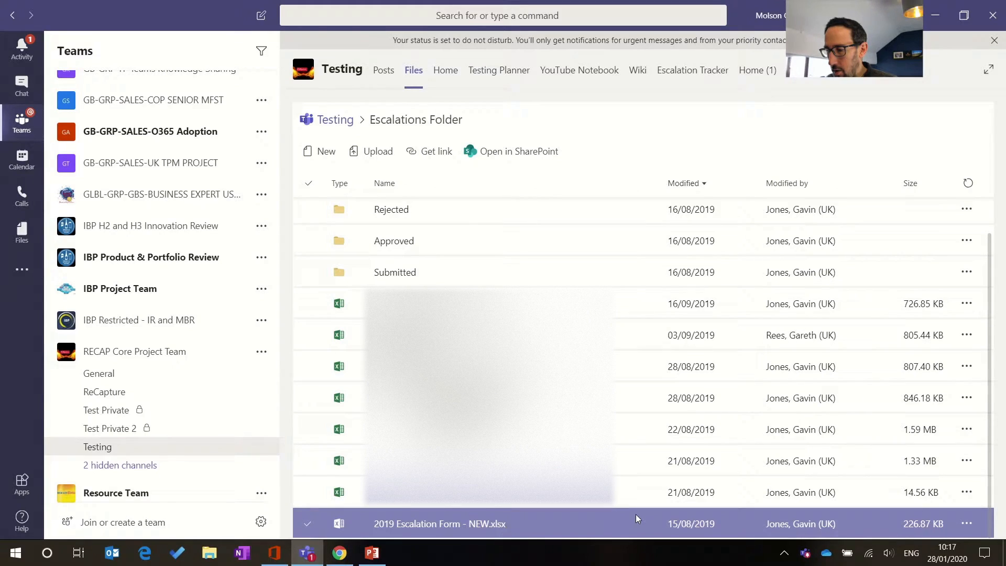
{"action": "left_click", "coordinate": [967, 524]}
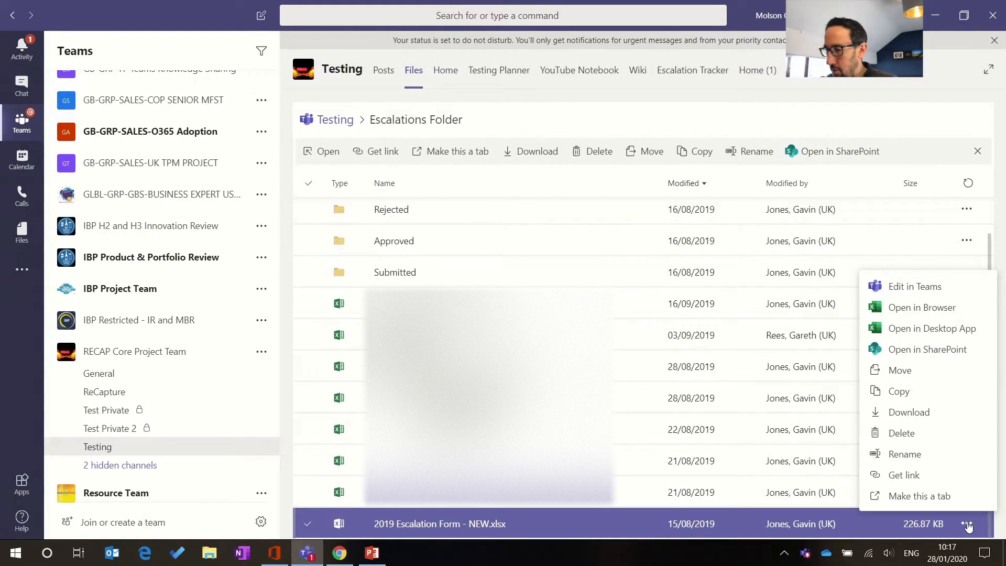
{"action": "left_click", "coordinate": [900, 390]}
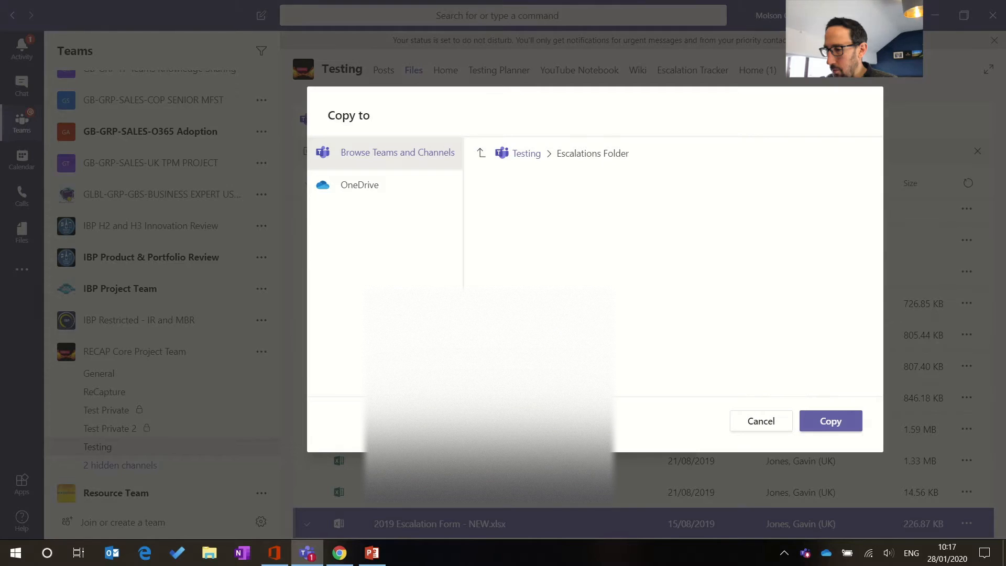
{"action": "left_click", "coordinate": [831, 422]}
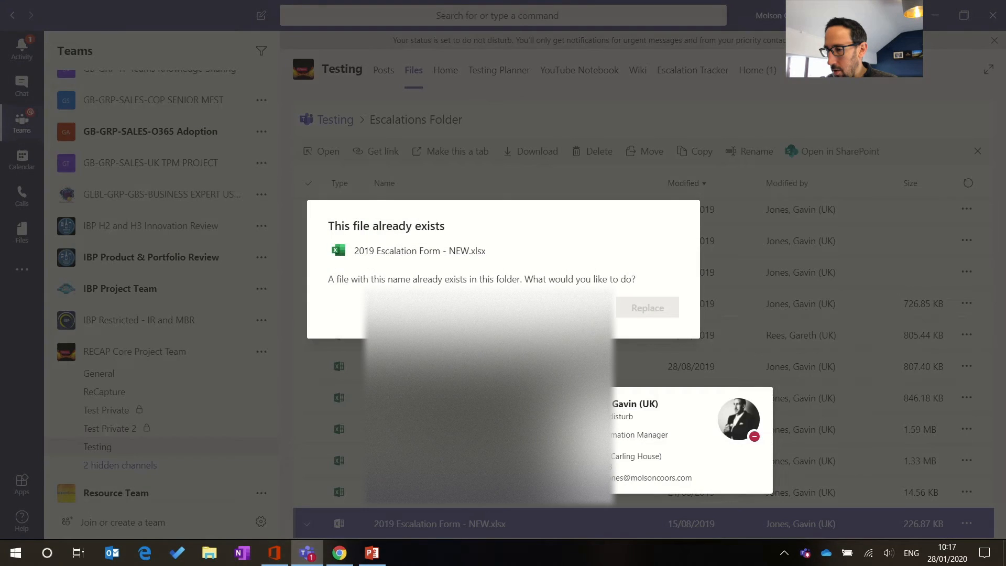
{"action": "left_click", "coordinate": [579, 308]}
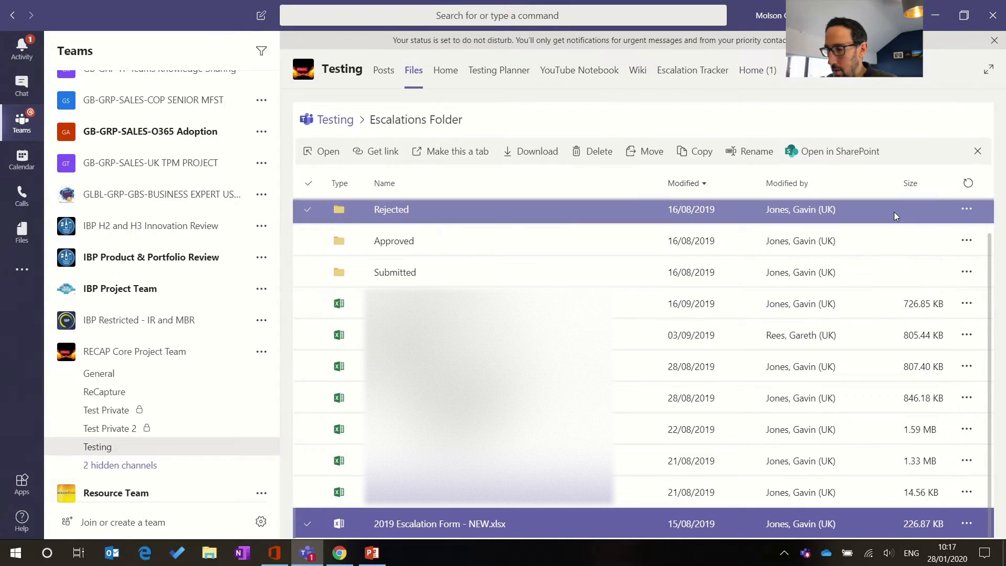
{"action": "left_click", "coordinate": [970, 184]}
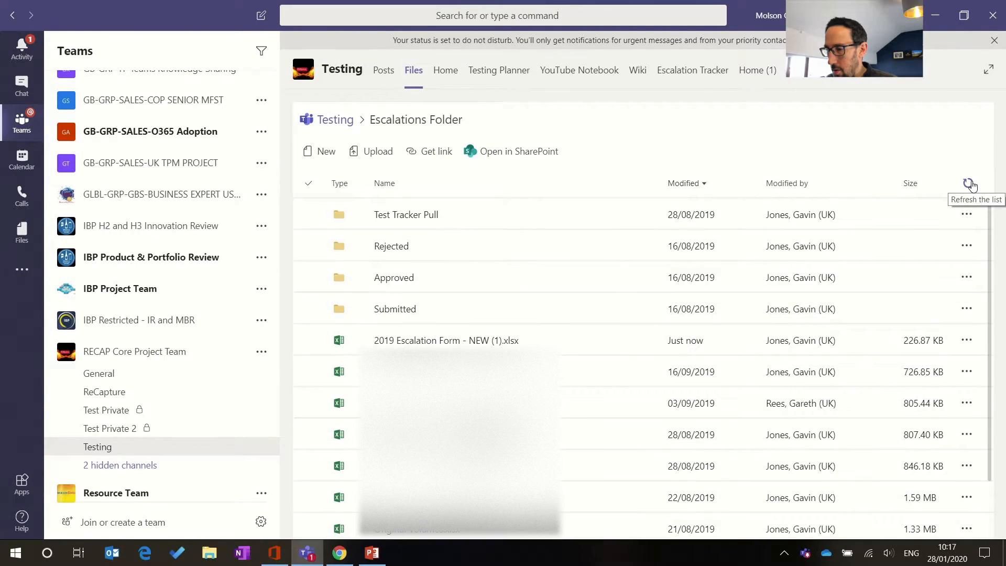
Step: Rename the copied form to Test Flow 1.xlsx
{"action": "left_click", "coordinate": [967, 341]}
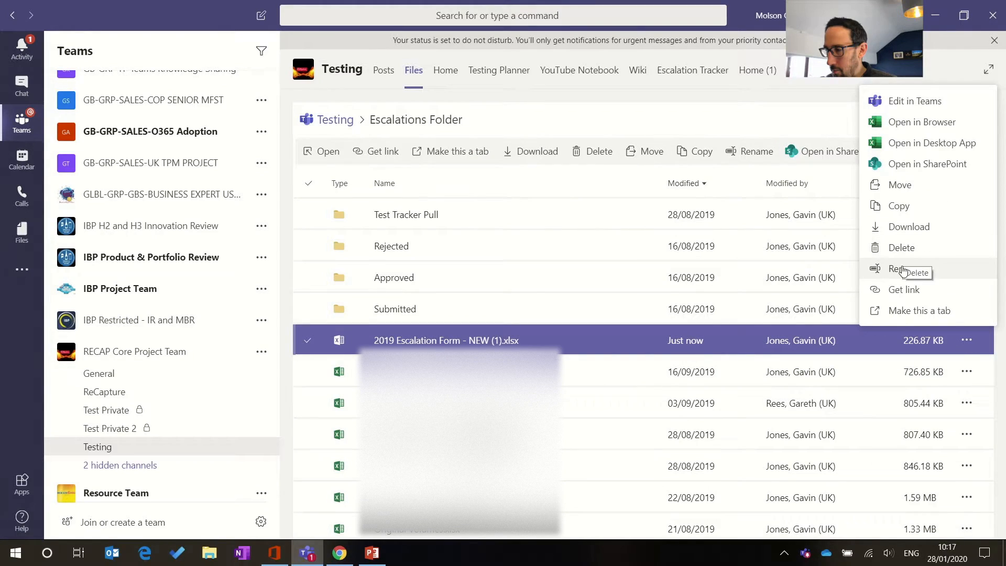
{"action": "left_click", "coordinate": [901, 269]}
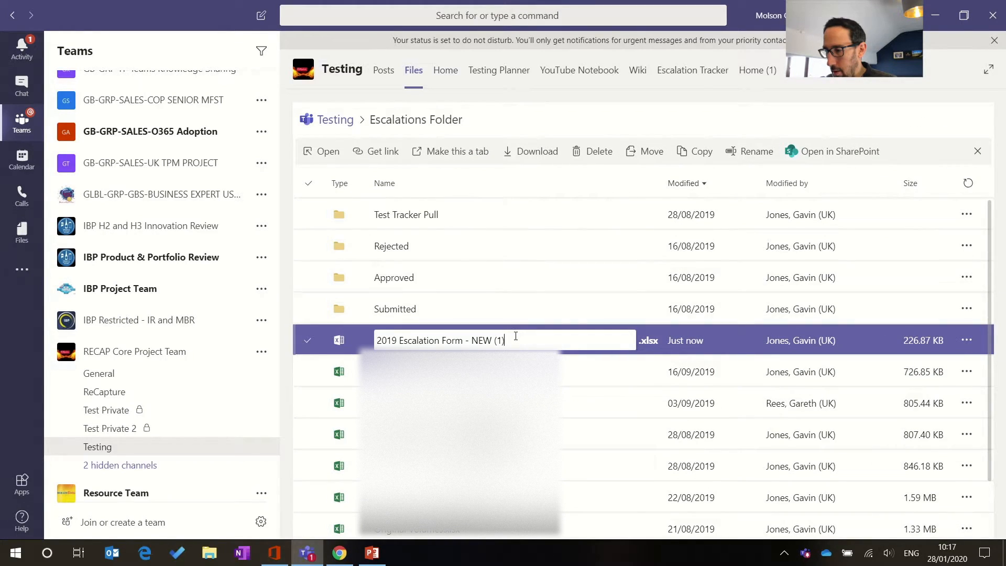
{"action": "left_click_drag", "start_coordinate": [516, 336], "coordinate": [359, 327]}
{"action": "type", "text": "Test Flow 1"}
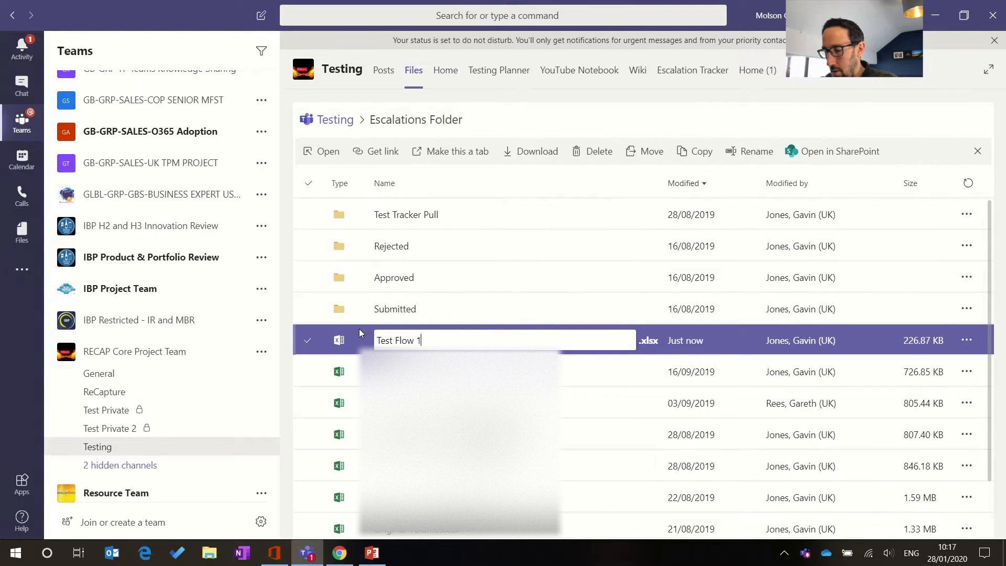
{"action": "key", "text": "Return"}
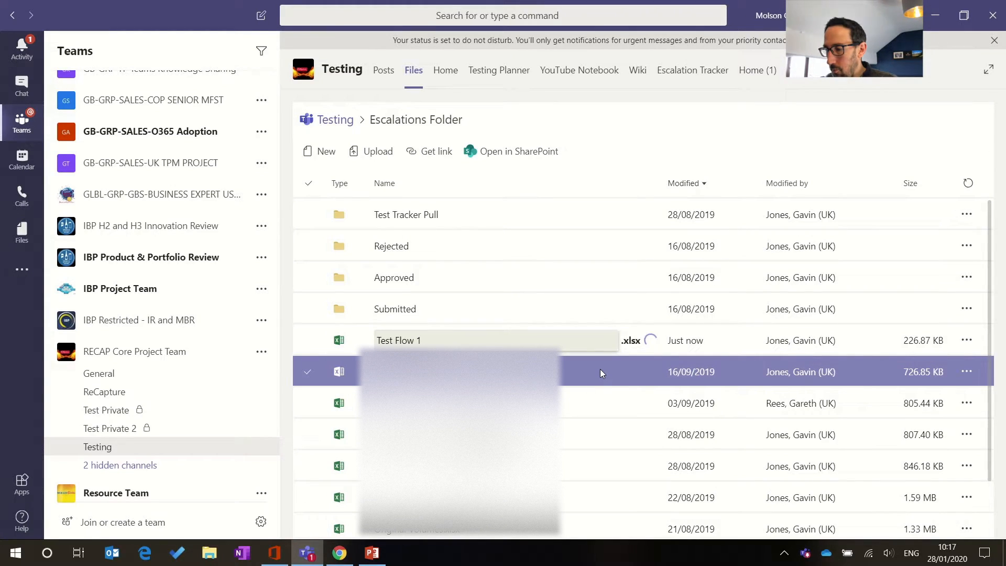
{"action": "left_click", "coordinate": [973, 342]}
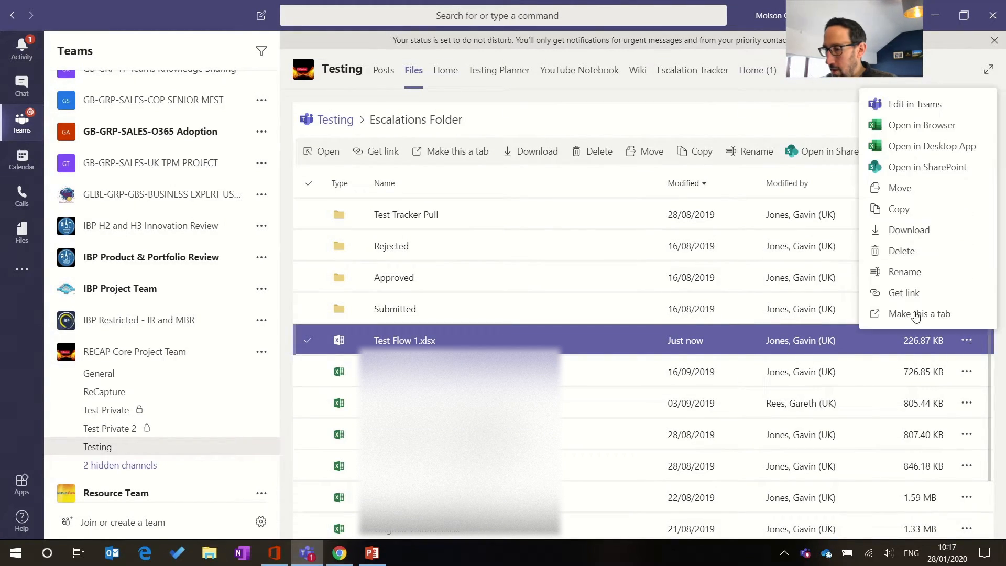
Step: Move Test Flow 1.xlsx from the Escalations Folder into the Submitted folder
{"action": "left_click", "coordinate": [900, 190]}
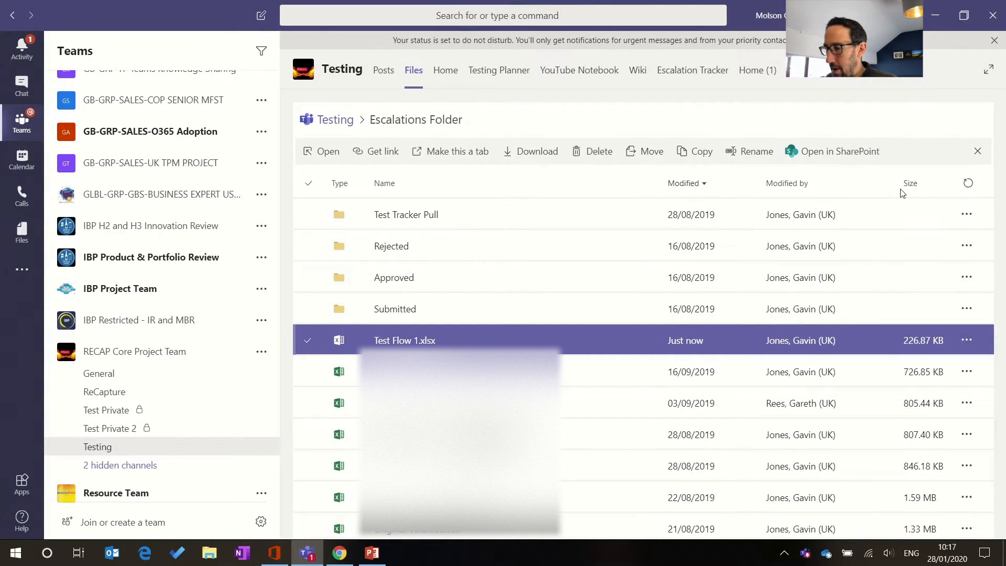
{"action": "left_click", "coordinate": [544, 257]}
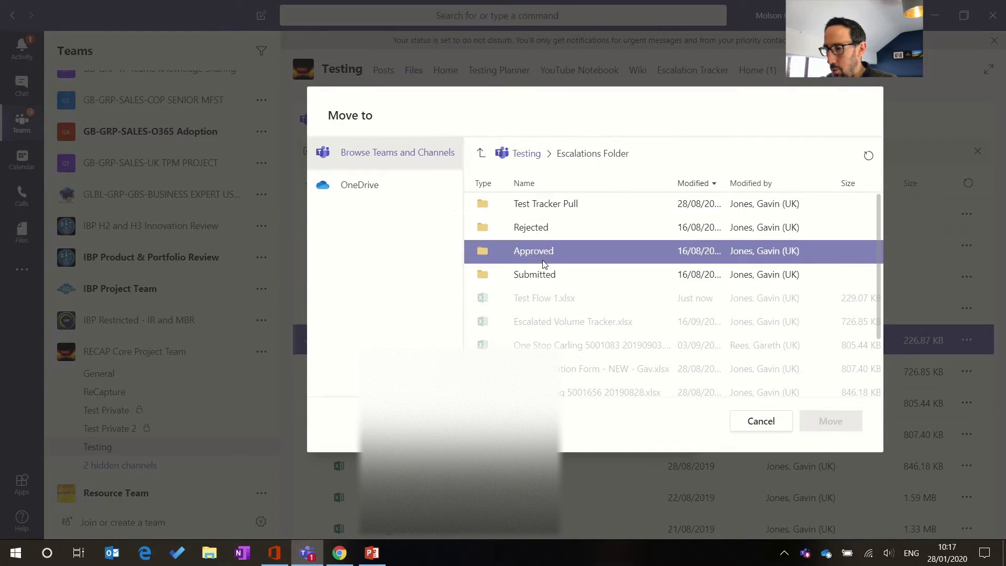
{"action": "left_click", "coordinate": [583, 277]}
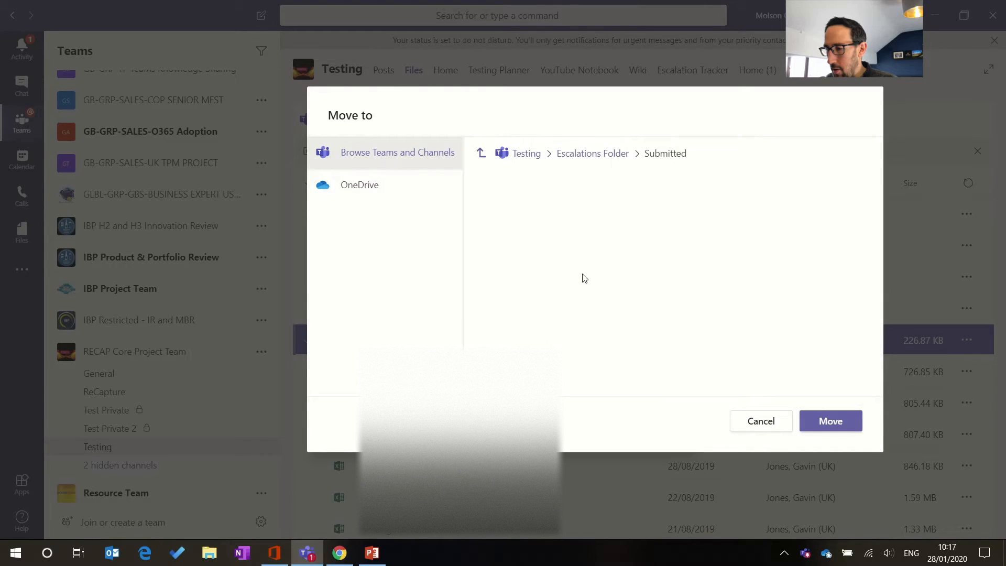
{"action": "left_click", "coordinate": [831, 422]}
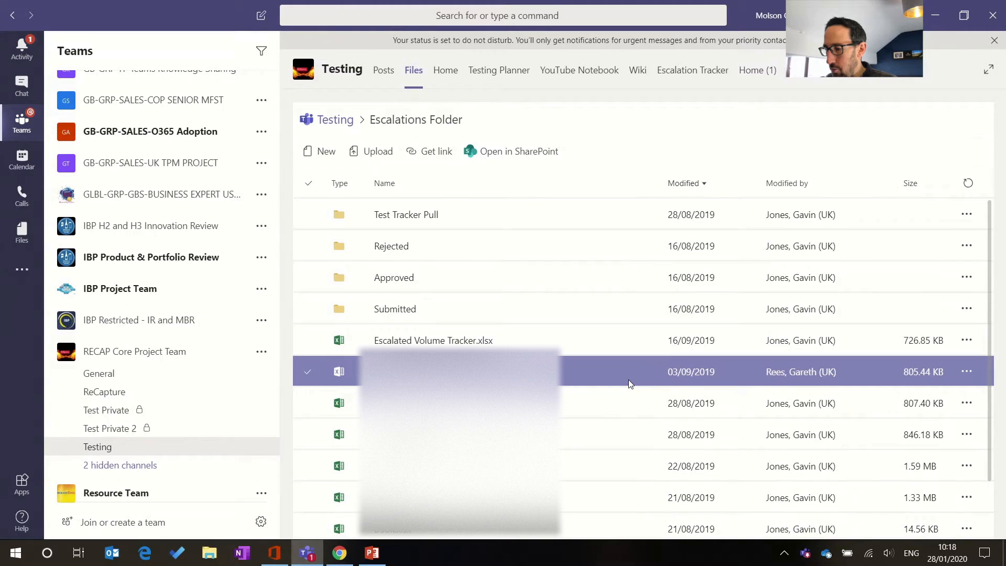
{"action": "key", "text": "alt+Tab"}
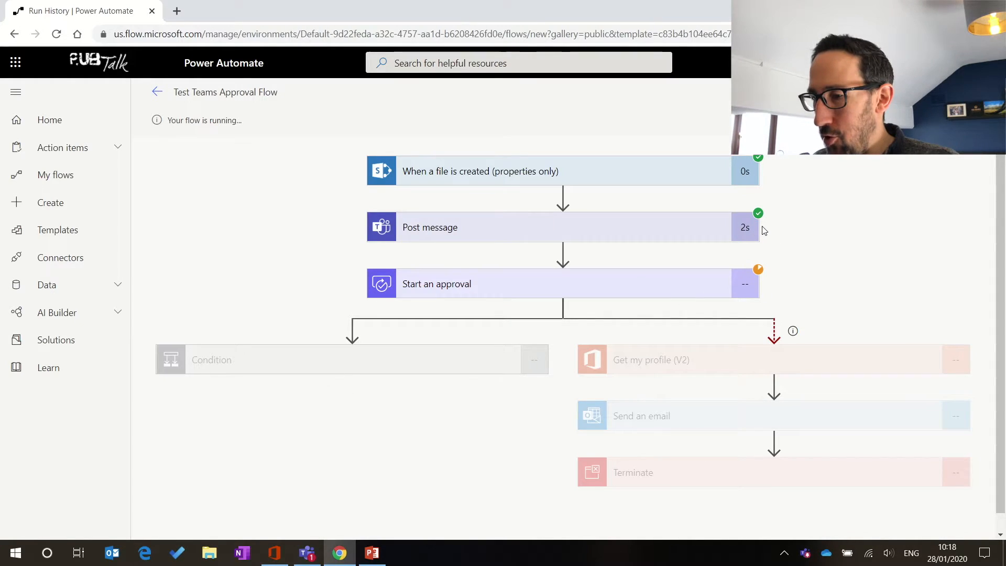
Step: Bring Teams back to the front while the test run awaits approval
{"action": "left_click", "coordinate": [307, 553]}
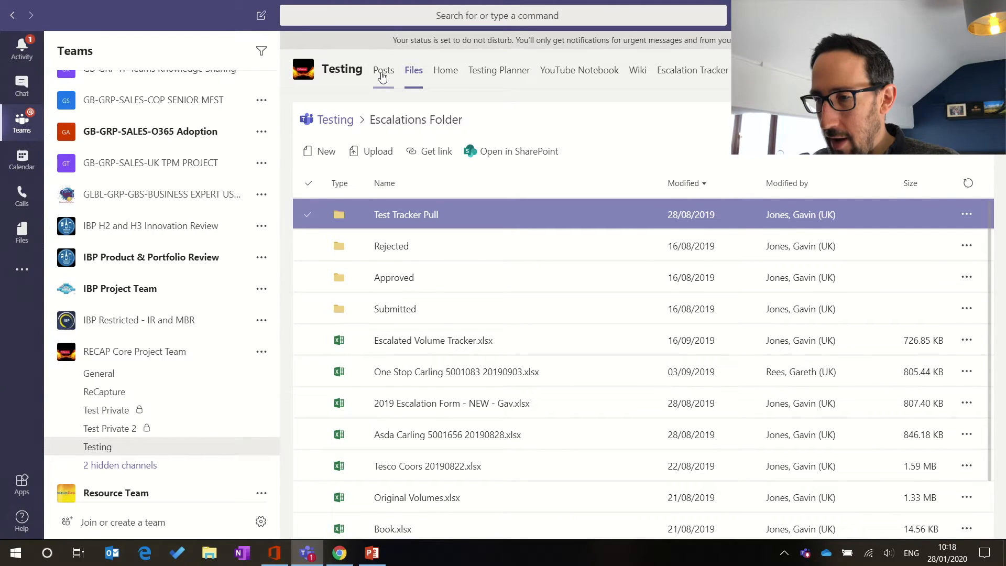
Step: Check the Testing channel post asking to review Test Flow 1 and preview the linked file
{"action": "left_click", "coordinate": [383, 76]}
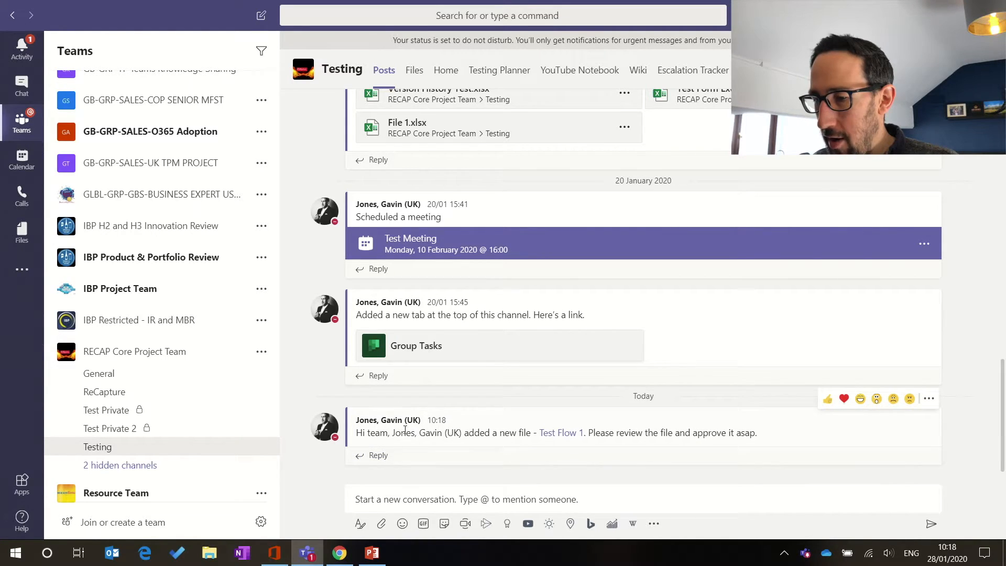
{"action": "left_click", "coordinate": [559, 433]}
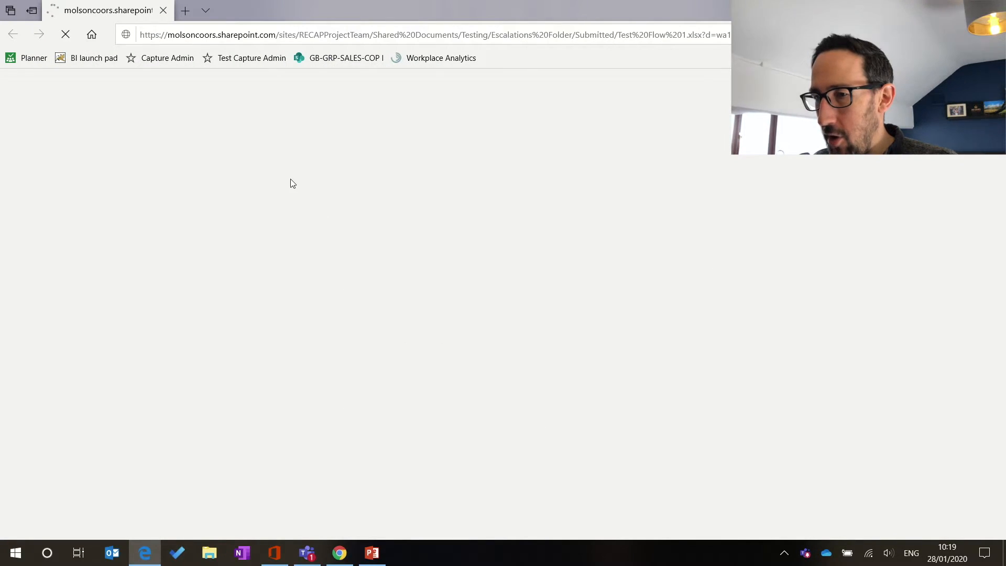
{"action": "left_click", "coordinate": [163, 11]}
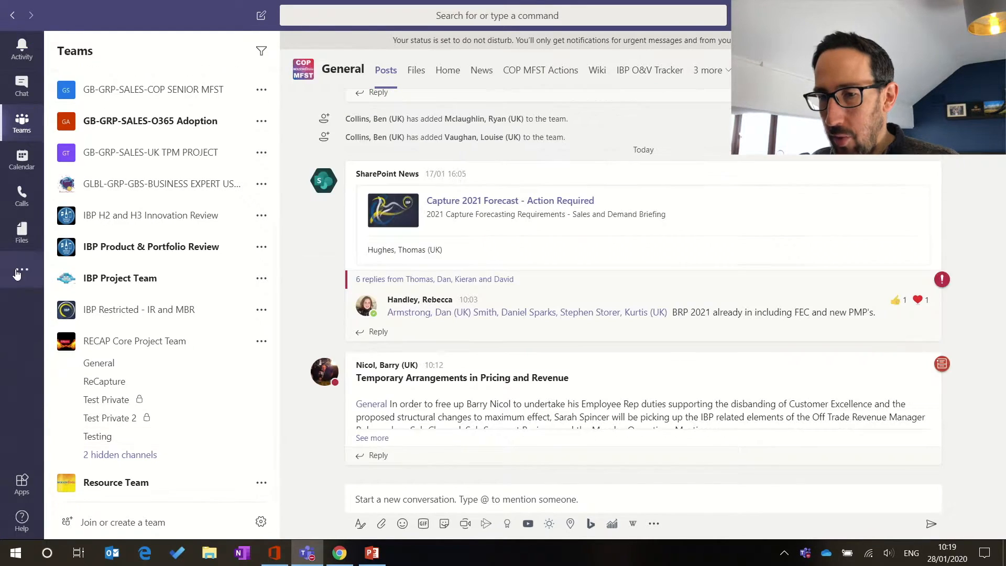
{"action": "left_click", "coordinate": [21, 272]}
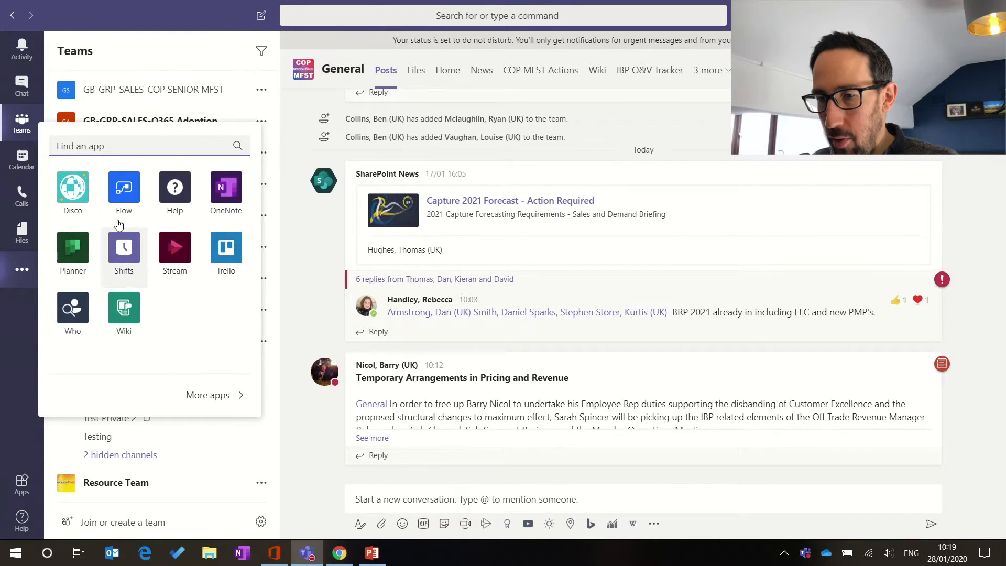
Step: Open Review Test Flow 1 in the Flow app's Approvals and set the response to Approve
{"action": "left_click", "coordinate": [121, 198]}
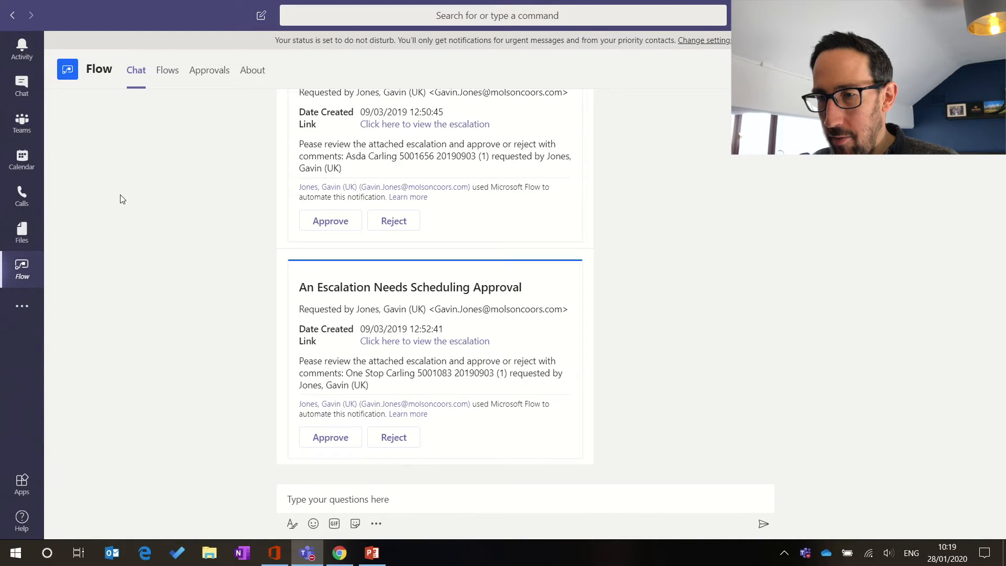
{"action": "left_click", "coordinate": [209, 70]}
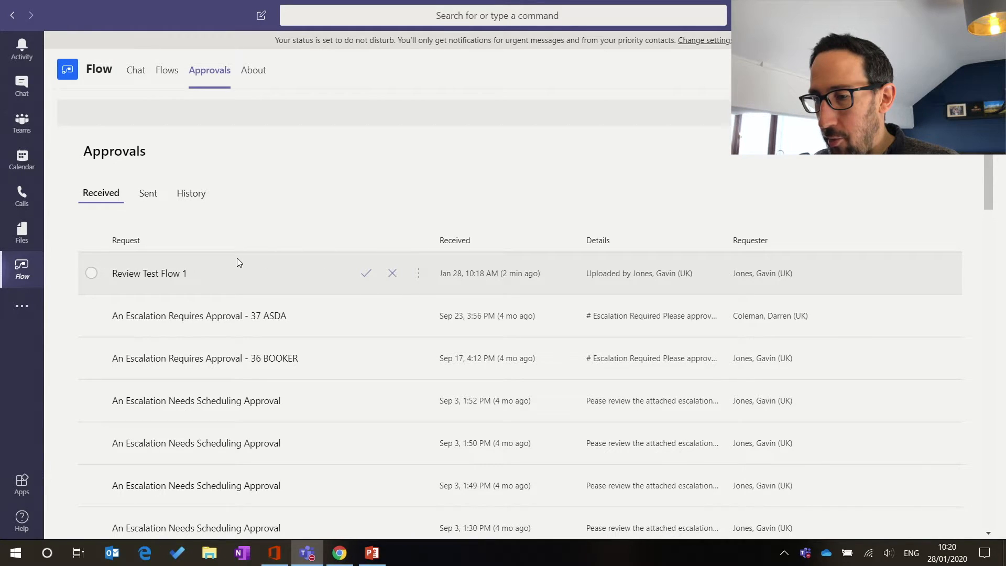
{"action": "left_click", "coordinate": [172, 282]}
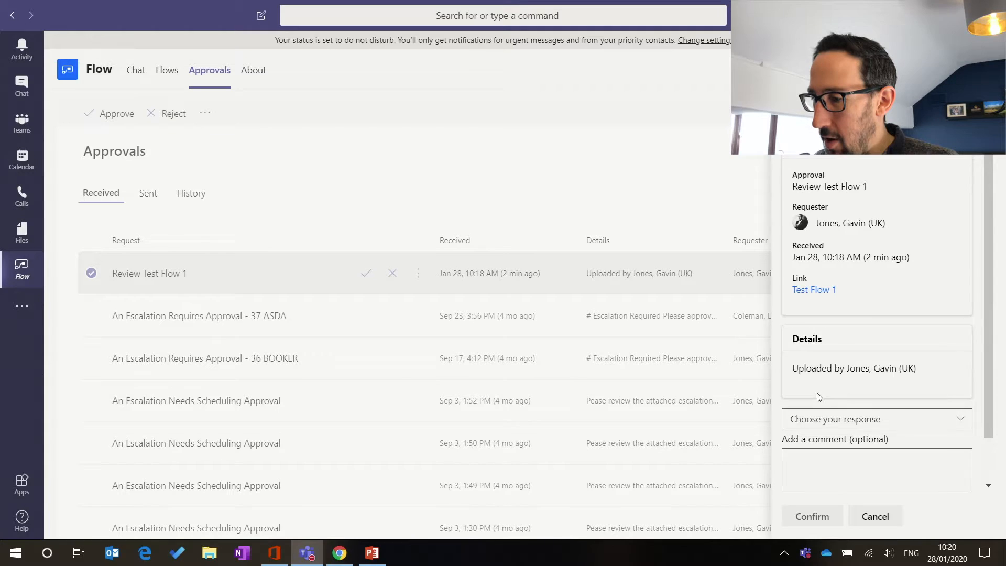
{"action": "scroll", "coordinate": [899, 375], "scroll_direction": "down", "scroll_amount": 1}
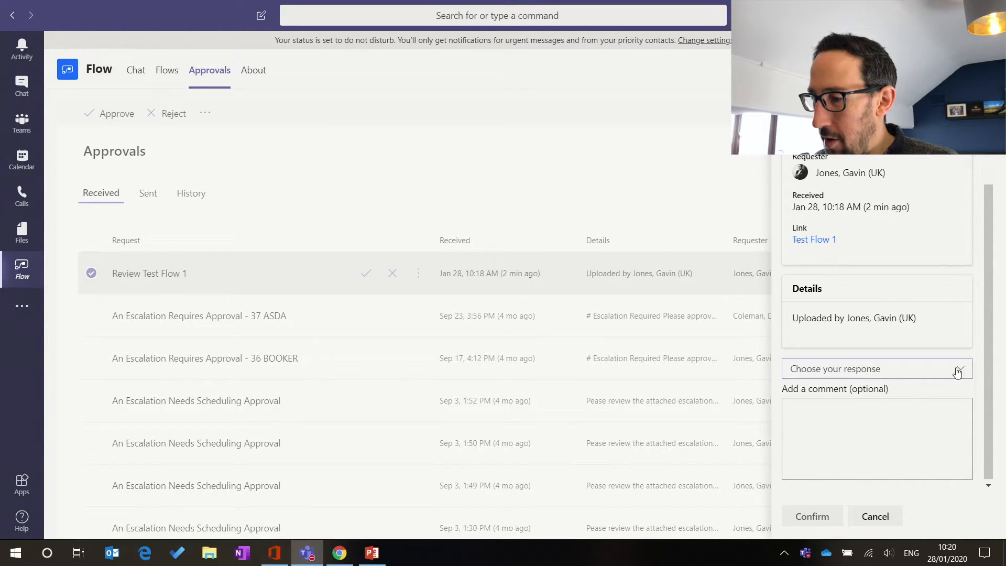
{"action": "left_click", "coordinate": [959, 370]}
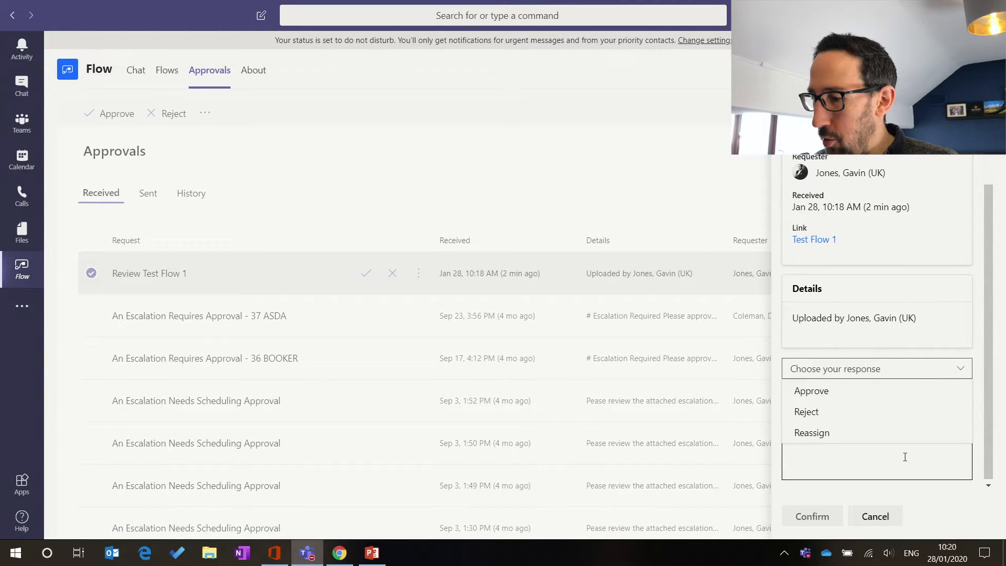
{"action": "left_click", "coordinate": [870, 391]}
Step: Begin the approval comment, briefly checking Outlook before returning to Teams
{"action": "left_click", "coordinate": [863, 404]}
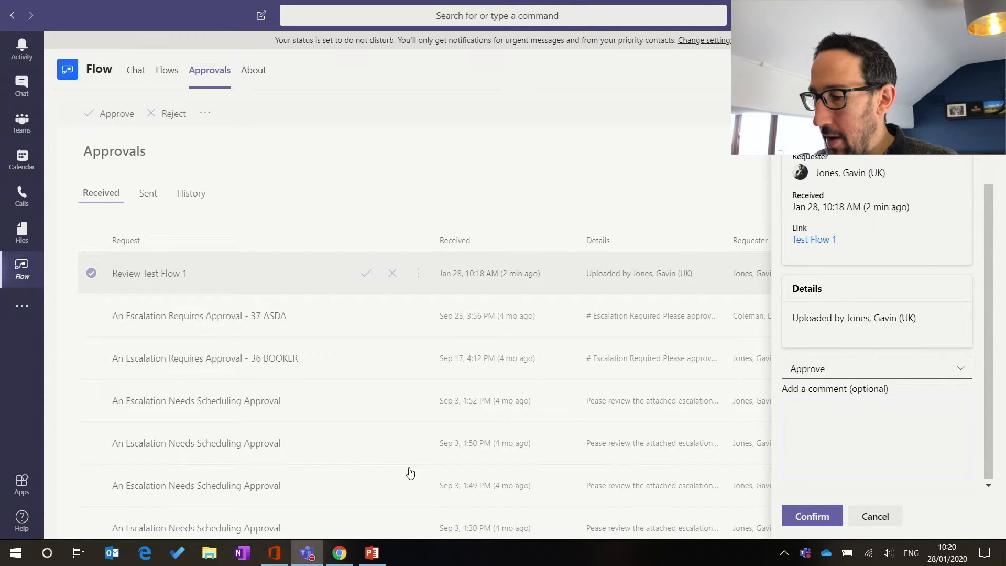
{"action": "left_click", "coordinate": [118, 557]}
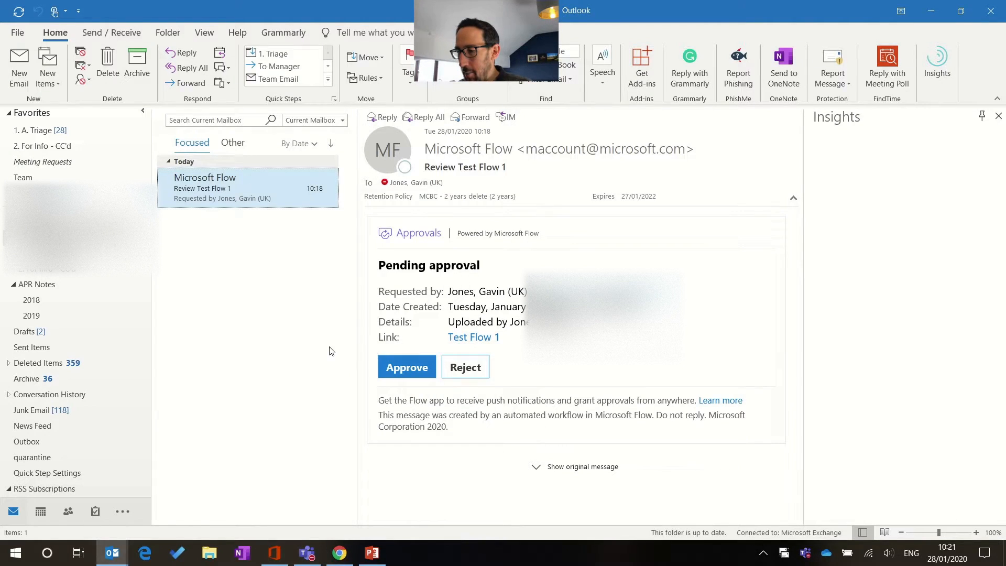
{"action": "key", "text": "alt+Tab"}
{"action": "mouse_move", "coordinate": [333, 556]}
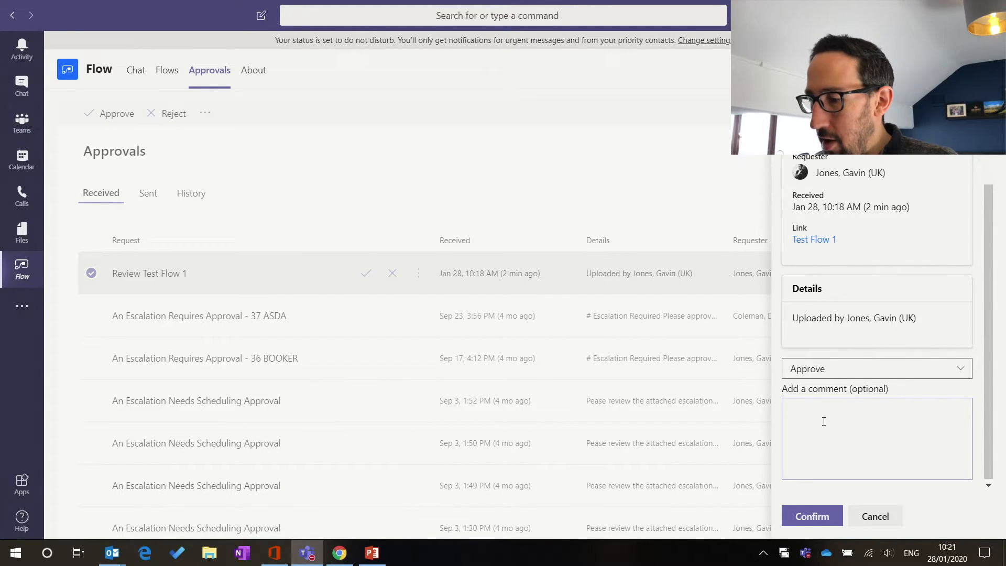
Step: Confirm the Review Test Flow 1 approval with the comment 'Approved'
{"action": "type", "text": "oved"}
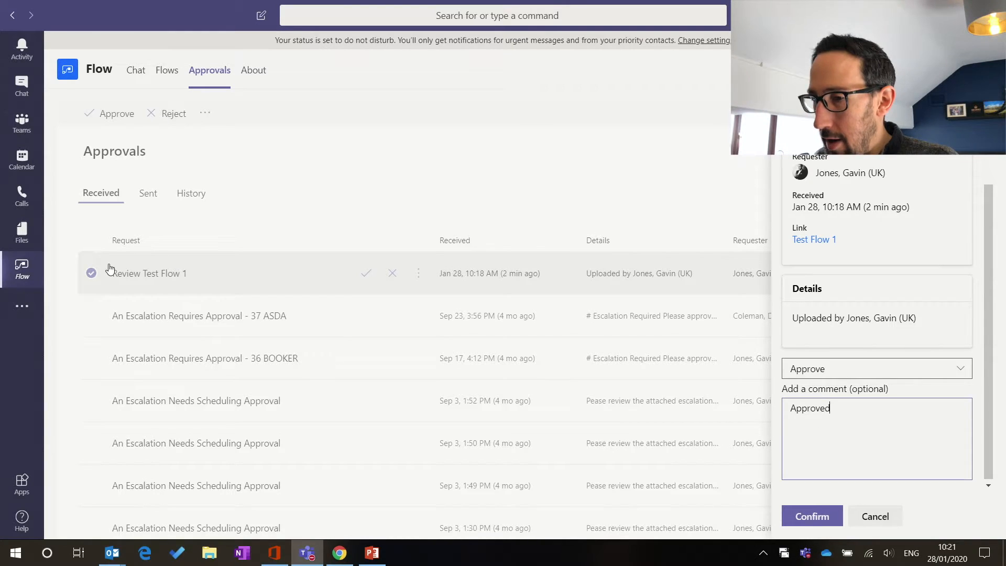
{"action": "left_click", "coordinate": [789, 516]}
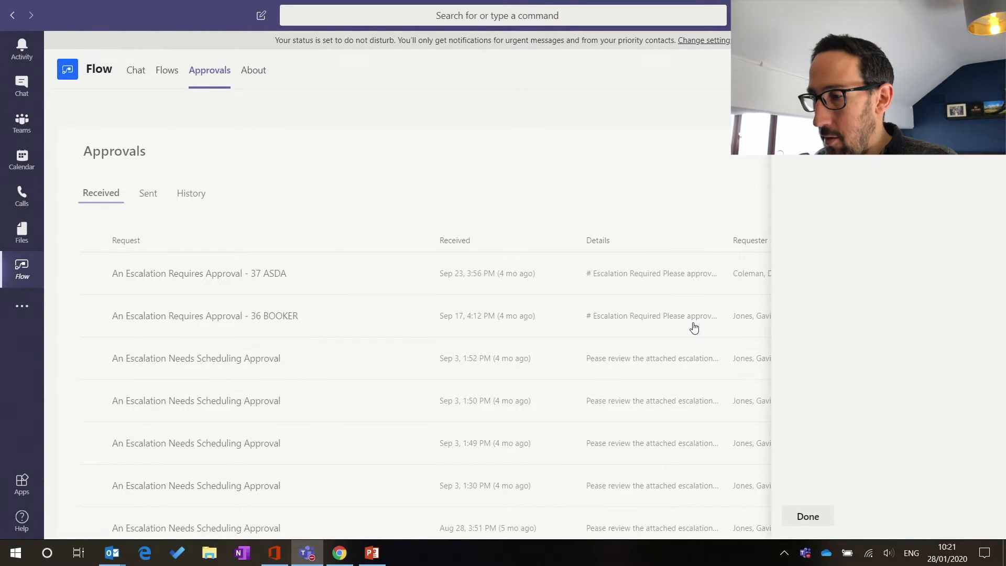
{"action": "key", "text": "alt+Tab"}
{"action": "key", "text": "alt+Tab"}
{"action": "key", "text": "alt+Tab"}
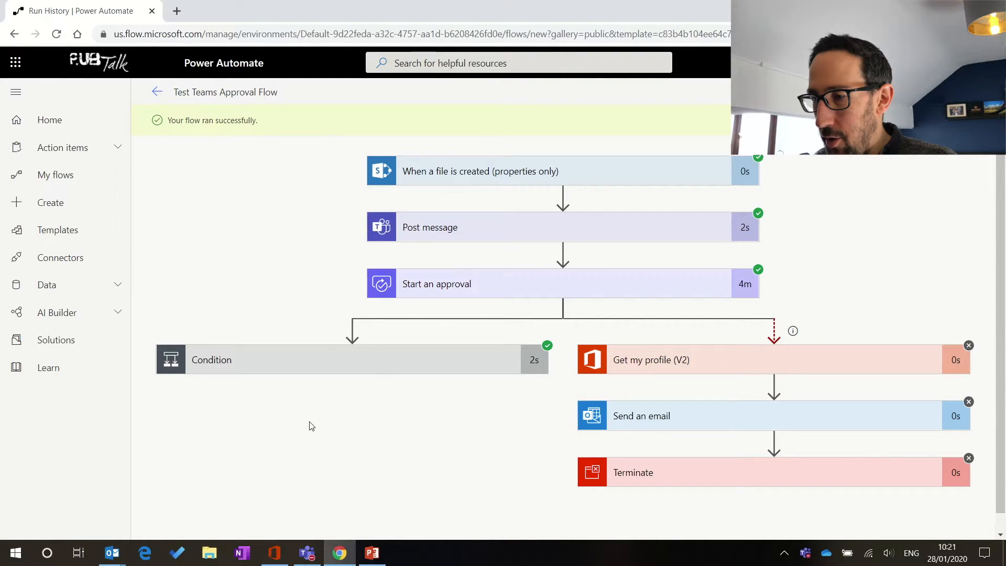
Step: Inspect the run's Condition result (true) and the Post approval message step's inputs
{"action": "left_click", "coordinate": [370, 372]}
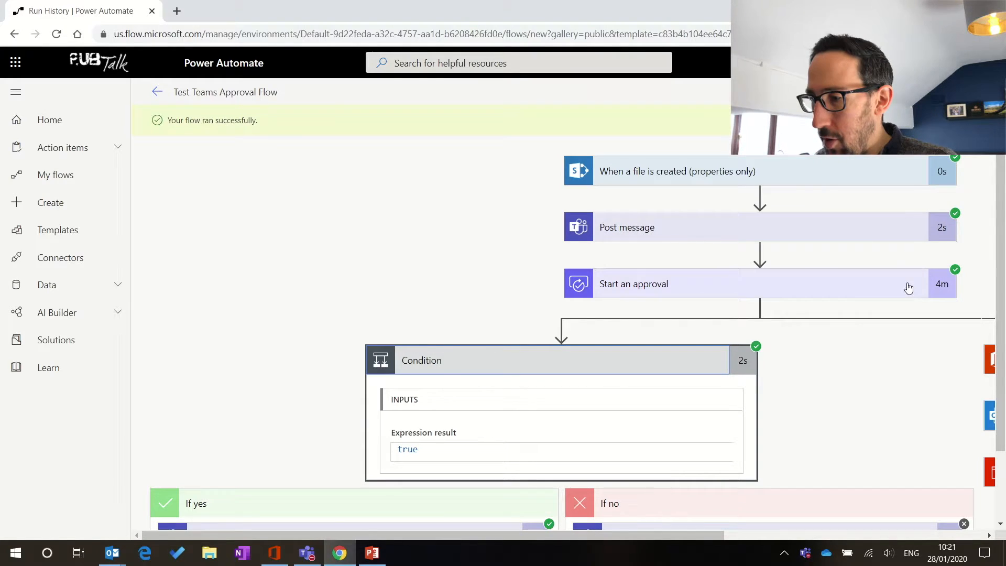
{"action": "scroll", "coordinate": [813, 377], "scroll_direction": "down", "scroll_amount": 2}
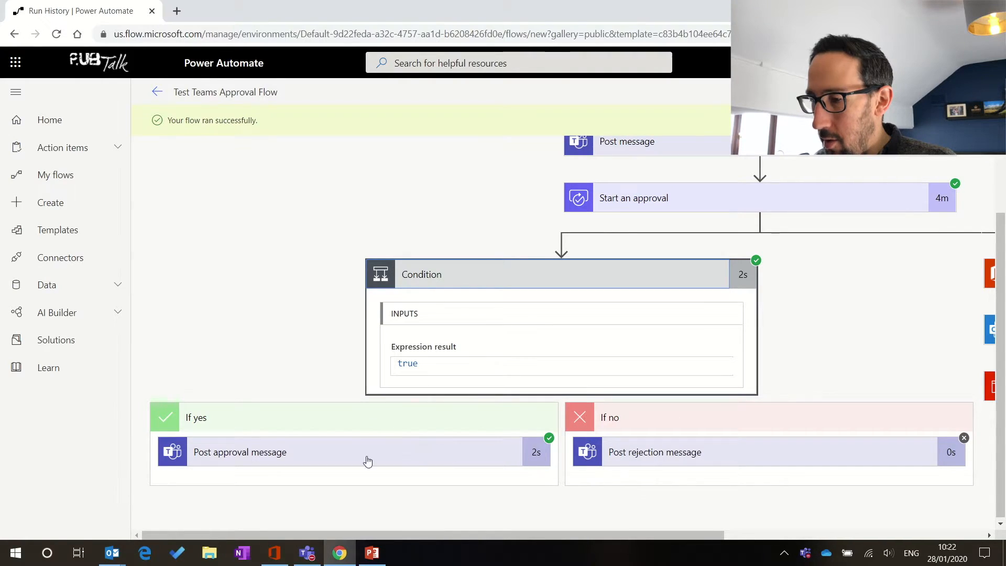
{"action": "left_click", "coordinate": [399, 447]}
{"action": "scroll", "coordinate": [376, 419], "scroll_direction": "down", "scroll_amount": 3}
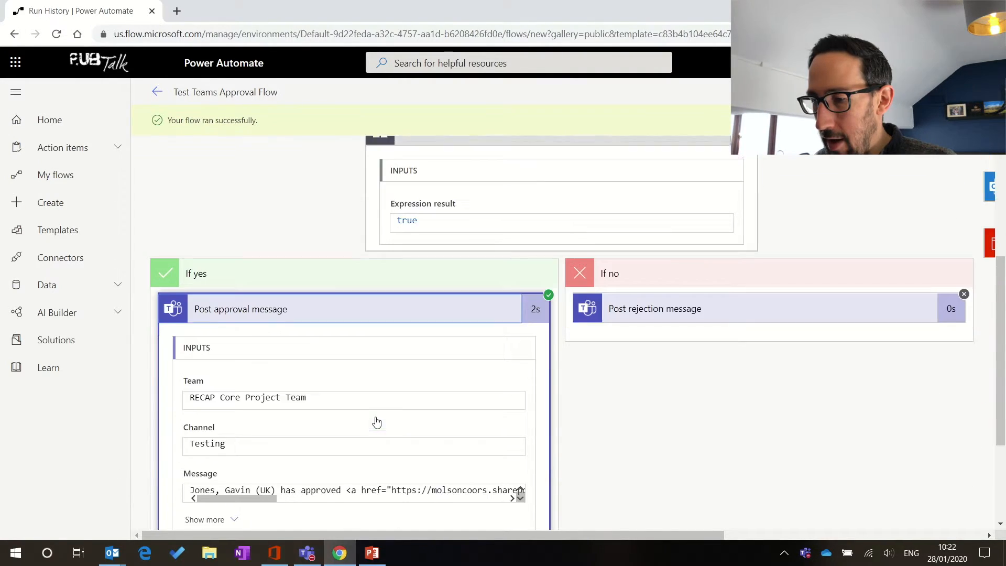
{"action": "scroll", "coordinate": [558, 405], "scroll_direction": "down", "scroll_amount": 3}
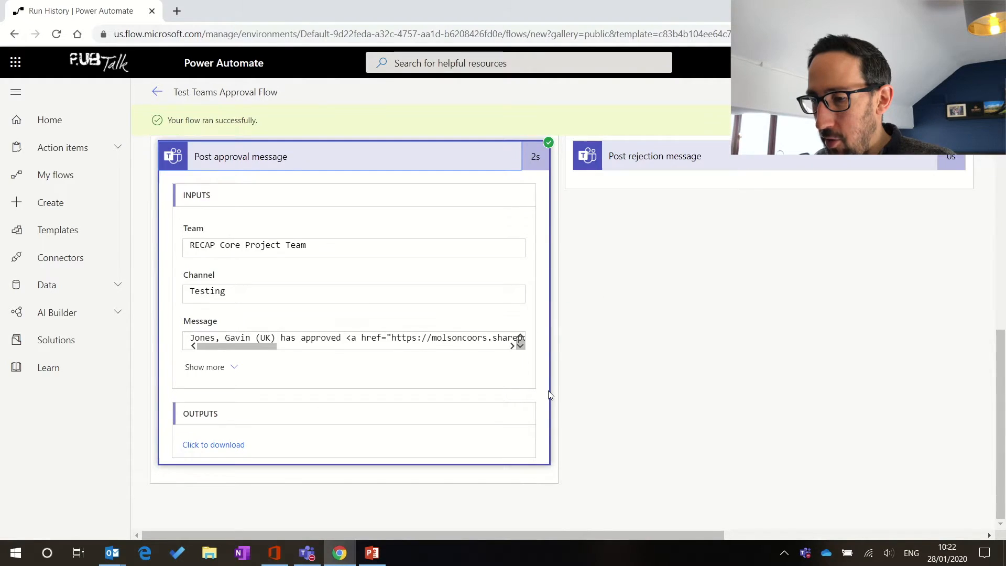
{"action": "key", "text": "alt+Tab"}
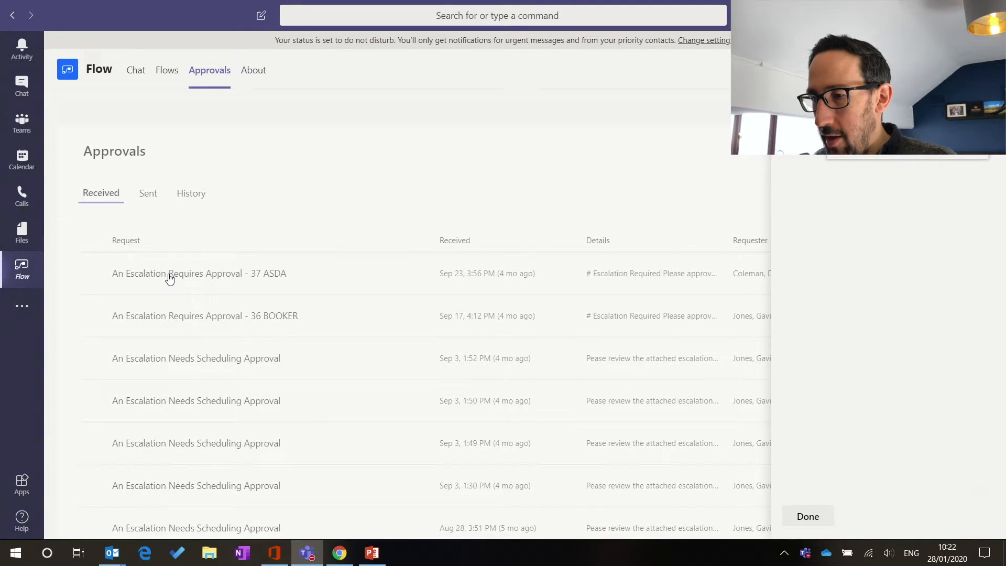
Step: Check the Testing channel for the Test Flow 1 approval post, then bring up Outlook
{"action": "left_click", "coordinate": [23, 123]}
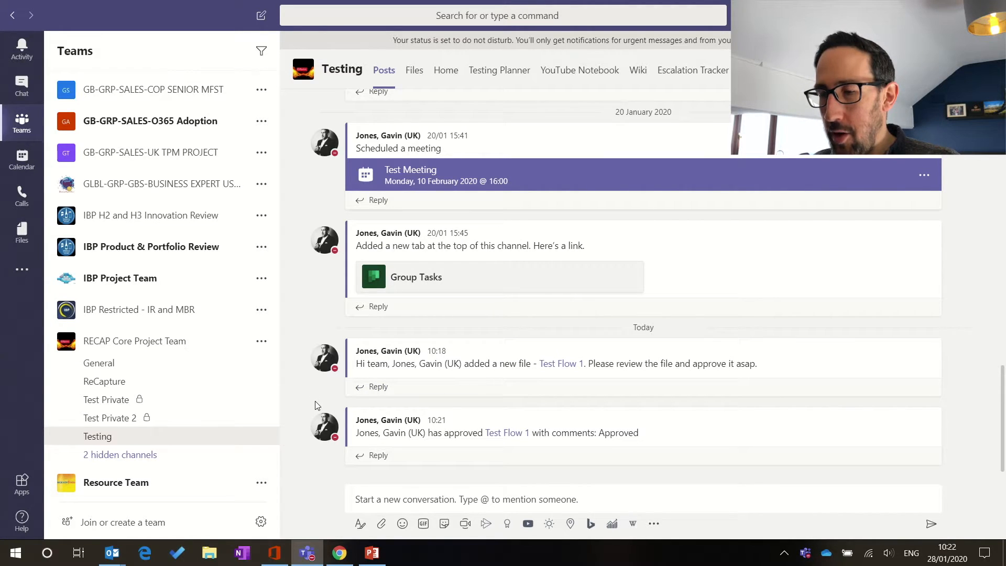
{"action": "left_click", "coordinate": [93, 492]}
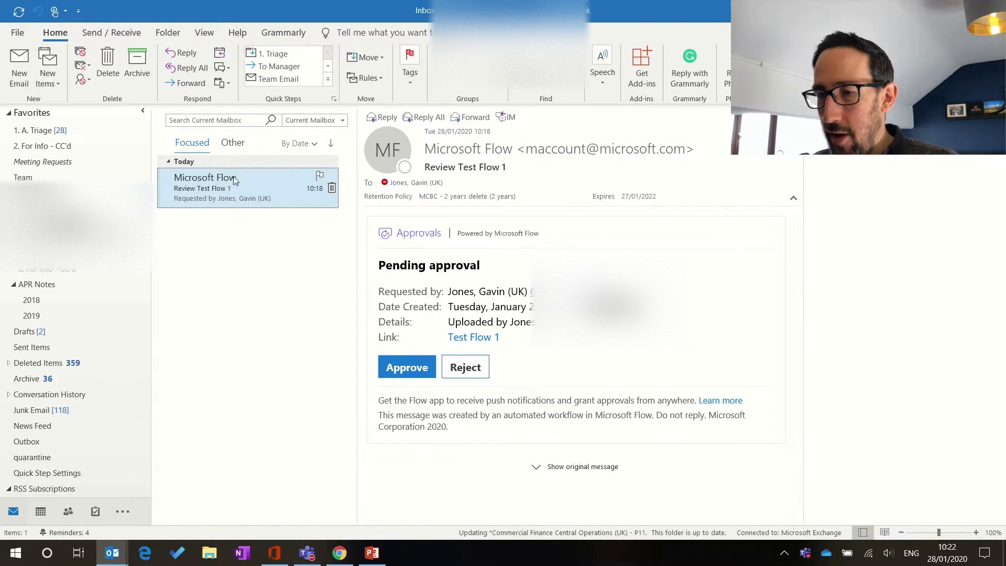
Step: Reload the Review Test Flow 1 email by switching between the Other and Focused inboxes
{"action": "left_click", "coordinate": [234, 144]}
{"action": "left_click", "coordinate": [205, 148]}
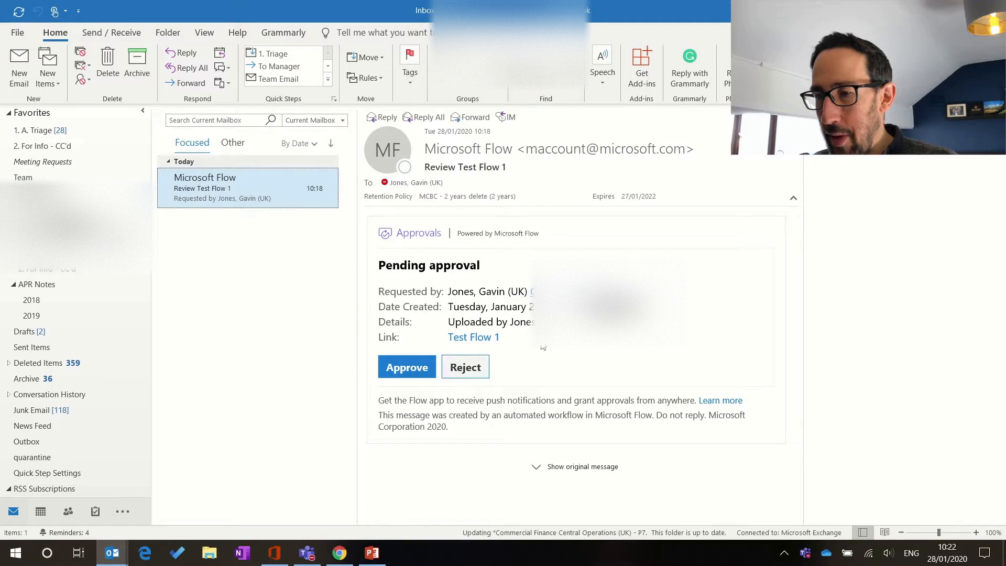
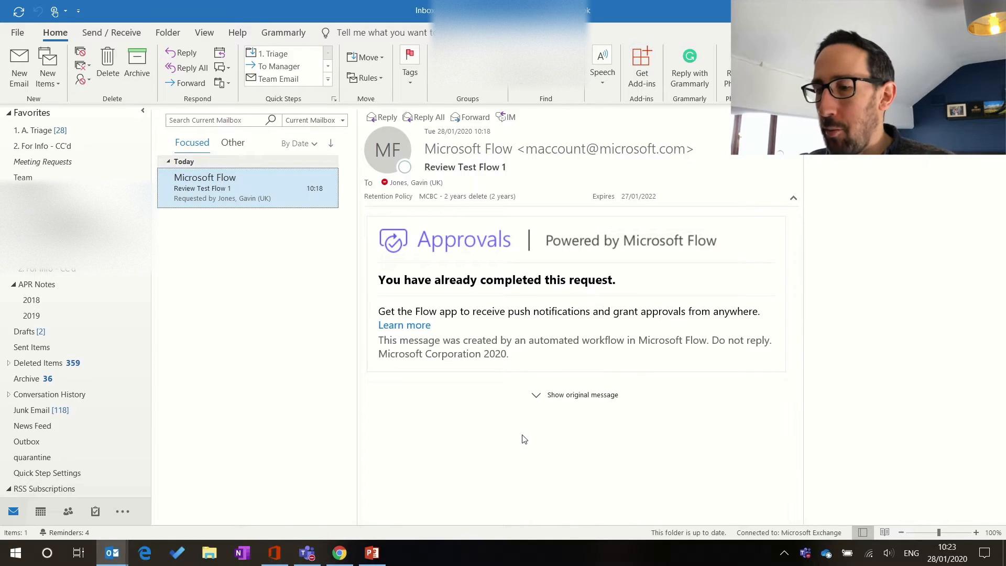
Step: Leave Outlook and bring the Power Automate run history in Chrome back to the front
{"action": "key", "text": "alt"}
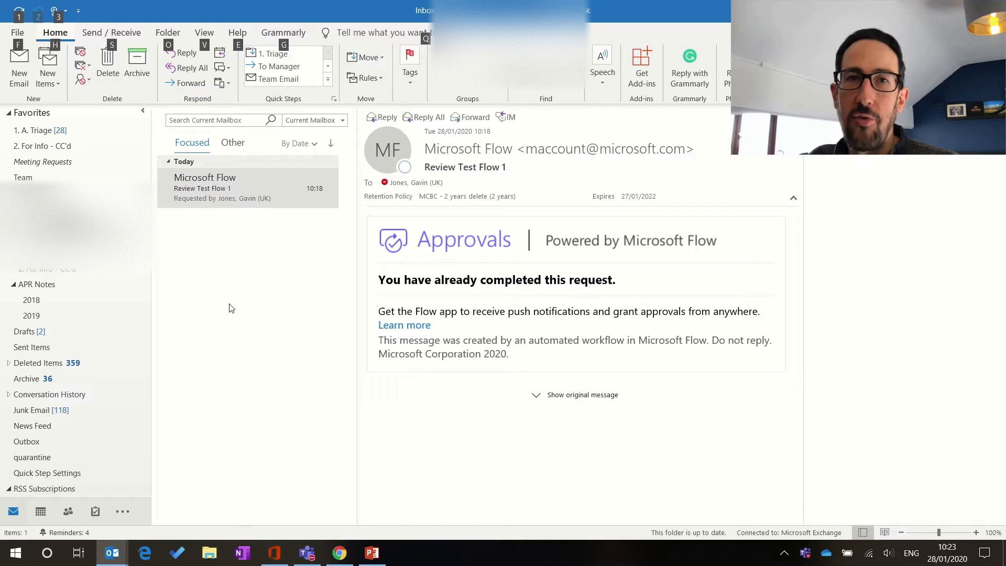
{"action": "left_click", "coordinate": [252, 303]}
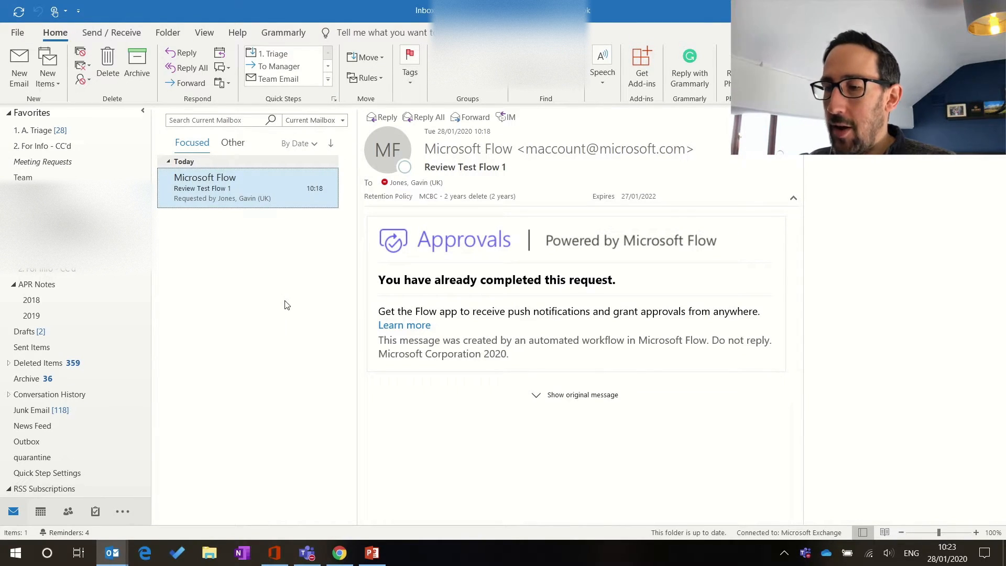
{"action": "key", "text": "alt"}
{"action": "key", "text": "alt+Tab"}
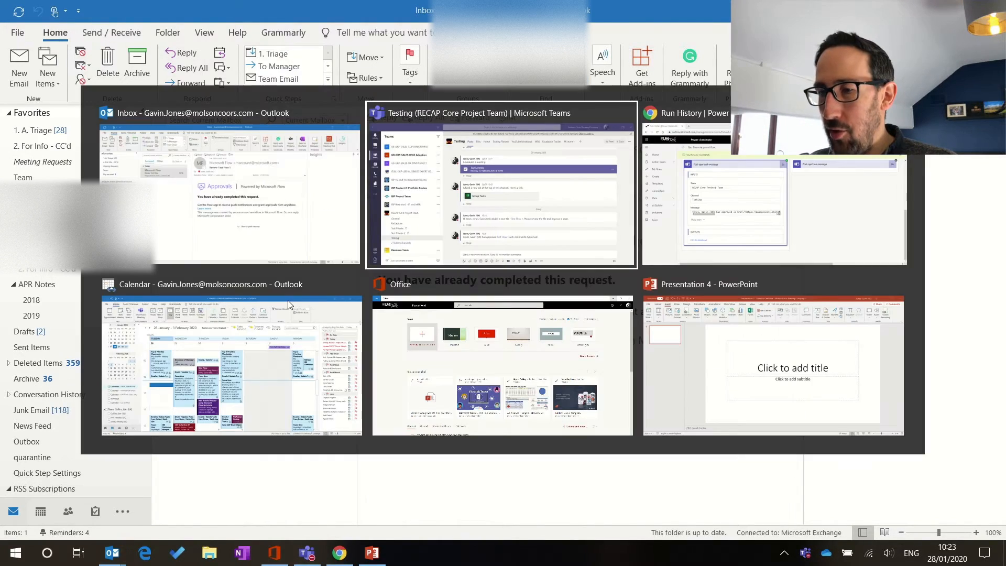
{"action": "key", "text": "alt+Tab"}
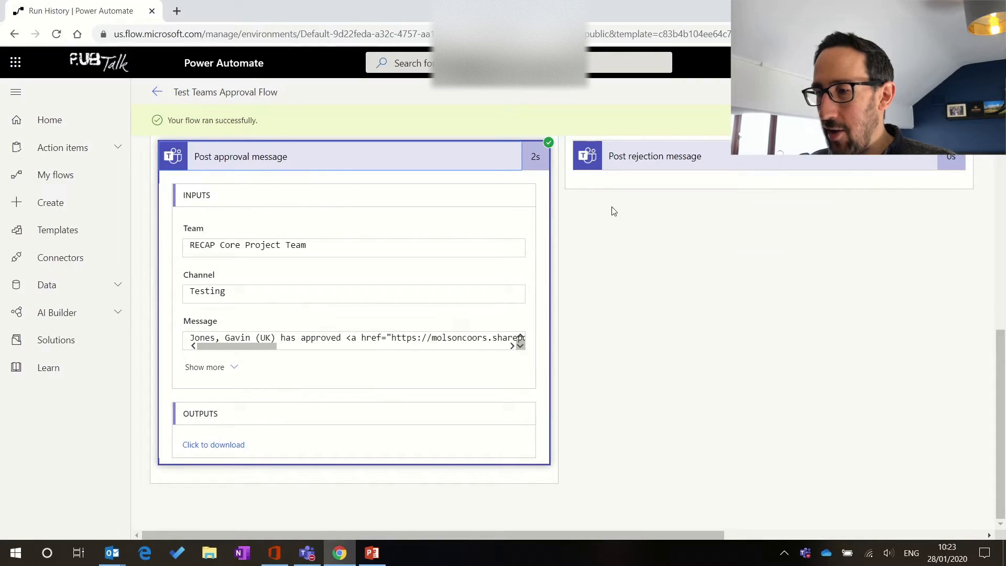
Step: Scroll to the top of the run history and open Test Teams Approval Flow in the editor
{"action": "scroll", "coordinate": [608, 215], "scroll_direction": "up", "scroll_amount": 7}
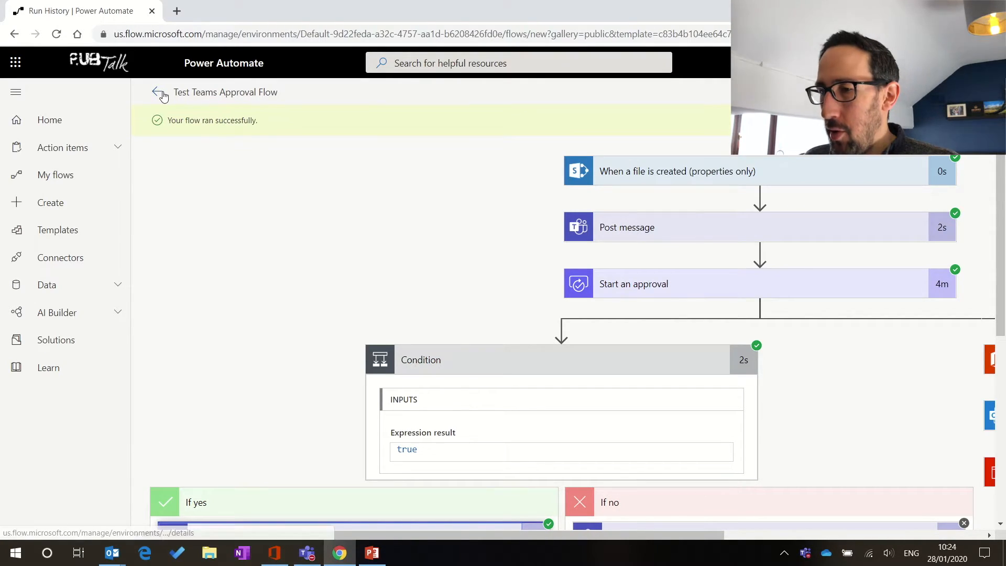
{"action": "left_click", "coordinate": [970, 92]}
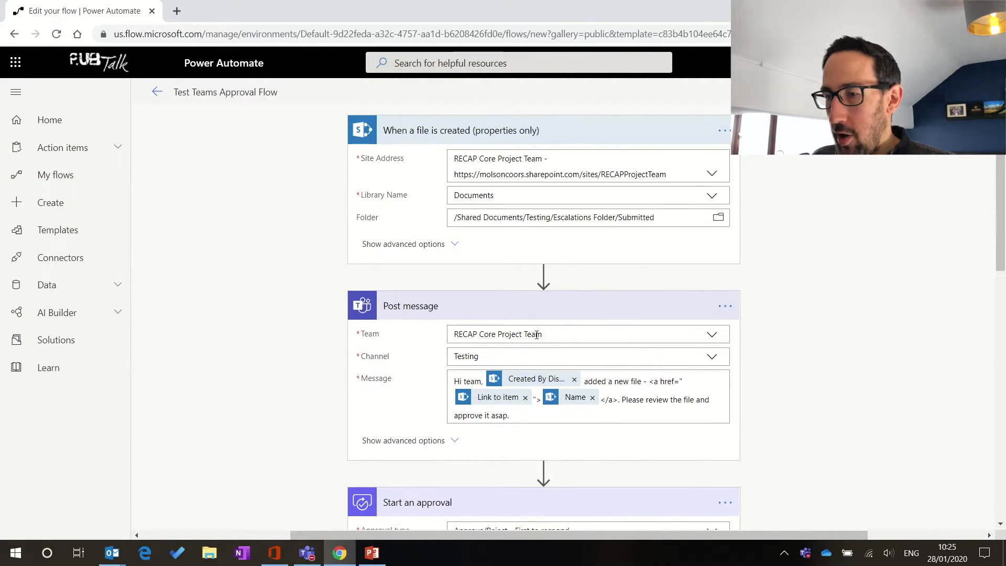
Step: Review the flow's steps, then bring up the Teams Testing channel showing the flow's posts
{"action": "scroll", "coordinate": [537, 336], "scroll_direction": "down", "scroll_amount": 4}
{"action": "scroll", "coordinate": [536, 338], "scroll_direction": "down", "scroll_amount": 6}
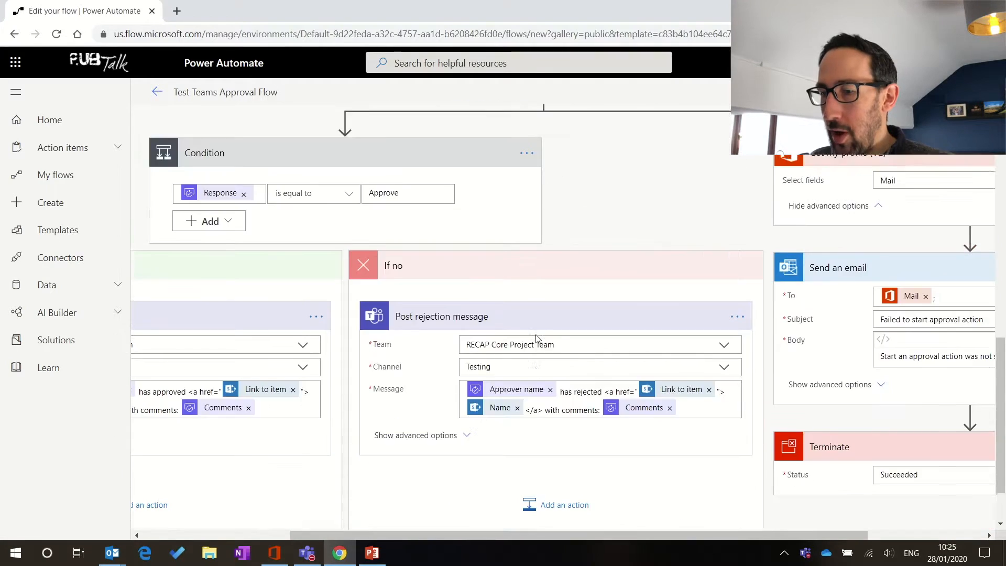
{"action": "scroll", "coordinate": [536, 338], "scroll_direction": "up", "scroll_amount": 7}
{"action": "scroll", "coordinate": [537, 338], "scroll_direction": "up", "scroll_amount": 4}
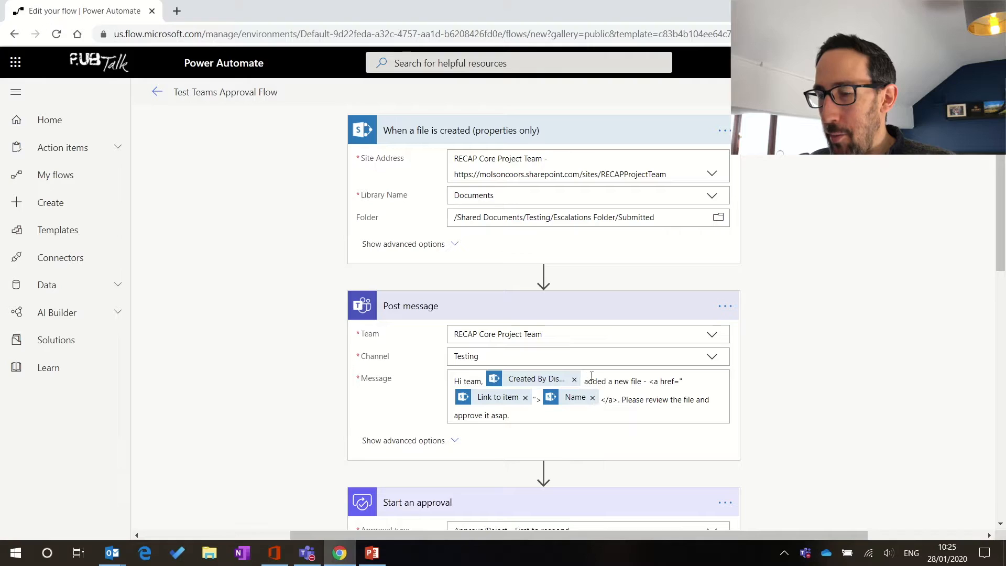
{"action": "key", "text": "alt+Tab"}
{"action": "key", "text": "alt+Tab"}
{"action": "key", "text": "alt+Tab"}
{"action": "key", "text": "Tab"}
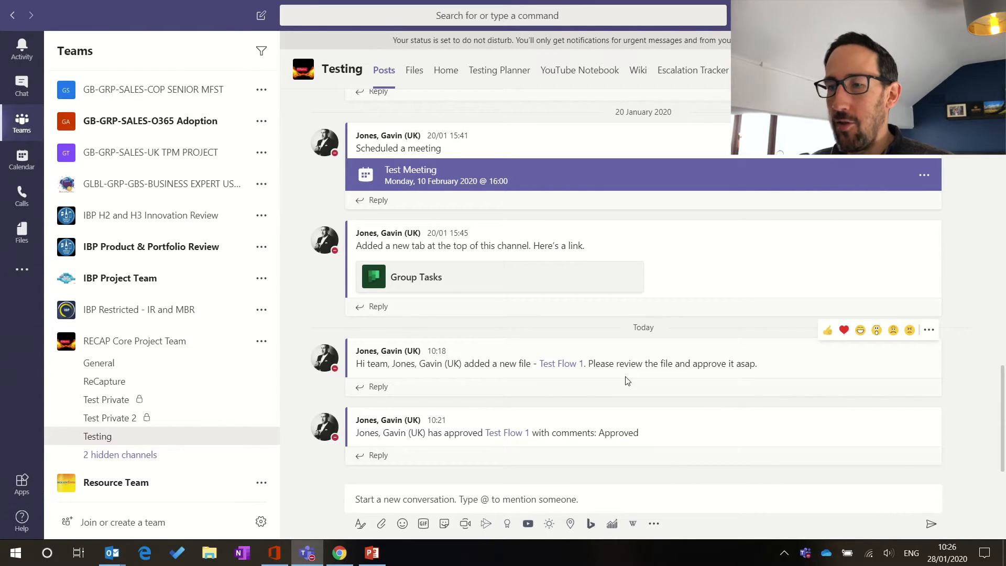
Step: Check the 10:18 new-file flow post in Teams, then return to the Power Automate editor
{"action": "left_click", "coordinate": [499, 340]}
{"action": "key", "text": "alt+Tab"}
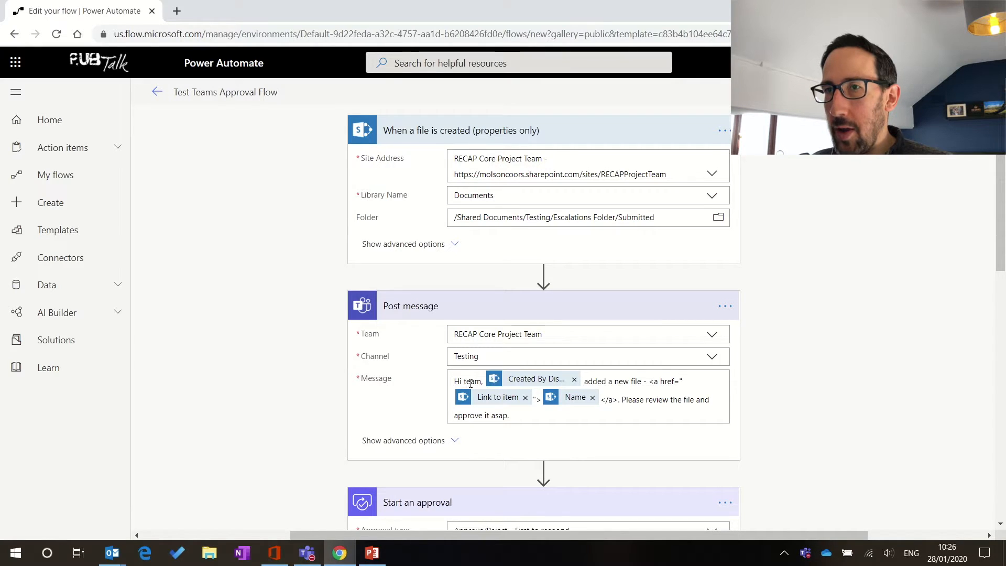
Step: Add the heading '# Approval Submitted Successfully -' above 'Hi team,' in the Post message text
{"action": "left_click", "coordinate": [471, 381]}
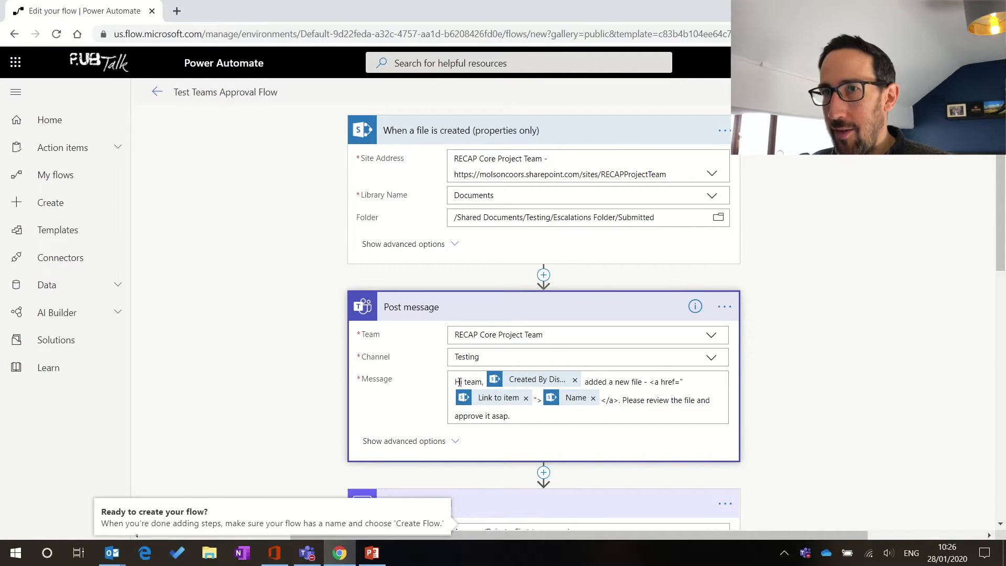
{"action": "left_click", "coordinate": [460, 385]}
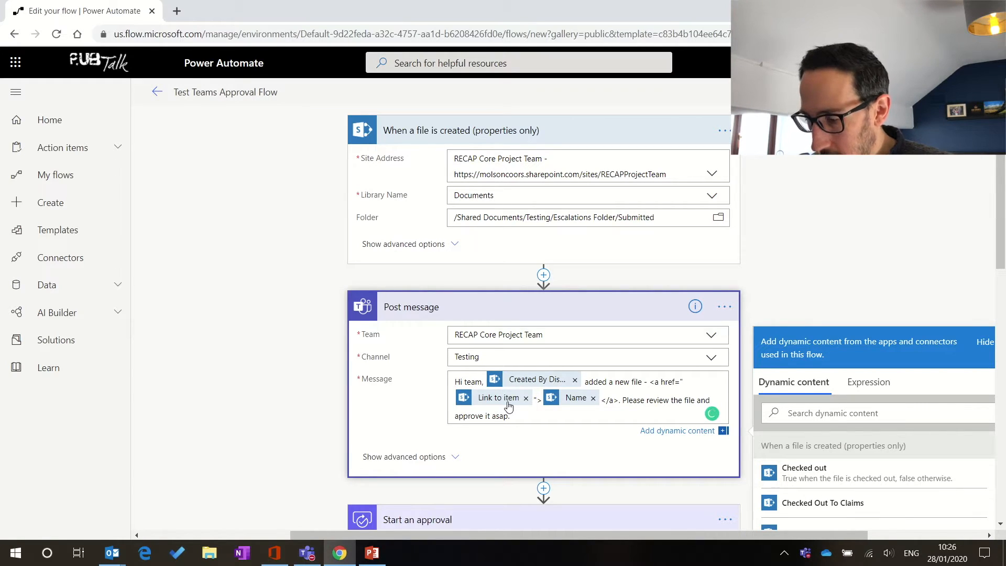
{"action": "key", "text": "Return"}
{"action": "key", "text": "Return"}
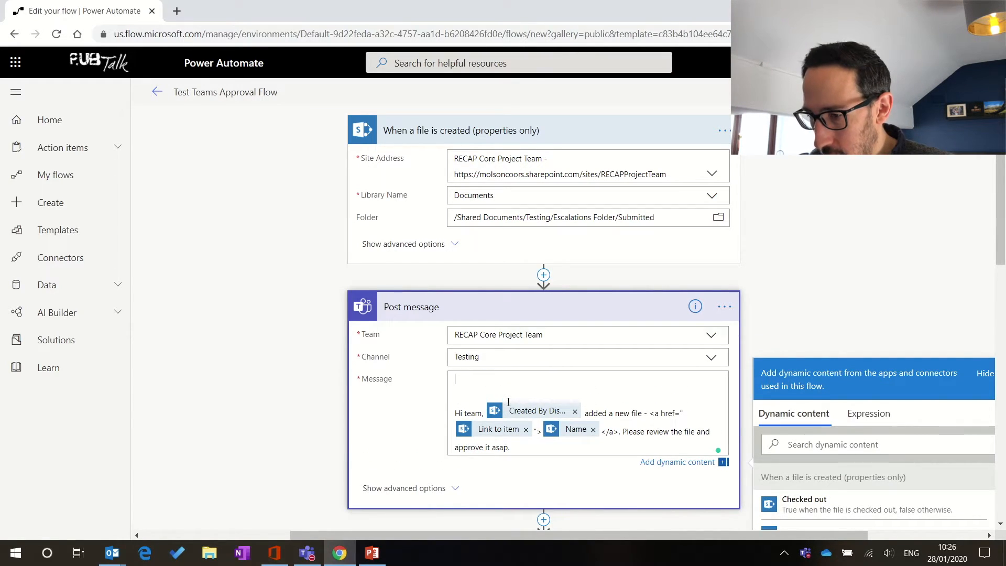
{"action": "type", "text": "#"}
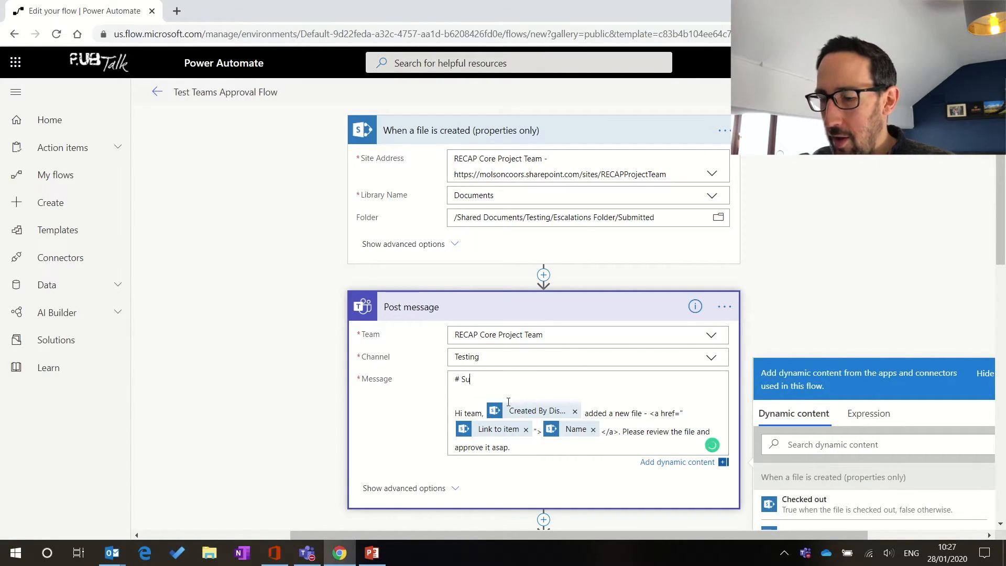
{"action": "type", "text": "Appr"}
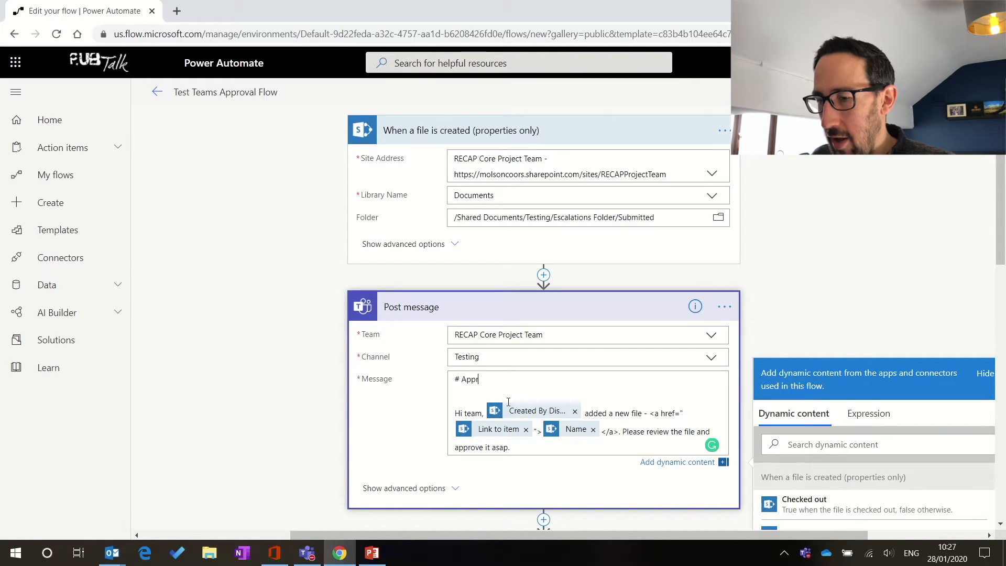
{"action": "type", "text": "oval Submitted S"}
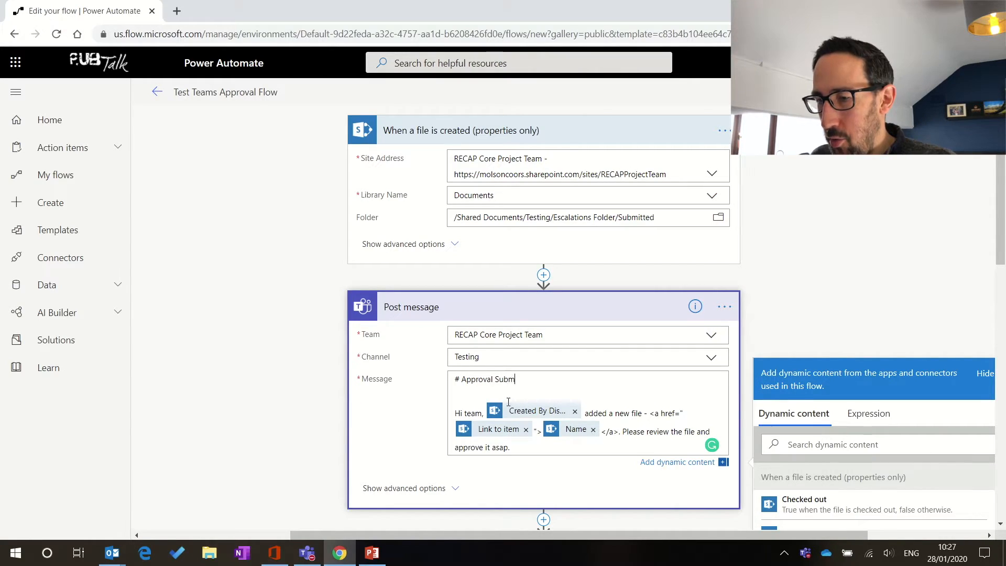
{"action": "type", "text": "essfuly"}
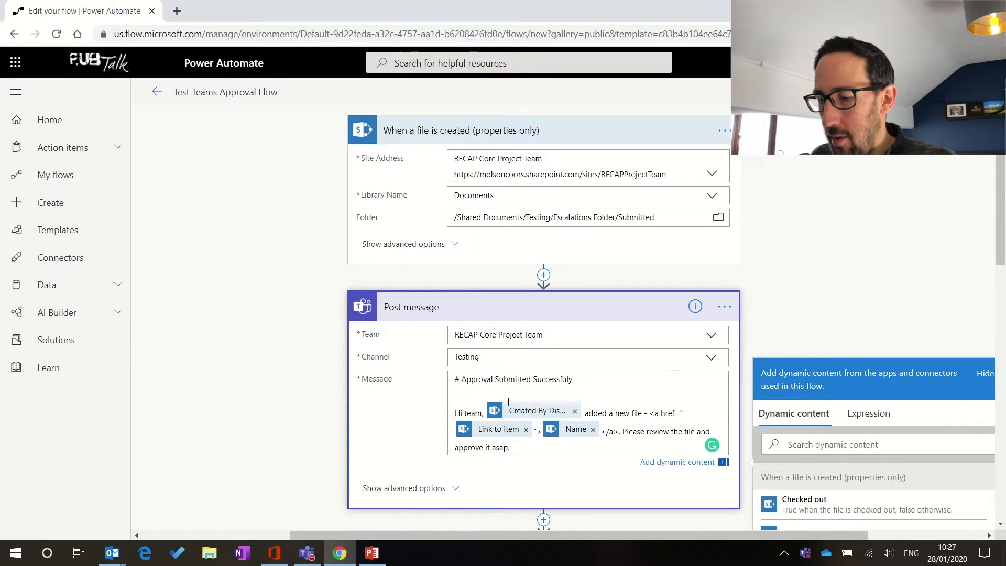
{"action": "key", "text": "BackSpace"}
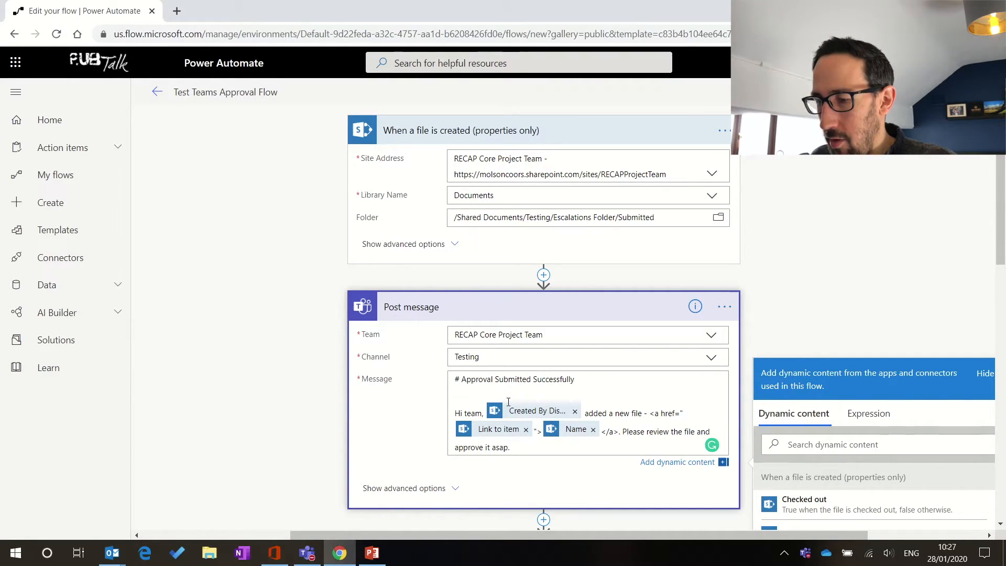
{"action": "type", "text": "ly -"}
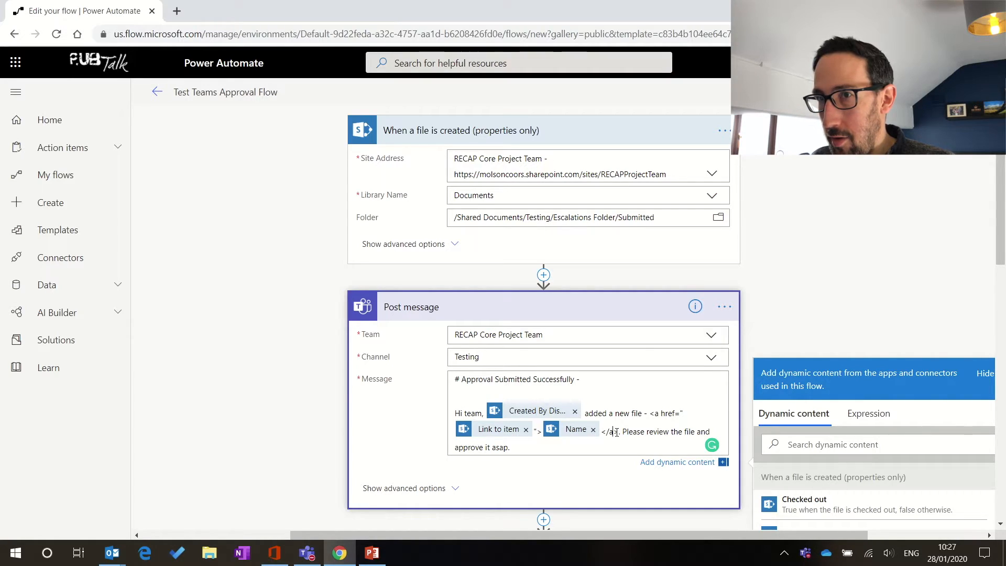
Step: Move the Link to item / Name file link after the heading, followed by '<br><br>' and two blank lines
{"action": "left_click_drag", "start_coordinate": [616, 432], "coordinate": [651, 414]}
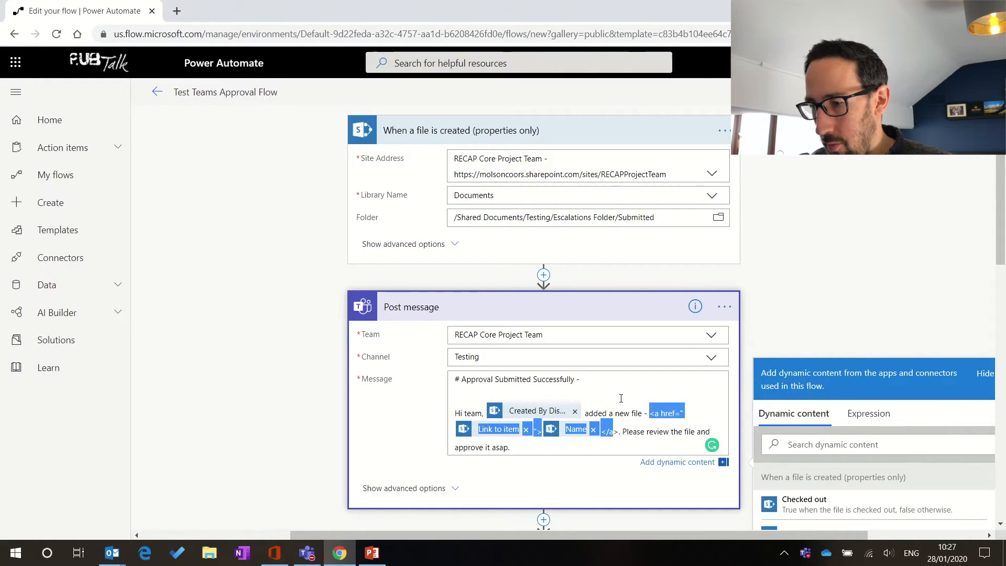
{"action": "key", "text": "BackSpace"}
{"action": "key", "text": "ctrl+z"}
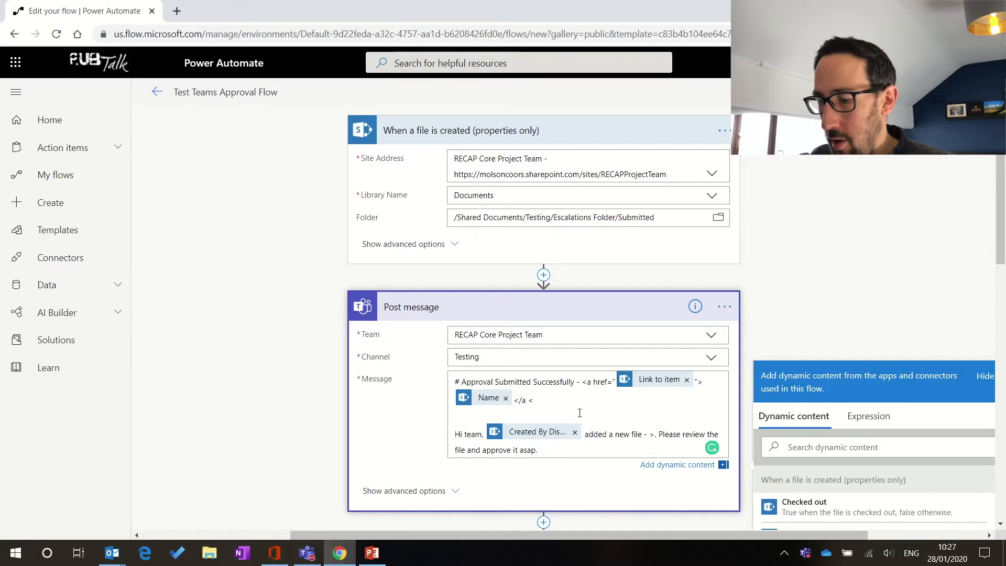
{"action": "type", "text": "br>"}
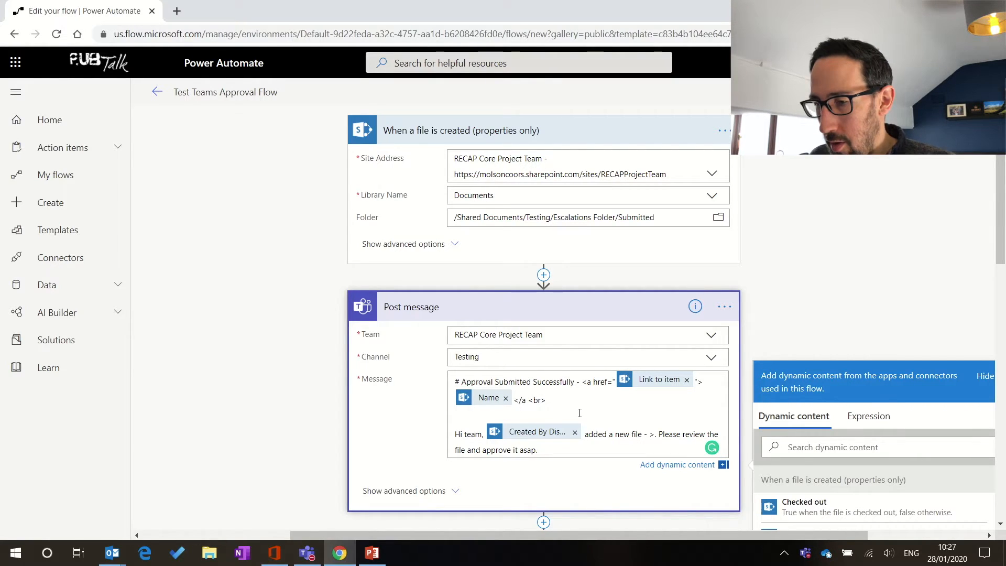
{"action": "type", "text": "<"}
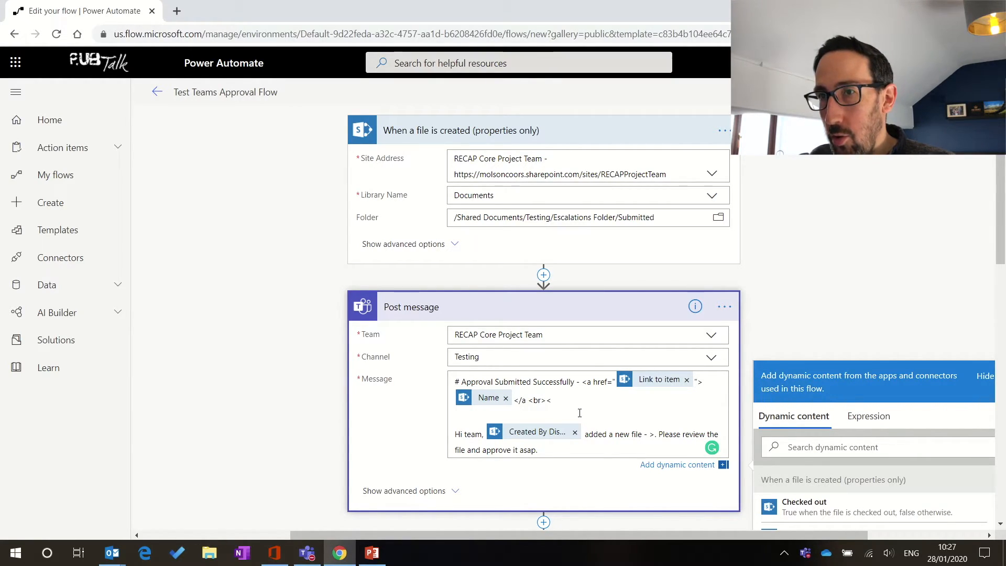
{"action": "type", "text": "br>"}
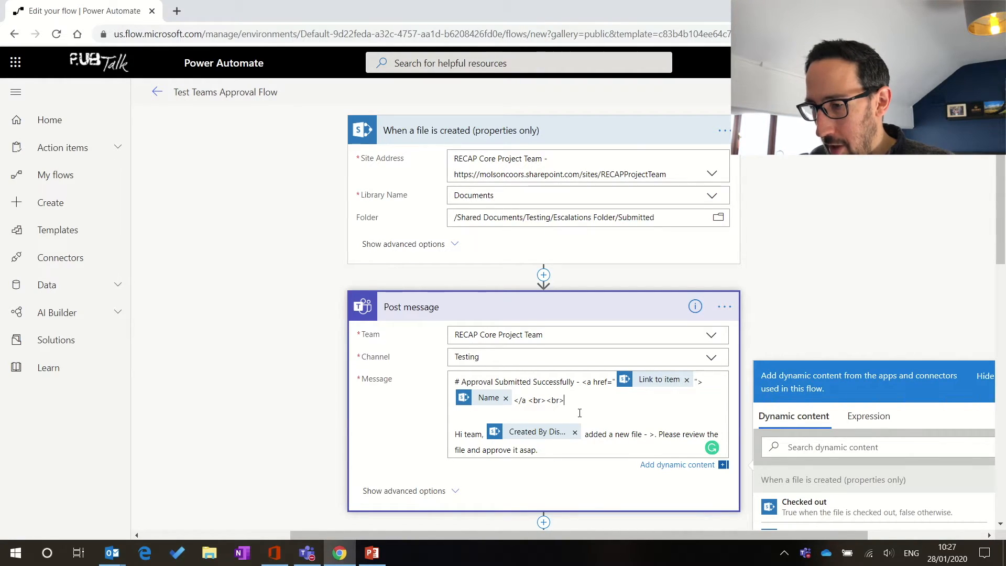
{"action": "key", "text": "Return"}
{"action": "key", "text": "Return"}
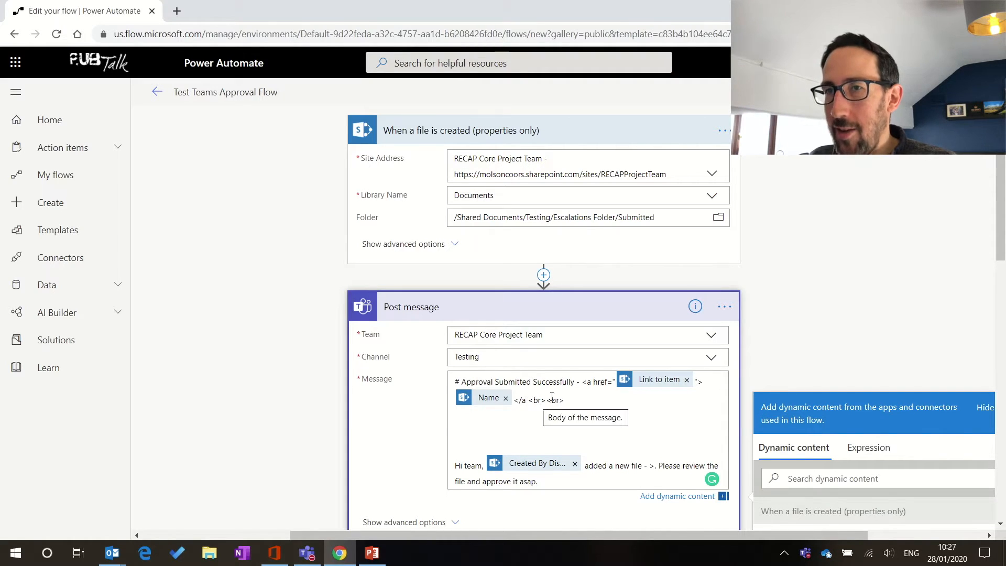
{"action": "left_click", "coordinate": [474, 429]}
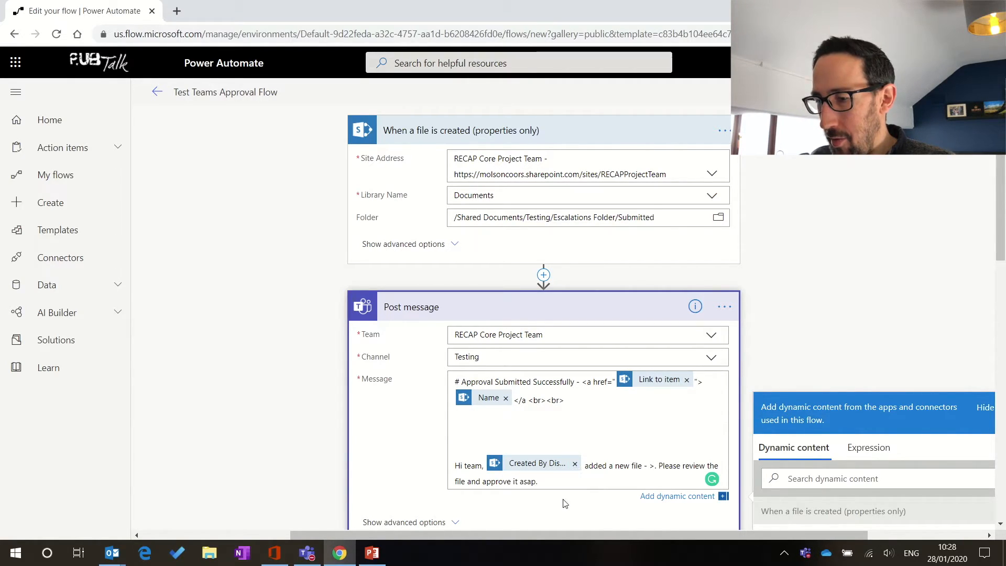
Step: Remove the greeting's submitter name token and insert Modified By DisplayName from Dynamic content
{"action": "left_click", "coordinate": [575, 466]}
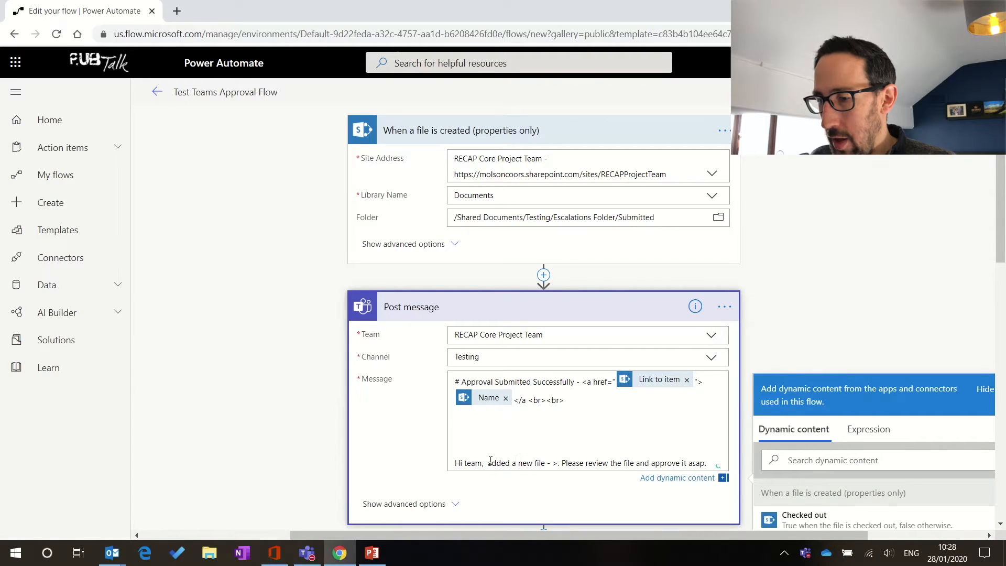
{"action": "scroll", "coordinate": [622, 444], "scroll_direction": "down", "scroll_amount": 3}
{"action": "scroll", "coordinate": [856, 429], "scroll_direction": "down", "scroll_amount": 4}
{"action": "scroll", "coordinate": [856, 430], "scroll_direction": "down", "scroll_amount": 10}
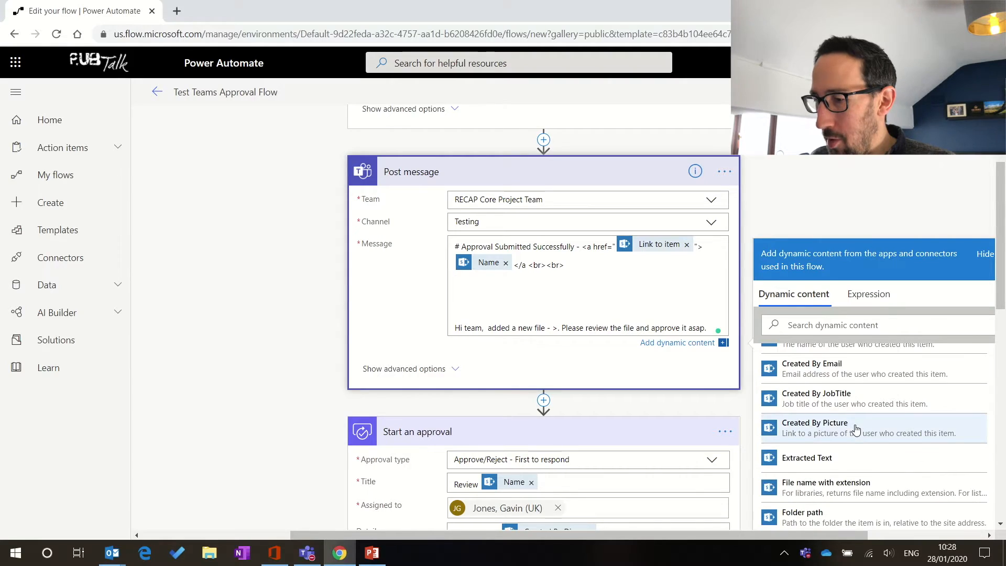
{"action": "scroll", "coordinate": [856, 430], "scroll_direction": "down", "scroll_amount": 1}
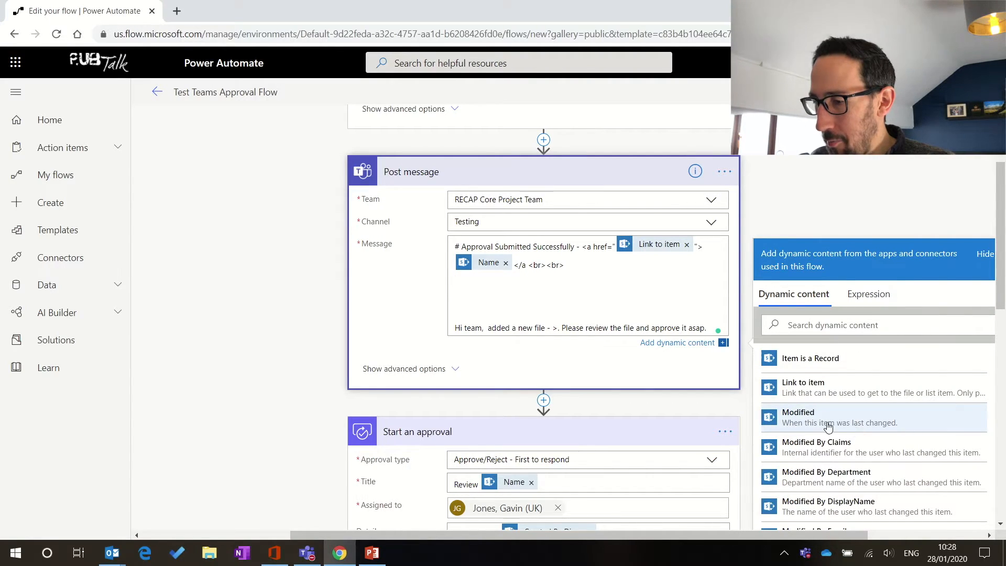
{"action": "scroll", "coordinate": [853, 458], "scroll_direction": "down", "scroll_amount": 1}
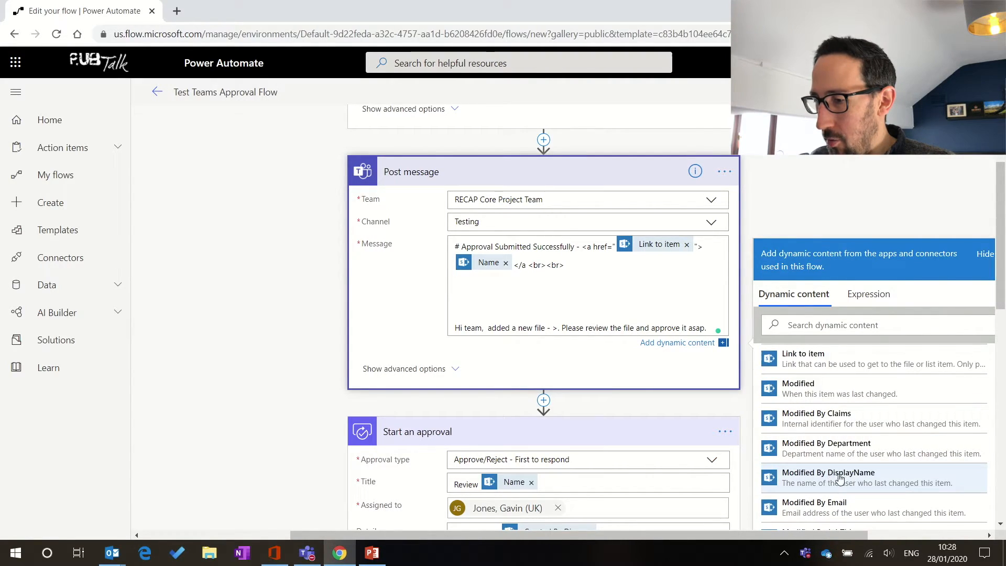
{"action": "left_click", "coordinate": [840, 478]}
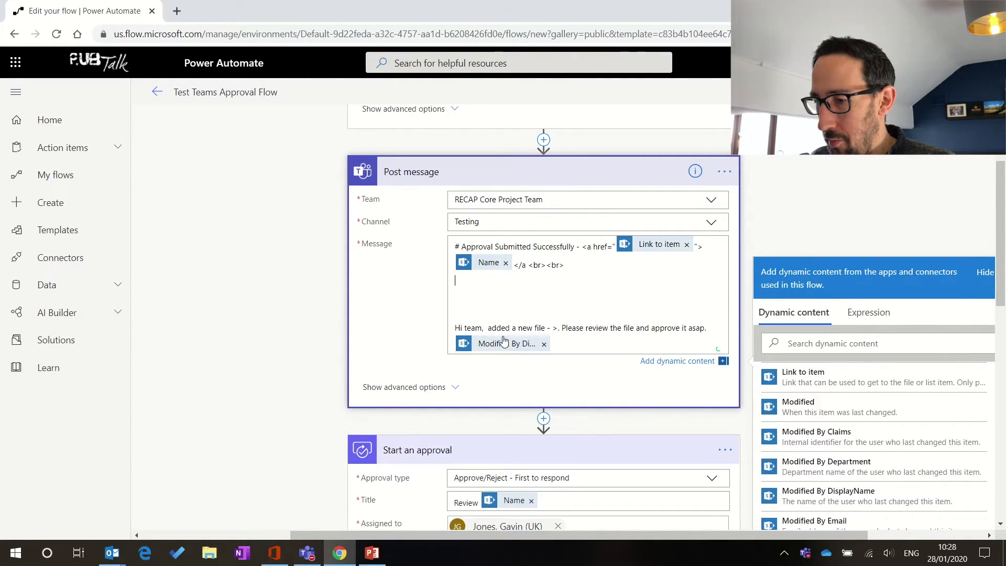
Step: Put Modified By DisplayName on its own empty line, then switch to Teams
{"action": "left_click_drag", "start_coordinate": [502, 342], "coordinate": [507, 299]}
{"action": "left_click", "coordinate": [506, 300]}
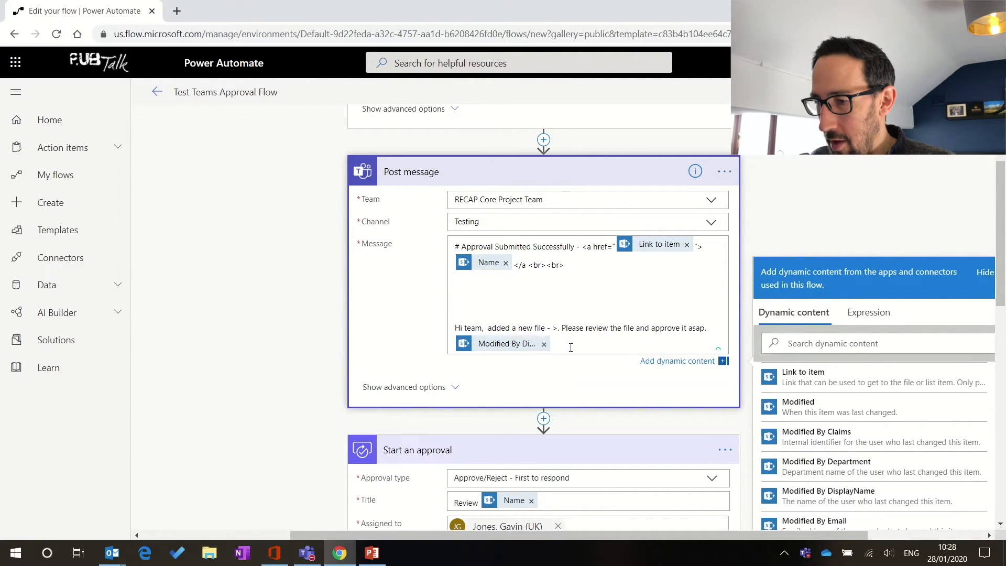
{"action": "left_click", "coordinate": [545, 344]}
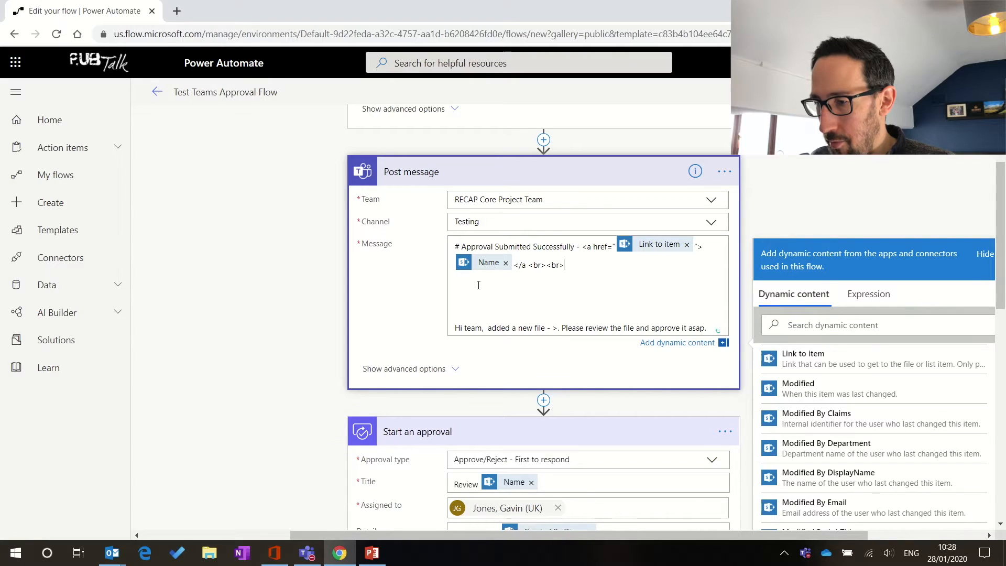
{"action": "left_click", "coordinate": [830, 475]}
{"action": "key", "text": "Up"}
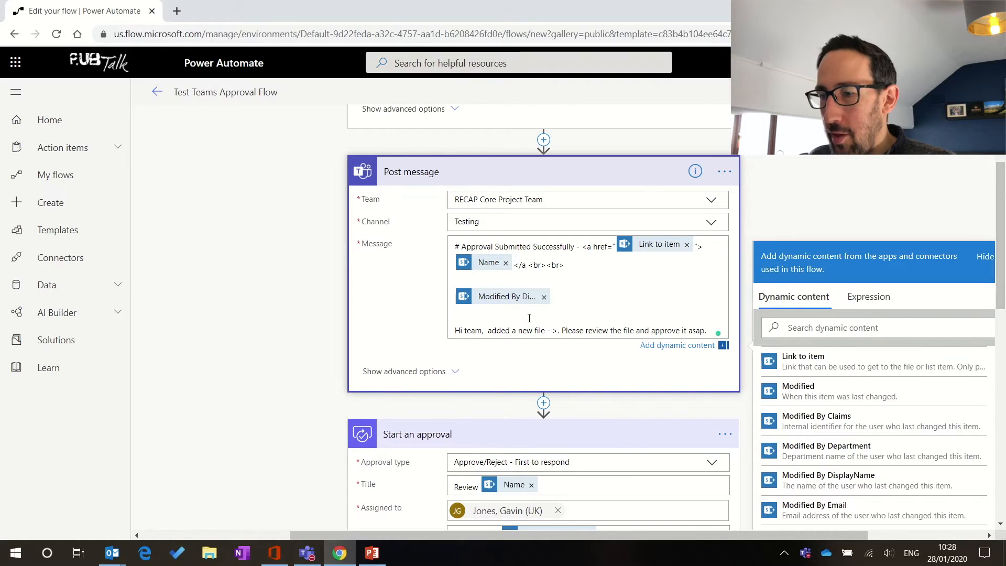
{"action": "key", "text": "alt+Tab"}
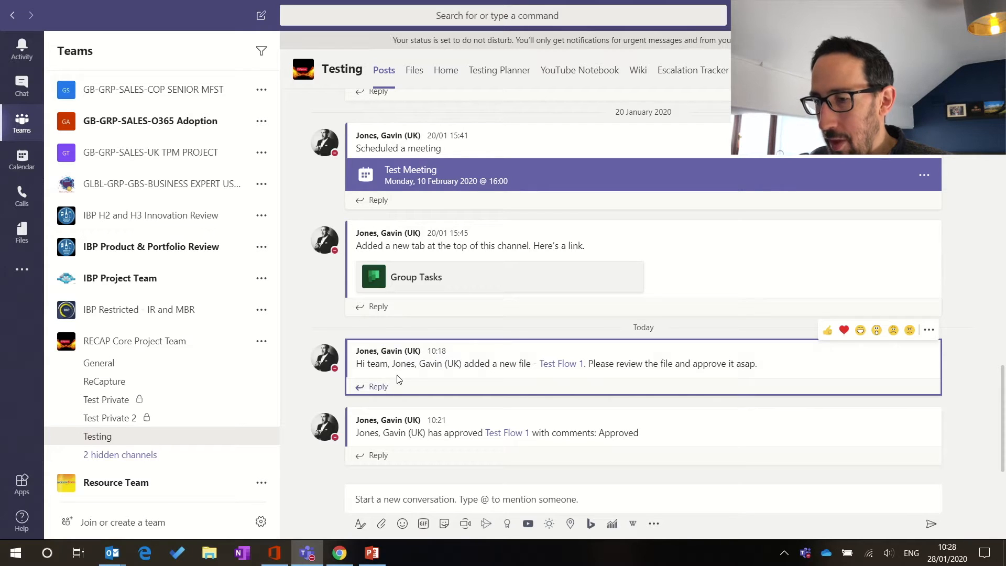
Step: Return from the Teams Testing channel to the Power Automate flow editor
{"action": "key", "text": "alt+Tab"}
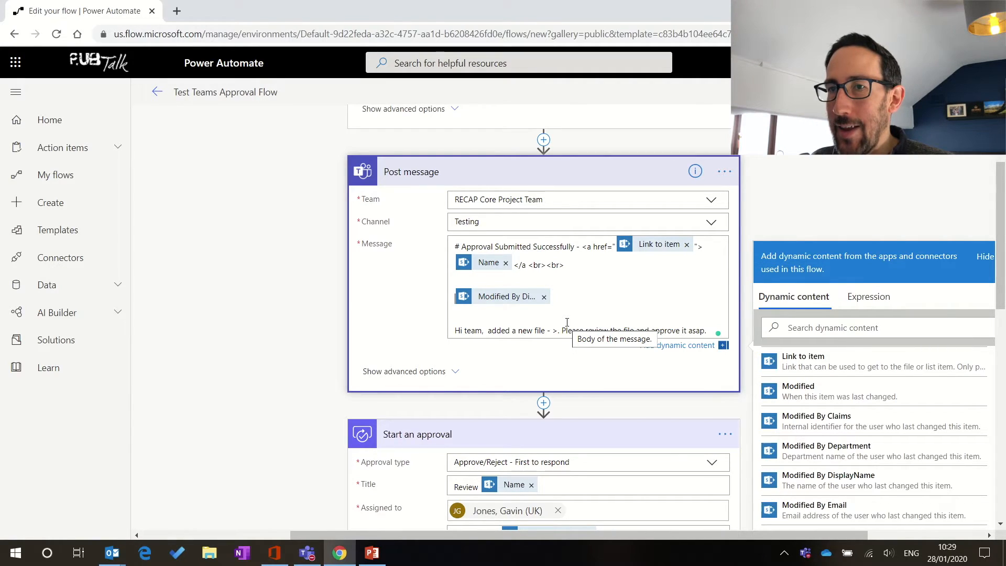
Step: Add '</at>' plus 'your approval request has been submitted successfully. Sit back and chill whilst it goes round the approvers.'
{"action": "type", "text": "<"}
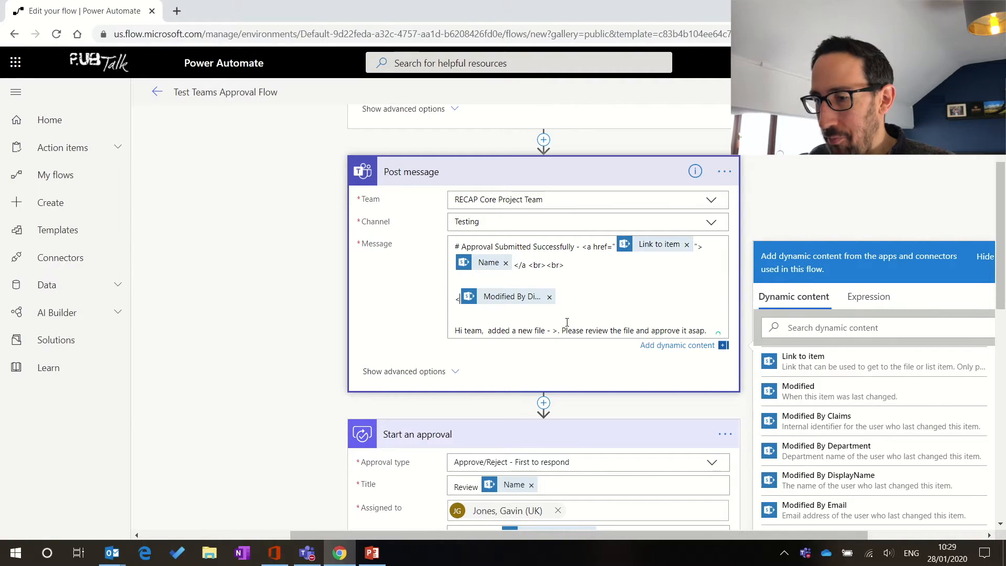
{"action": "type", "text": "/at>"}
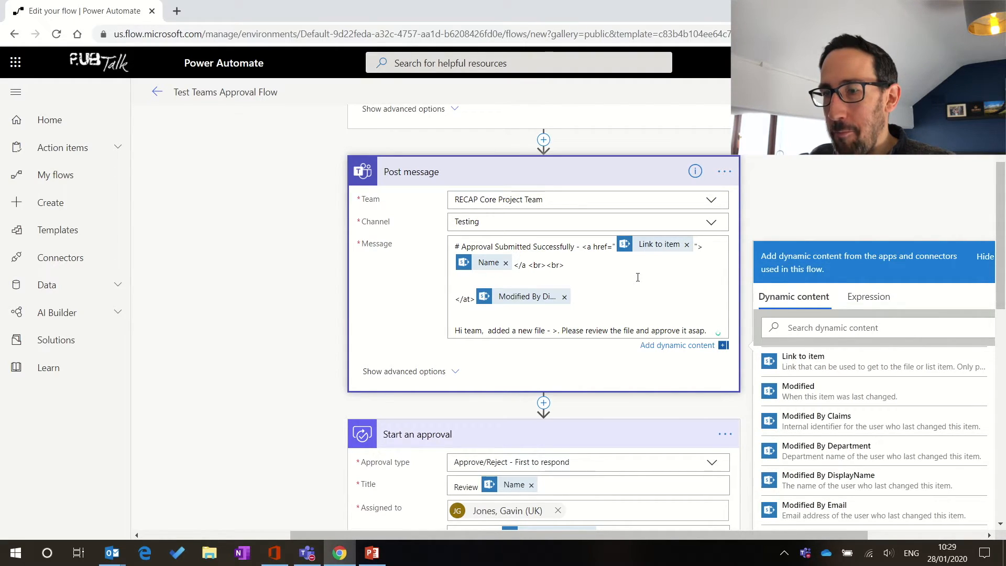
{"action": "type", "text": "your approv"}
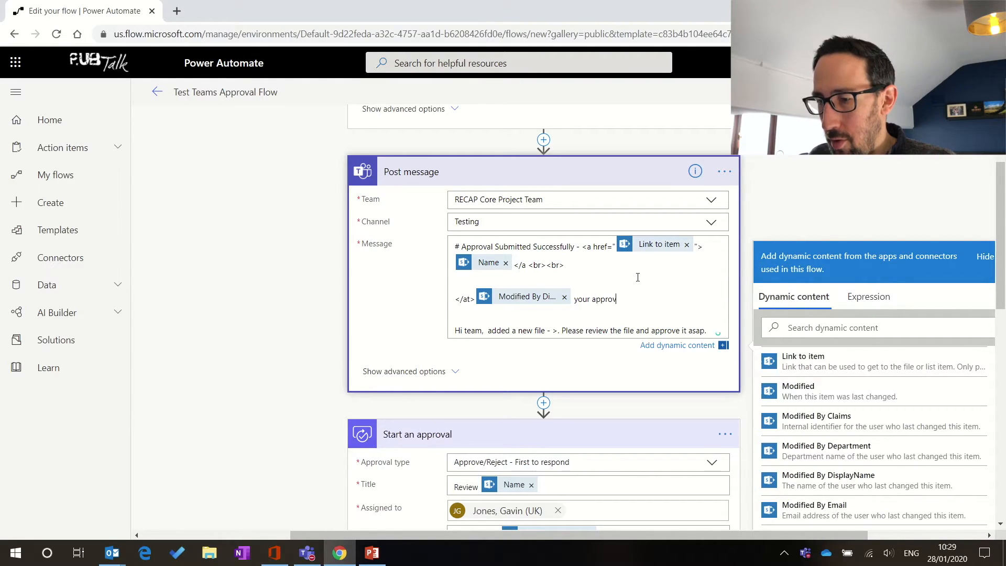
{"action": "type", "text": "al request"}
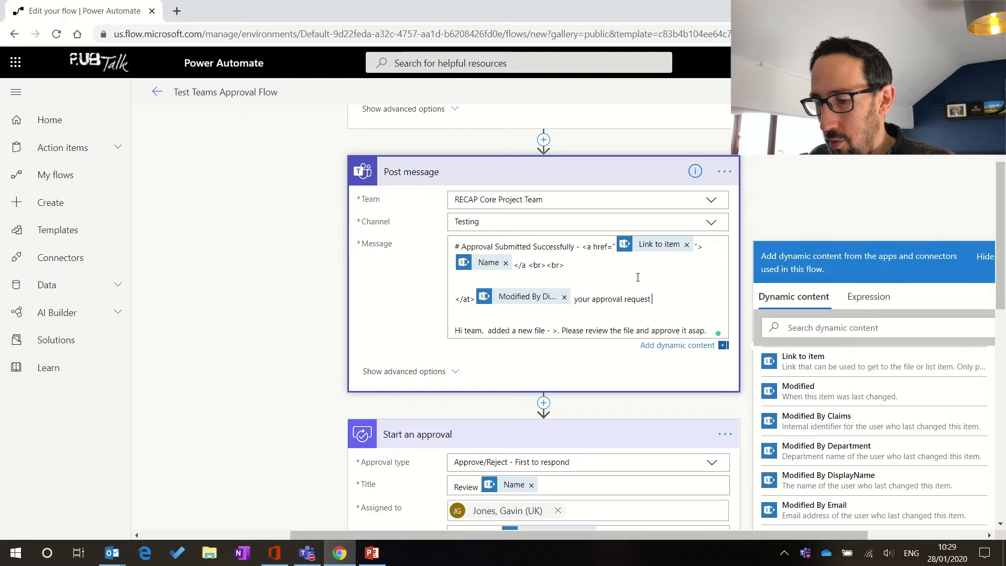
{"action": "type", "text": " has been su"}
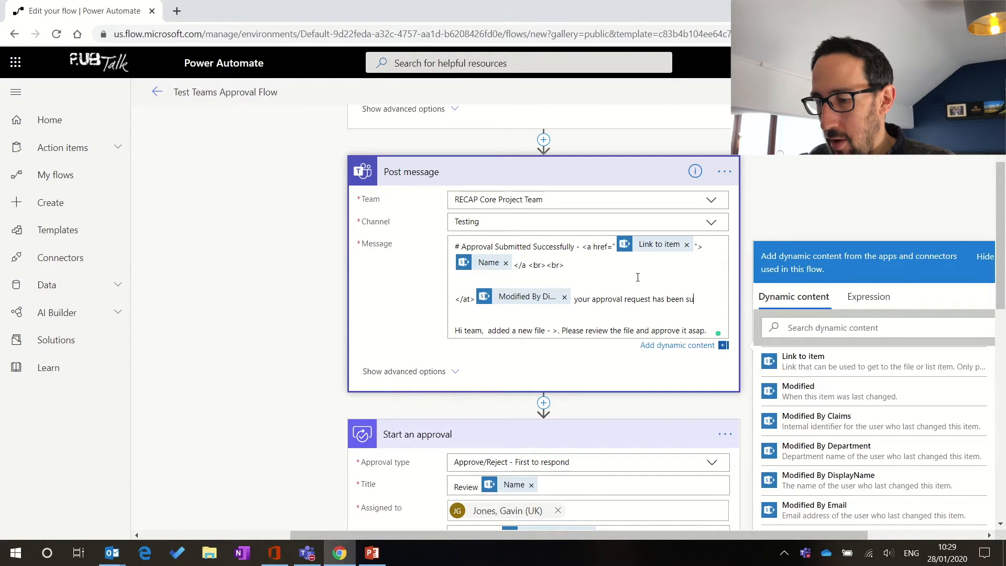
{"action": "type", "text": "bmitted"}
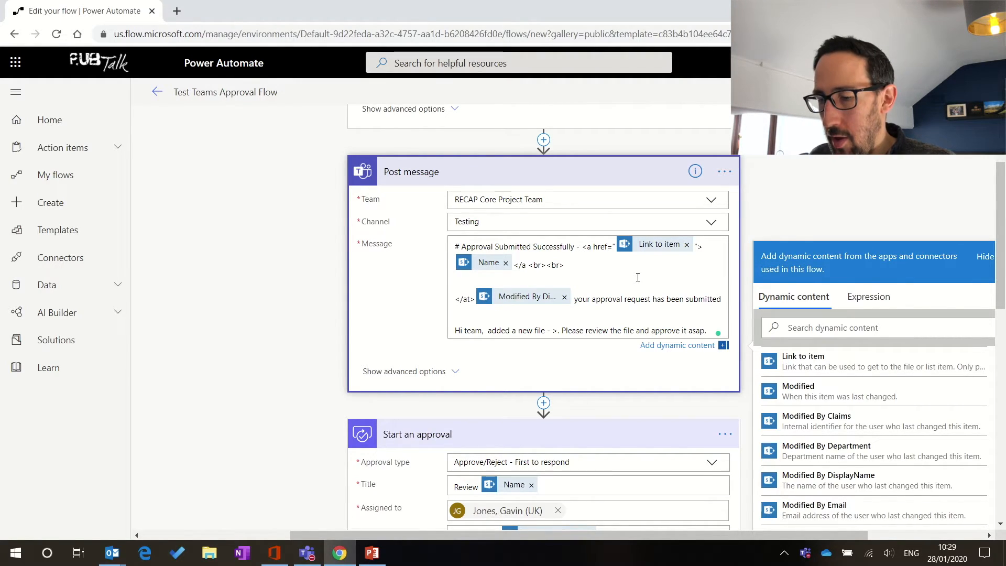
{"action": "type", "text": " success"}
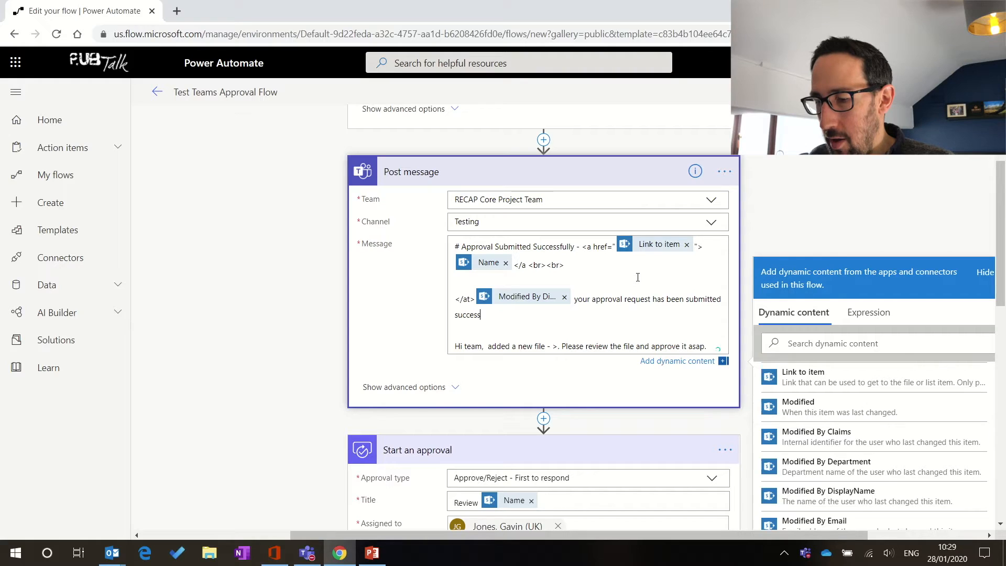
{"action": "type", "text": "fully"}
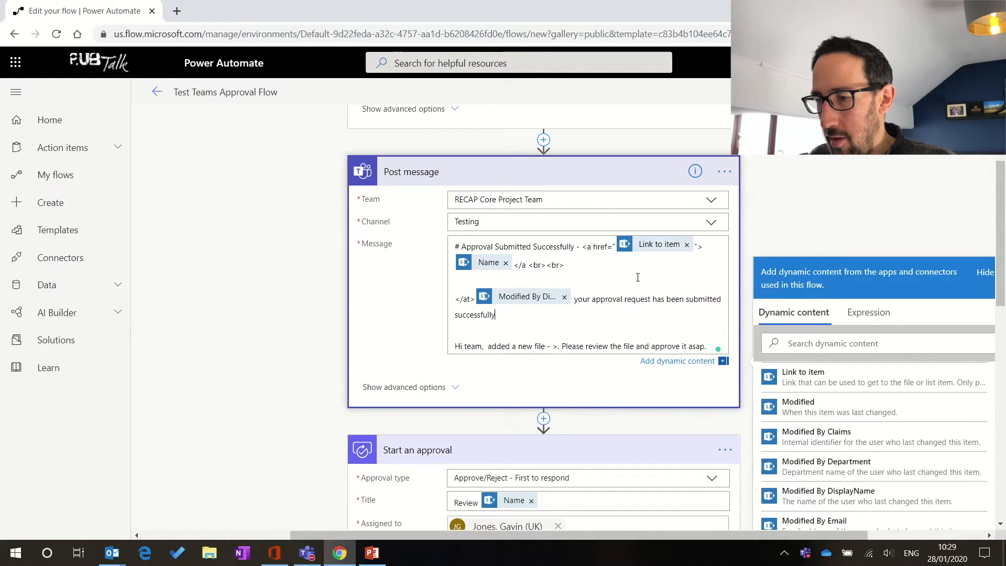
{"action": "type", "text": ". Sit back"}
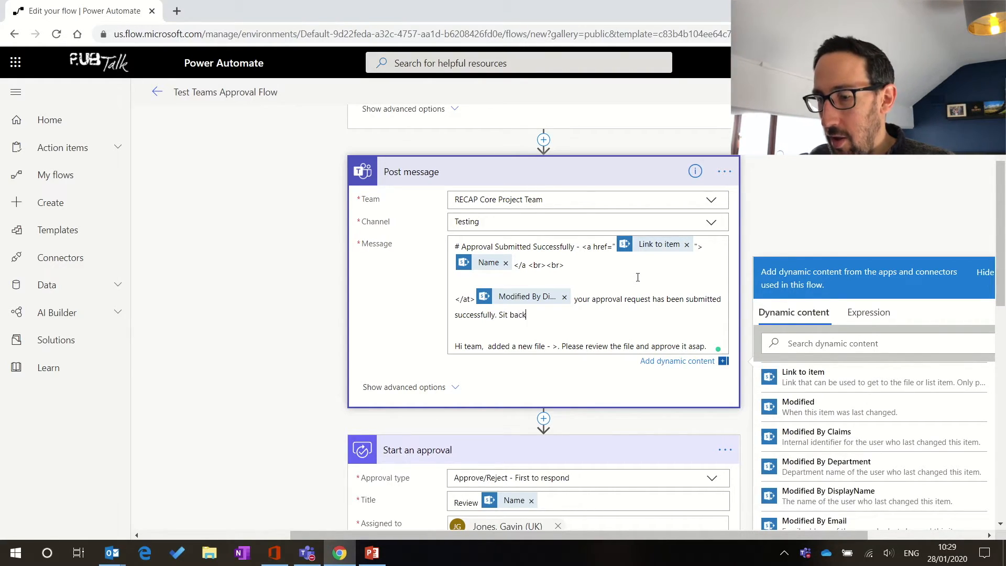
{"action": "type", "text": " and chill w"}
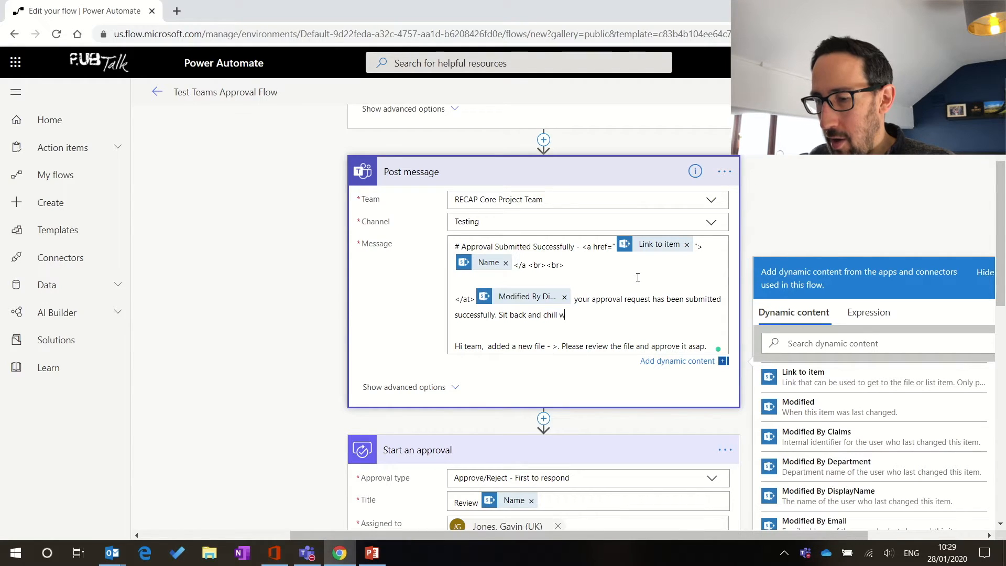
{"action": "type", "text": "hilst it"}
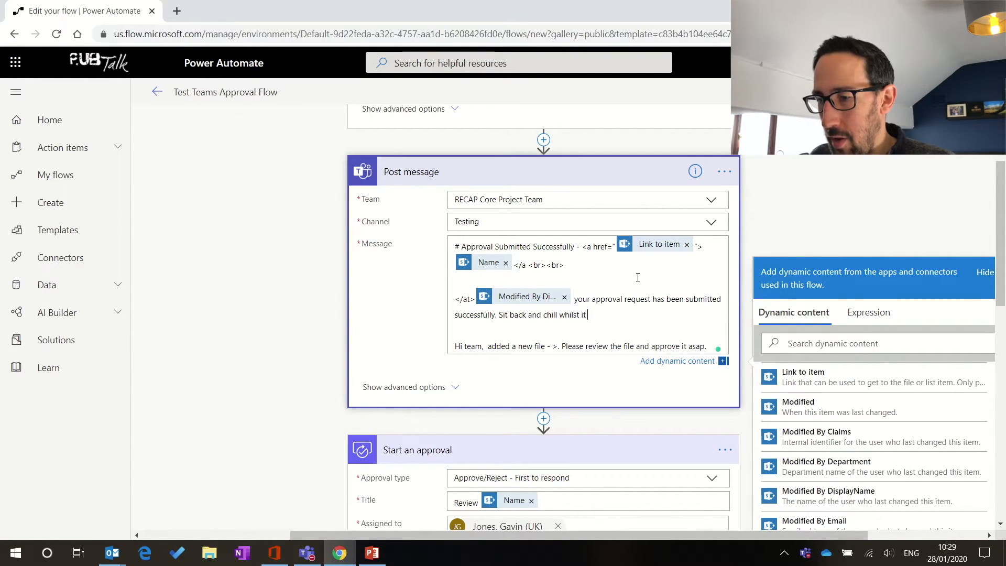
{"action": "type", "text": " goes round the"}
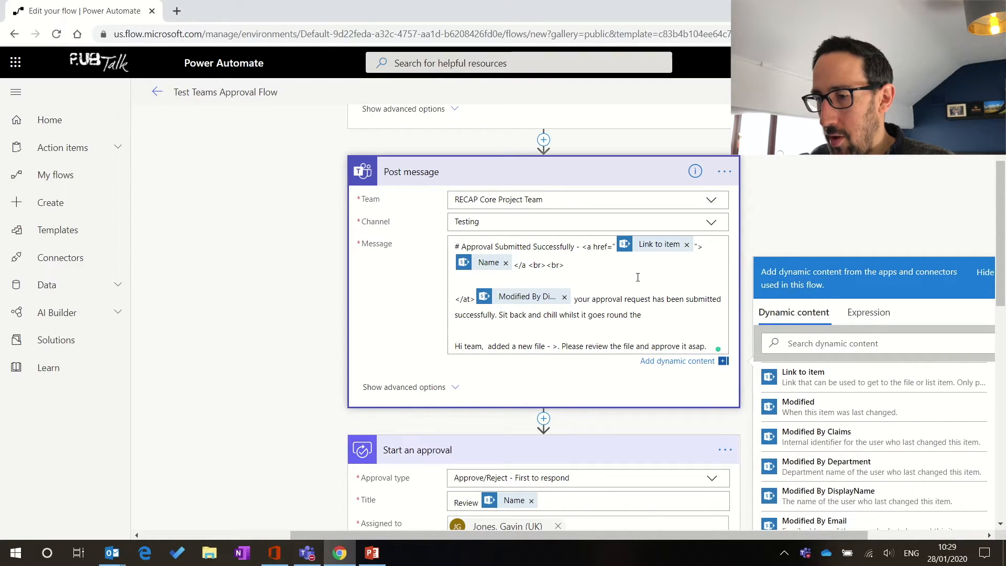
{"action": "type", "text": " approvers."}
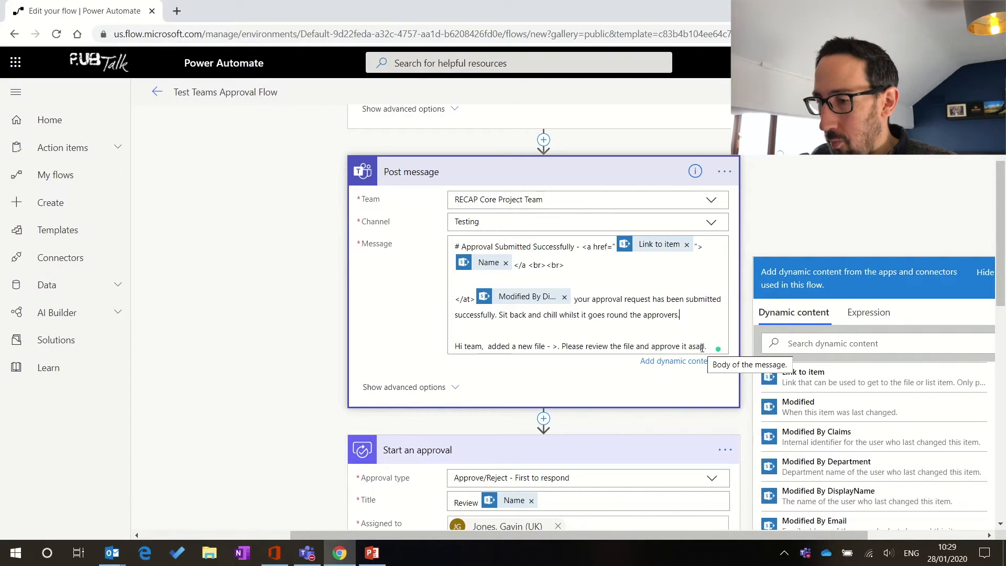
{"action": "left_click_drag", "start_coordinate": [702, 347], "coordinate": [442, 353]}
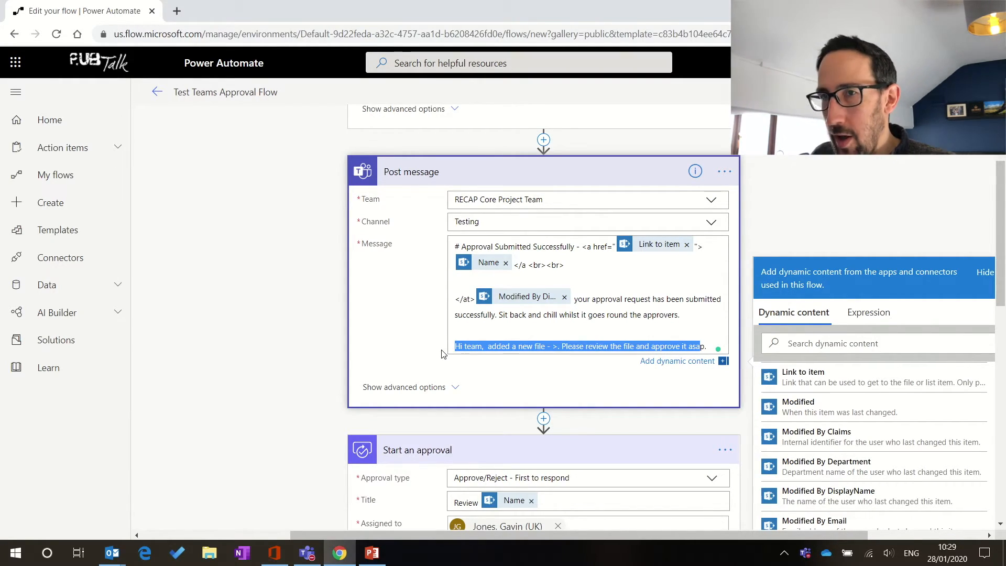
Step: Delete the old 'Hi team' line and leftover blank line so the confirmation sentence ends the message
{"action": "key", "text": "BackSpace"}
{"action": "key", "text": "Delete"}
{"action": "key", "text": "Delete"}
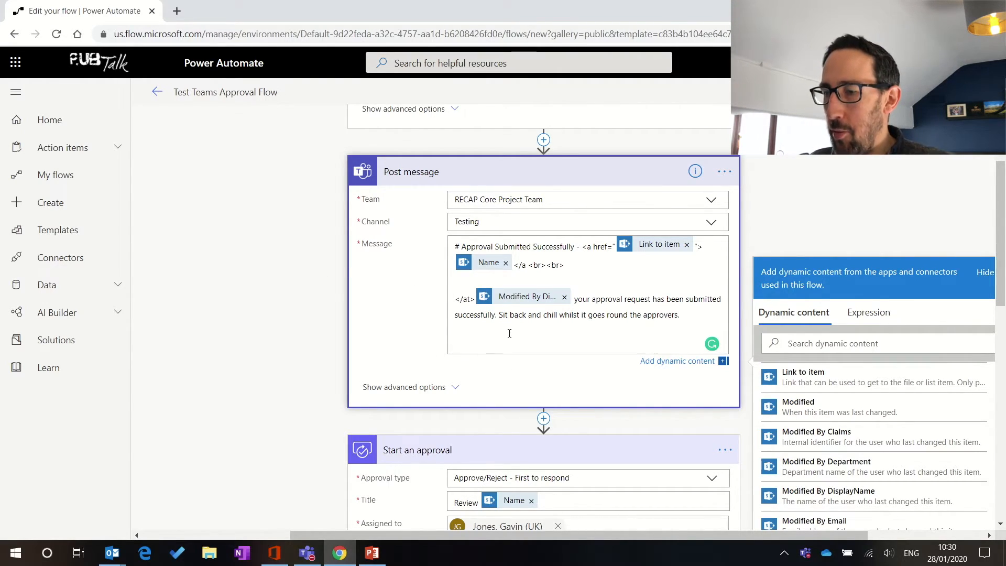
{"action": "key", "text": "BackSpace"}
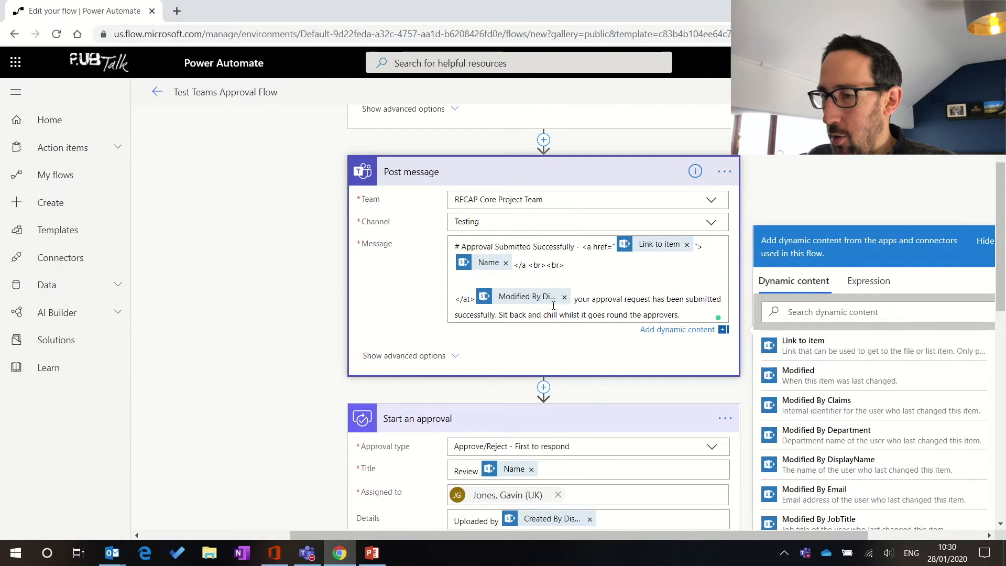
{"action": "scroll", "coordinate": [424, 373], "scroll_direction": "down", "scroll_amount": 1}
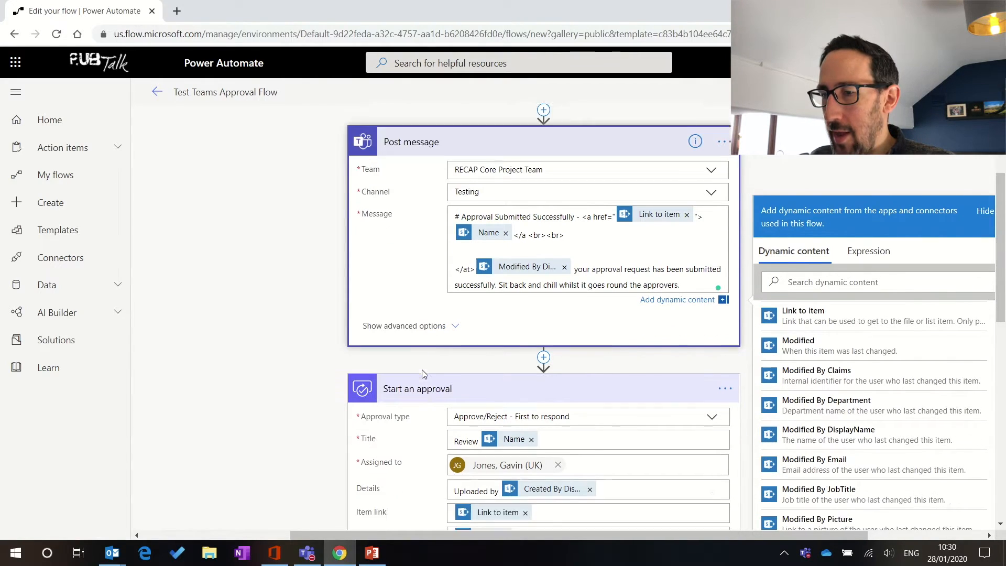
{"action": "scroll", "coordinate": [422, 369], "scroll_direction": "down", "scroll_amount": 8}
{"action": "scroll", "coordinate": [422, 370], "scroll_direction": "left", "scroll_amount": 4}
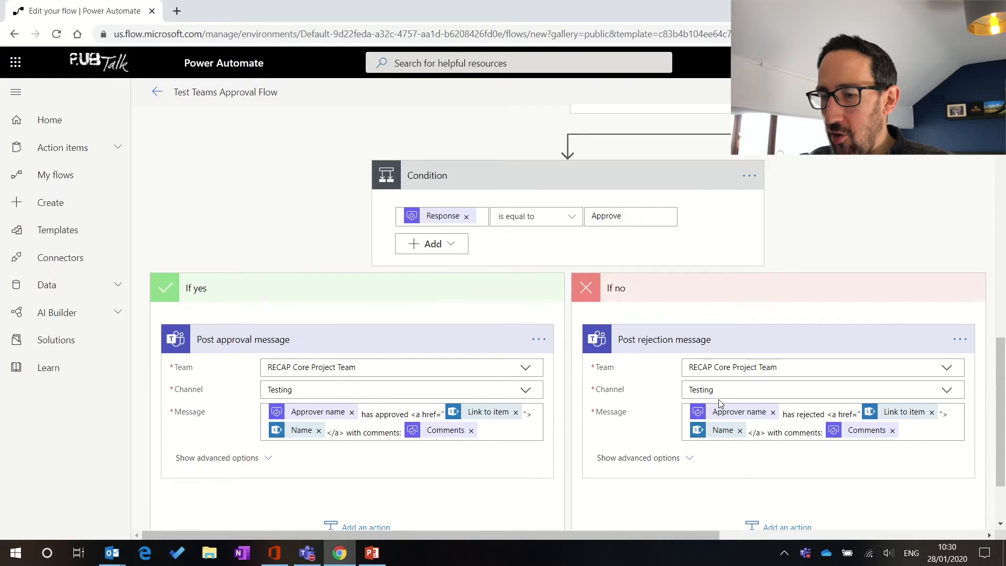
{"action": "scroll", "coordinate": [752, 306], "scroll_direction": "up", "scroll_amount": 10}
{"action": "left_click", "coordinate": [753, 306]}
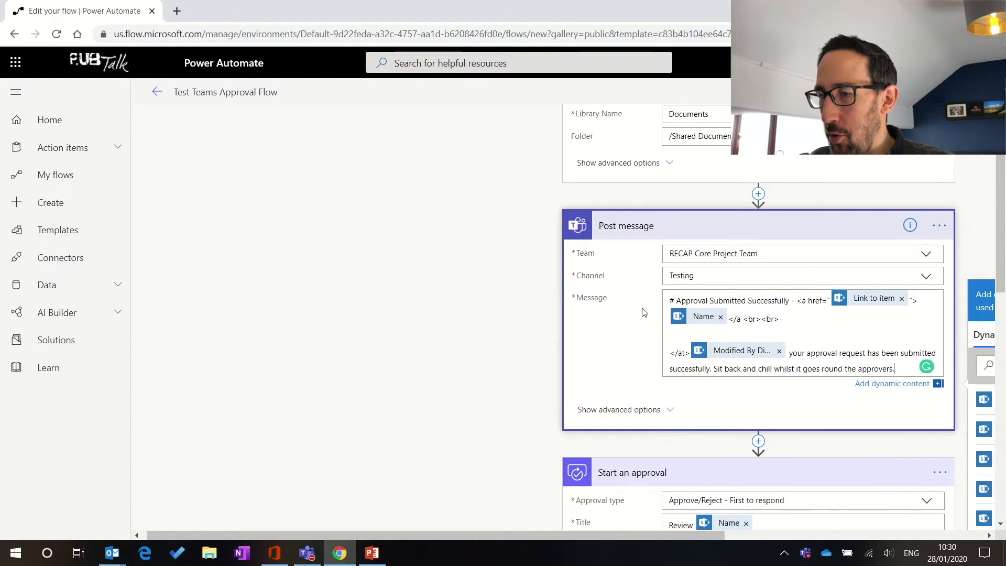
Step: Save the Test Teams Approval Flow and choose to test it with data from previous runs
{"action": "scroll", "coordinate": [571, 336], "scroll_direction": "up", "scroll_amount": 2}
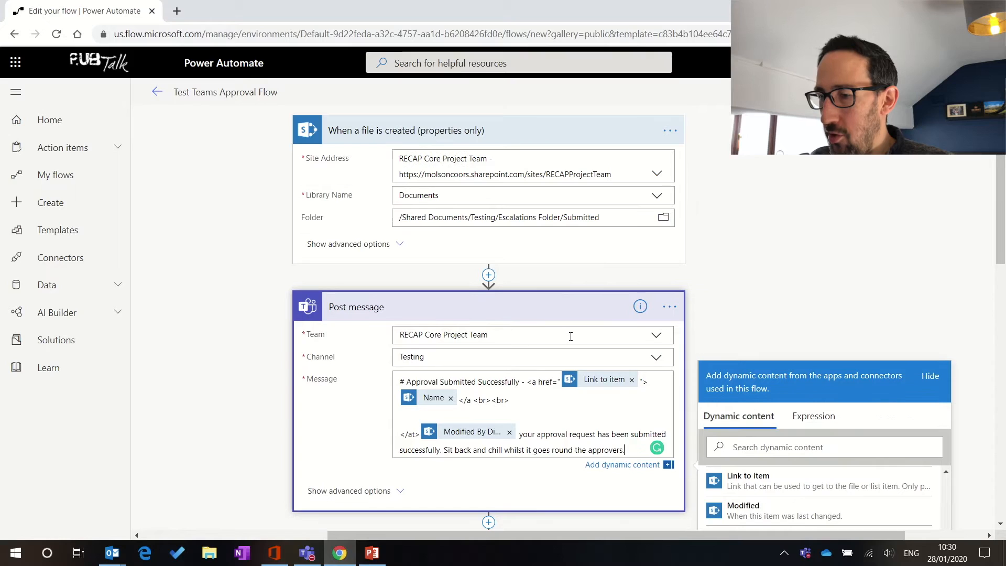
{"action": "left_click", "coordinate": [836, 91]}
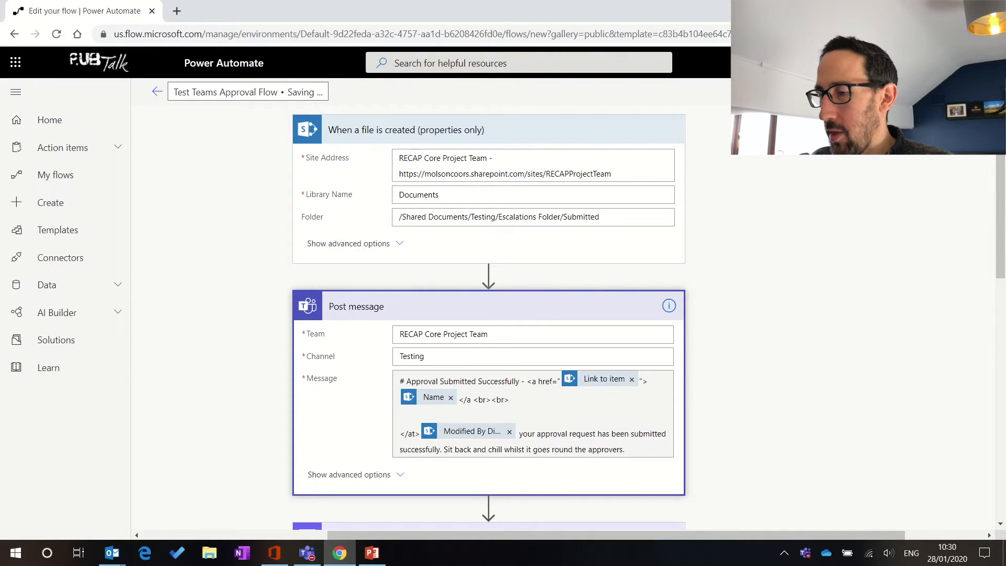
{"action": "left_click", "coordinate": [973, 92]}
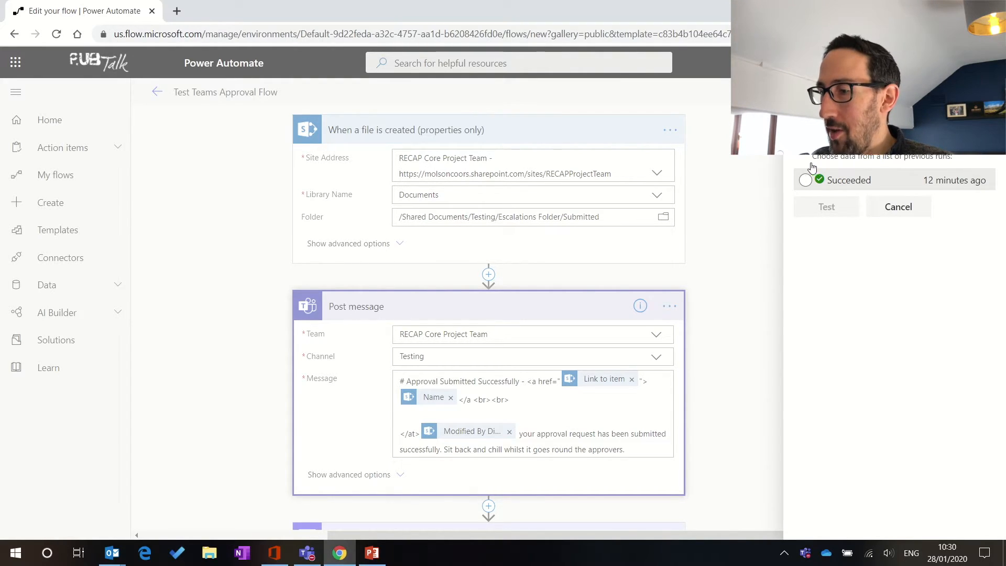
Step: Start a test run using the data from the run that 'Succeeded 12 minutes ago'
{"action": "left_click", "coordinate": [806, 182]}
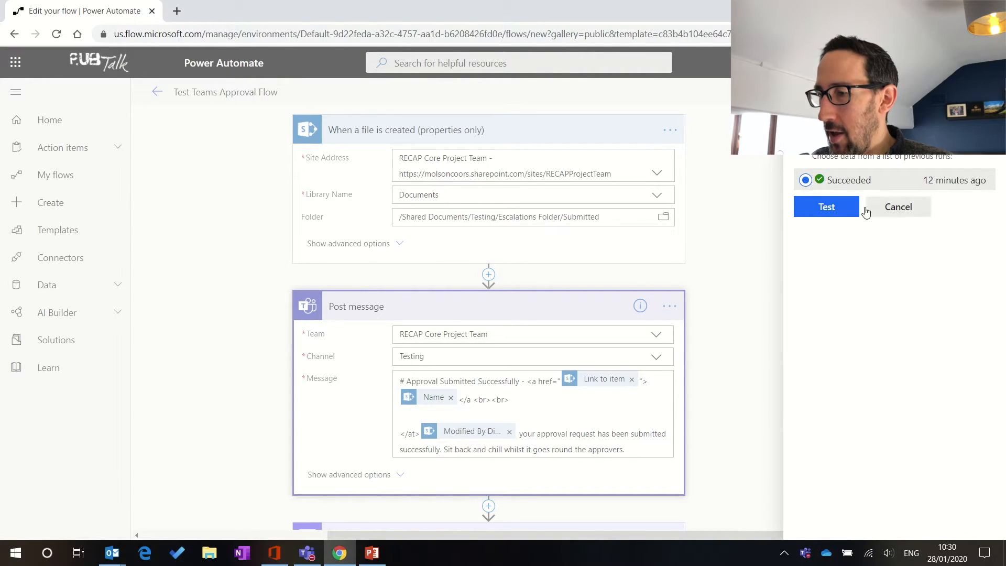
{"action": "left_click", "coordinate": [823, 212]}
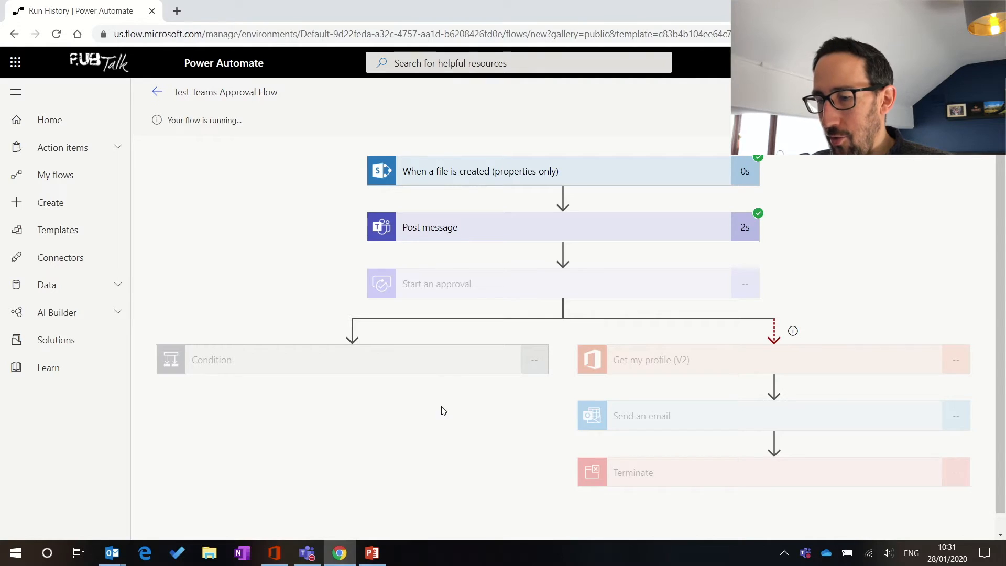
Step: Check the Teams Testing channel's new 'Approval Submitted Successfully - Test Flow 1' post, then return to Power Automate
{"action": "mouse_move", "coordinate": [308, 561]}
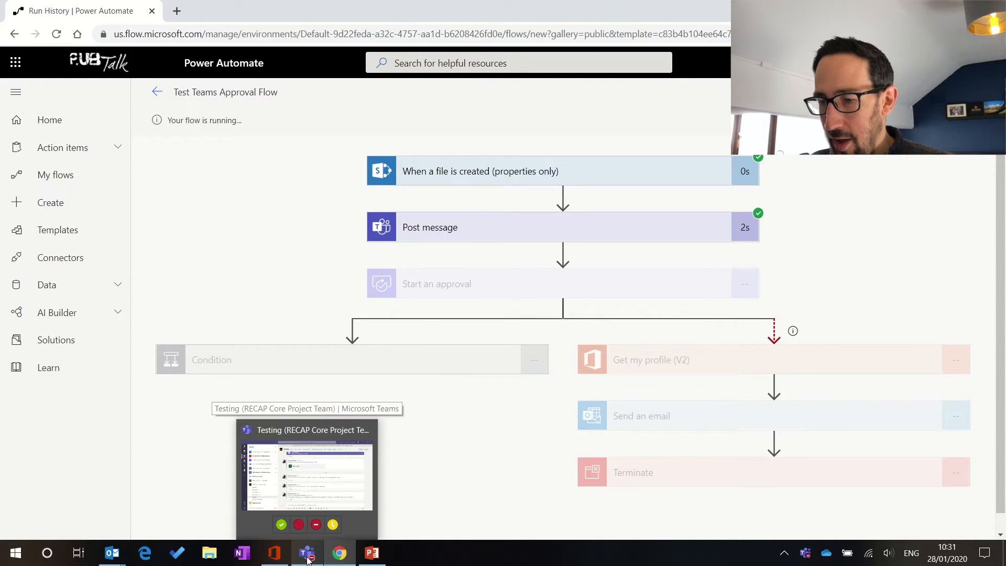
{"action": "left_click", "coordinate": [321, 472]}
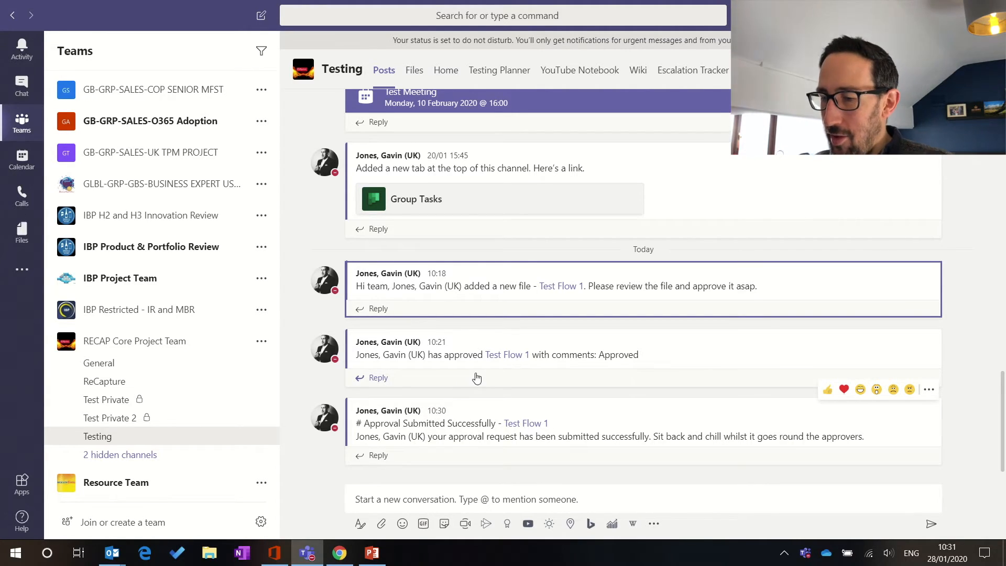
{"action": "key", "text": "alt+Tab"}
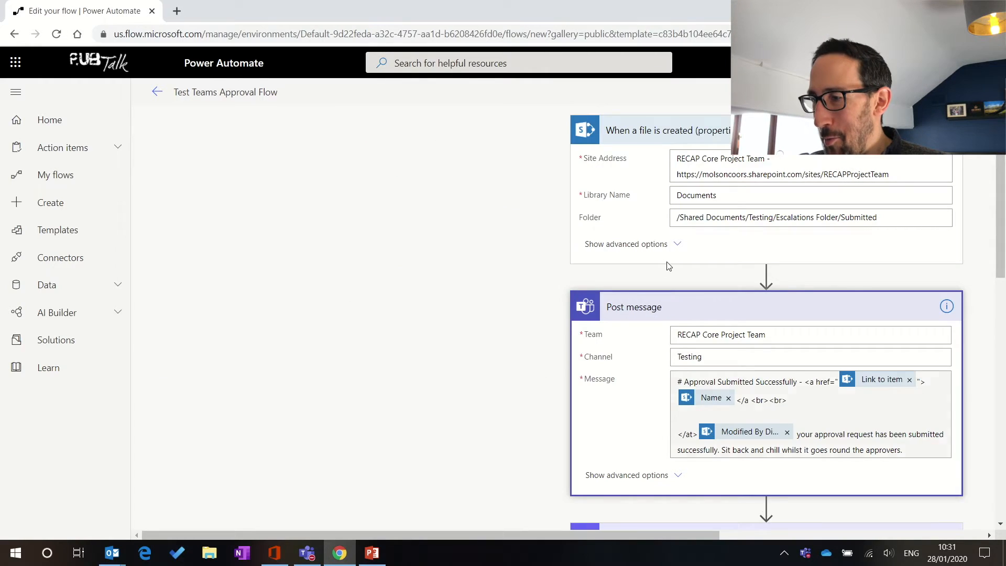
Step: Strip the <a href> and </a> tags and the Link to item token from the message
{"action": "scroll", "coordinate": [817, 288], "scroll_direction": "right", "scroll_amount": 3}
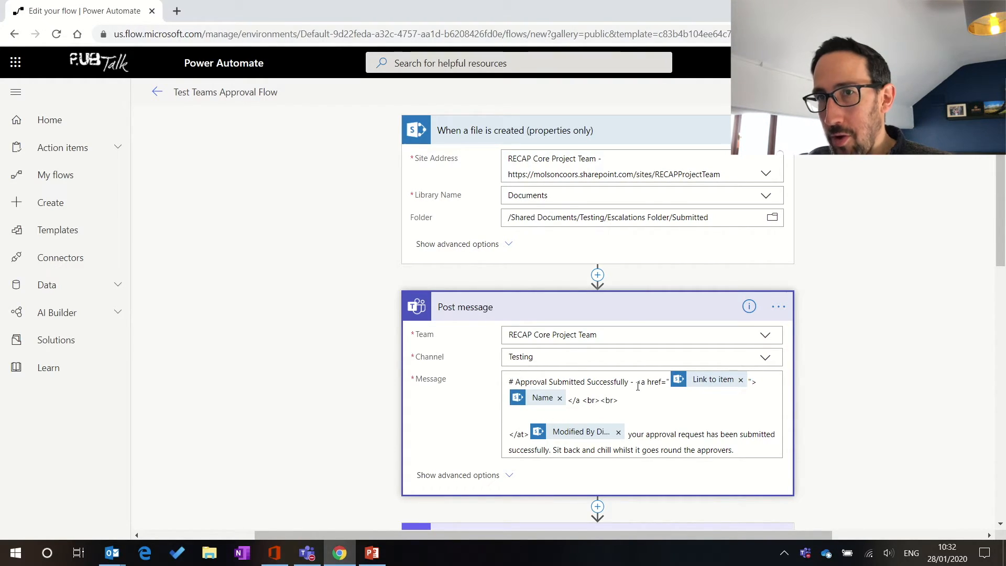
{"action": "left_click_drag", "start_coordinate": [640, 383], "coordinate": [662, 383]}
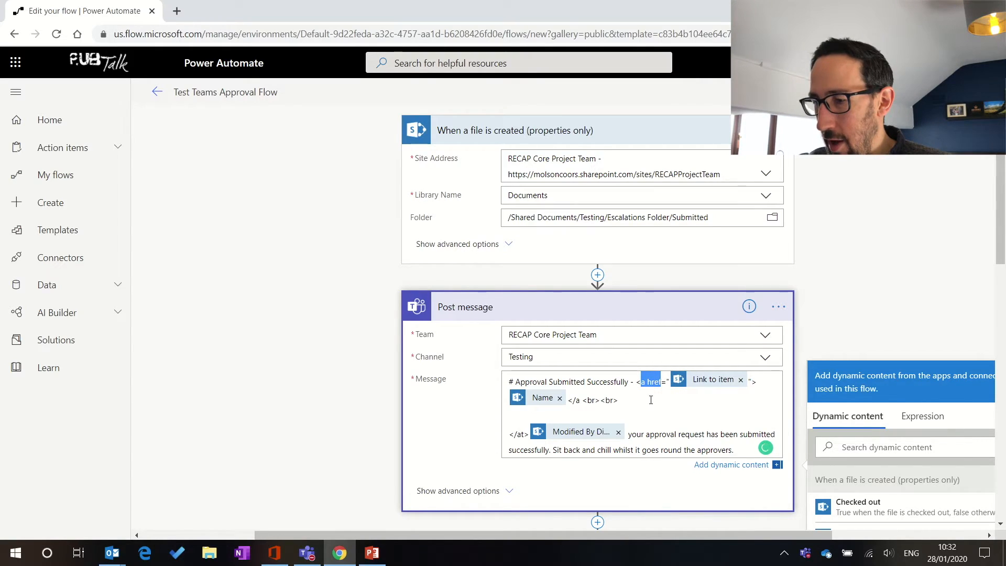
{"action": "key", "text": "Left"}
{"action": "key", "text": "Left"}
{"action": "key", "text": "shift+Right"}
{"action": "left_click_drag", "start_coordinate": [582, 401], "coordinate": [570, 403]}
{"action": "key", "text": "BackSpace"}
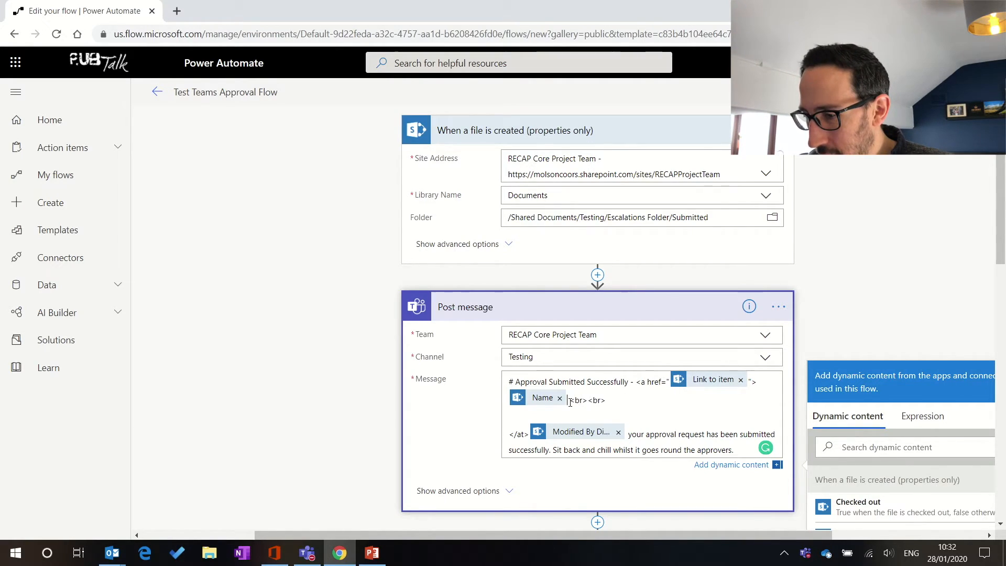
{"action": "left_click_drag", "start_coordinate": [636, 383], "coordinate": [669, 387]}
{"action": "key", "text": "BackSpace"}
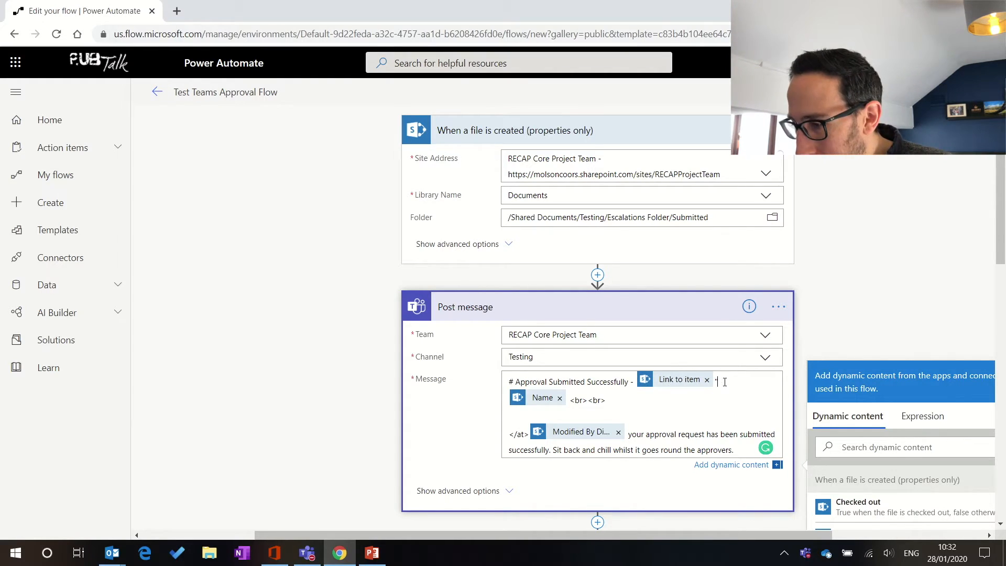
{"action": "key", "text": "BackSpace"}
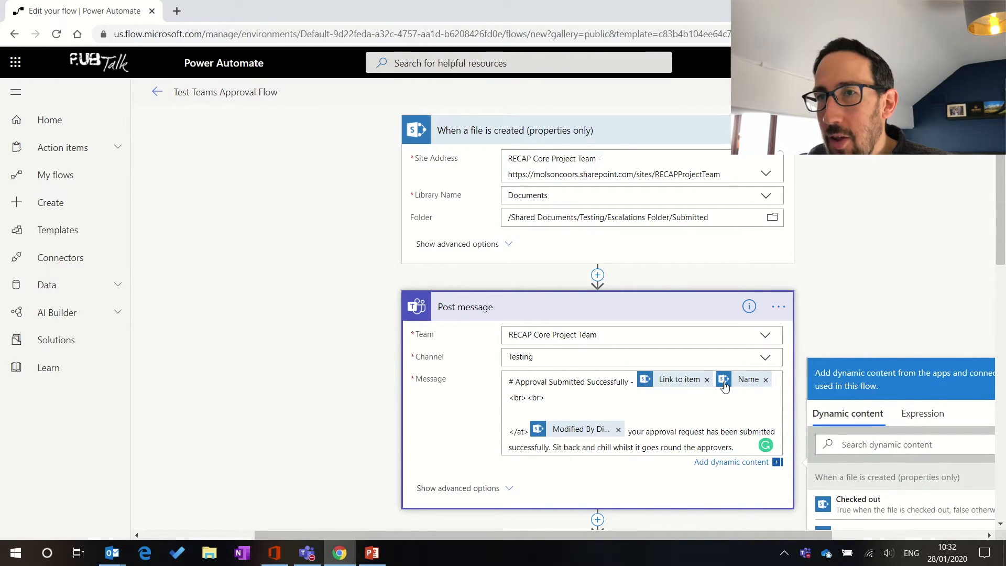
{"action": "double_click", "coordinate": [653, 384]}
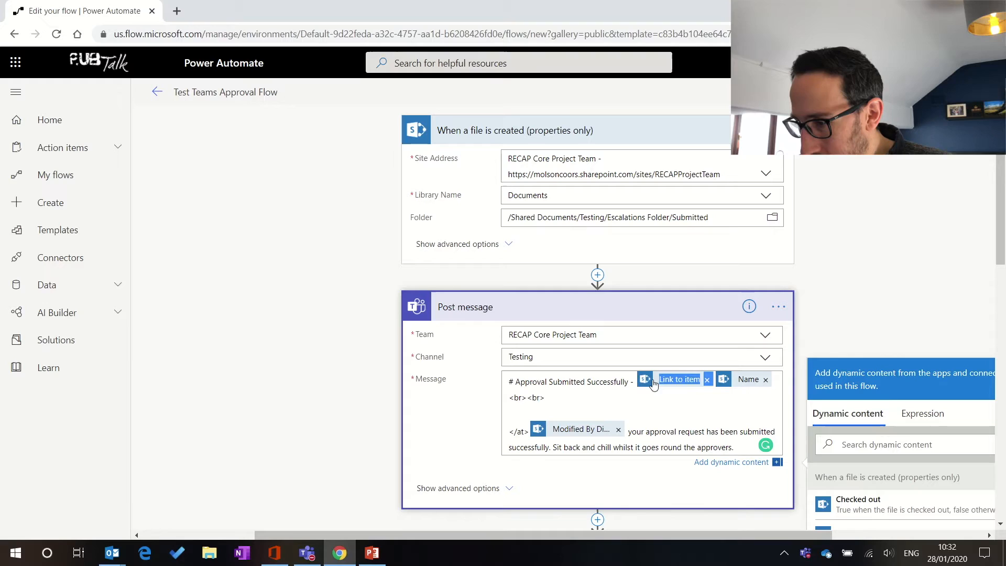
{"action": "left_click", "coordinate": [709, 380]}
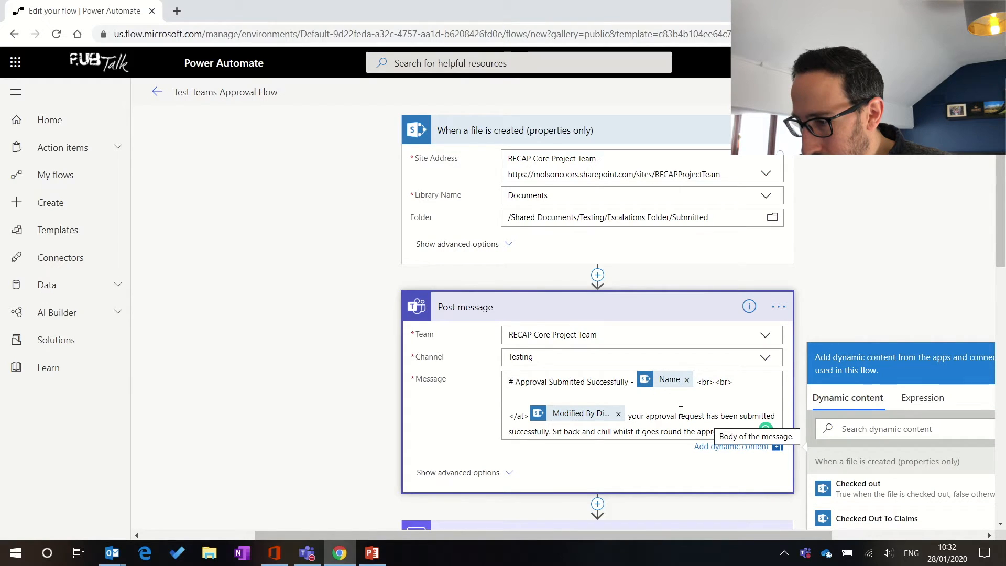
Step: Wrap the Name token in Markdown link syntax so the heading reads '[Name]('
{"action": "double_click", "coordinate": [638, 387]}
{"action": "left_click", "coordinate": [638, 397]}
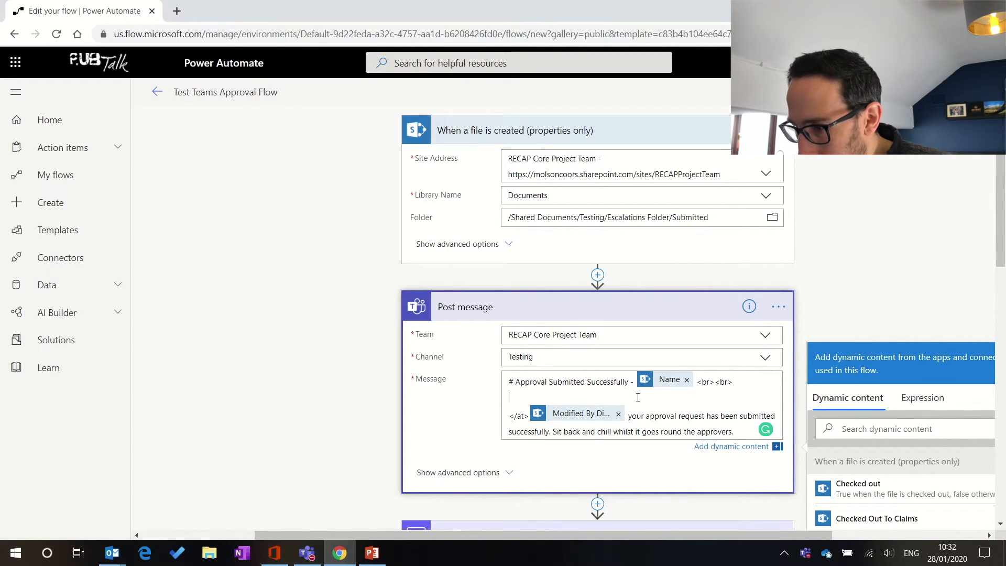
{"action": "key", "text": "Up"}
{"action": "key", "text": "Right"}
{"action": "key", "text": "Right"}
{"action": "key", "text": "Right"}
{"action": "key", "text": "Right"}
{"action": "key", "text": "Right"}
{"action": "key", "text": "Right"}
{"action": "key", "text": "Right"}
{"action": "key", "text": "Right"}
{"action": "key", "text": "Right"}
{"action": "key", "text": "Right"}
{"action": "key", "text": "Right"}
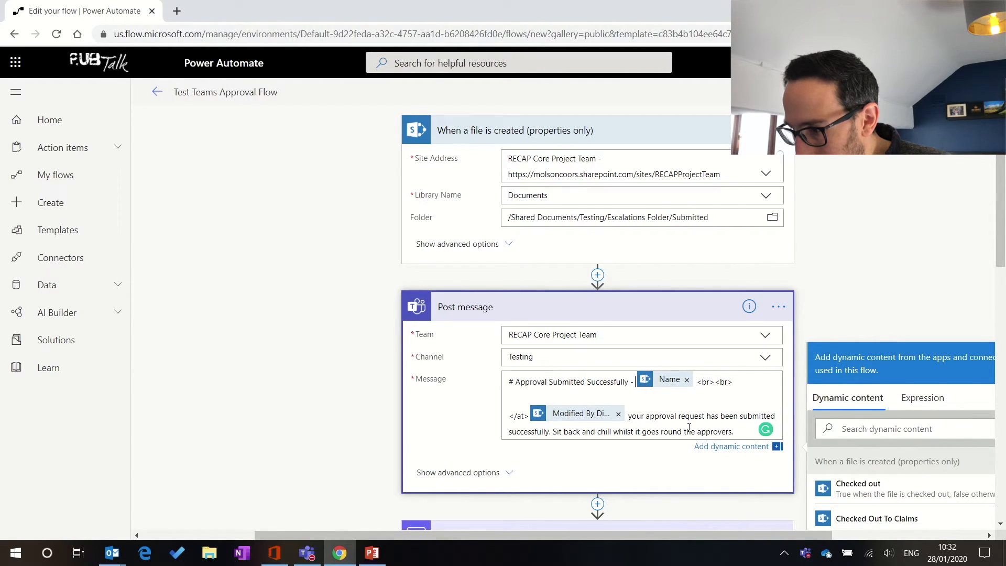
{"action": "type", "text": "["}
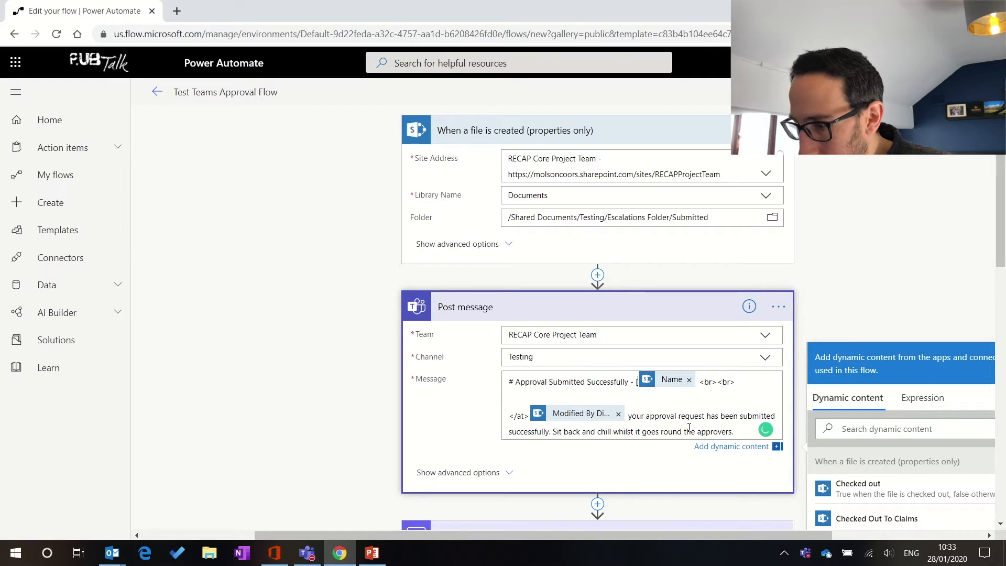
{"action": "key", "text": "Right"}
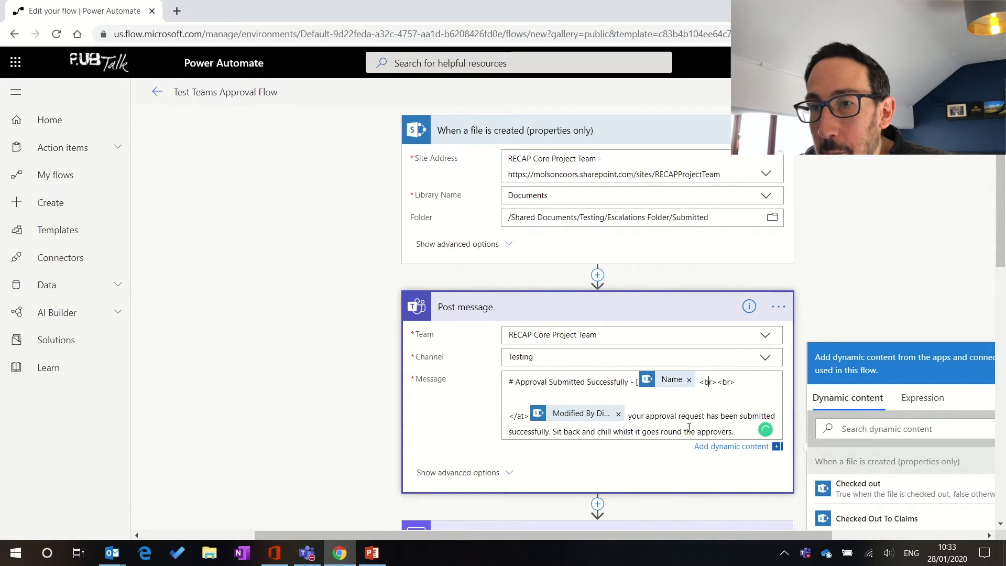
{"action": "type", "text": "]"}
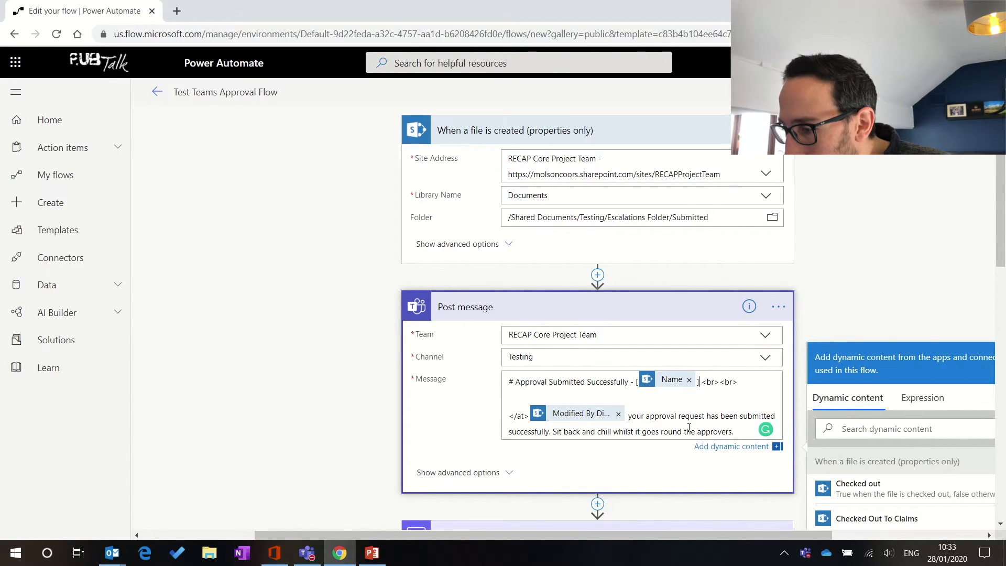
{"action": "type", "text": "("}
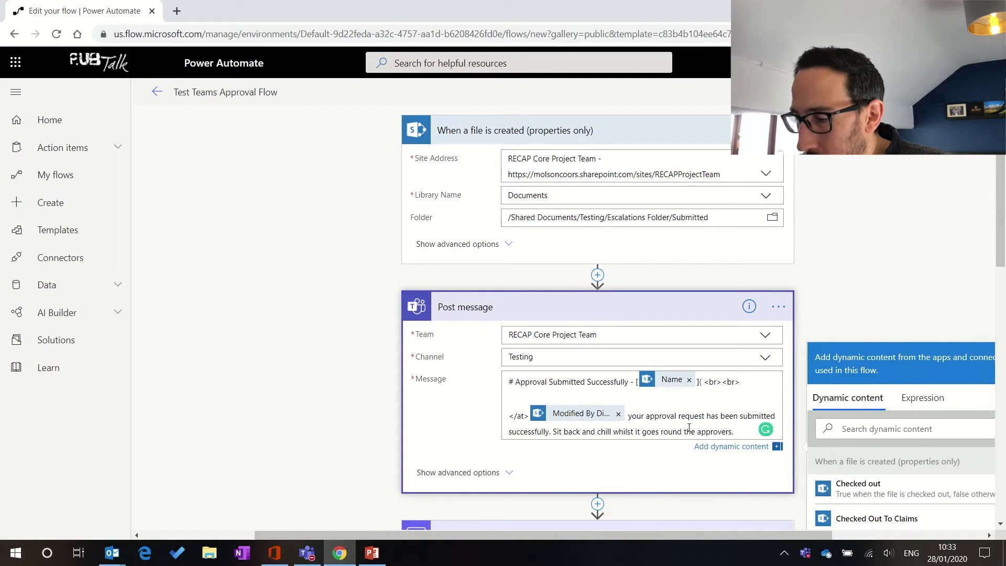
{"action": "scroll", "coordinate": [905, 480], "scroll_direction": "down", "scroll_amount": 2}
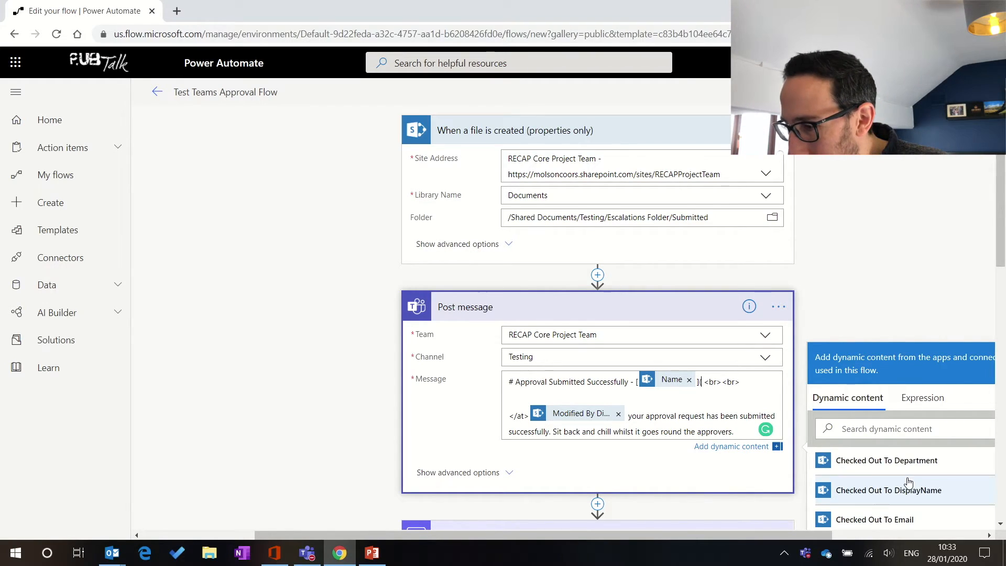
Step: Insert the Link to item token as the link target after '](' in the message
{"action": "scroll", "coordinate": [882, 423], "scroll_direction": "down", "scroll_amount": 3}
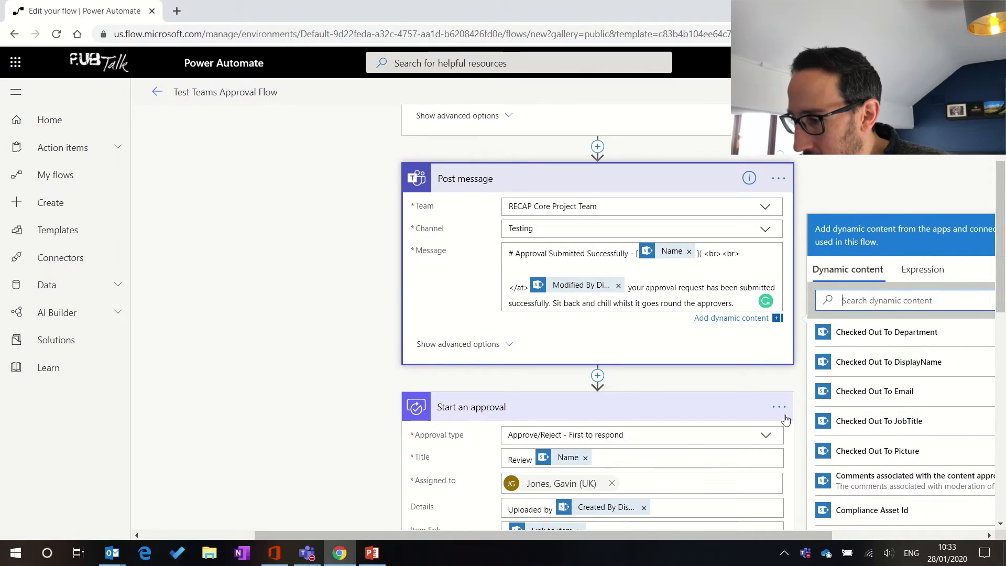
{"action": "left_click", "coordinate": [853, 306]}
{"action": "type", "text": "link"}
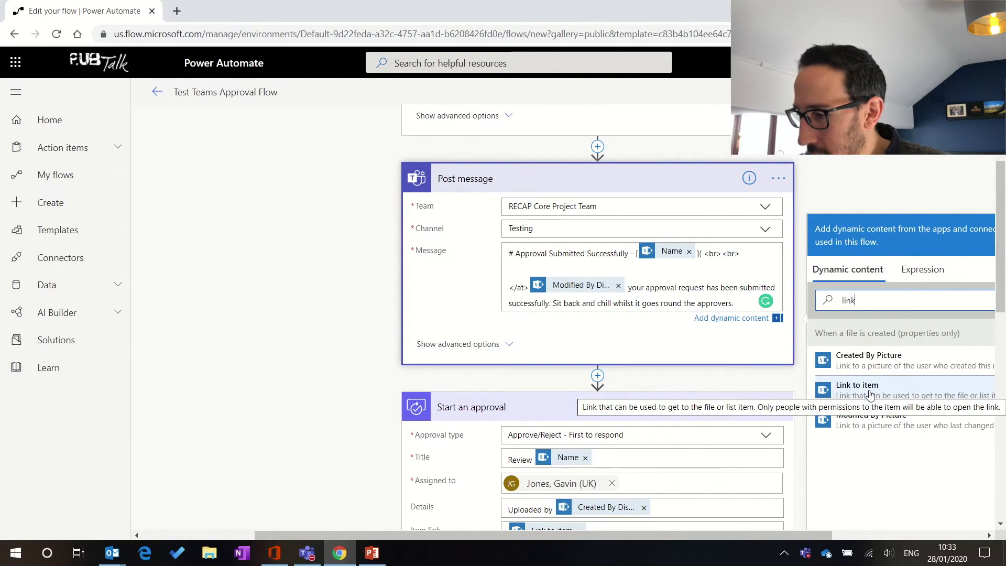
{"action": "left_click", "coordinate": [702, 254]}
{"action": "type", "text": "("}
{"action": "left_click", "coordinate": [860, 386]}
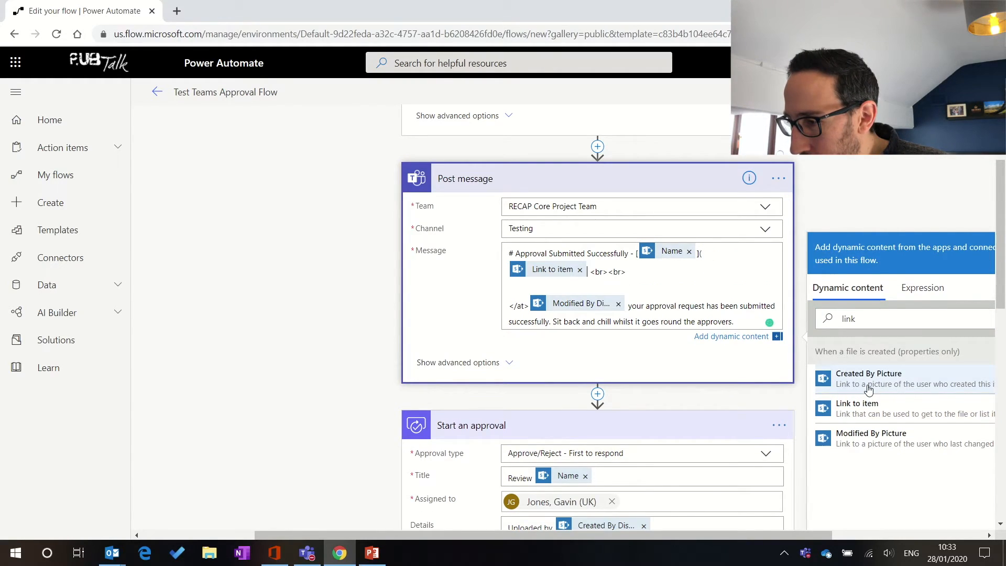
{"action": "type", "text": ")"}
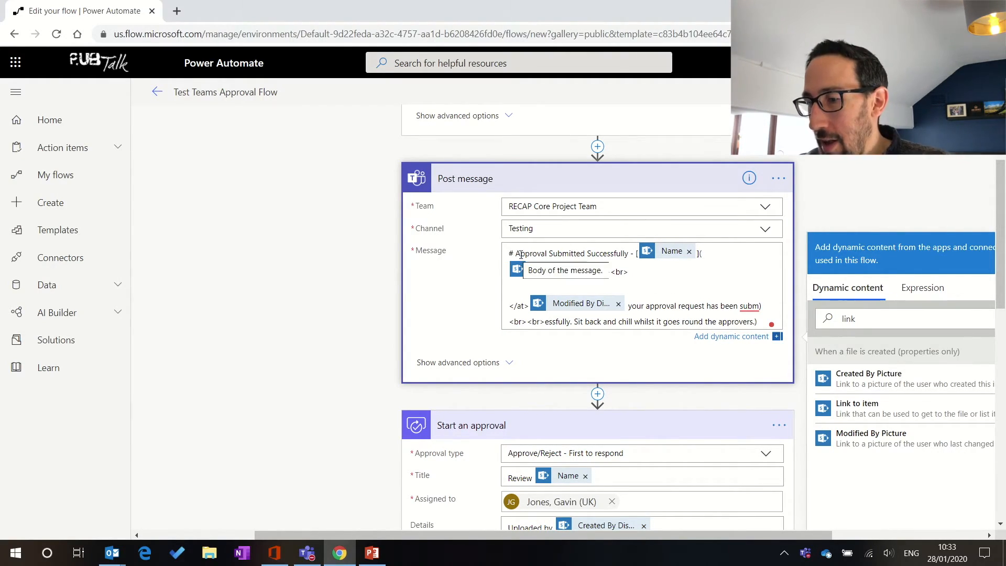
Step: Replace the truncated Modified By token with Modified By Email after the </at> tag
{"action": "left_click", "coordinate": [619, 306]}
{"action": "left_click_drag", "start_coordinate": [865, 320], "coordinate": [831, 315]}
{"action": "type", "text": "modi"}
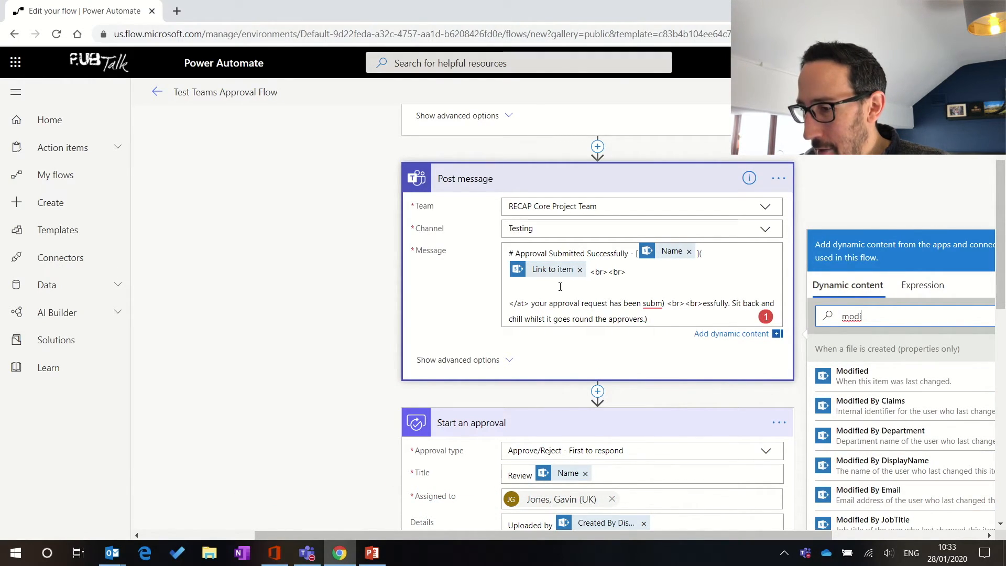
{"action": "left_click", "coordinate": [530, 303]}
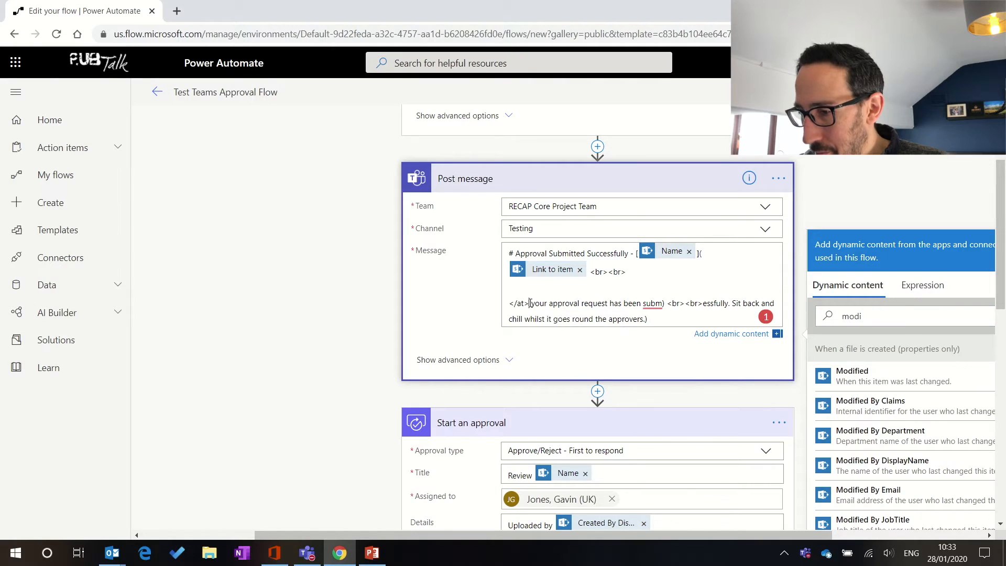
{"action": "left_click", "coordinate": [880, 495]}
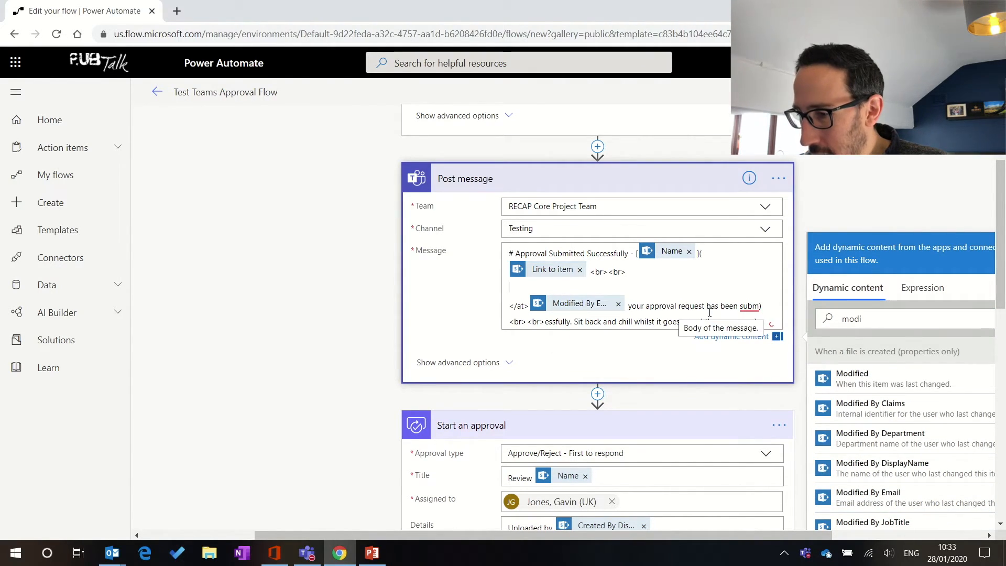
Step: Save the flow and add a closing ')' right after the Link to item token
{"action": "scroll", "coordinate": [737, 311], "scroll_direction": "down", "scroll_amount": 1}
{"action": "left_click", "coordinate": [912, 92]}
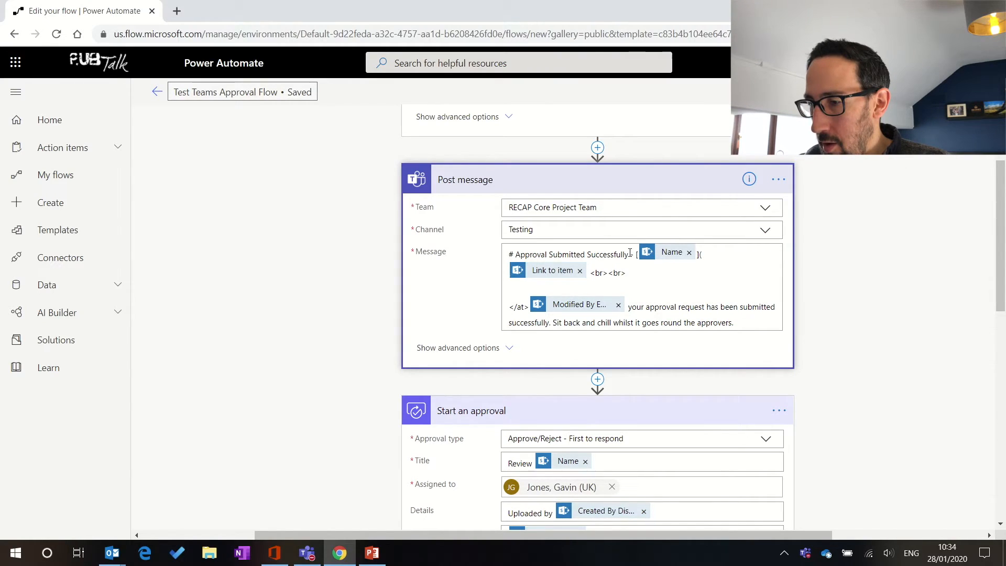
{"action": "left_click", "coordinate": [592, 274]}
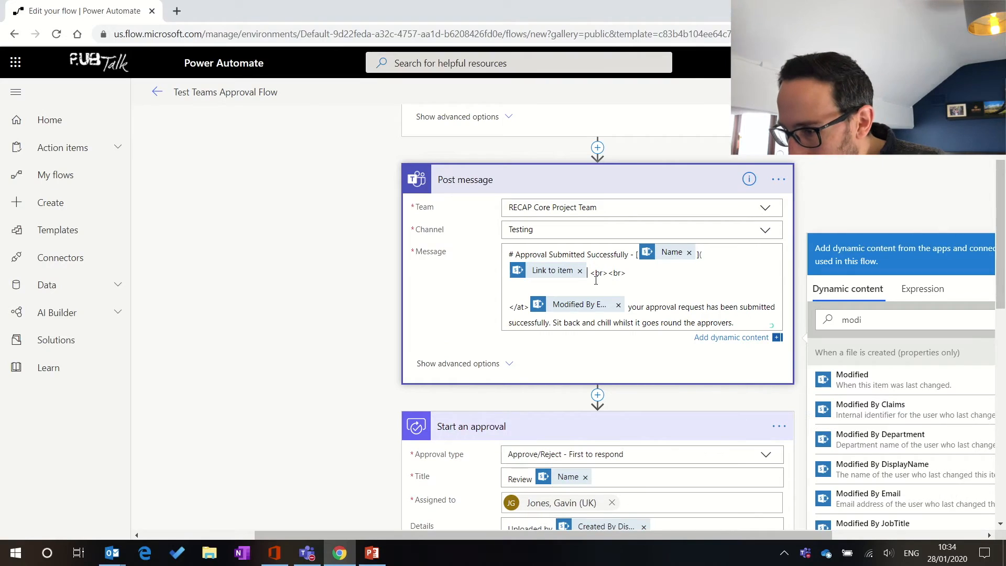
{"action": "type", "text": ")"}
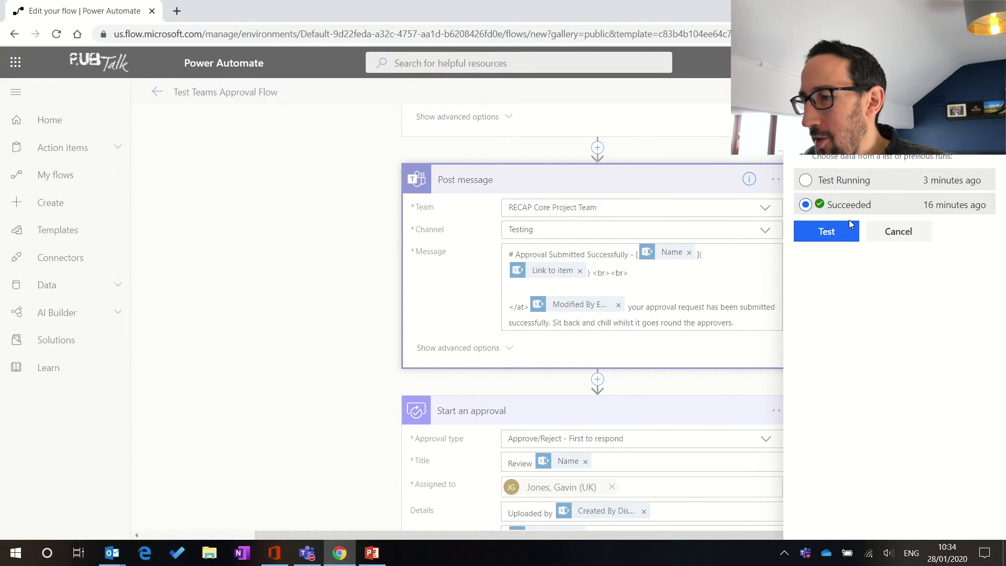
Step: Run the flow test with the previous successful run's data
{"action": "left_click", "coordinate": [830, 236]}
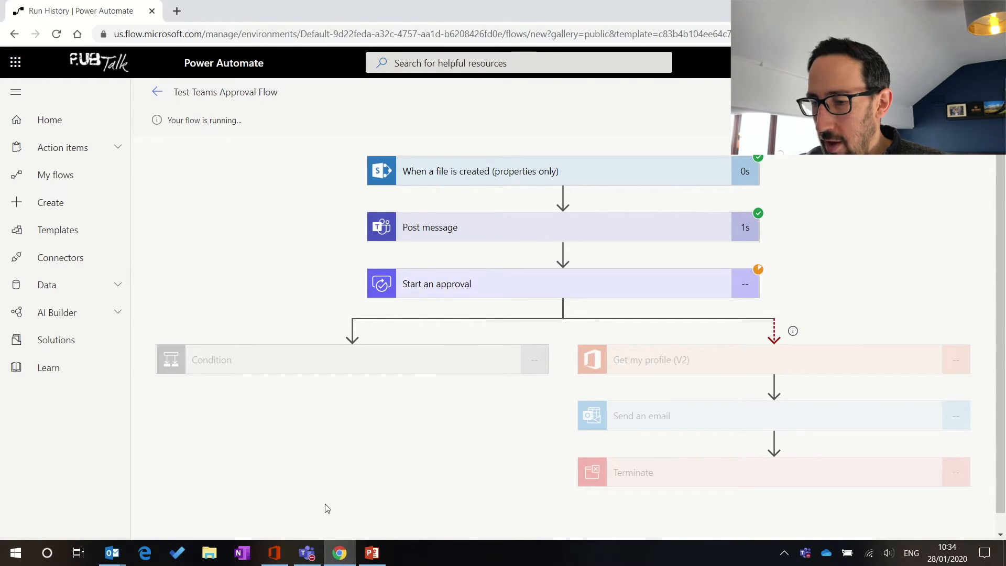
Step: Check the new Testing channel post in Teams showing unrendered markdown link text, then return to the flow editor
{"action": "mouse_move", "coordinate": [313, 560]}
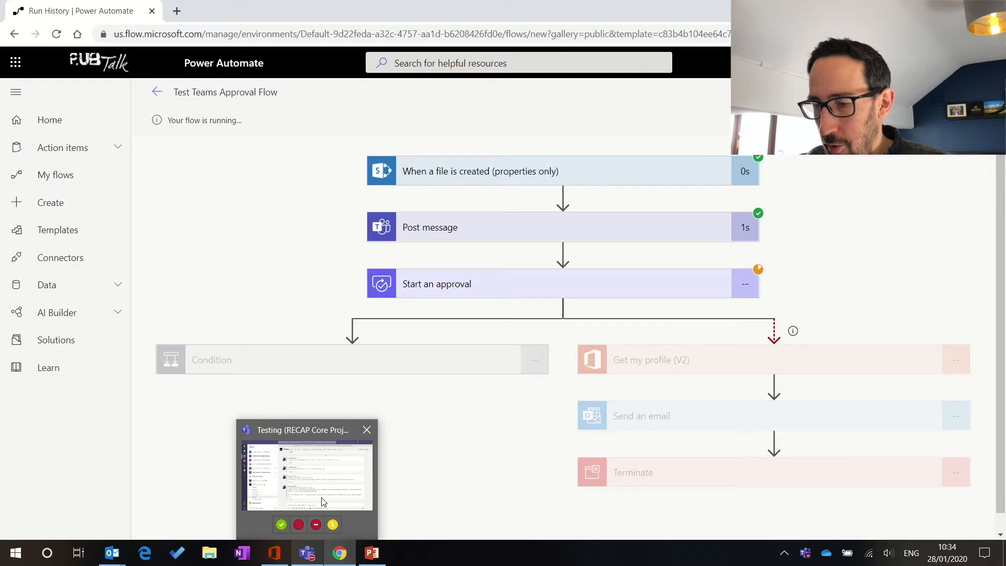
{"action": "left_click", "coordinate": [320, 496]}
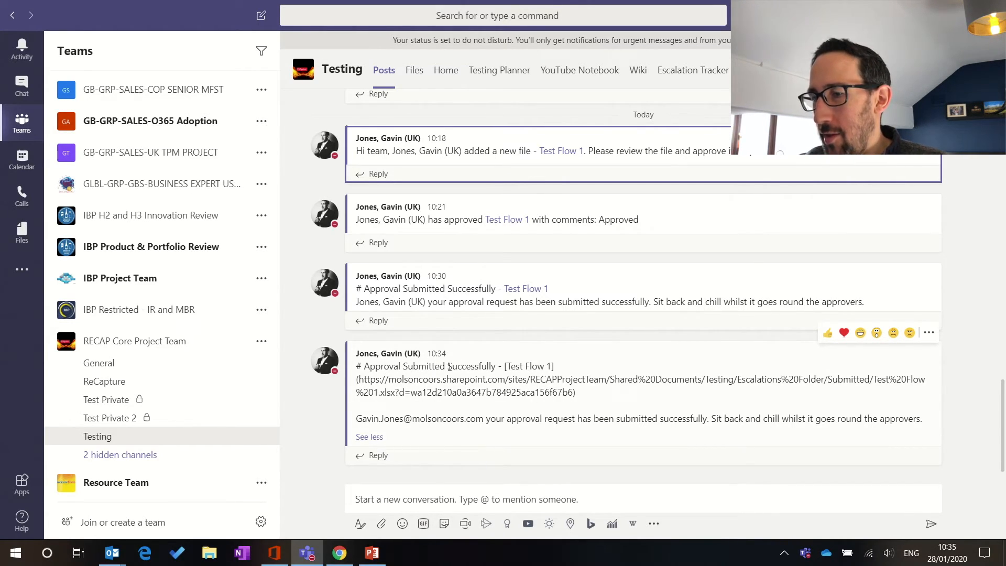
{"action": "scroll", "coordinate": [450, 367], "scroll_direction": "up", "scroll_amount": 10}
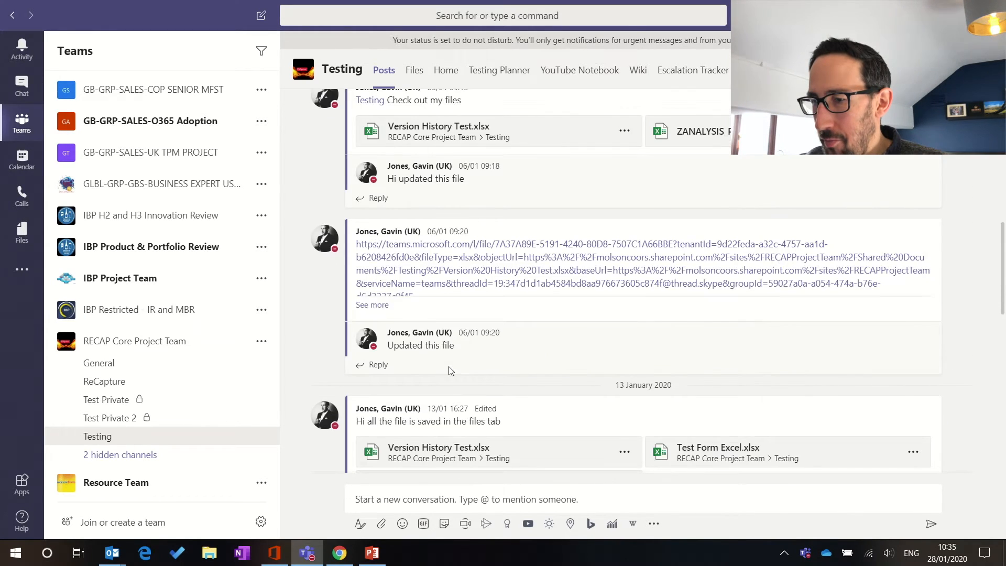
{"action": "key", "text": "alt+Tab"}
{"action": "scroll", "coordinate": [636, 248], "scroll_direction": "down", "scroll_amount": 2}
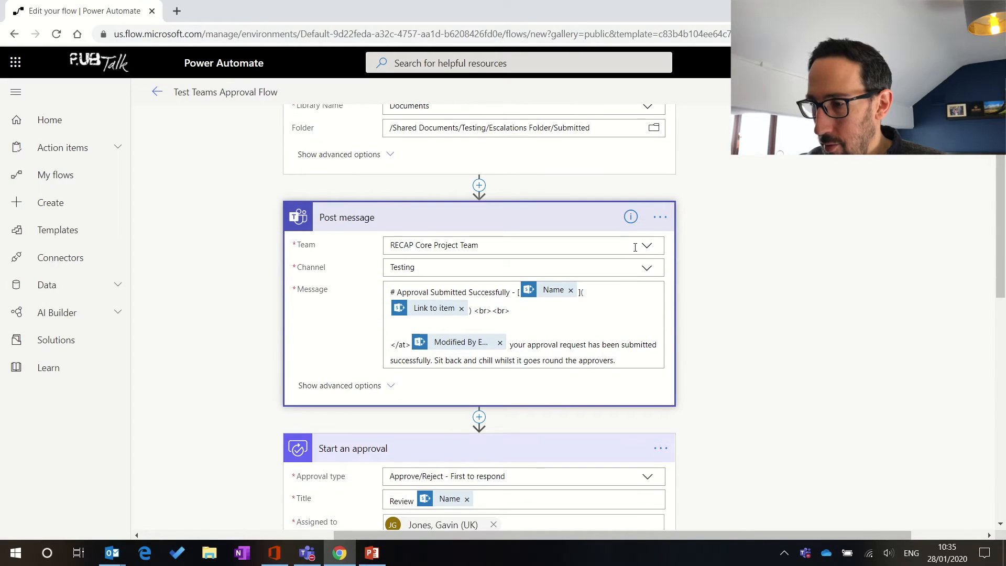
{"action": "left_click", "coordinate": [481, 189]}
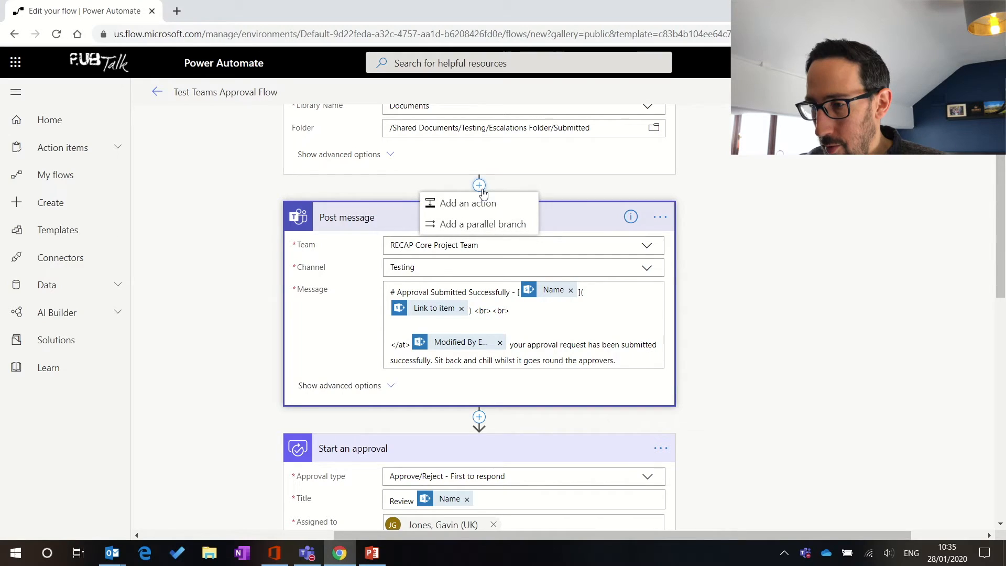
{"action": "left_click", "coordinate": [472, 203]}
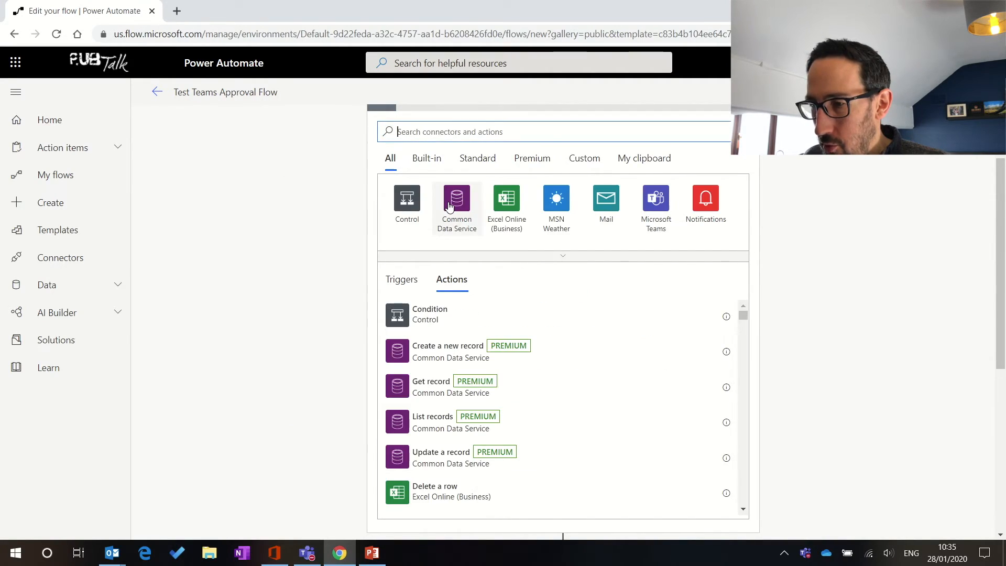
{"action": "left_click", "coordinate": [650, 209]}
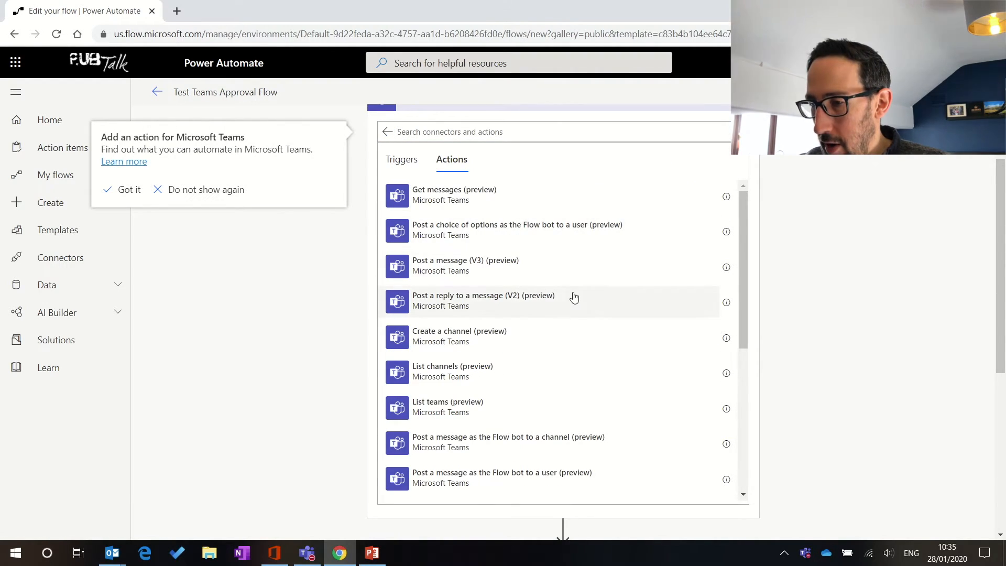
{"action": "scroll", "coordinate": [575, 297], "scroll_direction": "down", "scroll_amount": 1}
{"action": "scroll", "coordinate": [574, 297], "scroll_direction": "down", "scroll_amount": 1}
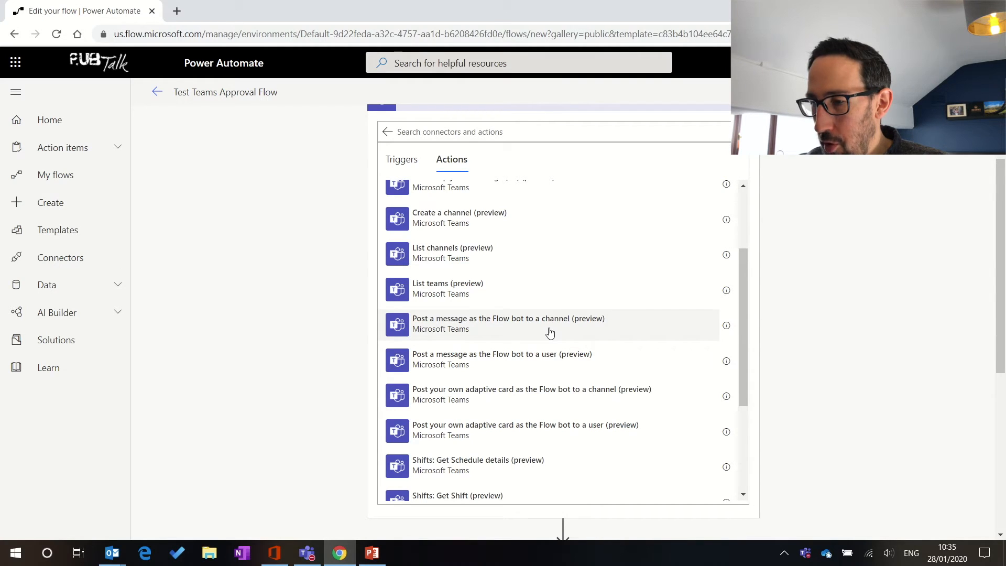
{"action": "scroll", "coordinate": [550, 333], "scroll_direction": "up", "scroll_amount": 1}
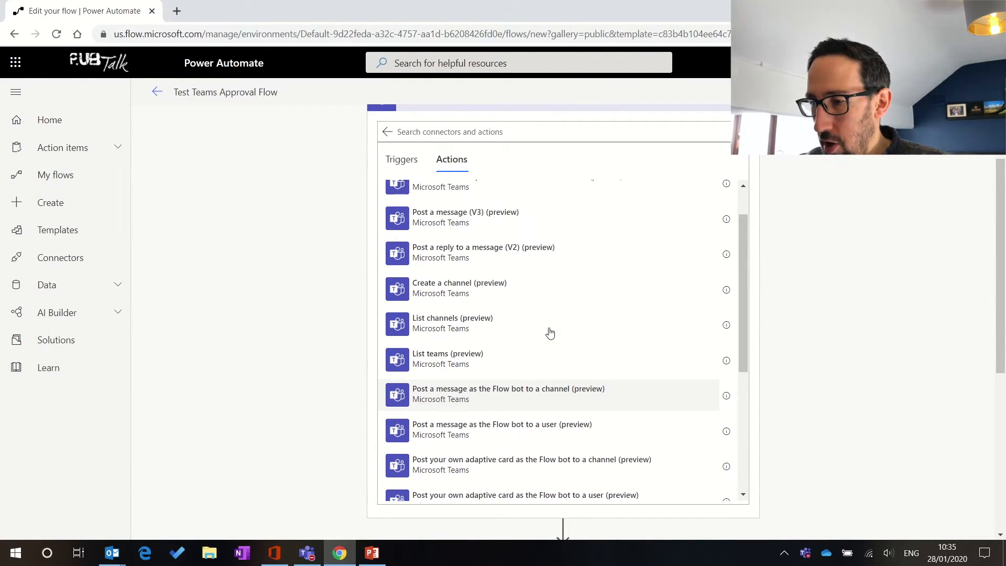
{"action": "scroll", "coordinate": [550, 333], "scroll_direction": "up", "scroll_amount": 1}
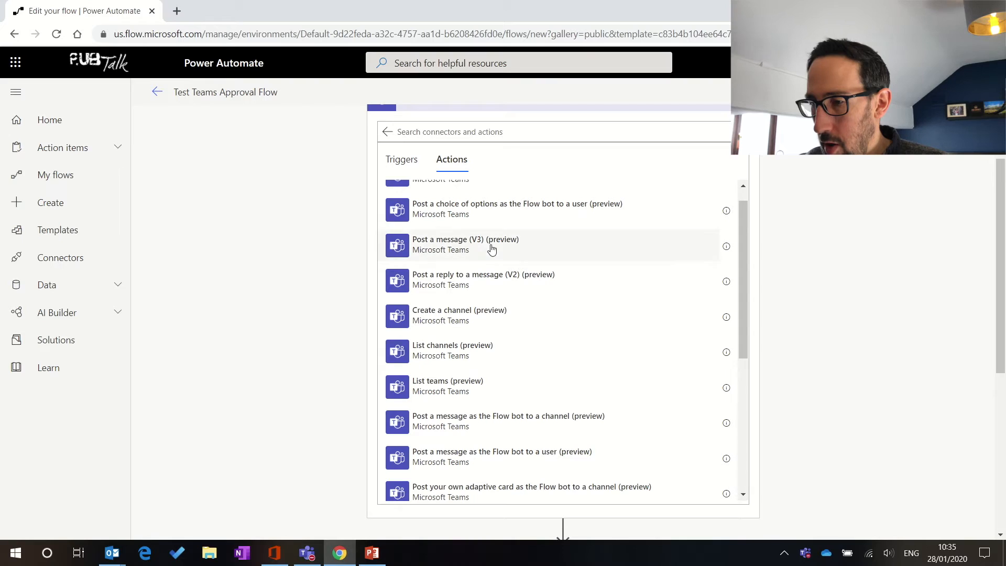
{"action": "scroll", "coordinate": [491, 249], "scroll_direction": "up", "scroll_amount": 1}
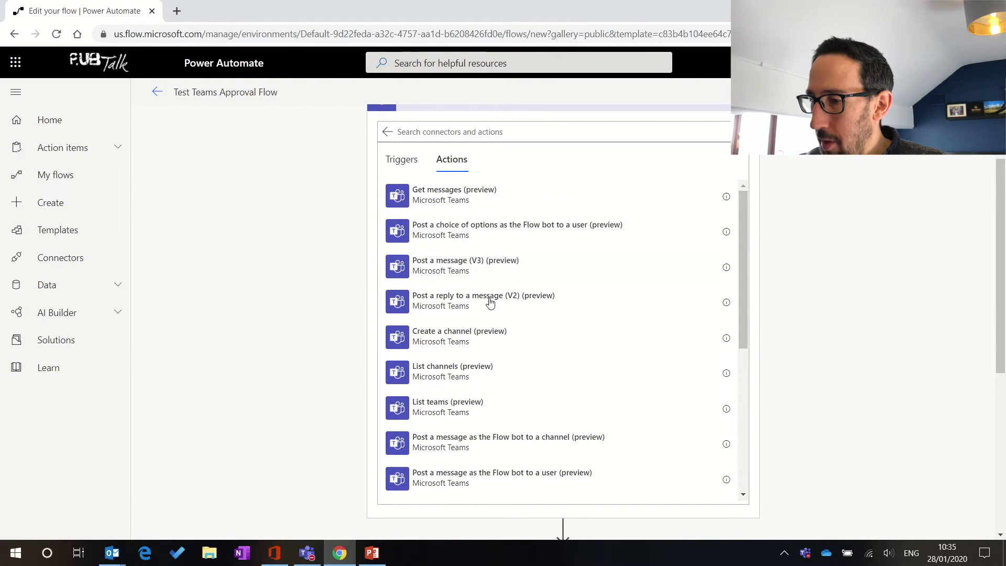
{"action": "left_click", "coordinate": [475, 271]}
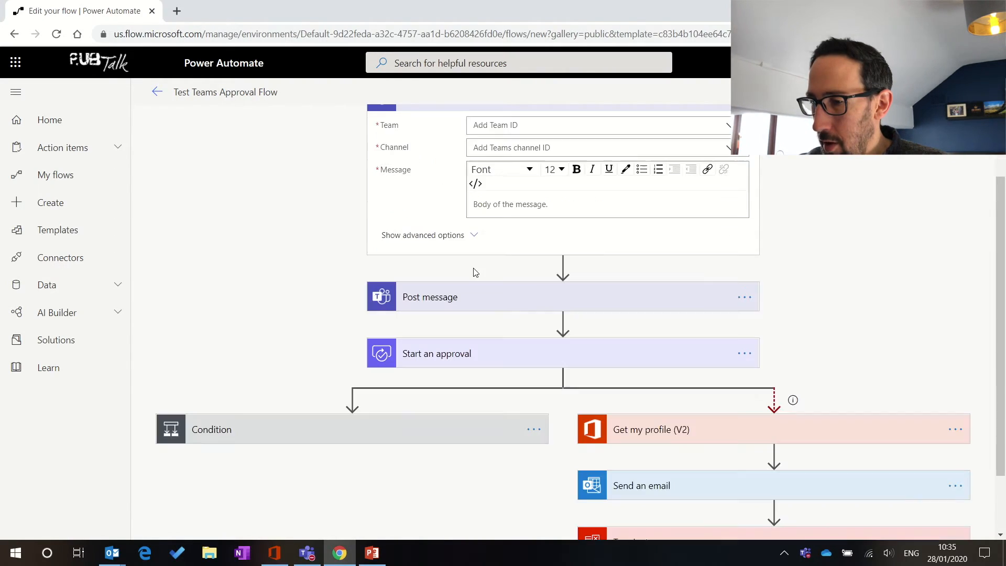
{"action": "scroll", "coordinate": [582, 310], "scroll_direction": "up", "scroll_amount": 1}
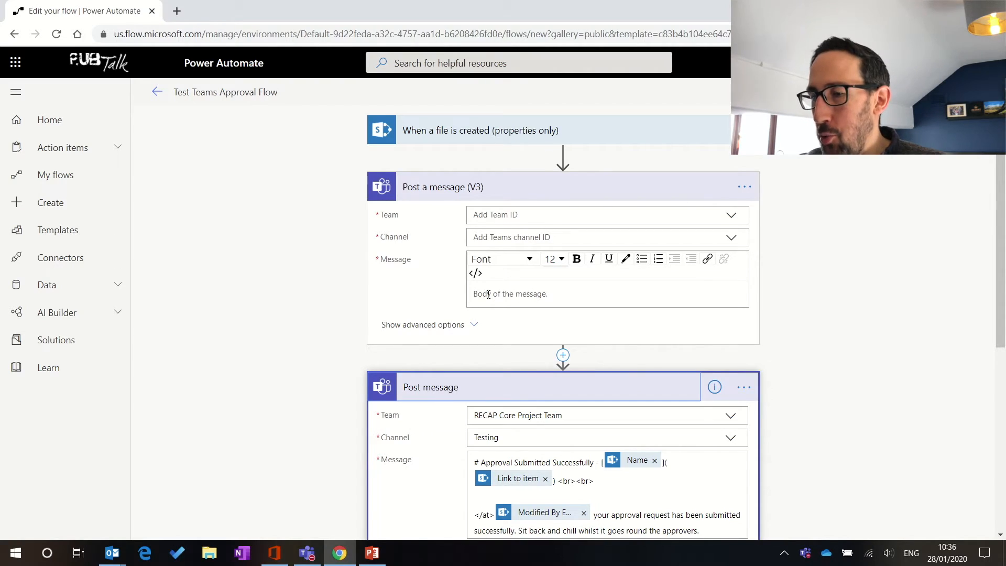
{"action": "scroll", "coordinate": [488, 294], "scroll_direction": "down", "scroll_amount": 1}
{"action": "scroll", "coordinate": [488, 298], "scroll_direction": "down", "scroll_amount": 1}
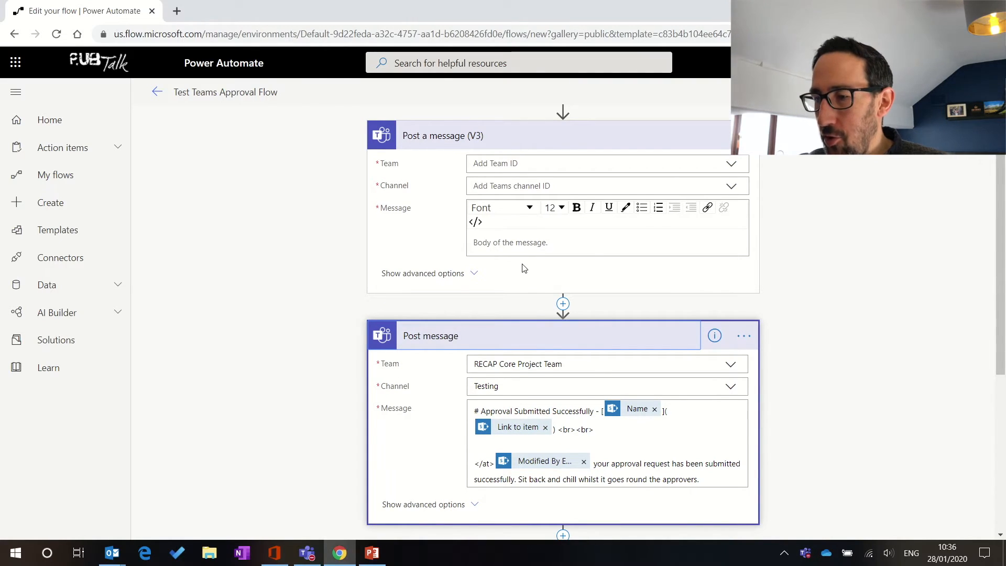
{"action": "scroll", "coordinate": [524, 268], "scroll_direction": "up", "scroll_amount": 1}
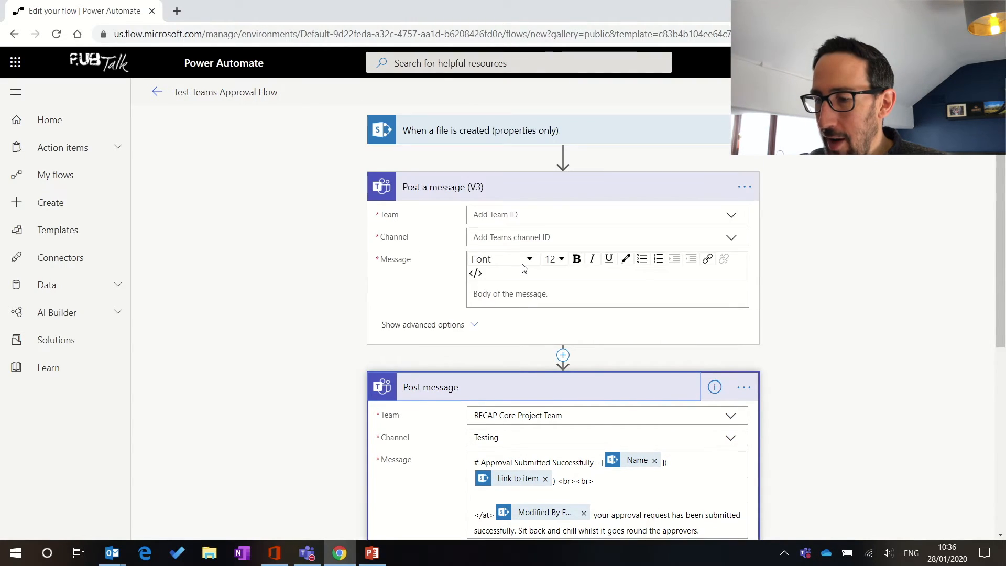
{"action": "left_click", "coordinate": [748, 195]}
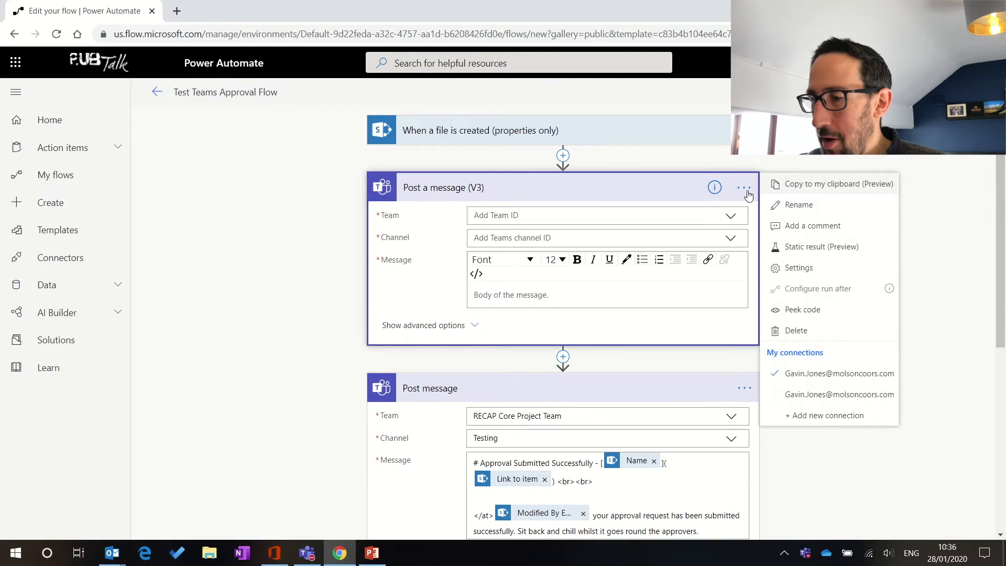
{"action": "left_click", "coordinate": [796, 330]}
{"action": "left_click", "coordinate": [510, 326]}
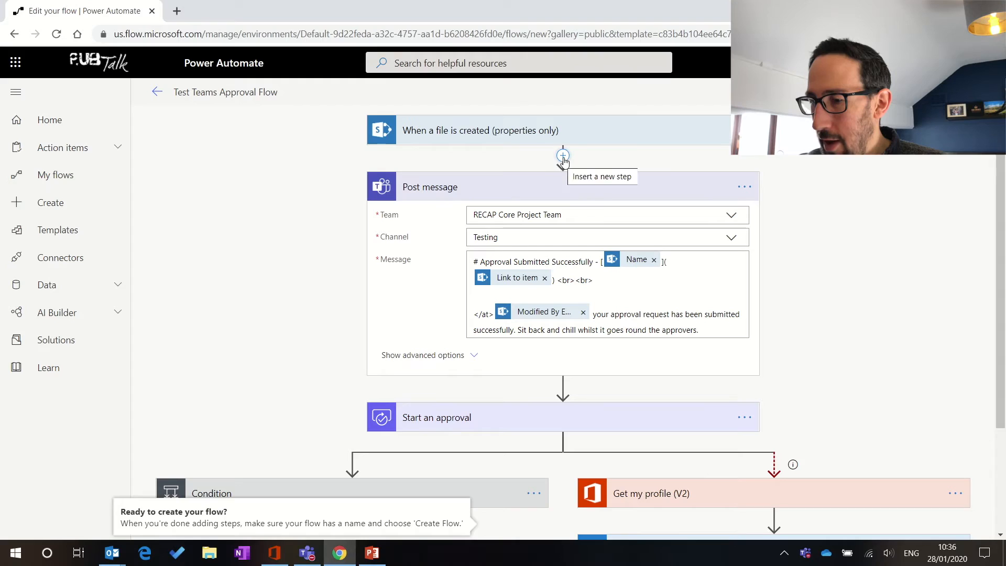
Step: Add a Microsoft Teams Flow bot channel post action right after the trigger
{"action": "left_click", "coordinate": [563, 157]}
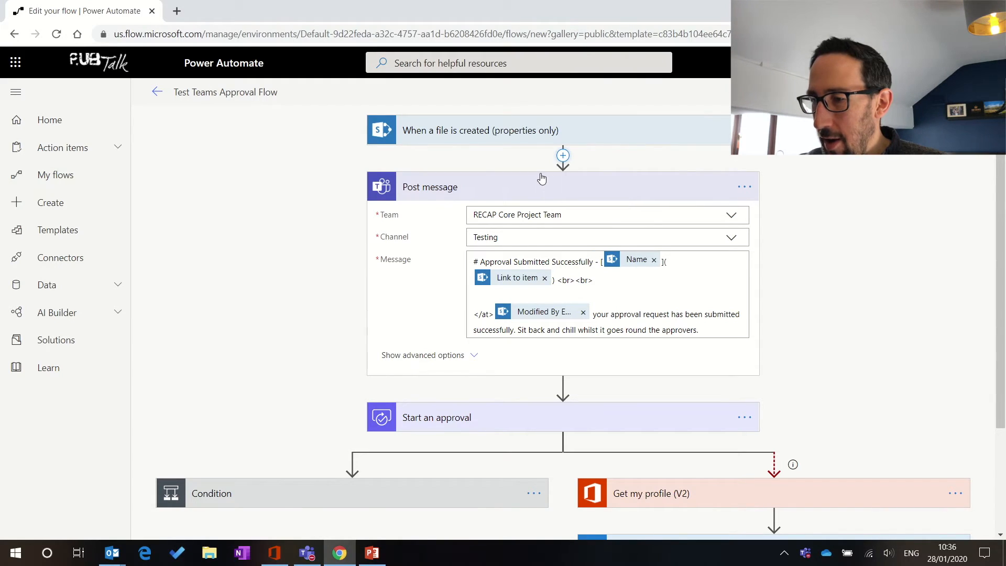
{"action": "left_click", "coordinate": [656, 288]}
{"action": "scroll", "coordinate": [467, 344], "scroll_direction": "down", "scroll_amount": 2}
{"action": "scroll", "coordinate": [466, 343], "scroll_direction": "down", "scroll_amount": 1}
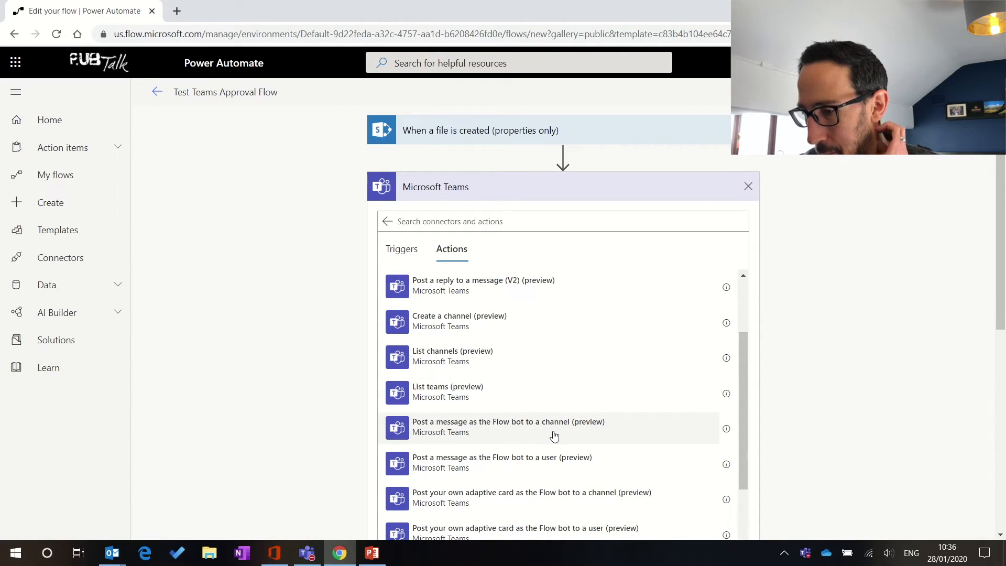
{"action": "scroll", "coordinate": [582, 435], "scroll_direction": "down", "scroll_amount": 2}
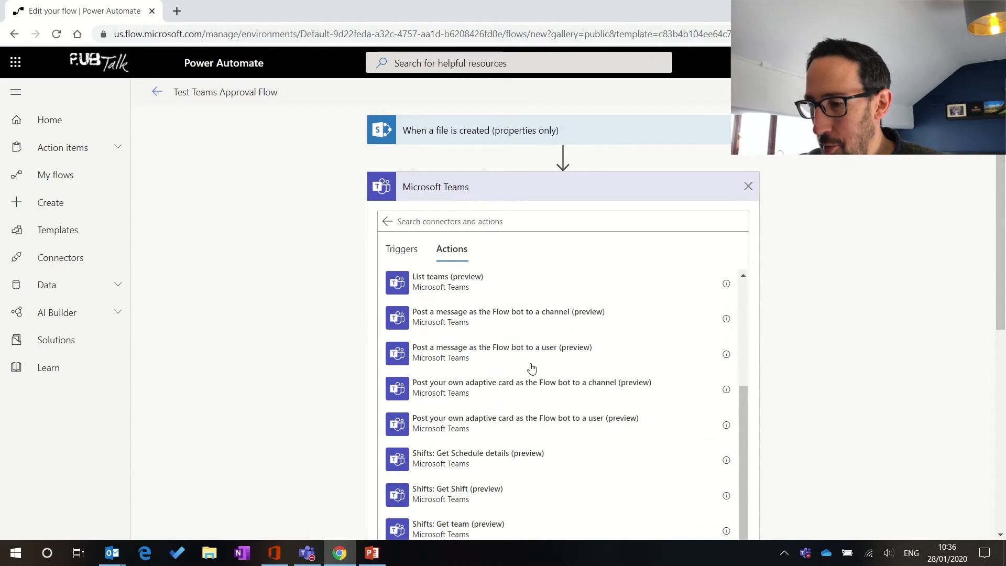
{"action": "left_click", "coordinate": [492, 322]}
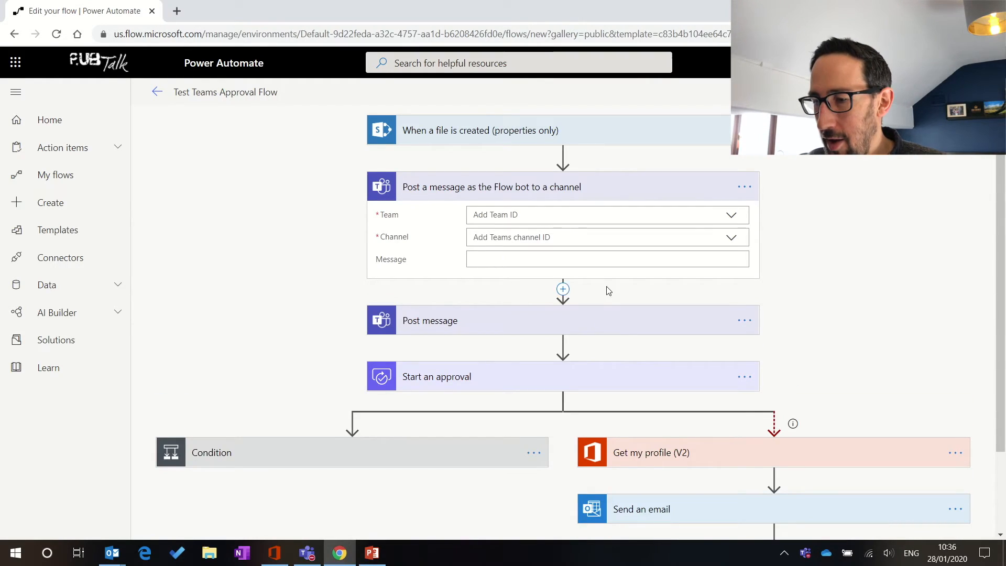
Step: Target the Testing channel of RECAP Core Project Team and expand the Post message step
{"action": "left_click", "coordinate": [733, 217]}
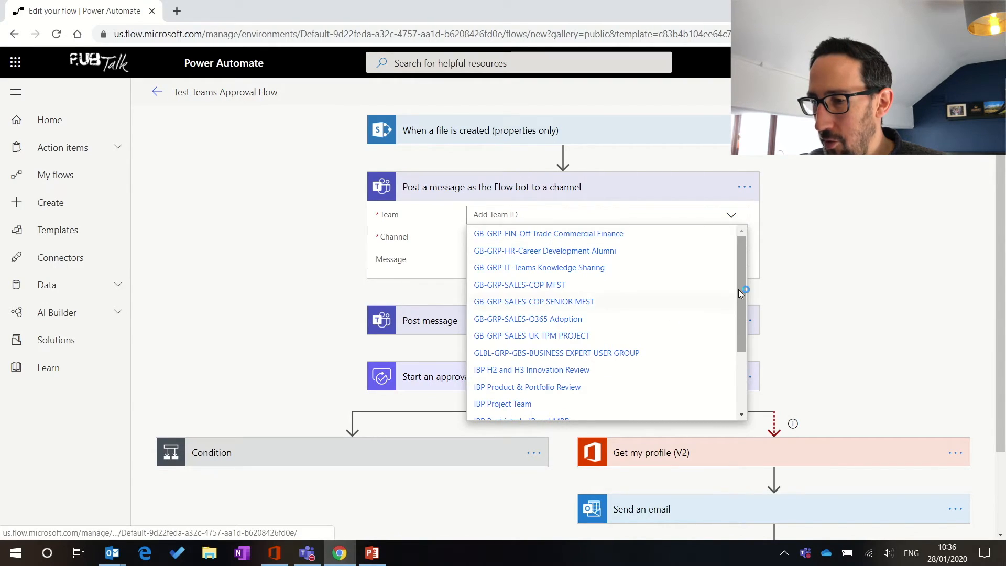
{"action": "left_click_drag", "start_coordinate": [744, 283], "coordinate": [743, 342]}
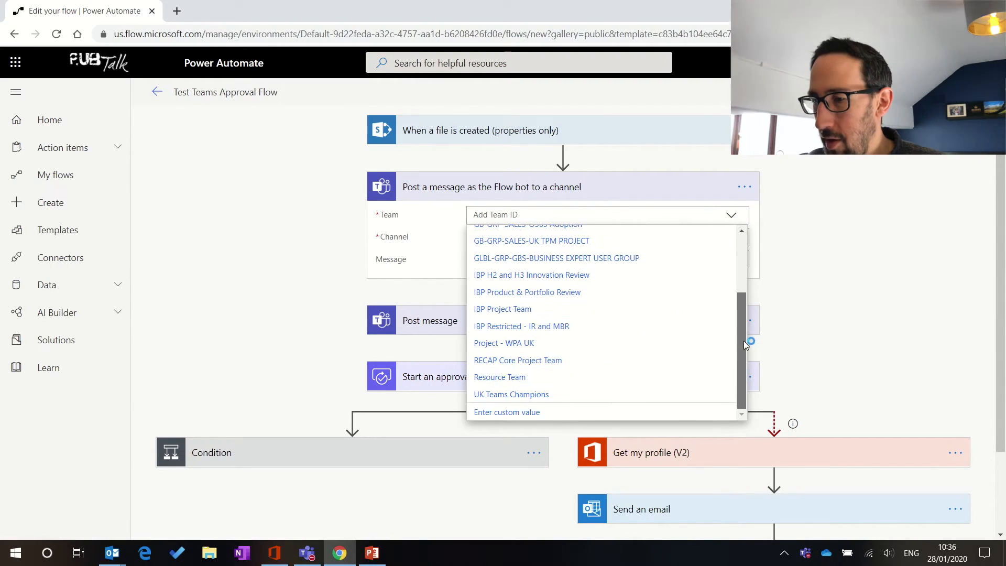
{"action": "left_click", "coordinate": [539, 361]}
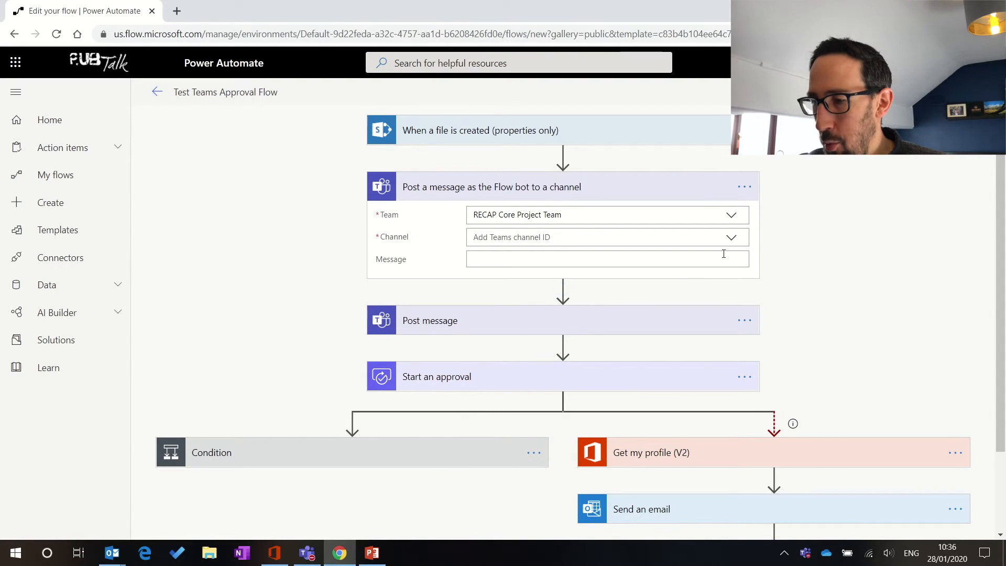
{"action": "left_click", "coordinate": [731, 239]}
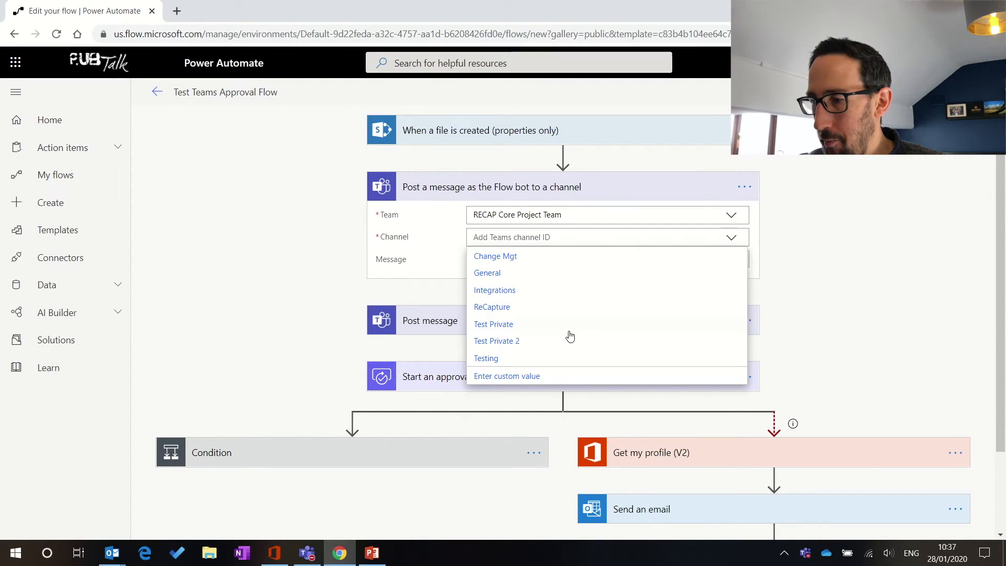
{"action": "left_click", "coordinate": [514, 360]}
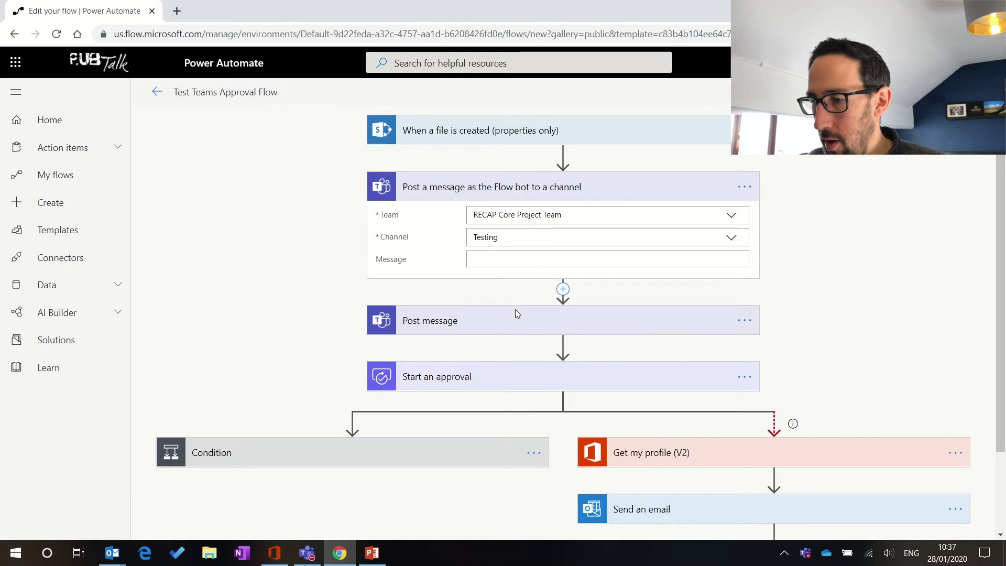
{"action": "left_click", "coordinate": [512, 330]}
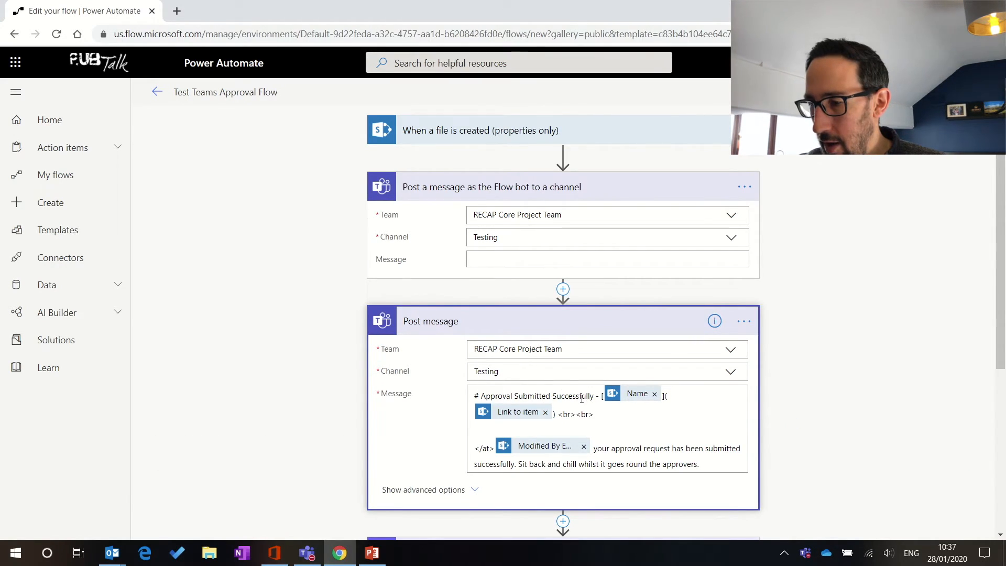
Step: Paste the Post message text into the Flow bot Message field and remove the pasted Name and Link to item tokens
{"action": "left_click", "coordinate": [534, 397]}
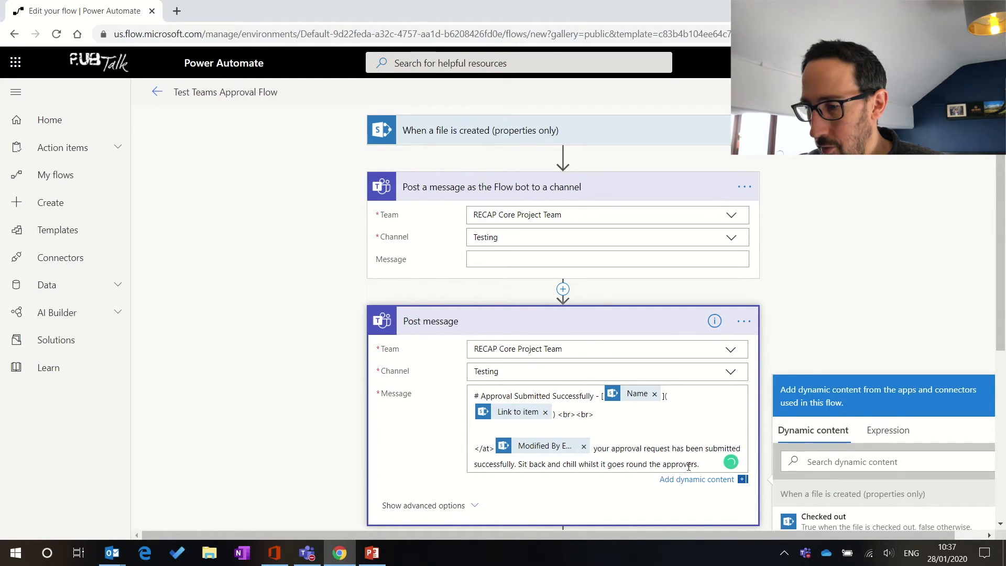
{"action": "left_click_drag", "start_coordinate": [702, 465], "coordinate": [469, 393]}
{"action": "key", "text": "ctrl+c"}
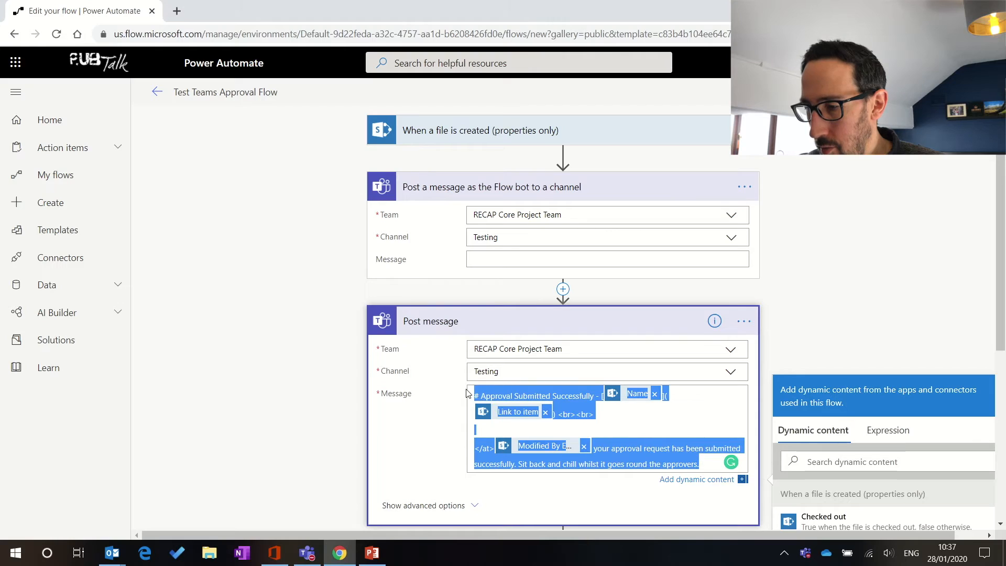
{"action": "left_click", "coordinate": [478, 257]}
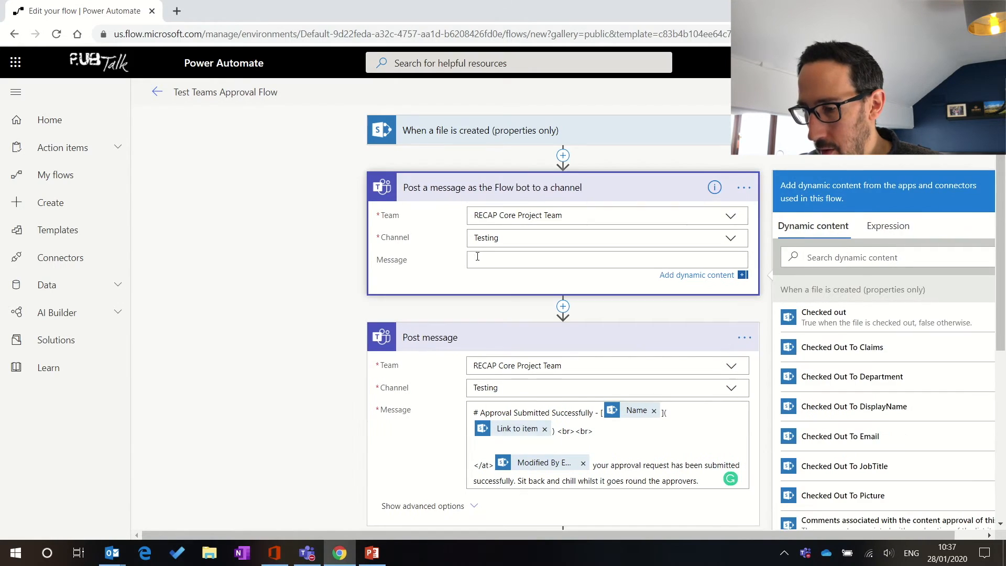
{"action": "key", "text": "ctrl+v"}
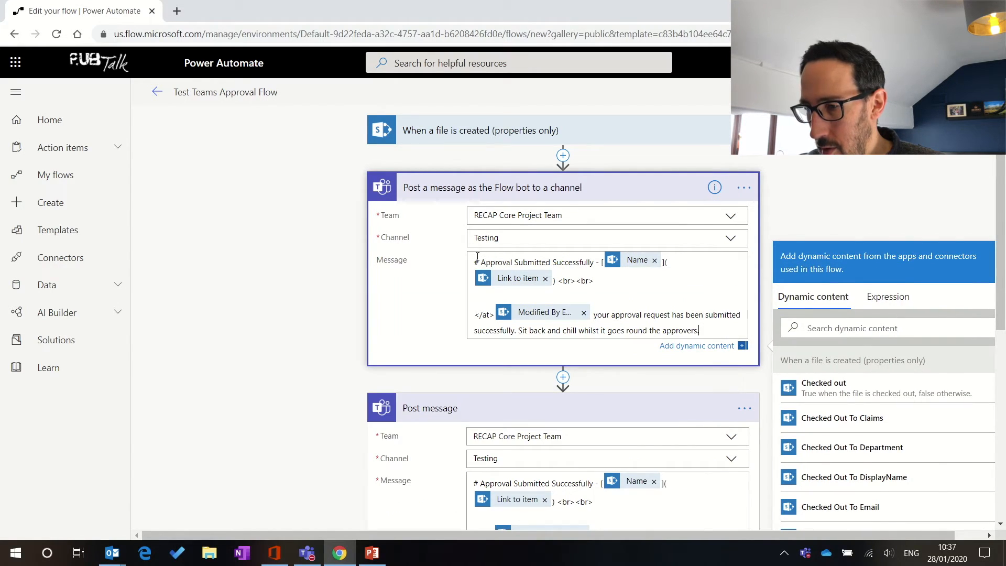
{"action": "left_click", "coordinate": [654, 260]}
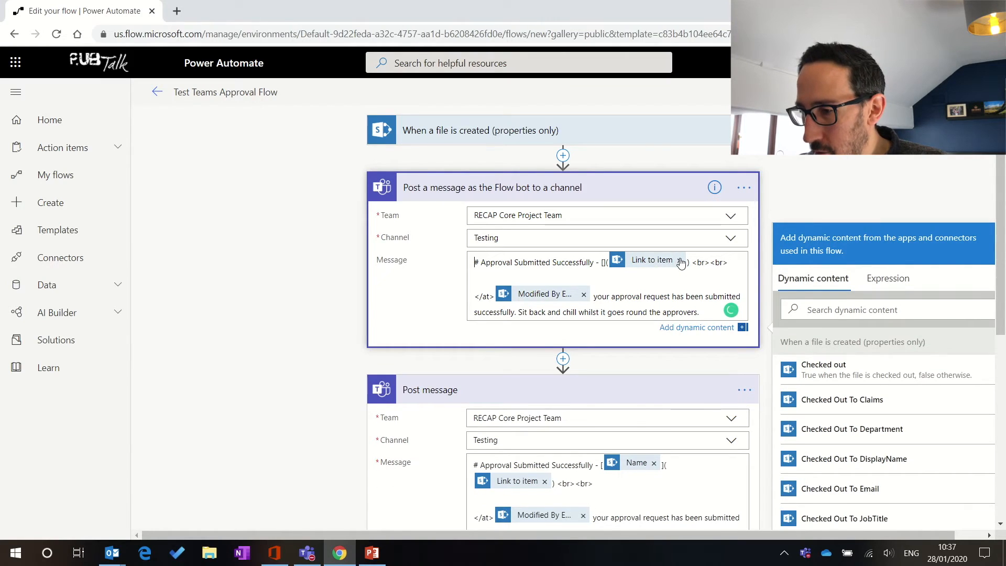
{"action": "left_click", "coordinate": [679, 260]}
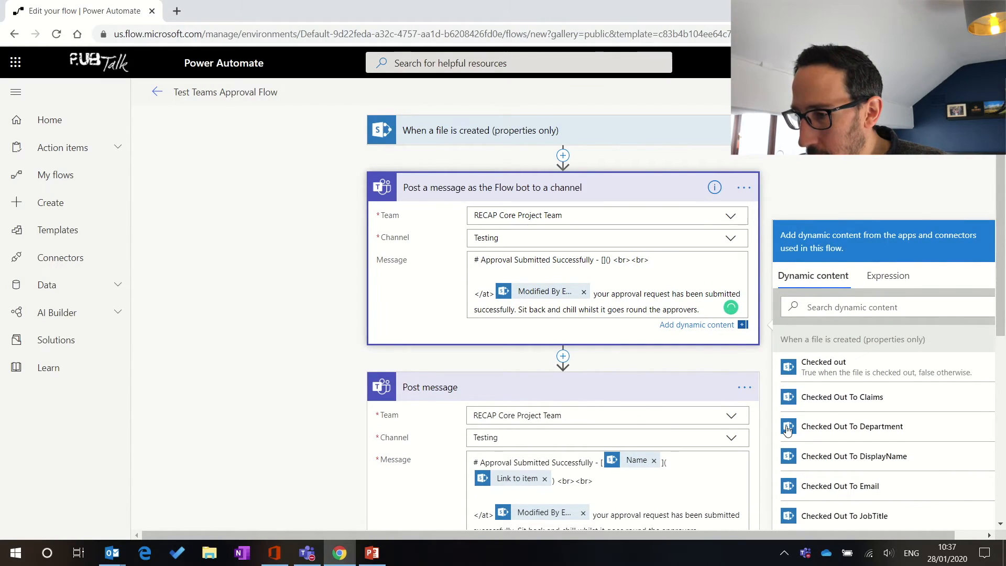
Step: Re-insert the Name token between the brackets and Link to item inside the parentheses
{"action": "left_click", "coordinate": [823, 307]}
{"action": "type", "text": "name"}
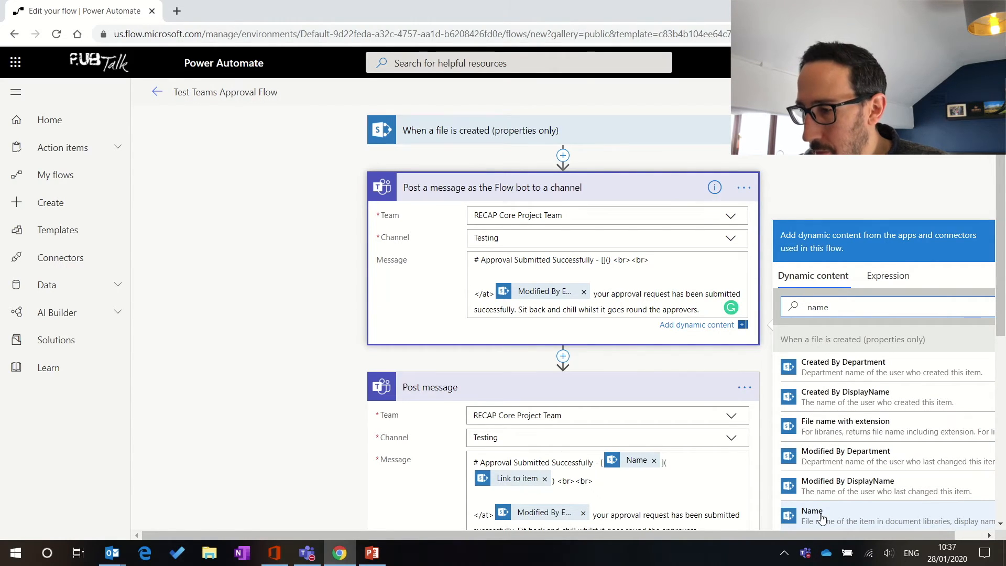
{"action": "left_click", "coordinate": [603, 260]}
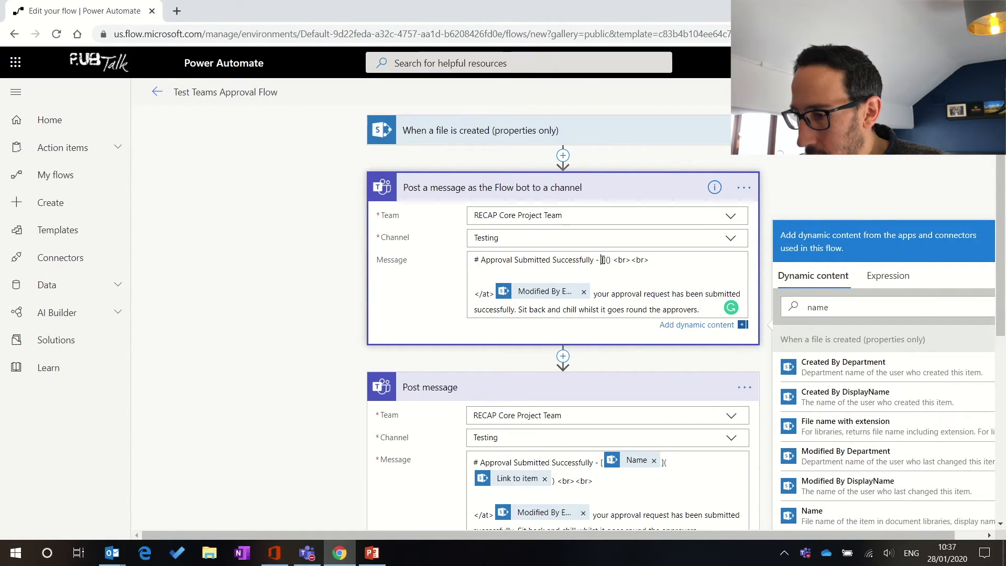
{"action": "left_click", "coordinate": [853, 518]}
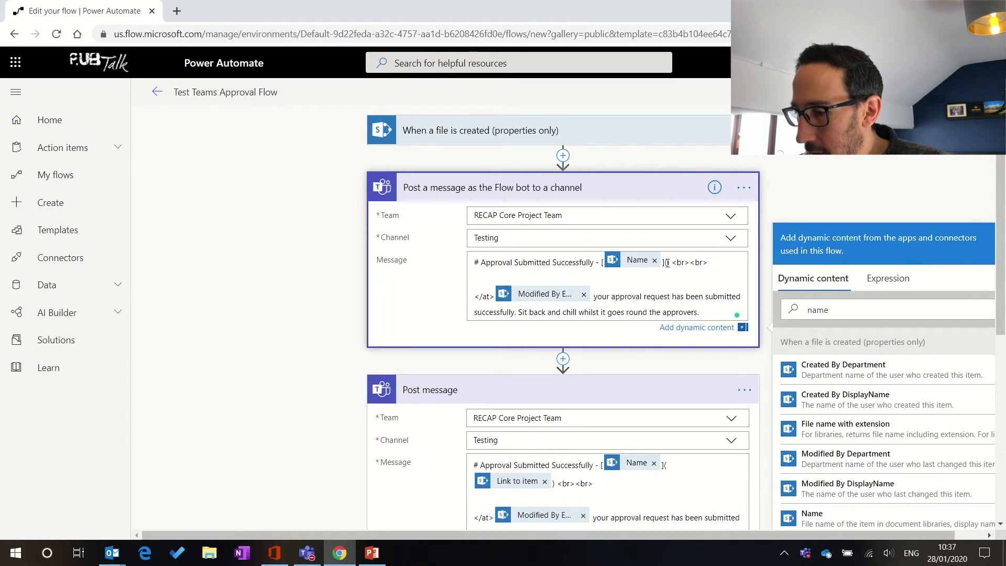
{"action": "left_click", "coordinate": [797, 310]}
{"action": "key", "text": "ctrl+a"}
{"action": "type", "text": "link"}
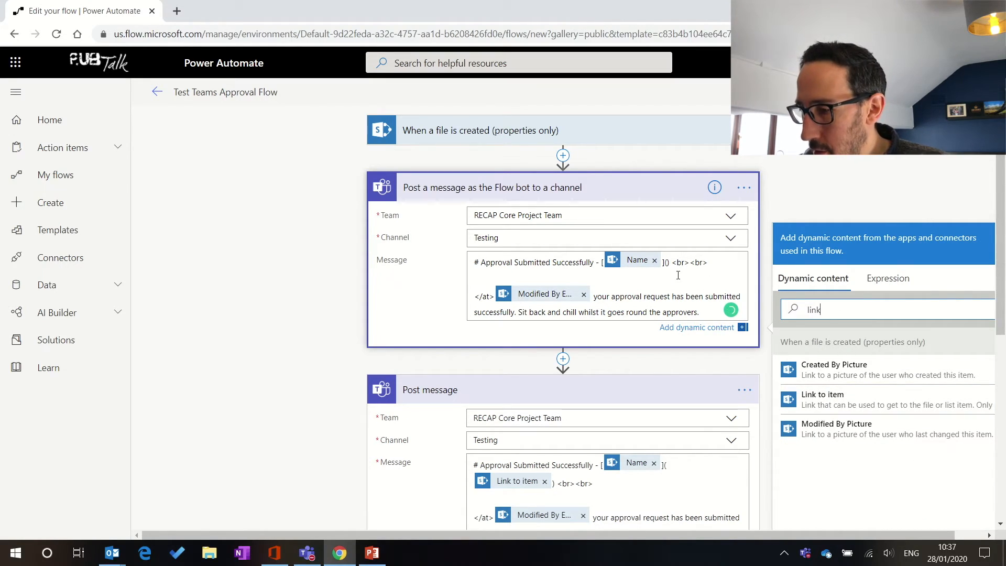
{"action": "left_click", "coordinate": [666, 263]}
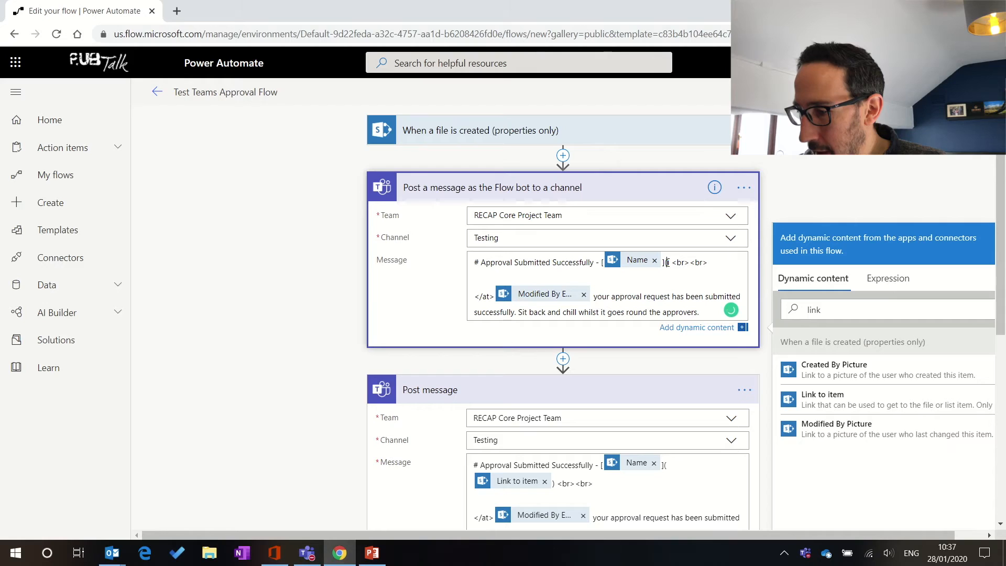
{"action": "left_click", "coordinate": [860, 398]}
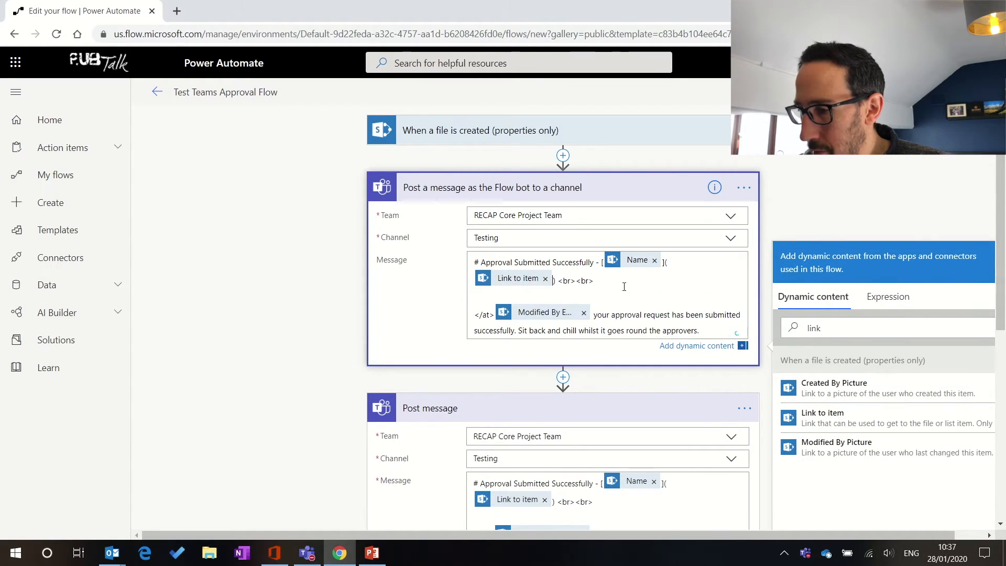
Step: Replace the pasted Modified By Email token with a fresh one after the </at> tag
{"action": "left_click", "coordinate": [583, 315]}
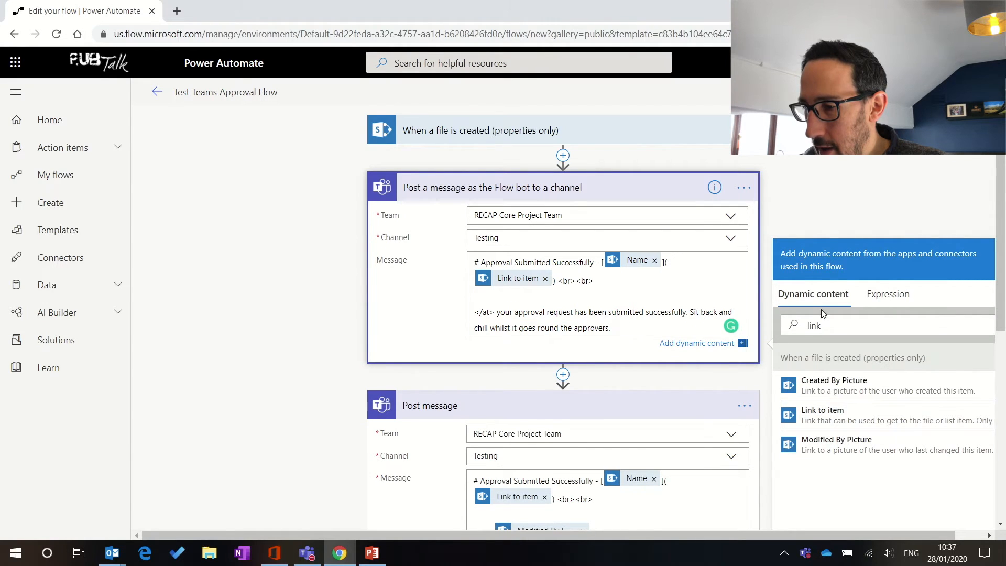
{"action": "double_click", "coordinate": [815, 325]}
{"action": "type", "text": "email"}
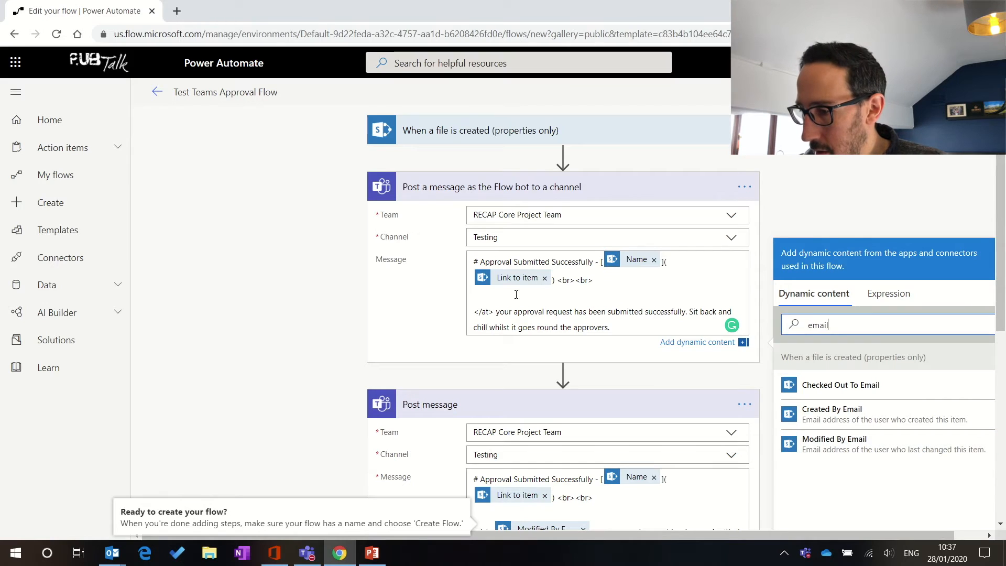
{"action": "left_click", "coordinate": [494, 313]}
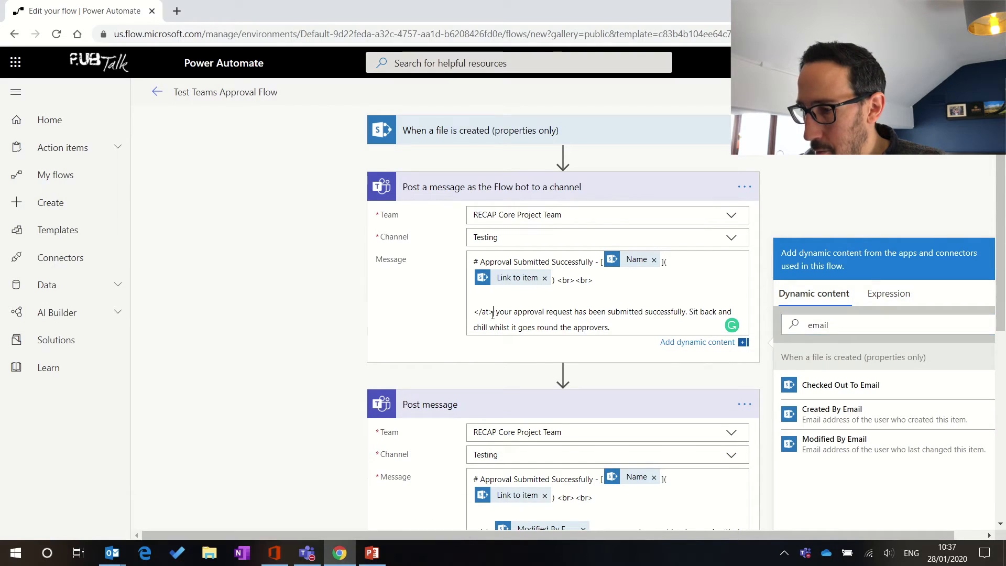
{"action": "left_click", "coordinate": [836, 443]}
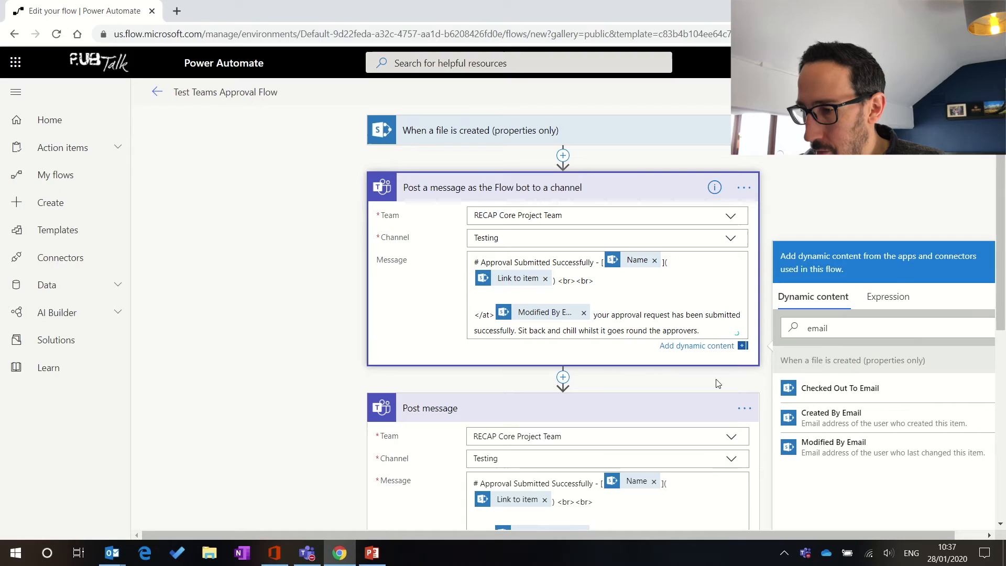
Step: Delete the old Post message step, save the flow with Ctrl+S, and switch to Teams
{"action": "left_click", "coordinate": [742, 409]}
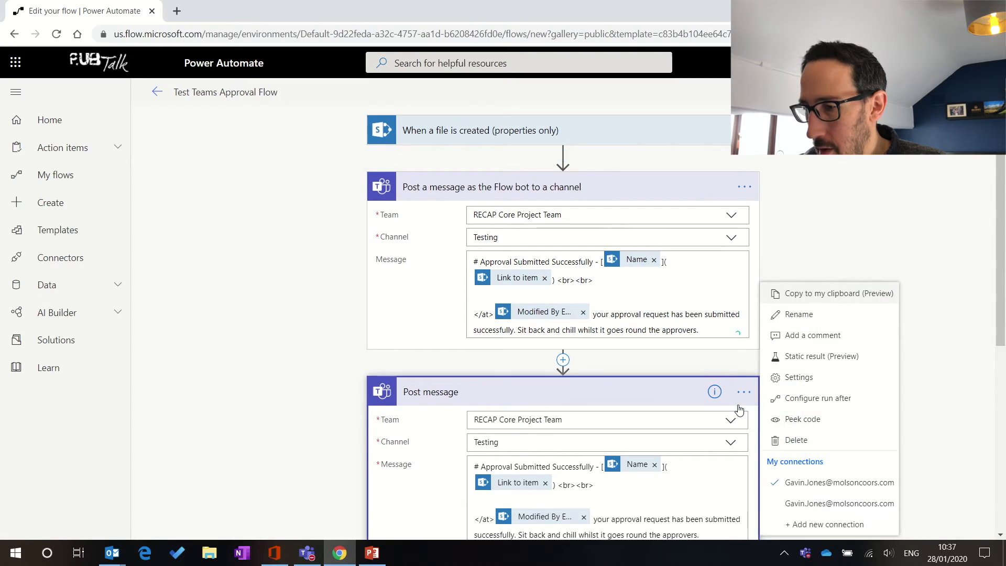
{"action": "left_click", "coordinate": [797, 441]}
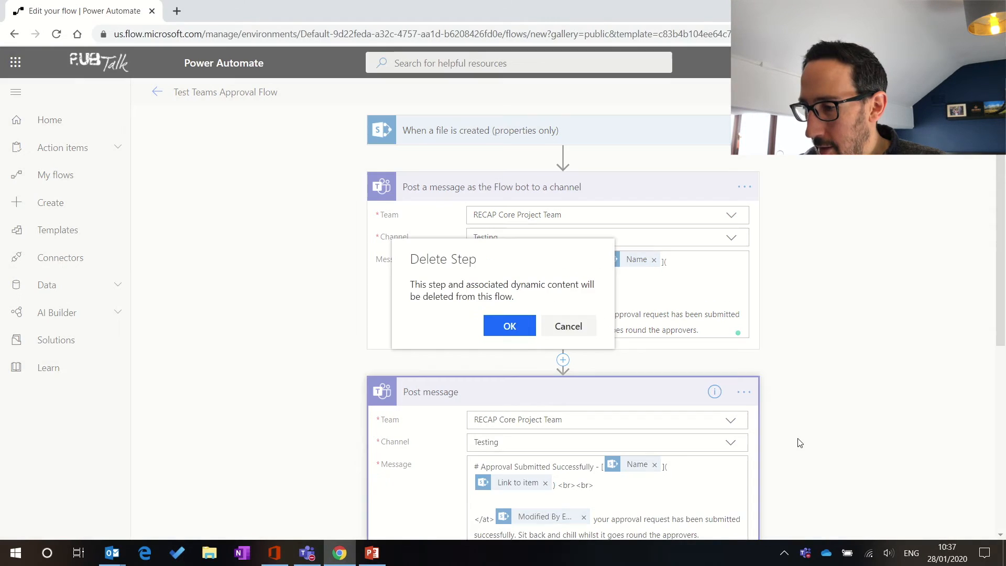
{"action": "left_click", "coordinate": [509, 327]}
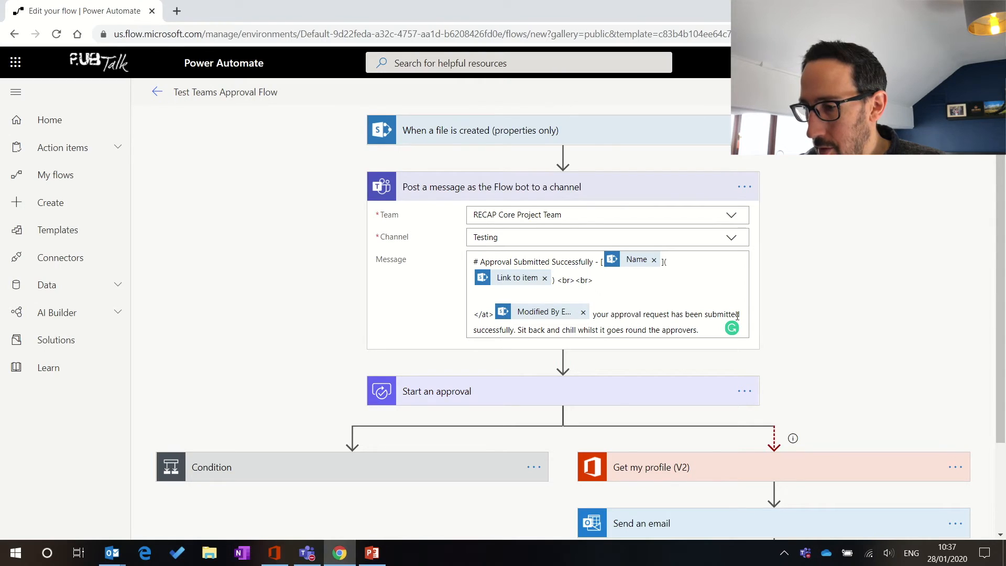
{"action": "key", "text": "ctrl+s"}
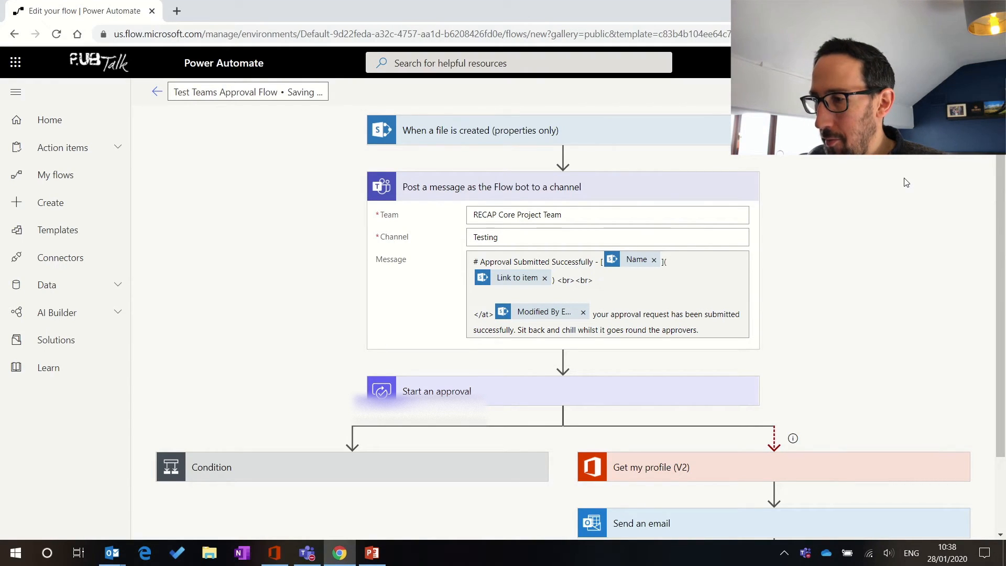
{"action": "key", "text": "alt+Tab"}
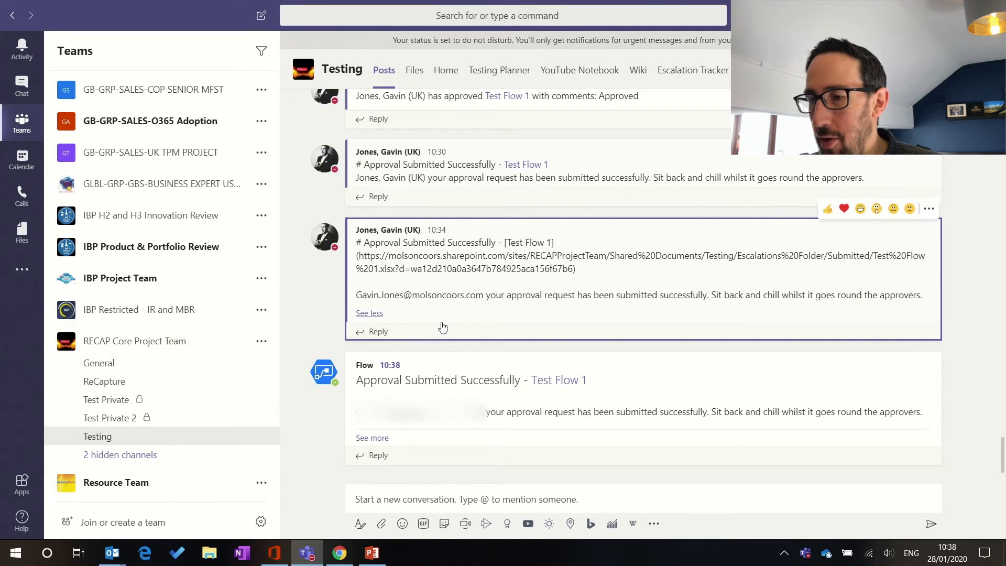
Step: Collapse the long 10:34 message and expand the Flow bot's 10:38 Approval Submitted Successfully post in full
{"action": "left_click", "coordinate": [381, 314]}
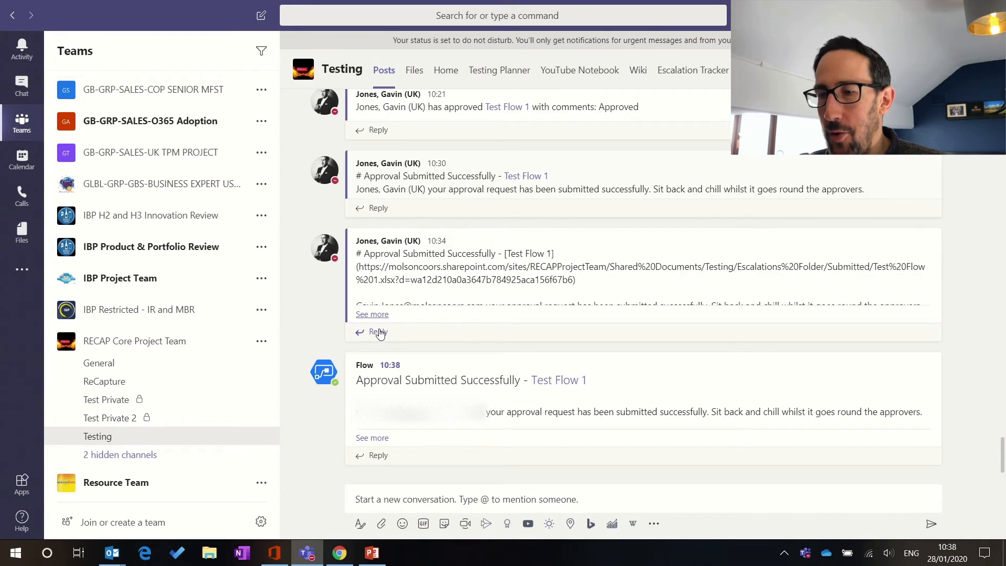
{"action": "mouse_move", "coordinate": [441, 304]}
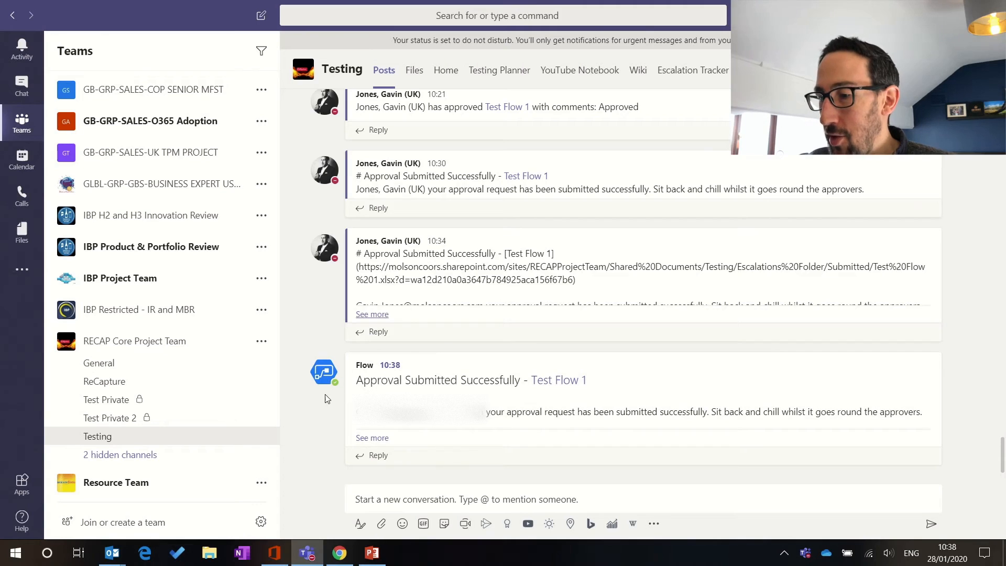
{"action": "mouse_move", "coordinate": [328, 382]}
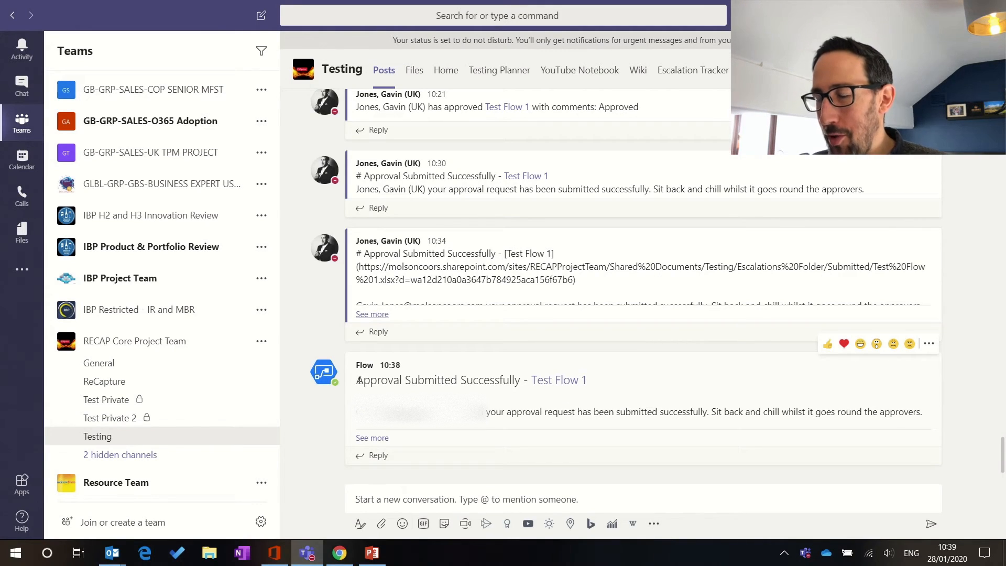
{"action": "left_click", "coordinate": [371, 439]}
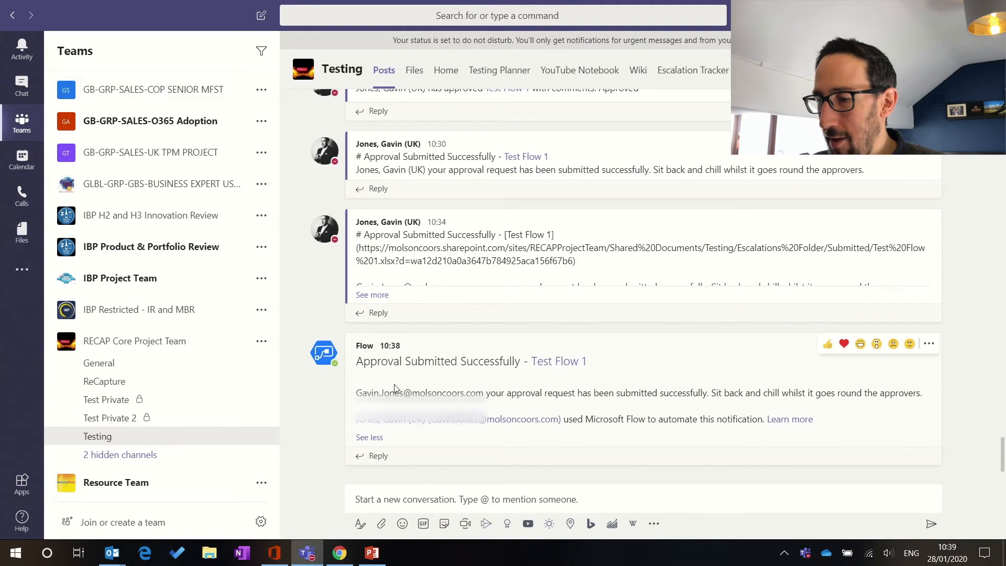
{"action": "key", "text": "alt+Tab"}
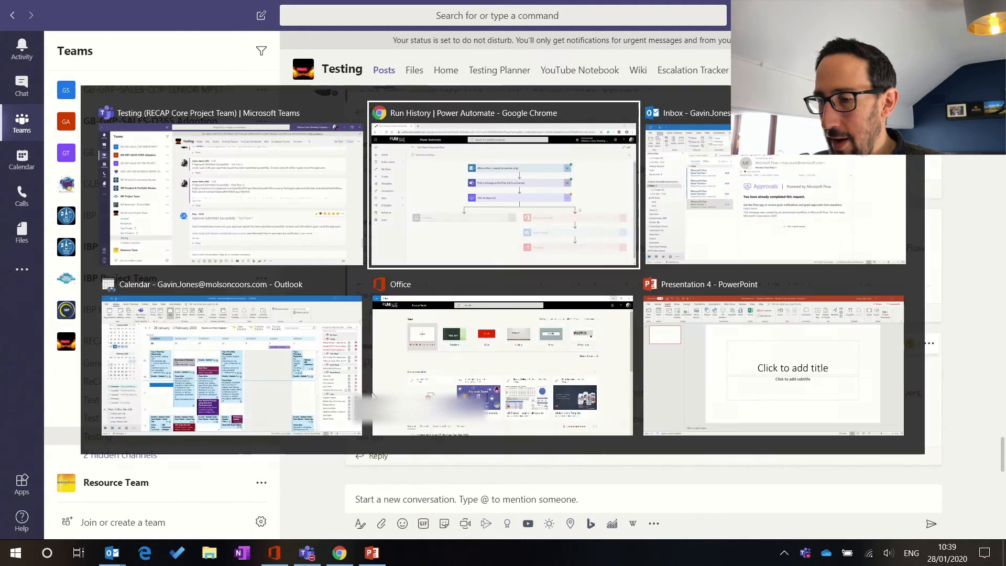
Step: Open the flow for editing, comparing it against the Teams post
{"action": "left_click", "coordinate": [973, 91]}
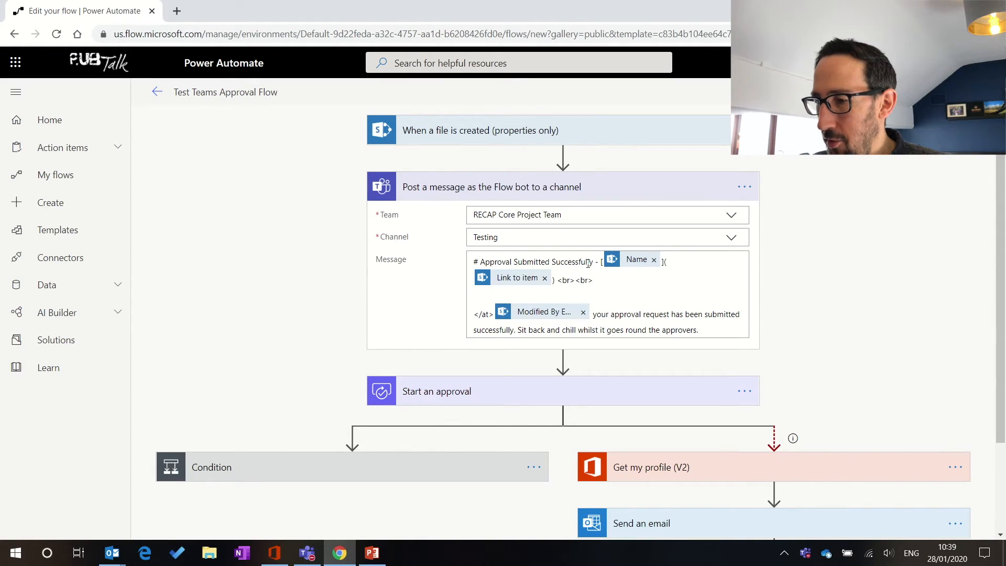
{"action": "key", "text": "alt+Tab"}
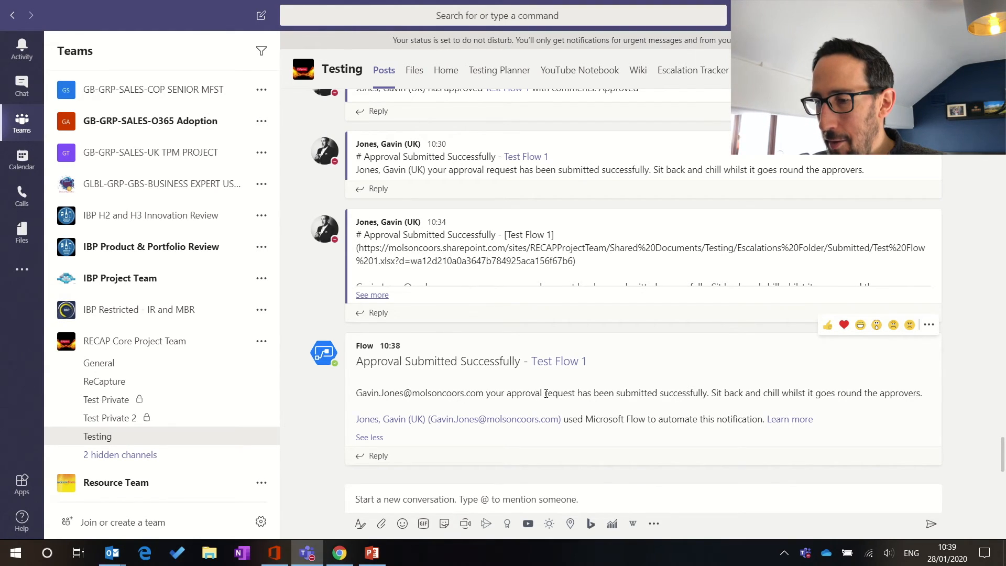
{"action": "key", "text": "alt+Tab"}
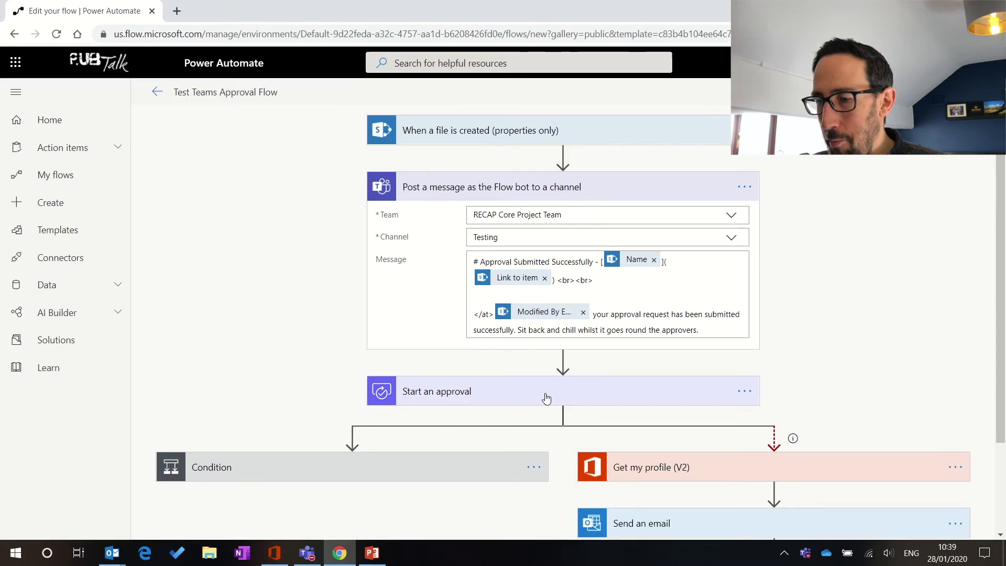
Step: Wrap Modified By Email in <at> and </at> tags in the Flow bot message, then save
{"action": "left_click", "coordinate": [494, 317]}
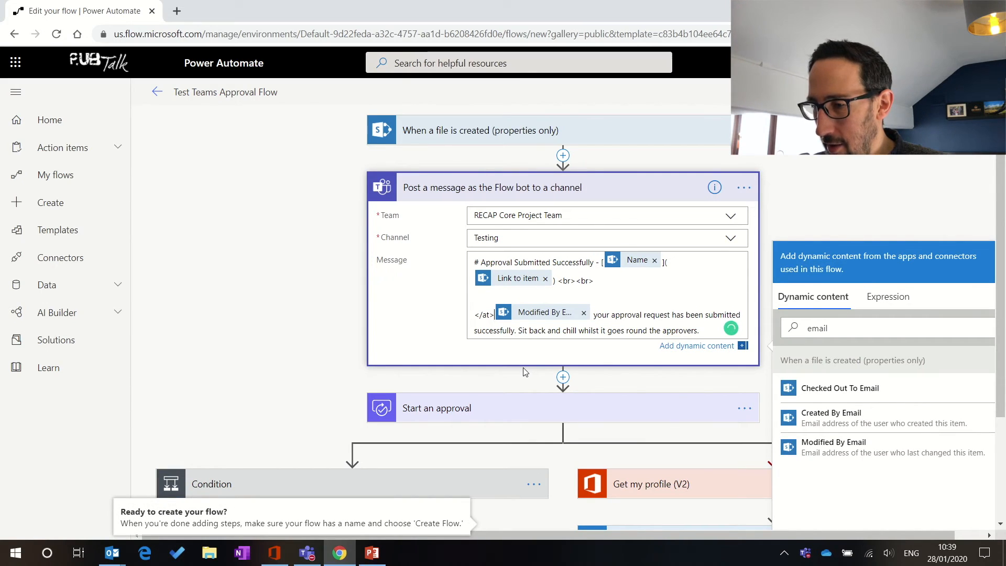
{"action": "key", "text": "Right"}
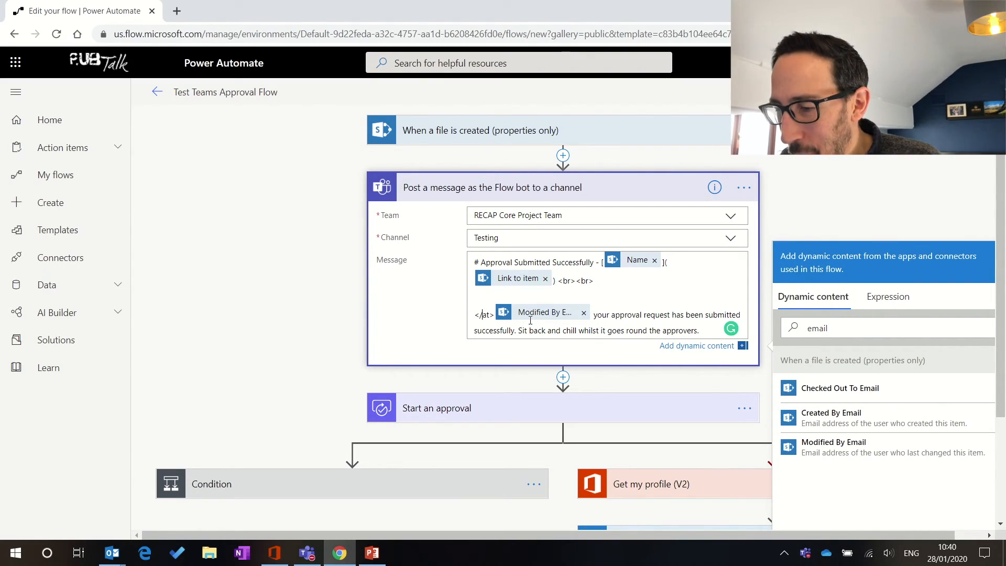
{"action": "key", "text": "BackSpace"}
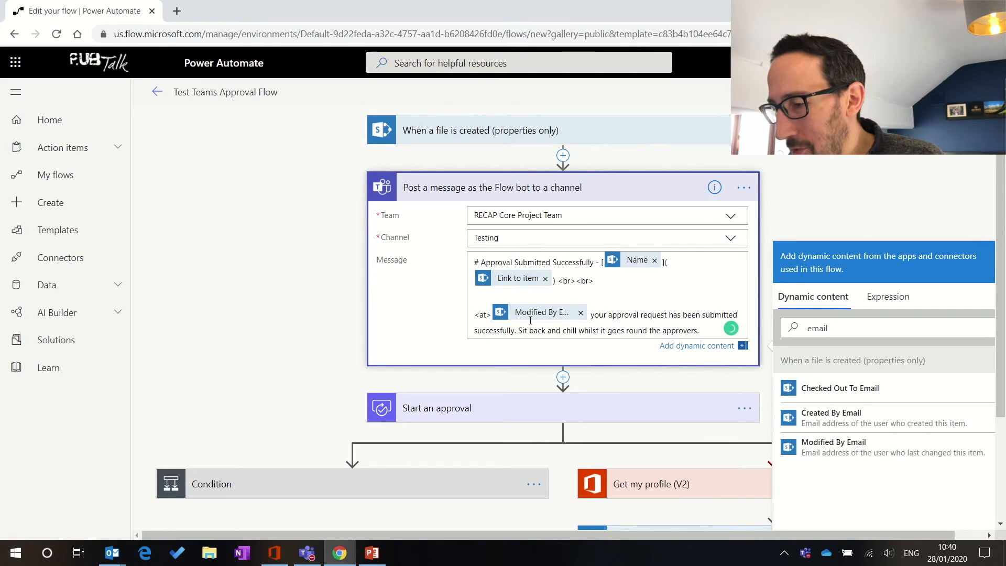
{"action": "key", "text": "Right"}
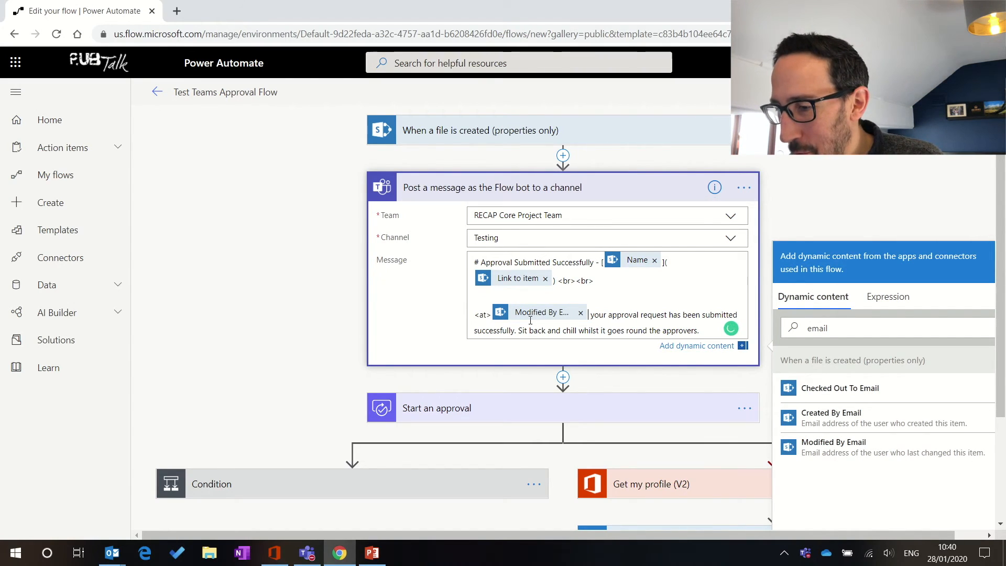
{"action": "type", "text": "<at"}
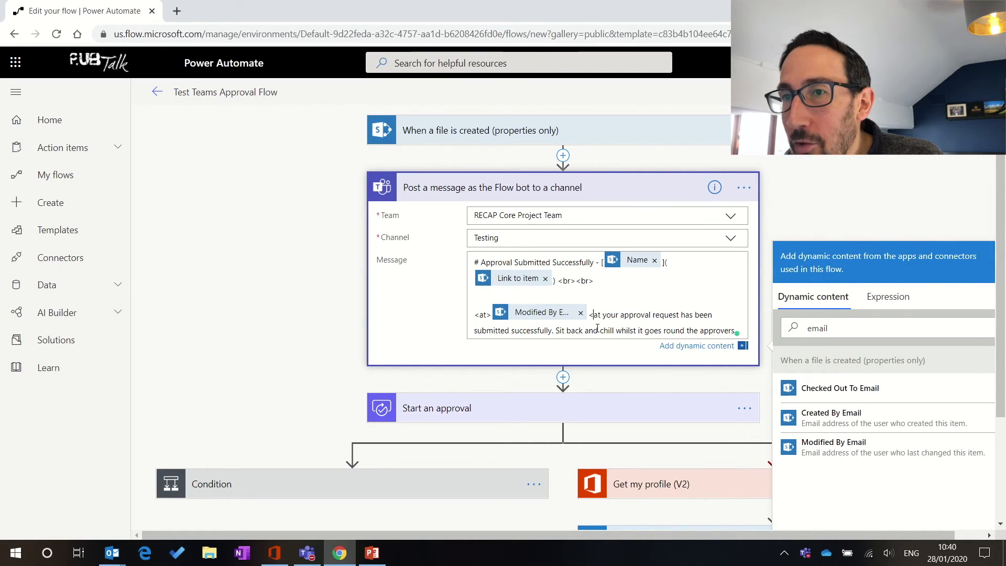
{"action": "key", "text": "Left"}
{"action": "key", "text": "Left"}
{"action": "type", "text": "/at"}
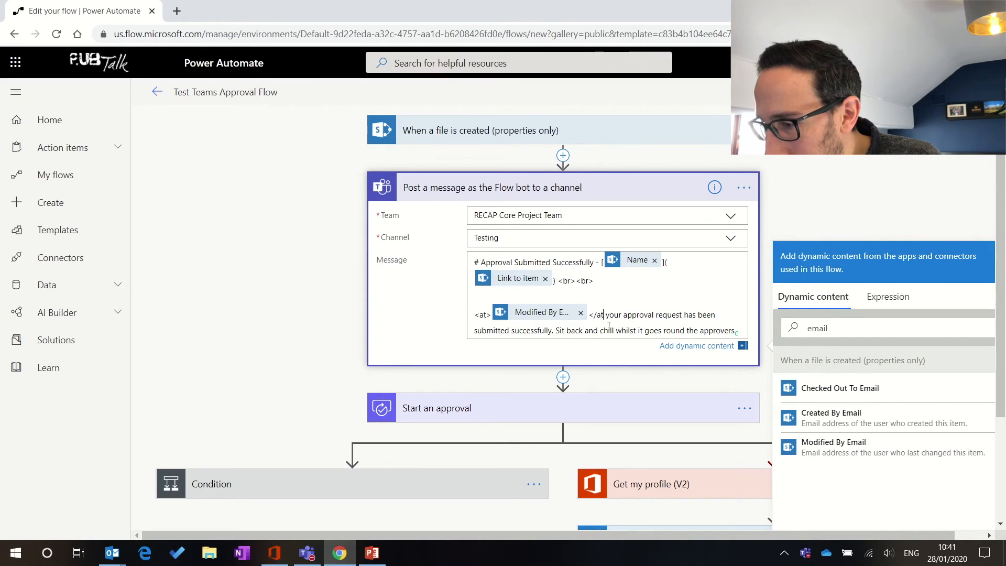
{"action": "type", "text": ">"}
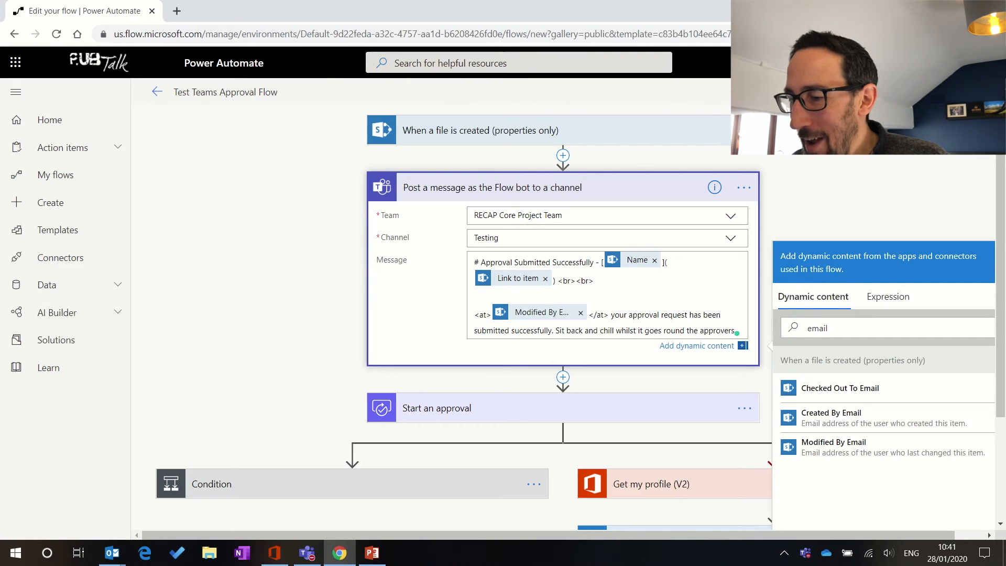
{"action": "left_click", "coordinate": [860, 92]}
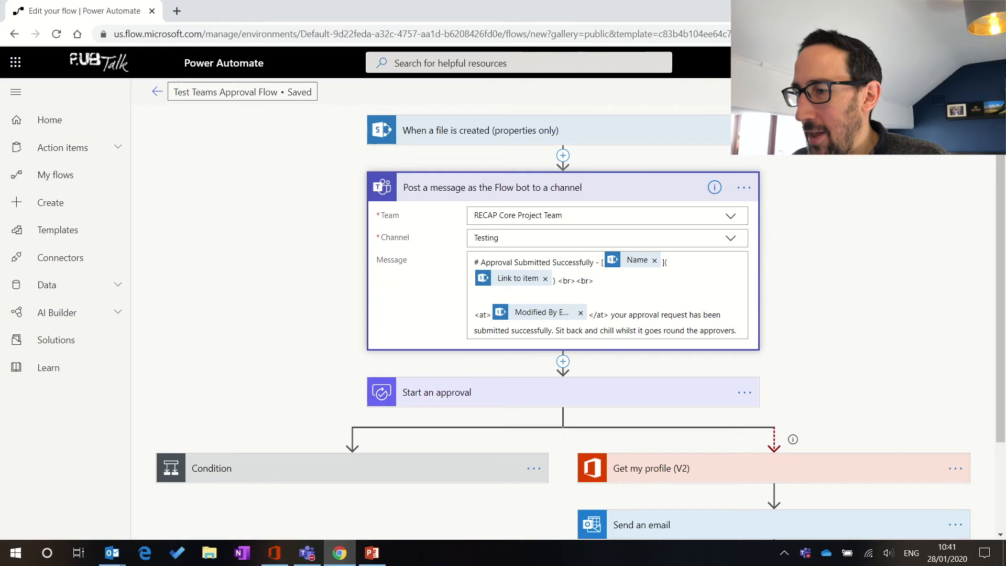
Step: Run a test of the flow using data from the previous Succeeded run
{"action": "left_click", "coordinate": [975, 91]}
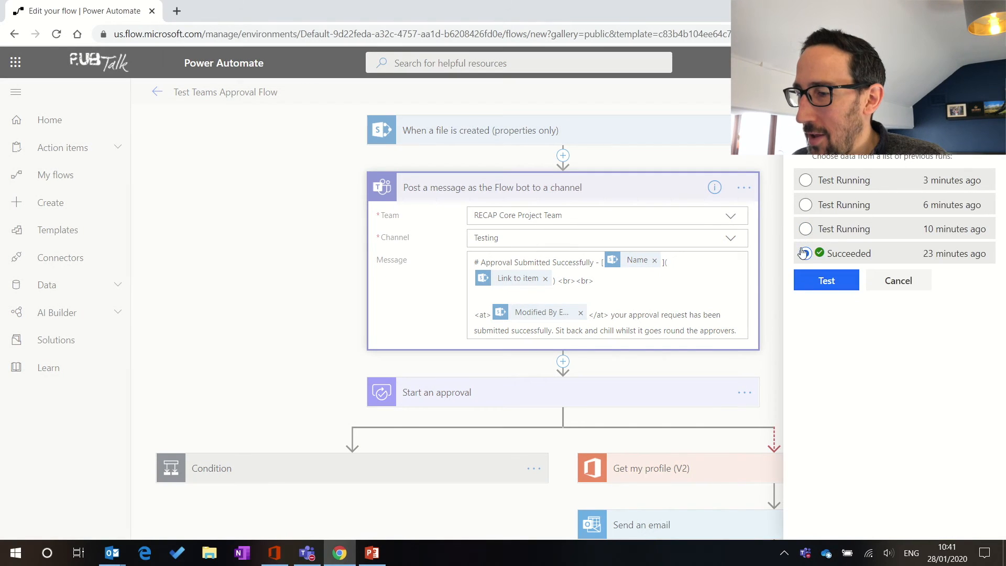
{"action": "left_click", "coordinate": [822, 282]}
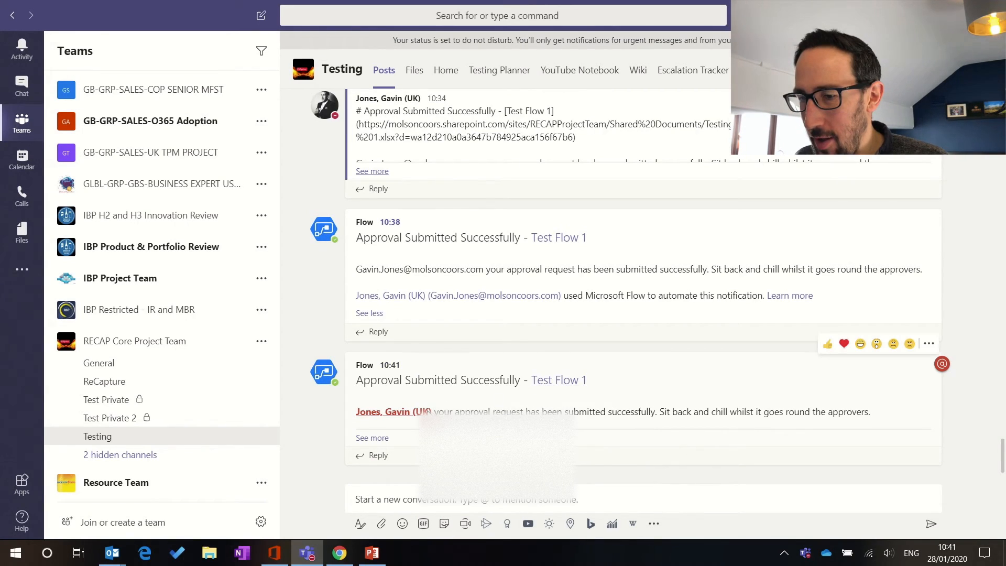
{"action": "mouse_move", "coordinate": [428, 411]}
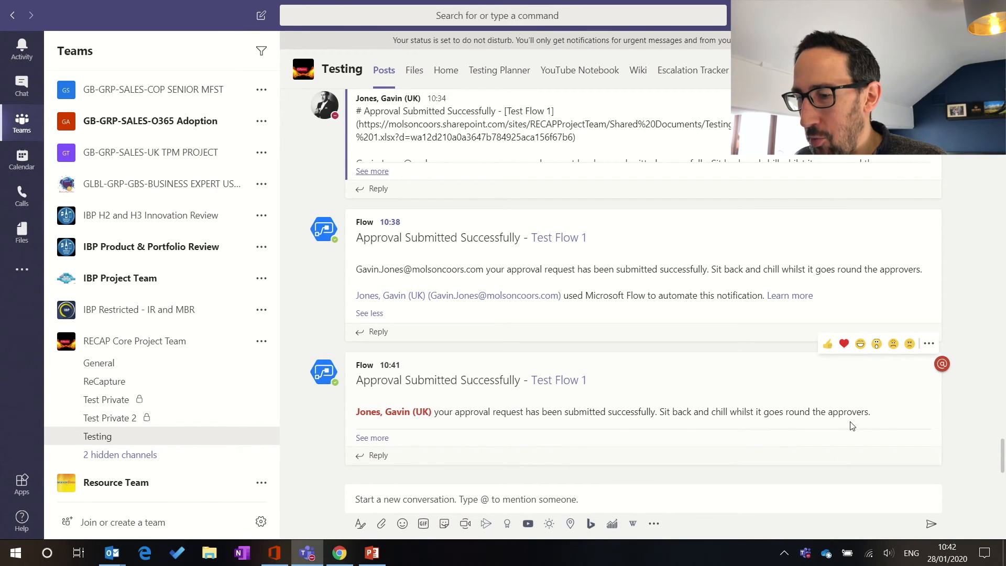
{"action": "left_click", "coordinate": [378, 439]}
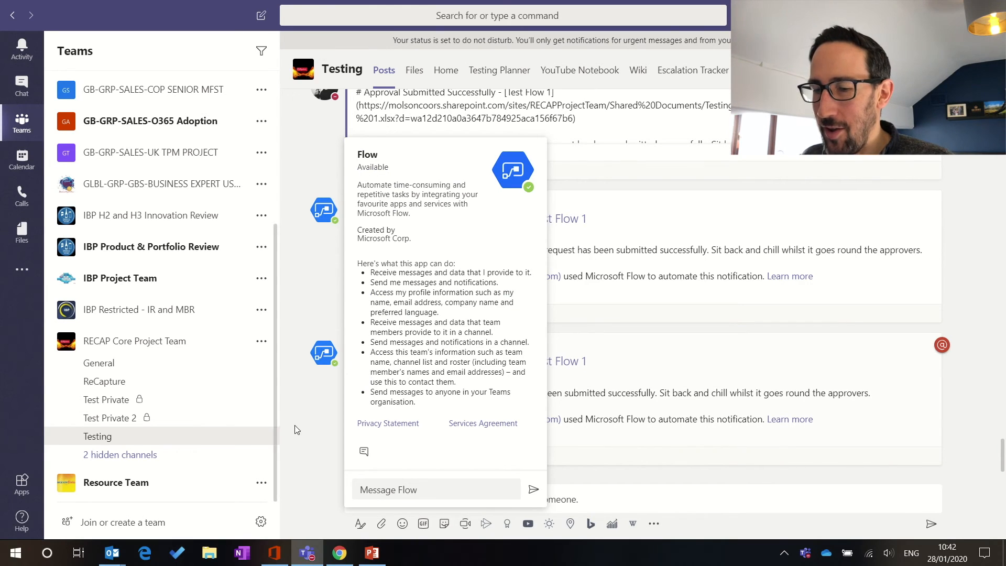
{"action": "key", "text": "alt+Tab"}
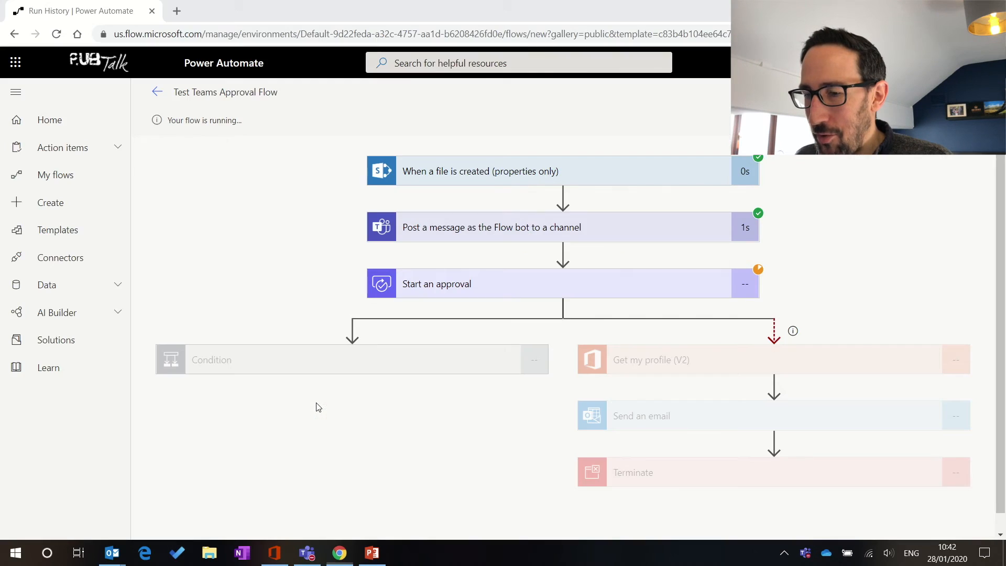
Step: Reopen the editor and expand the Condition, Post approval message and Start an approval cards
{"action": "left_click", "coordinate": [969, 91]}
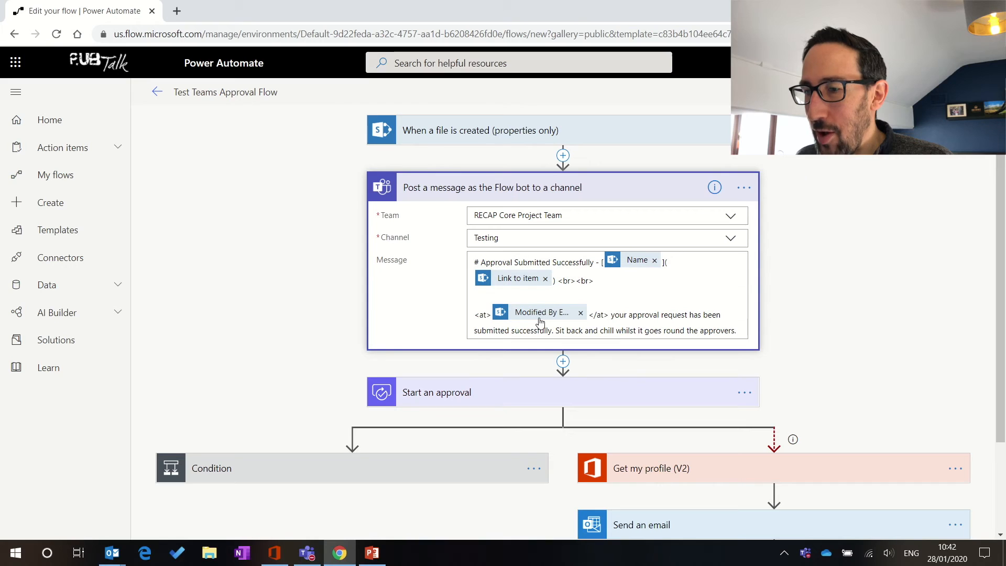
{"action": "left_click", "coordinate": [343, 470]}
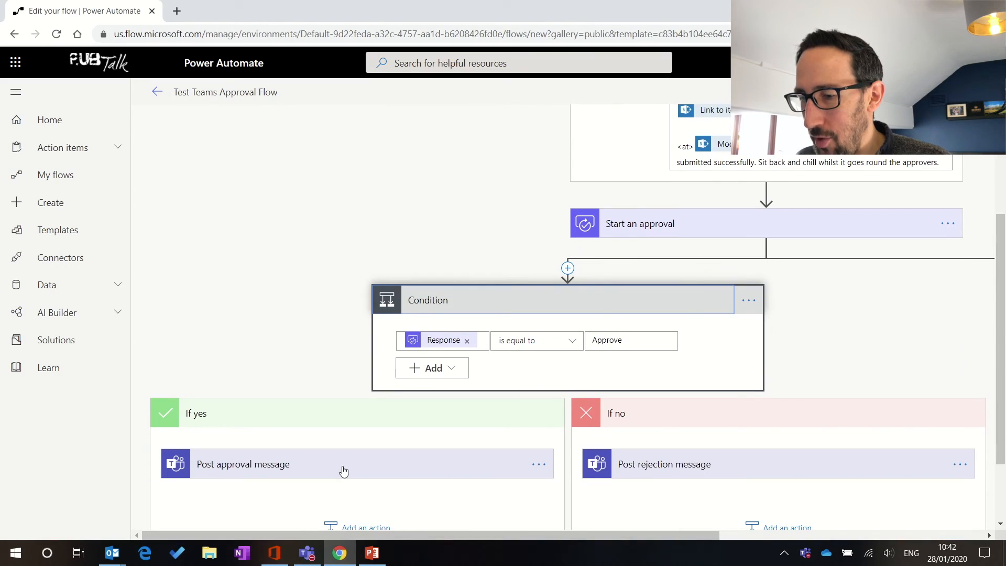
{"action": "scroll", "coordinate": [361, 461], "scroll_direction": "down", "scroll_amount": 2}
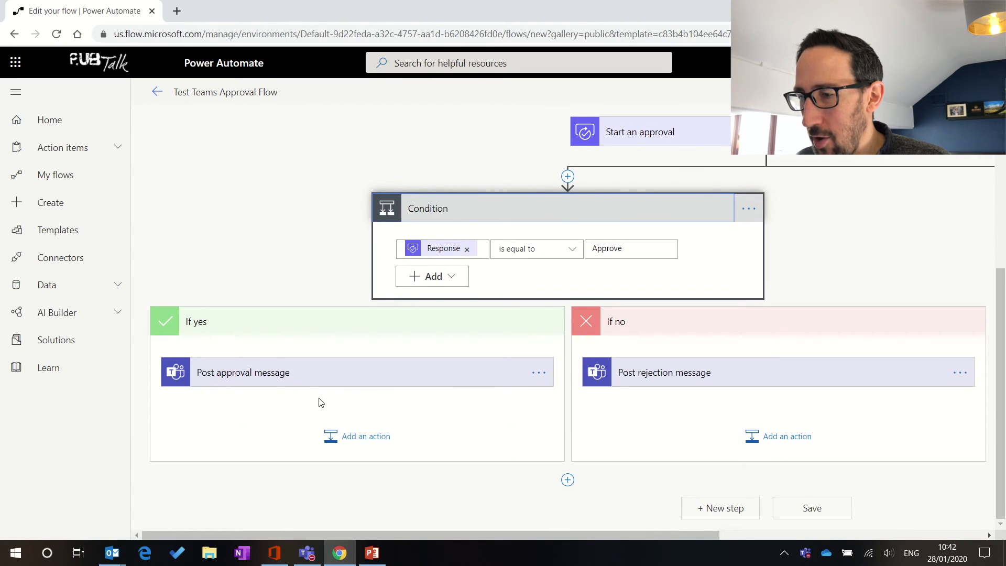
{"action": "left_click", "coordinate": [304, 386]}
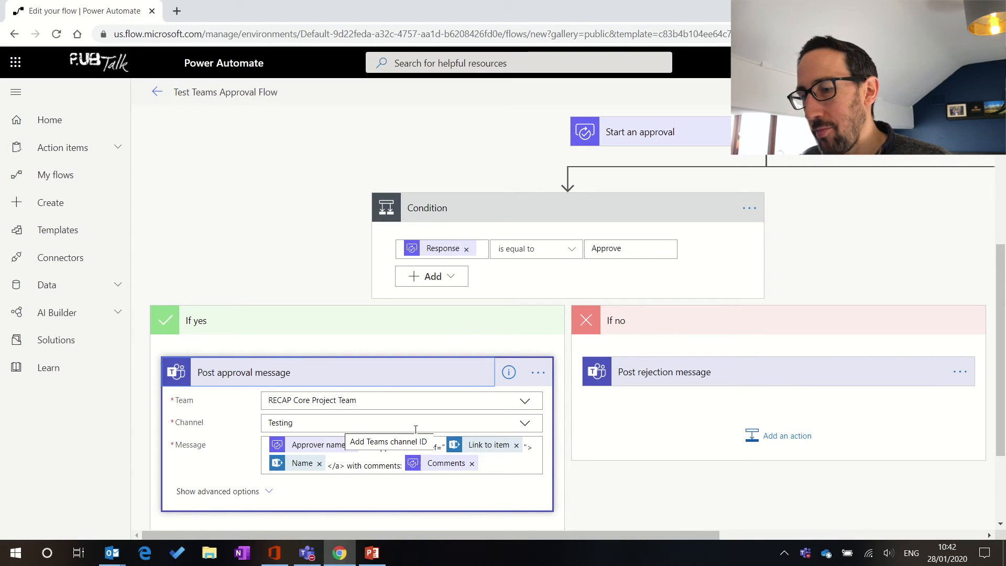
{"action": "scroll", "coordinate": [505, 432], "scroll_direction": "up", "scroll_amount": 5}
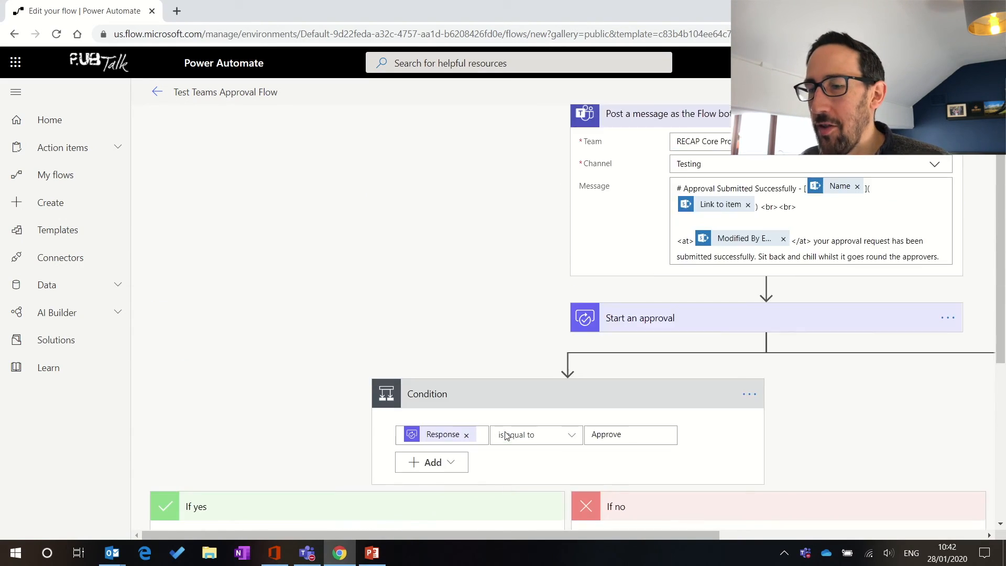
{"action": "scroll", "coordinate": [507, 436], "scroll_direction": "down", "scroll_amount": 7}
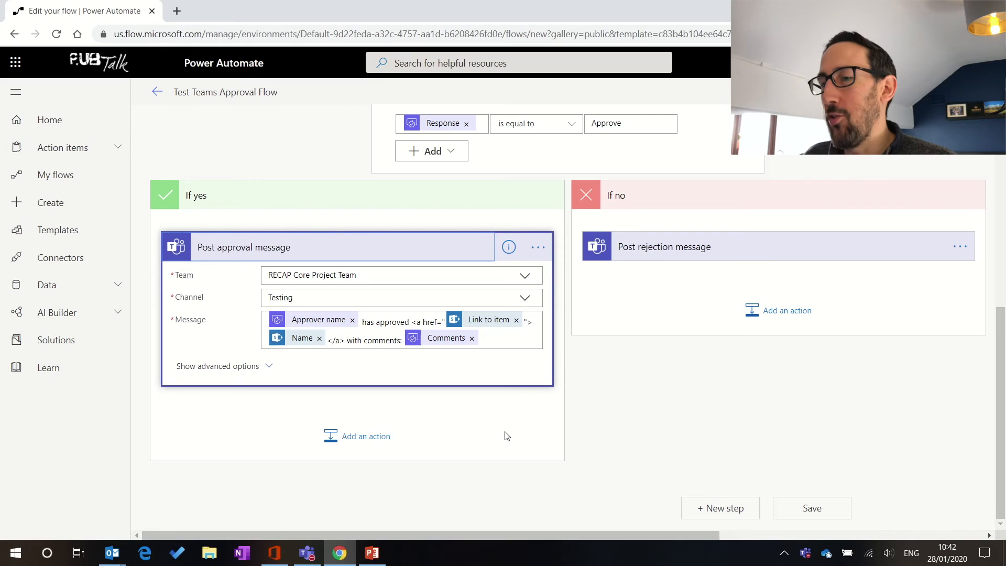
{"action": "scroll", "coordinate": [448, 269], "scroll_direction": "up", "scroll_amount": 6}
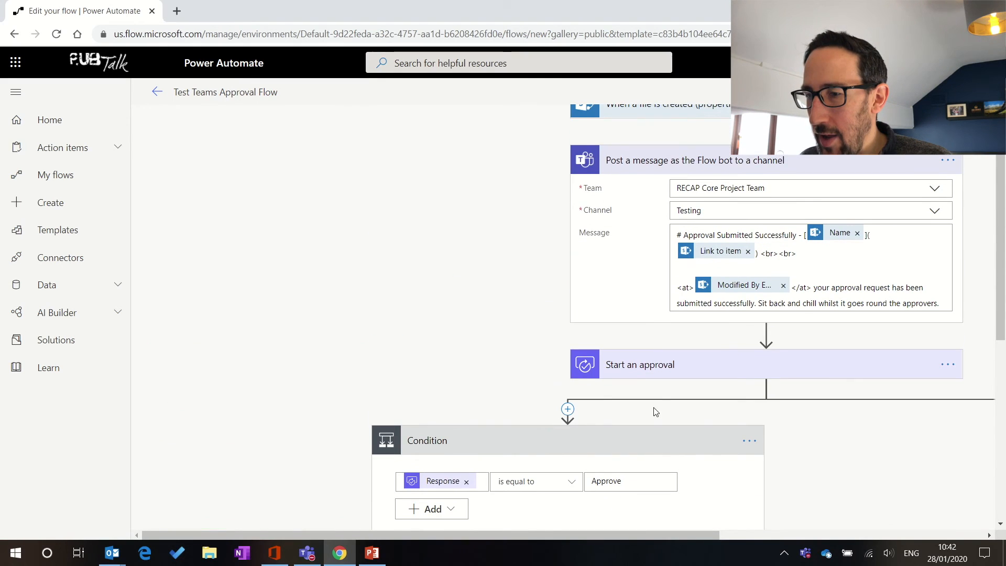
{"action": "left_click", "coordinate": [676, 371]}
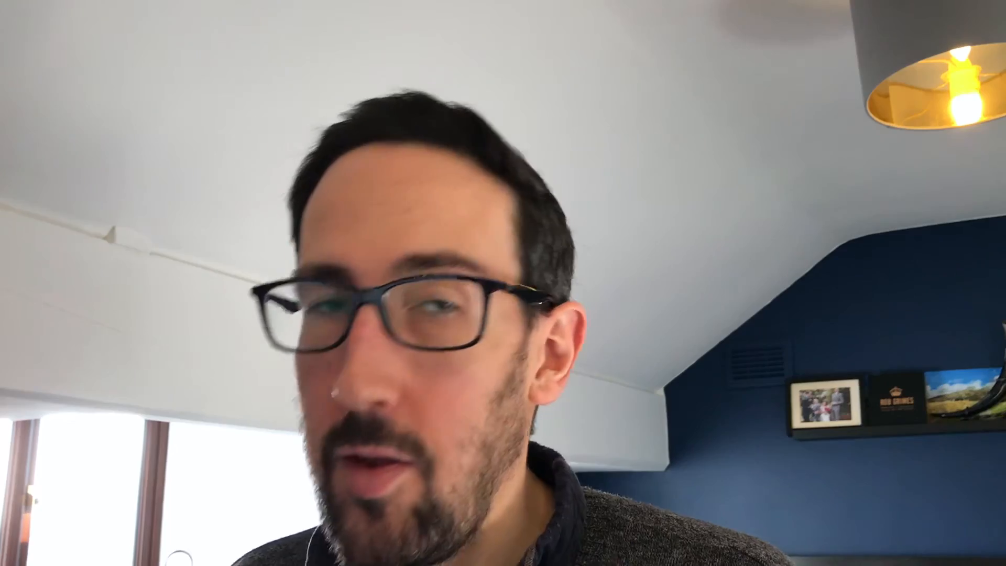